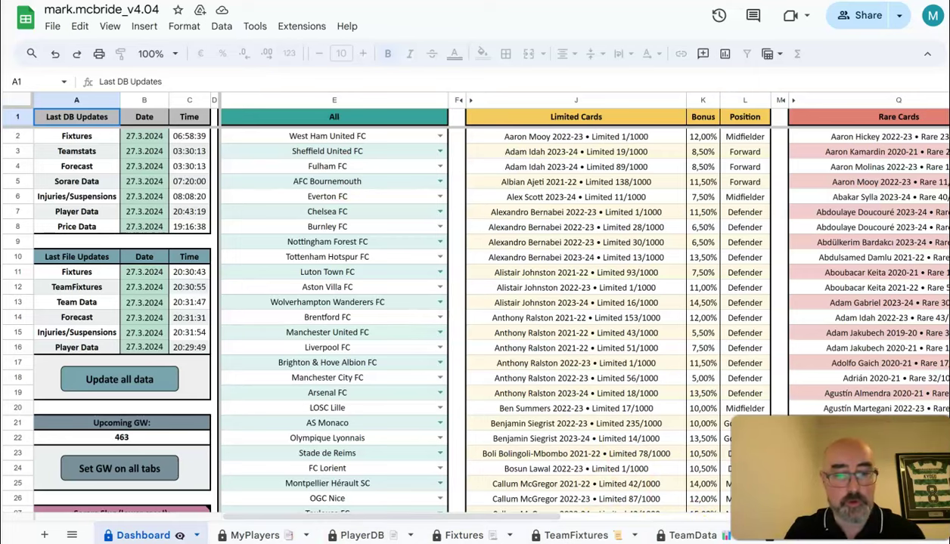
# - On the TeamFixtures sheet, set the game week filter to 463 and sort the fixtures by xTG
pyautogui.click(690, 535)
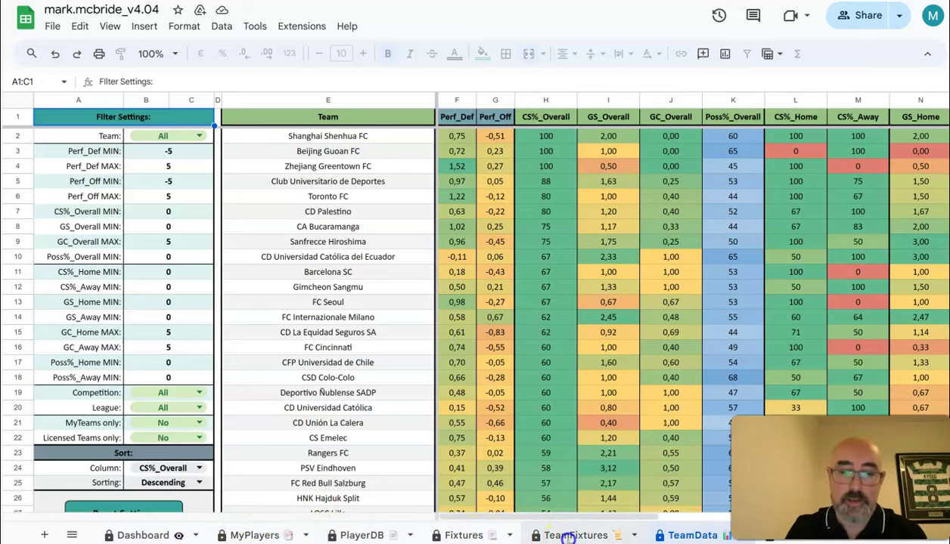
pyautogui.click(569, 537)
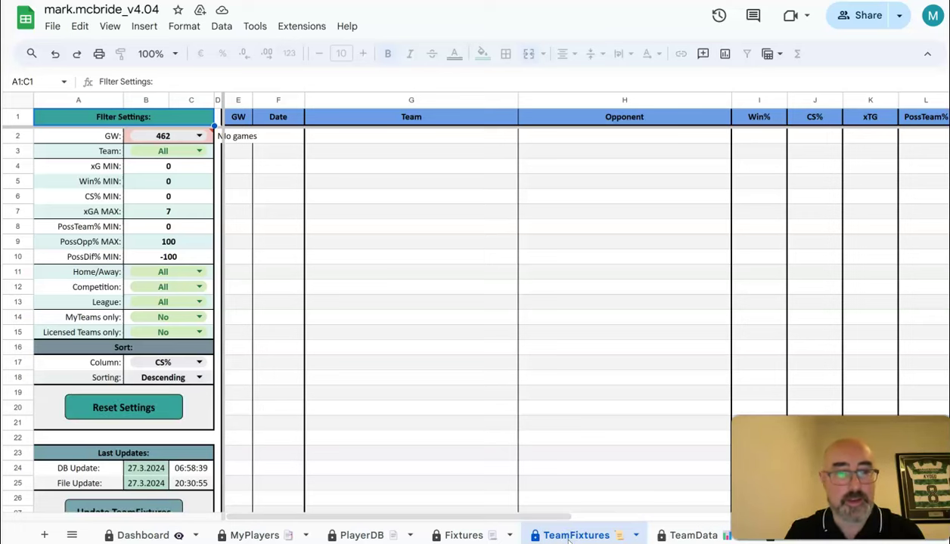
pyautogui.click(198, 138)
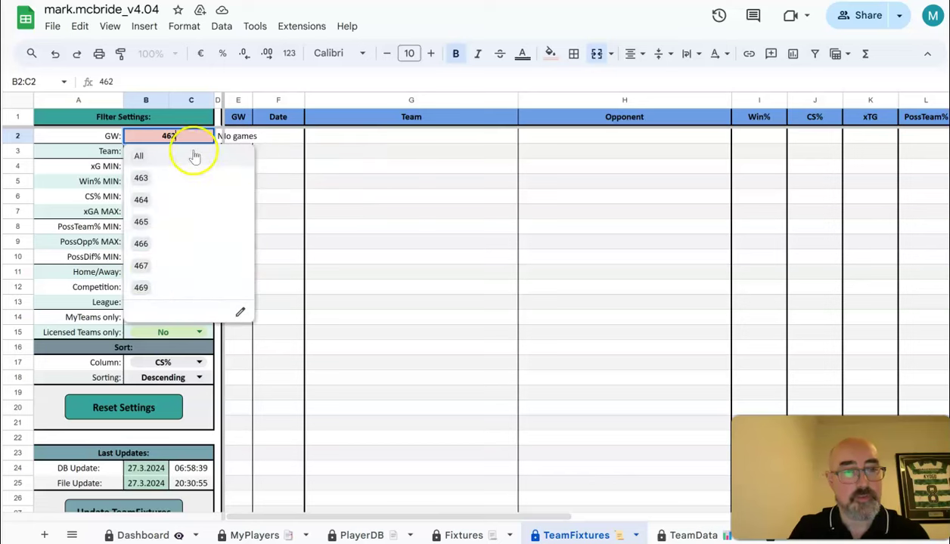
pyautogui.click(141, 179)
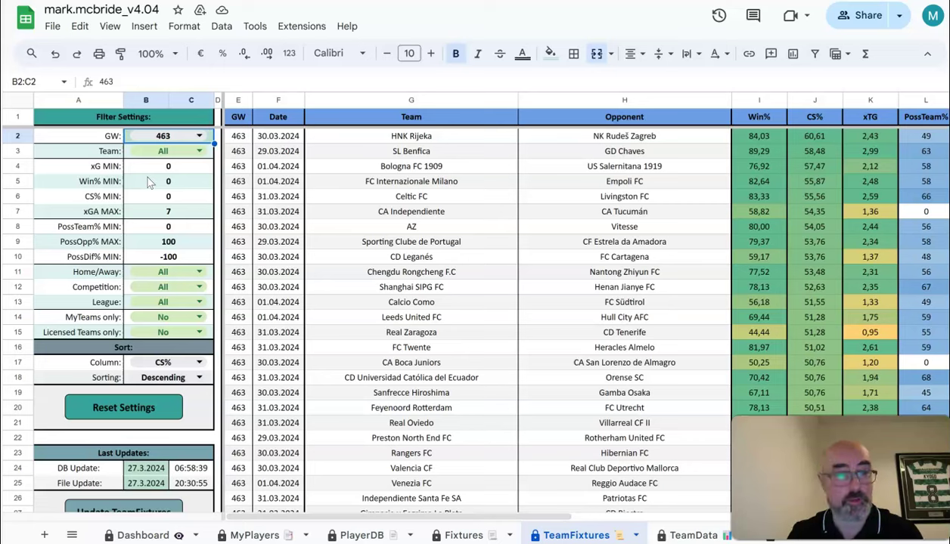
pyautogui.click(193, 363)
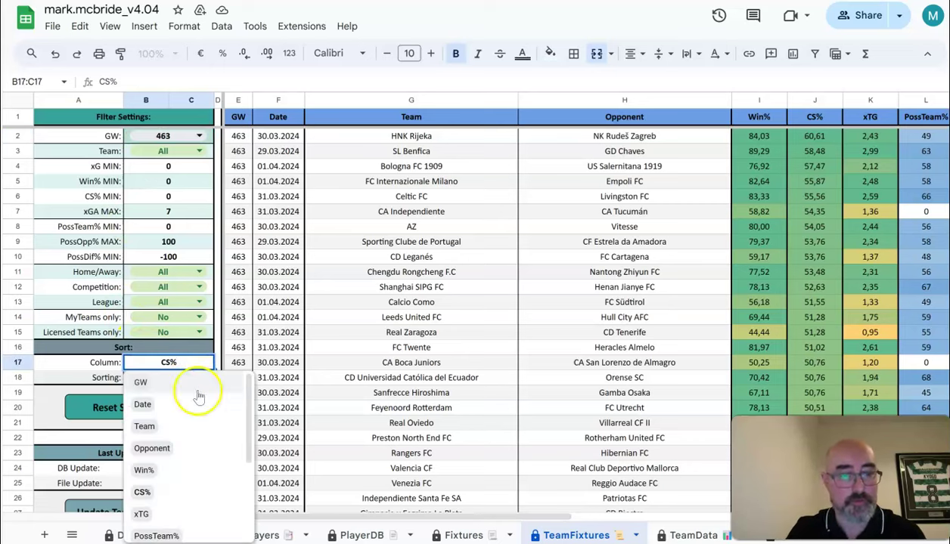
pyautogui.click(149, 515)
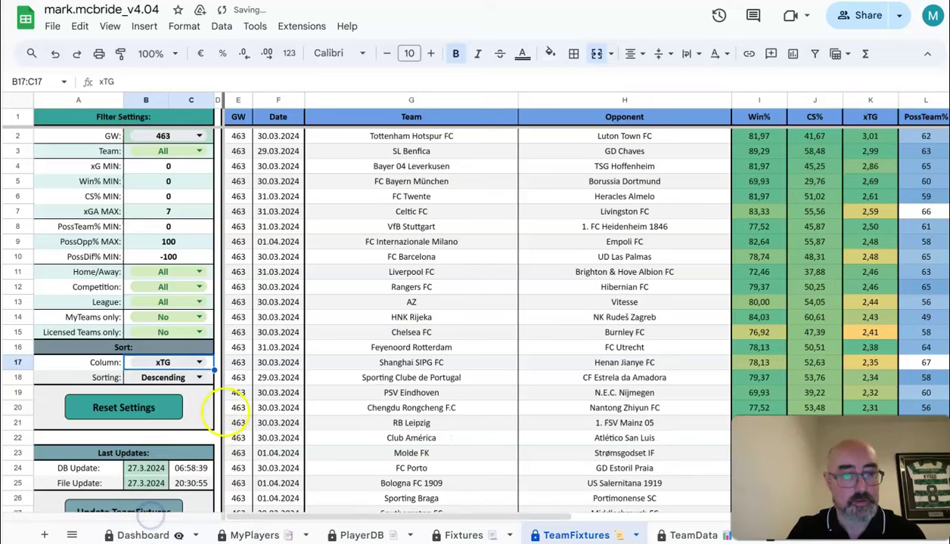
pyautogui.click(180, 290)
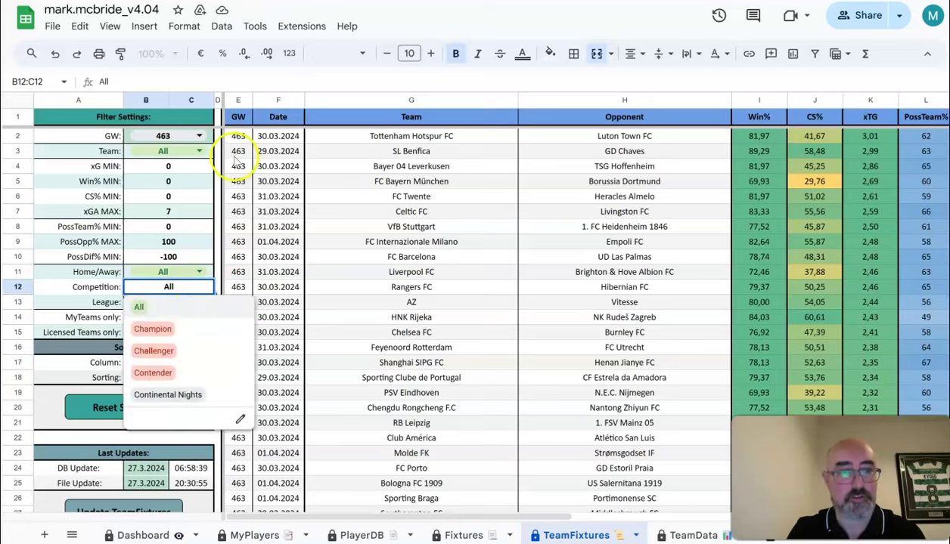
pyautogui.click(306, 86)
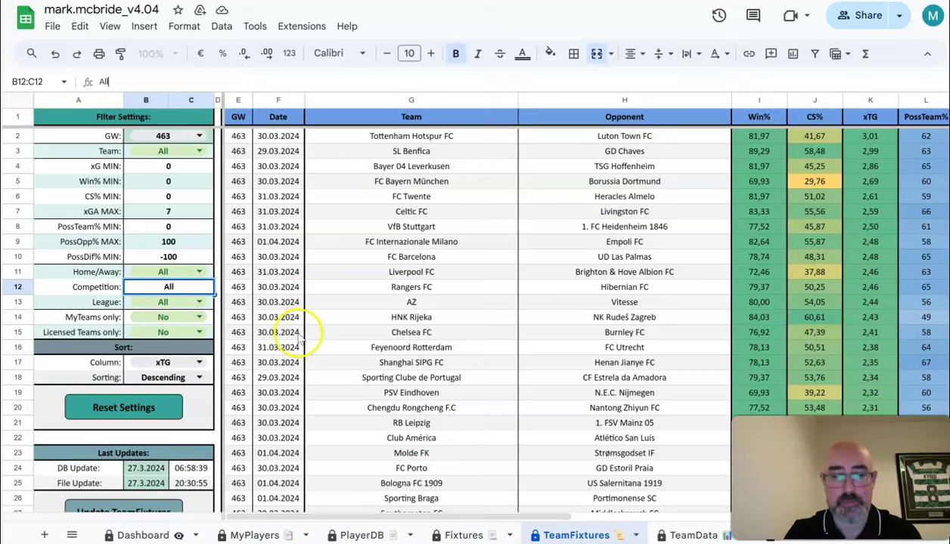
pyautogui.moveTo(340, 517); pyautogui.dragTo(320, 538)
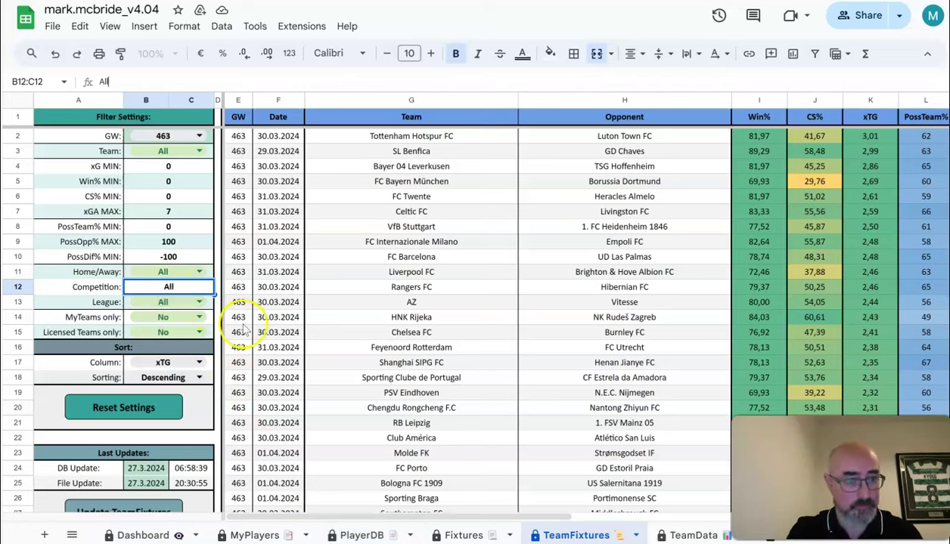
pyautogui.click(199, 304)
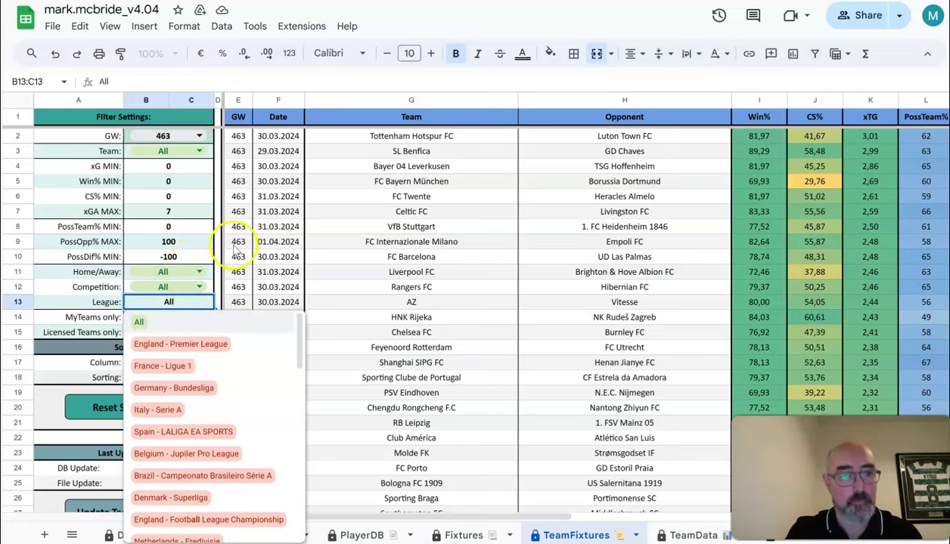
pyautogui.press('Escape')
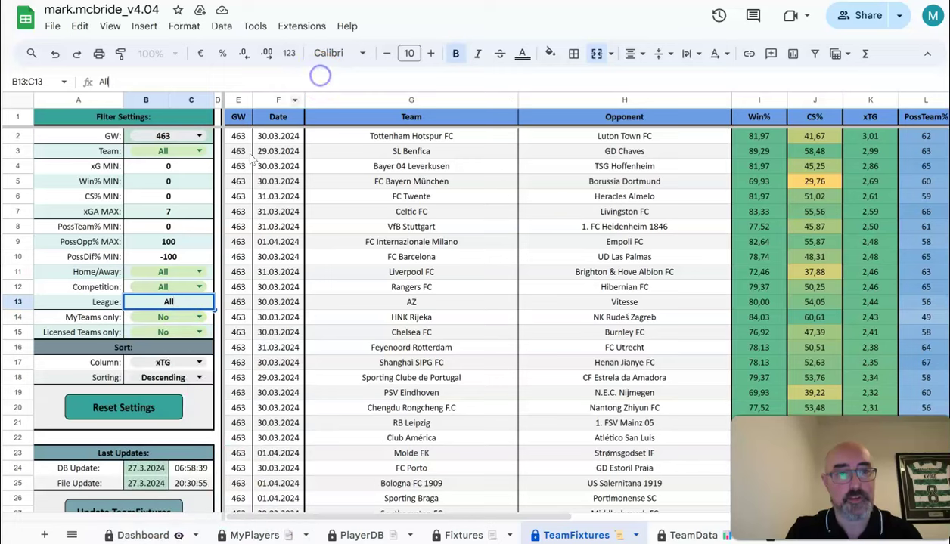
# - Filter the fixtures to the Champion competition and view them sorted by CS% before restoring the xTG sort
pyautogui.click(200, 288)
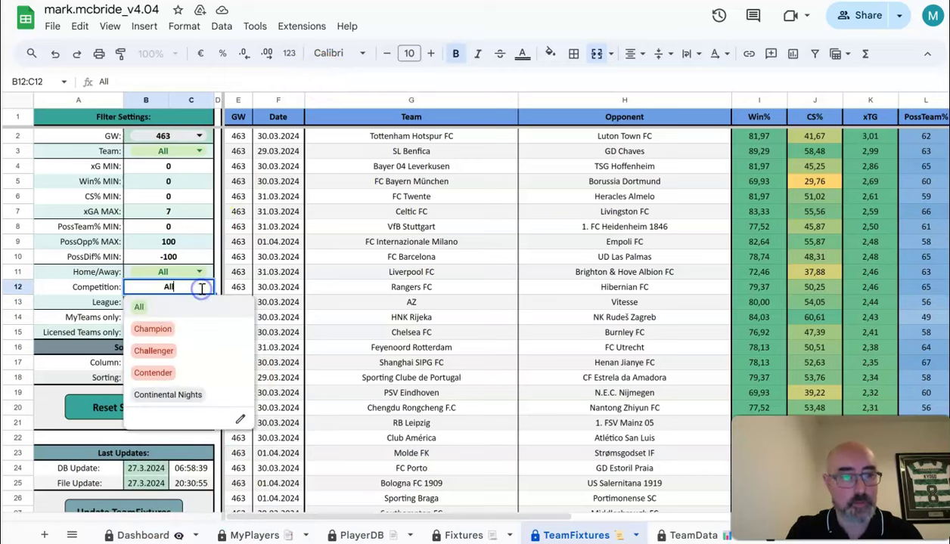
pyautogui.click(153, 329)
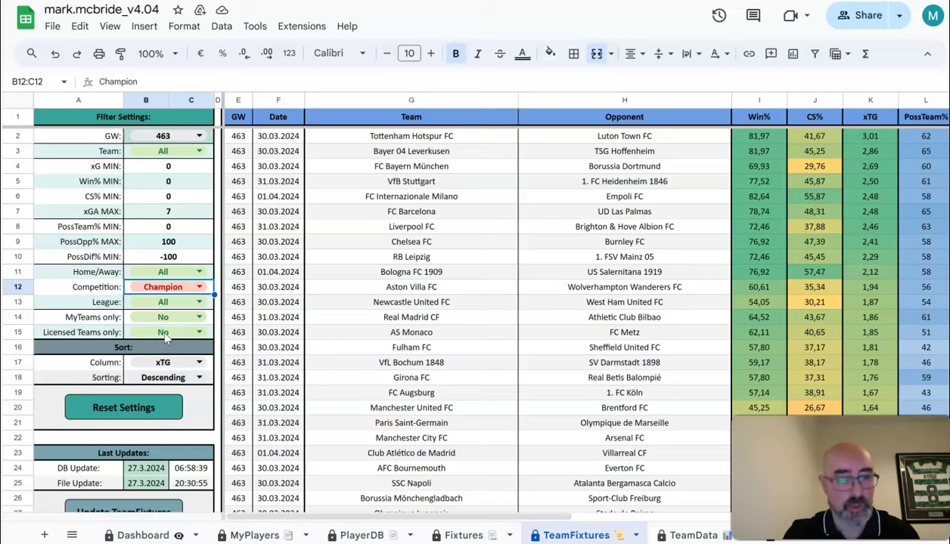
pyautogui.click(199, 363)
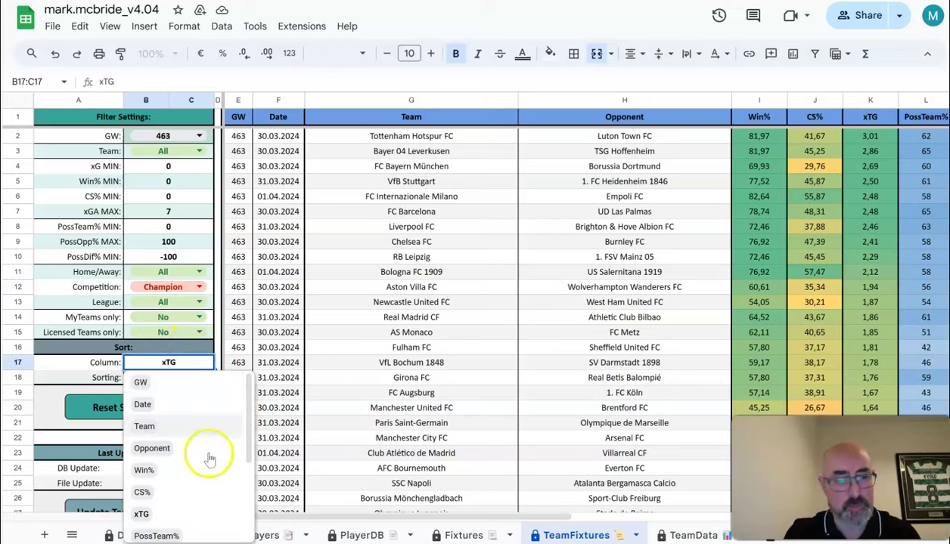
pyautogui.click(143, 493)
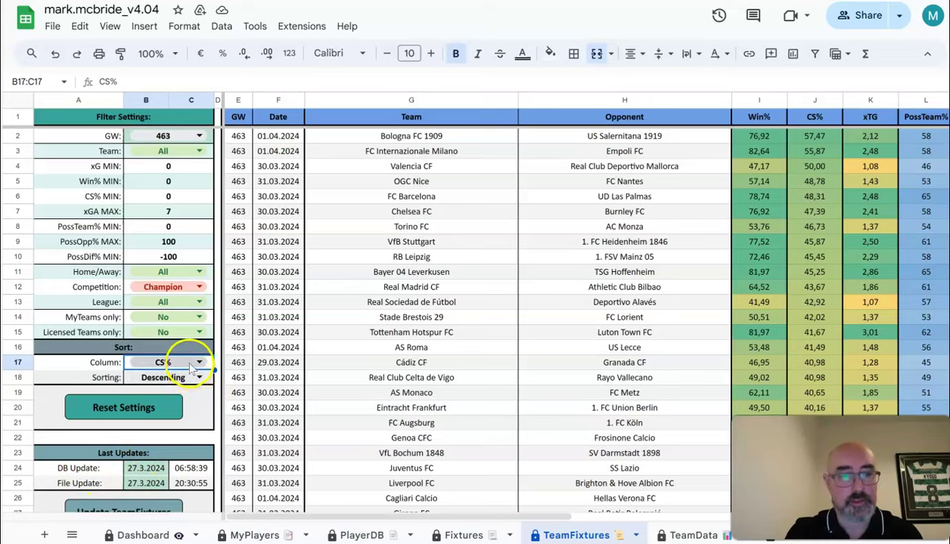
pyautogui.doubleClick(189, 365)
pyautogui.click(141, 515)
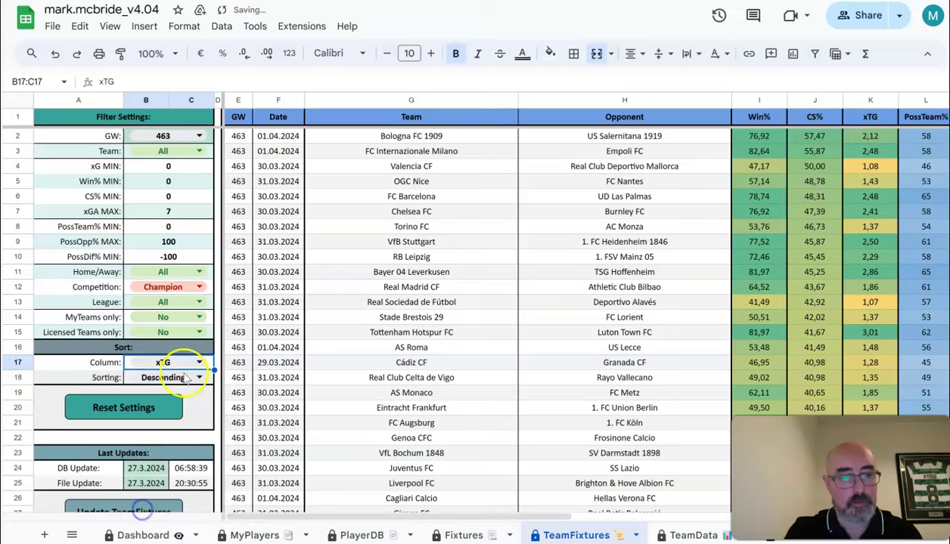
# - Filter the fixtures to the Challenger competition and compare them sorted by CS%, ending back on the xTG sort
pyautogui.click(194, 291)
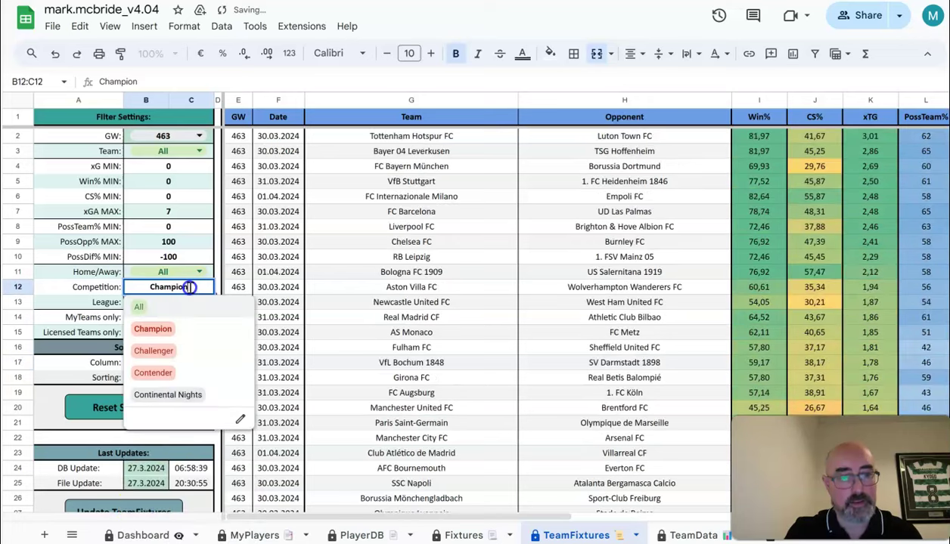
pyautogui.click(159, 355)
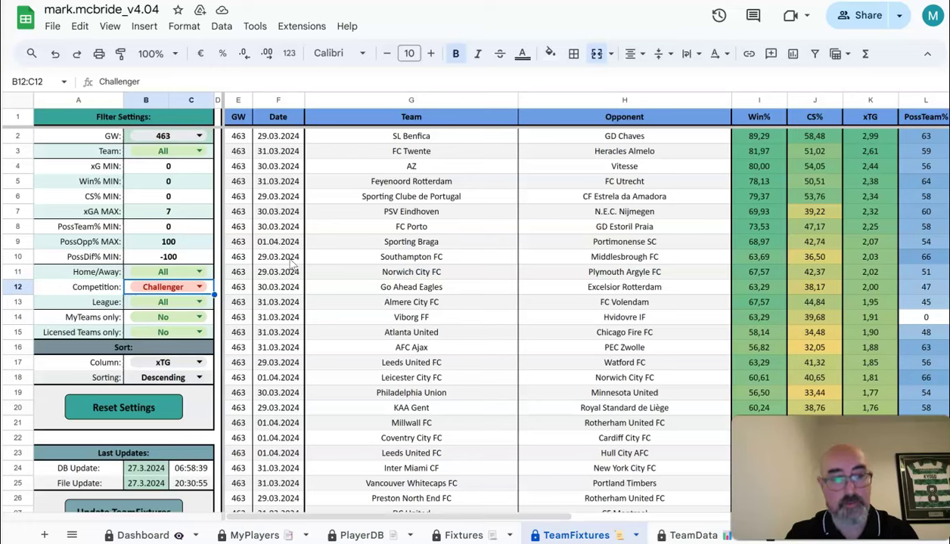
pyautogui.click(187, 362)
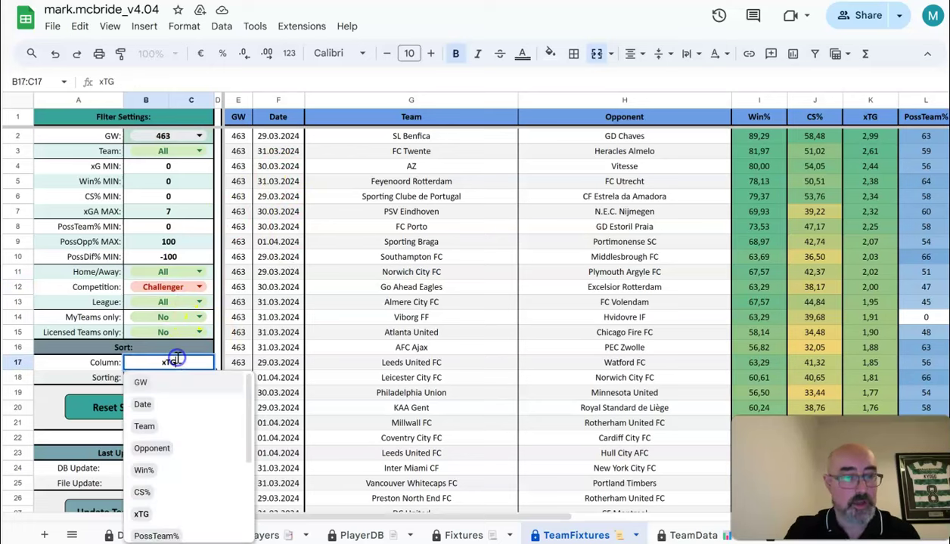
pyautogui.click(144, 492)
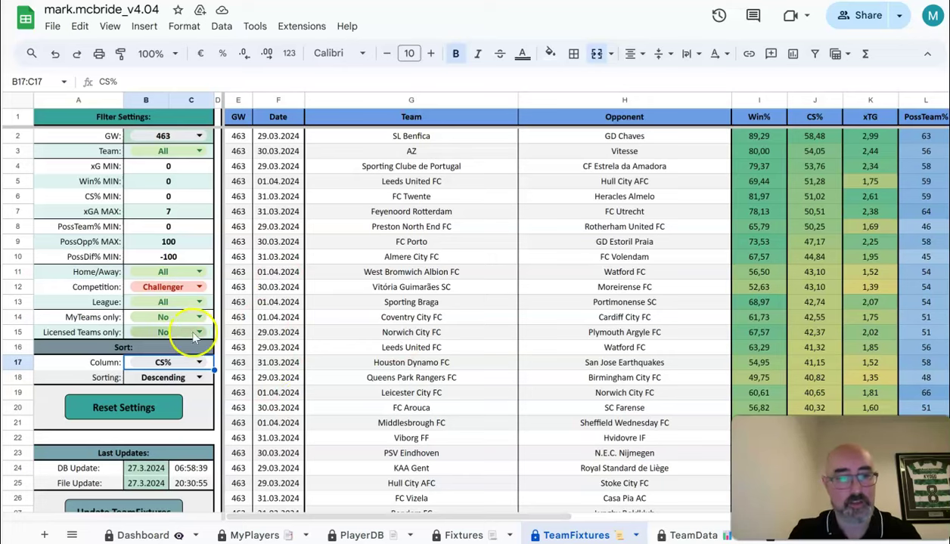
pyautogui.click(198, 363)
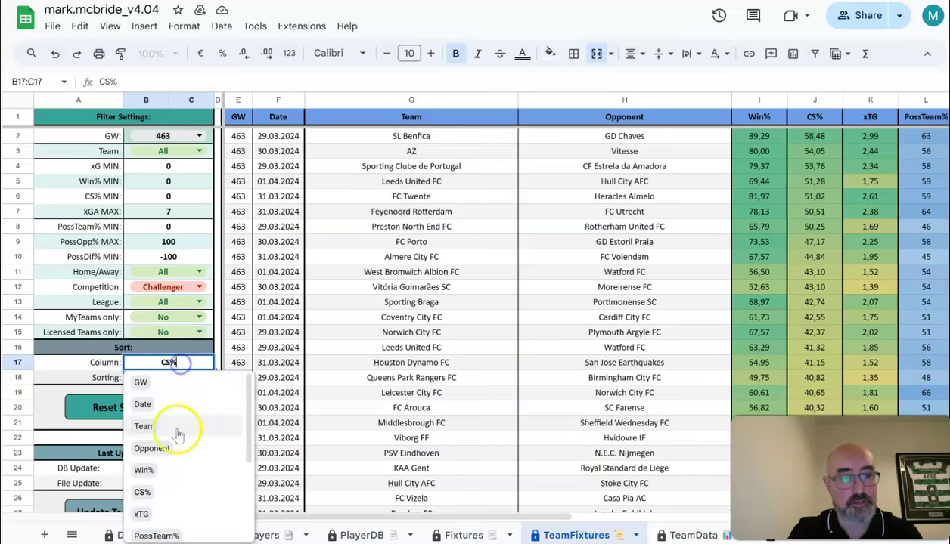
pyautogui.click(141, 516)
# - Filter the fixtures to the Contender competition and rank them by CS% before returning the sort column to xTG
pyautogui.click(172, 288)
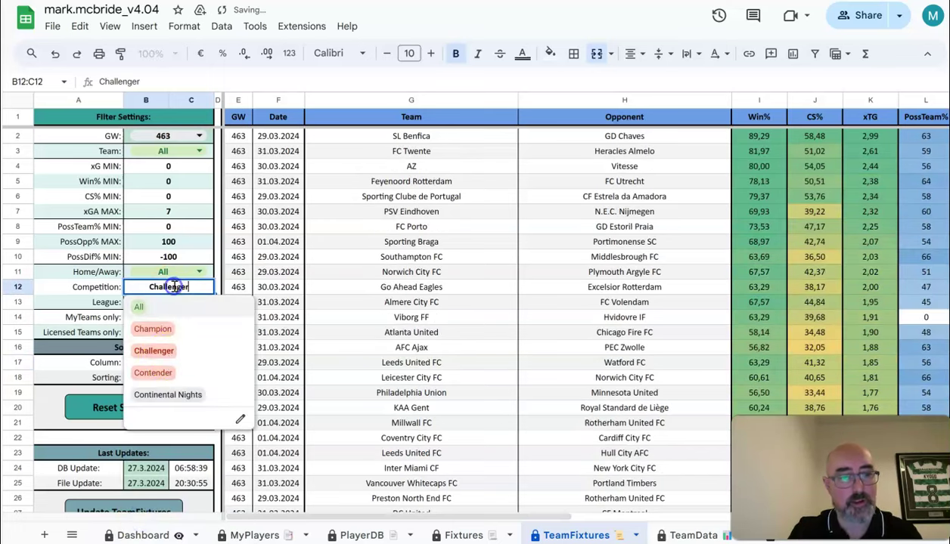
pyautogui.click(157, 376)
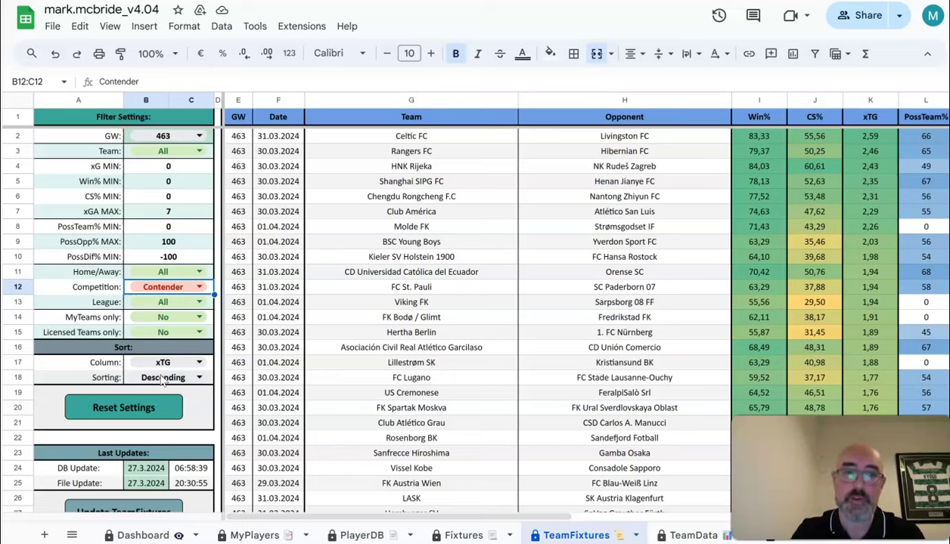
pyautogui.click(163, 362)
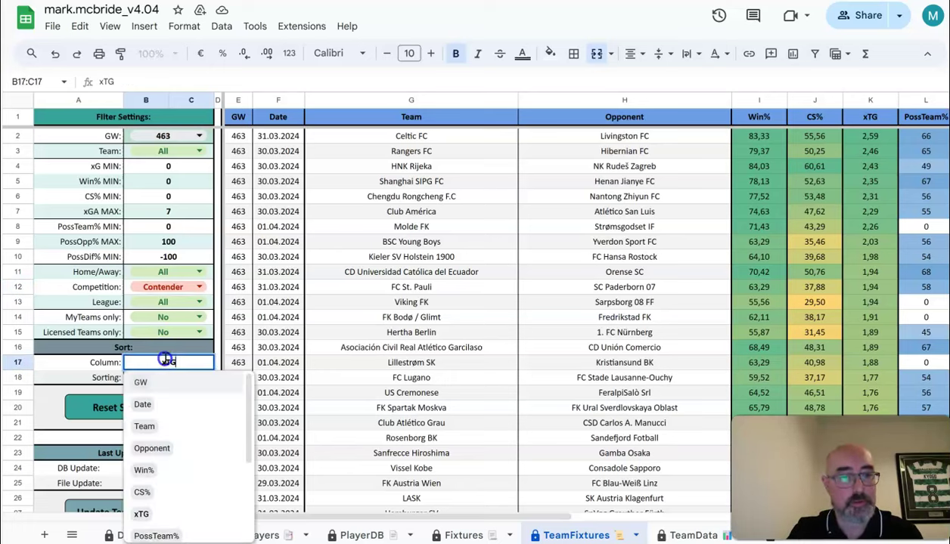
pyautogui.click(142, 493)
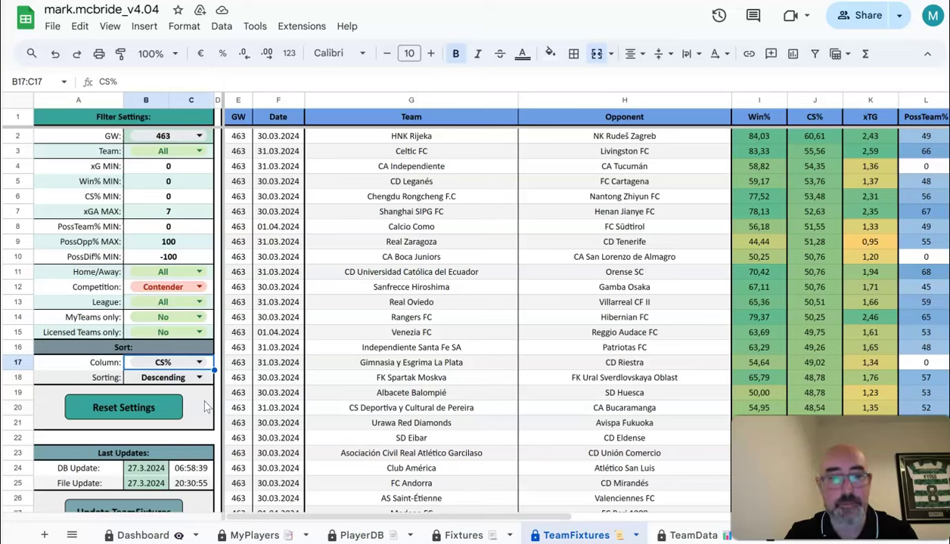
pyautogui.click(171, 362)
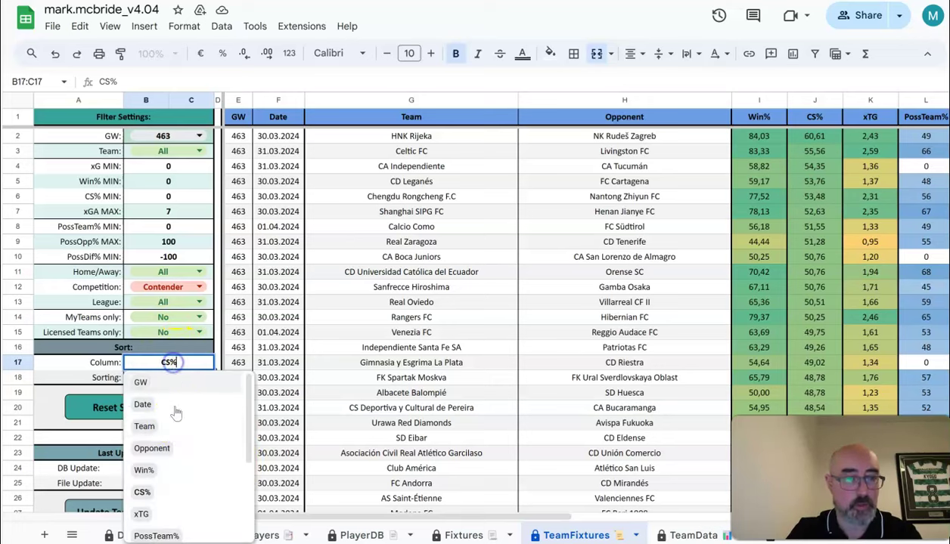
pyautogui.click(143, 514)
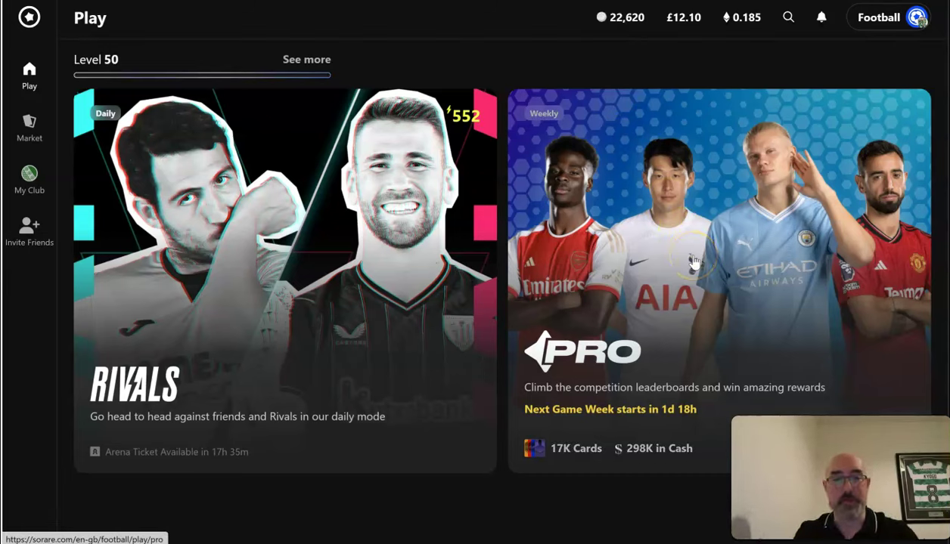
# - Switch to Sorare and review the Pro competitions and their team slots for the Mar 29-2 game week
pyautogui.click(649, 321)
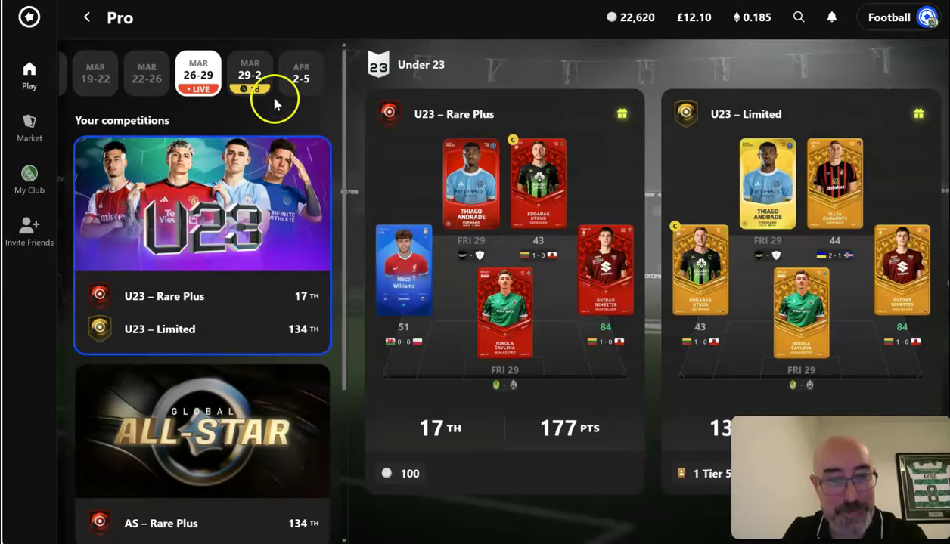
pyautogui.click(240, 83)
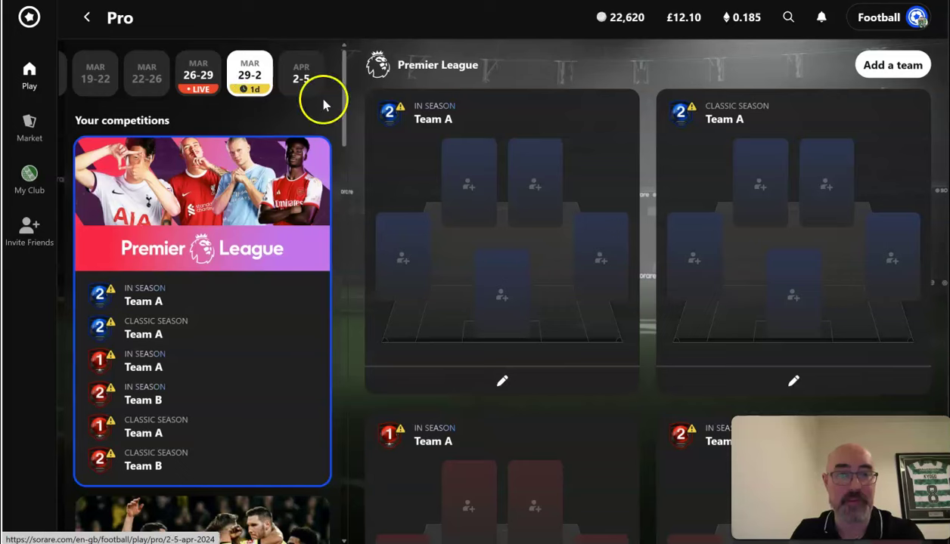
pyautogui.moveTo(345, 106); pyautogui.dragTo(349, 292)
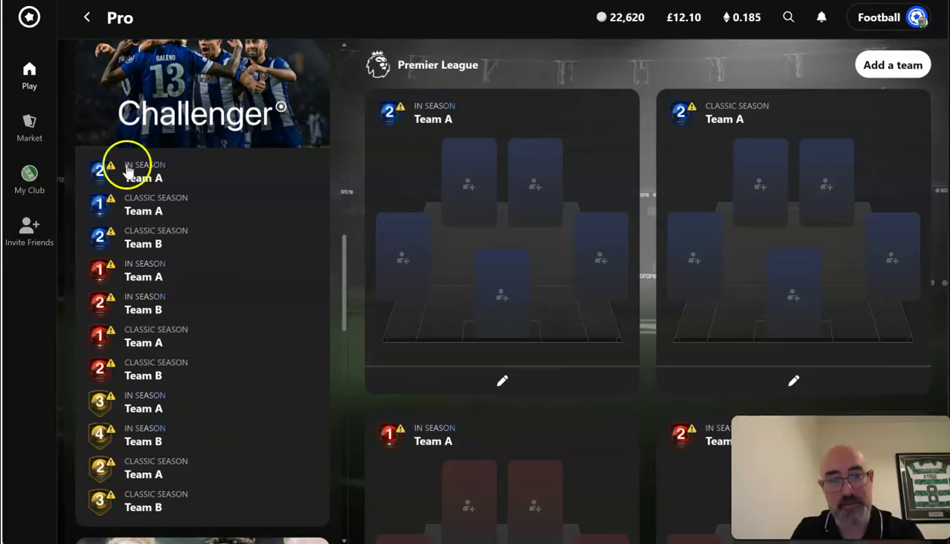
pyautogui.moveTo(346, 263); pyautogui.dragTo(359, 437)
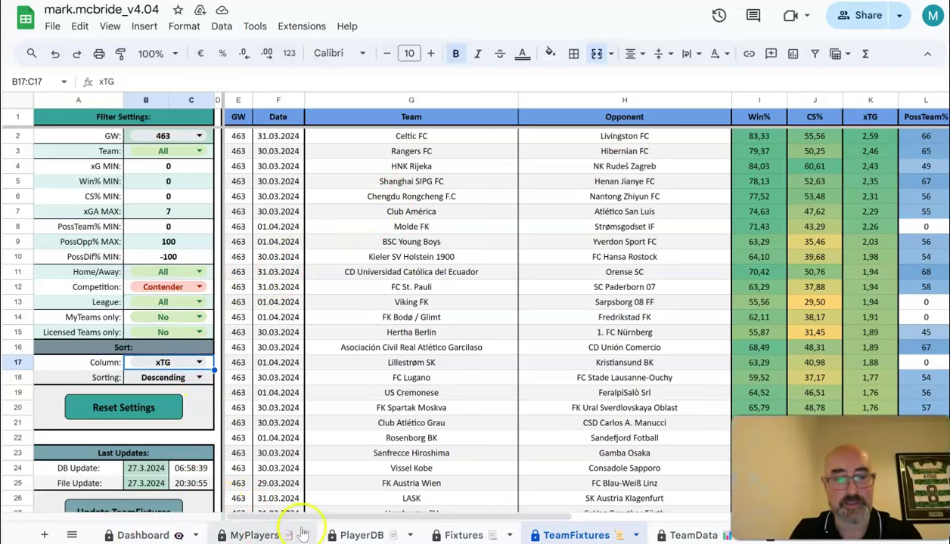
# - Switch back to Google Sheets and set the game week filter on the MyPlayers sheet to 463
pyautogui.click(254, 535)
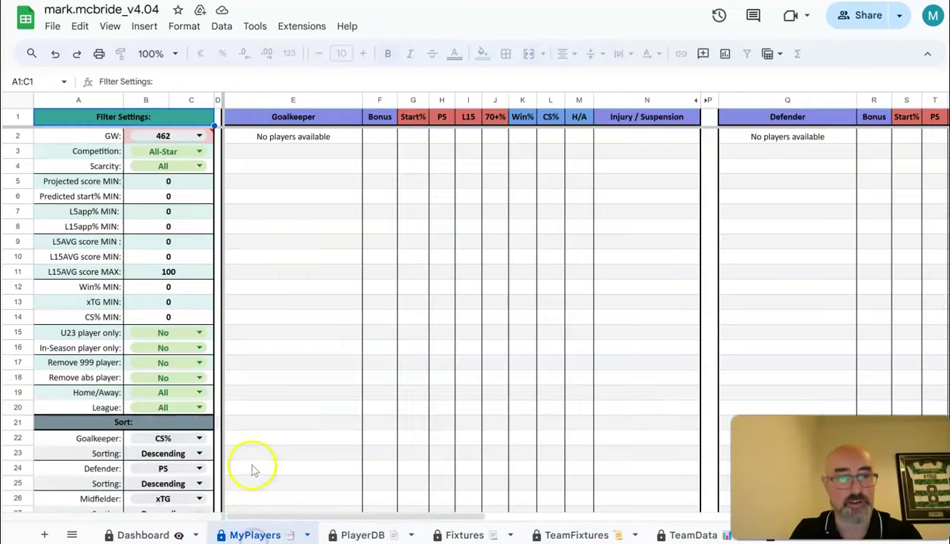
pyautogui.click(200, 136)
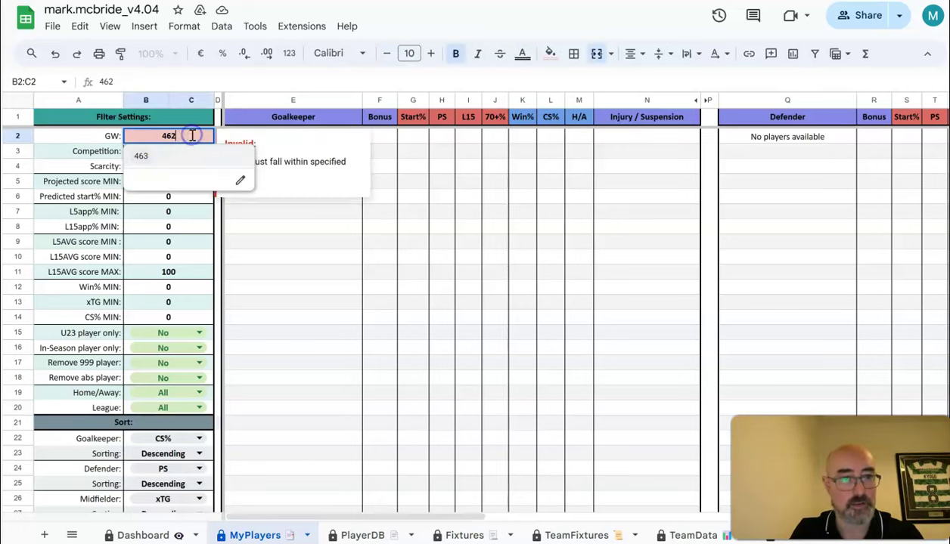
pyautogui.click(143, 156)
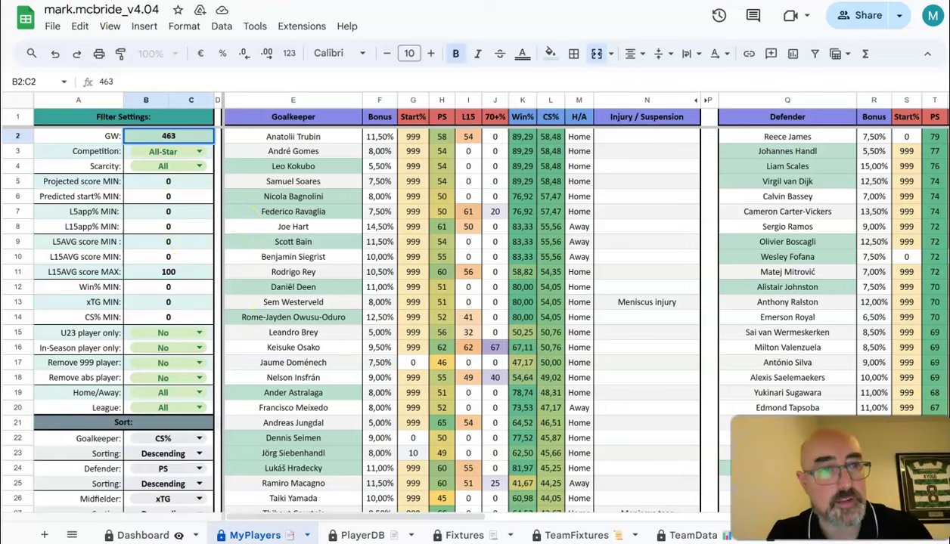
pyautogui.press('Return')
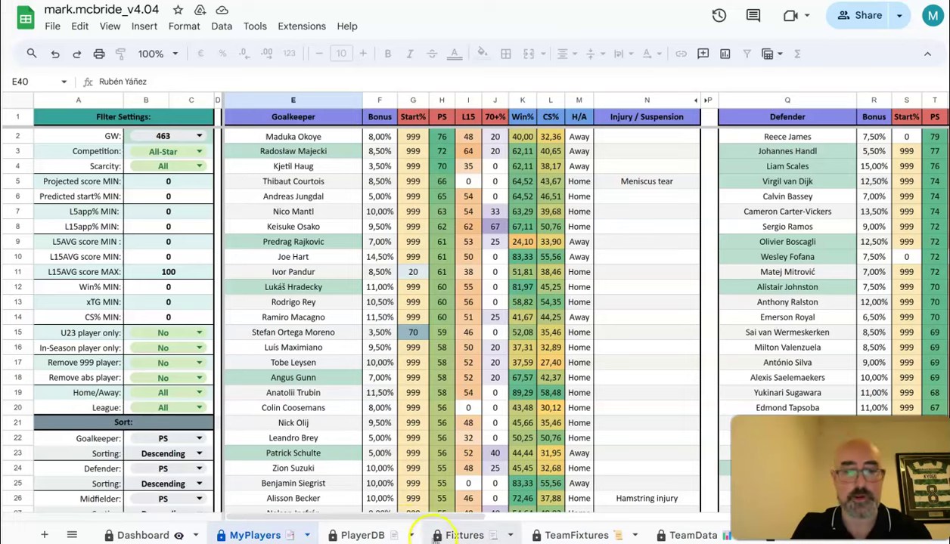
# - Review the owned defenders, midfielders and forwards on the MyPlayers sheet, including their projected scores, win chances and injuries
pyautogui.moveTo(420, 518); pyautogui.dragTo(557, 524)
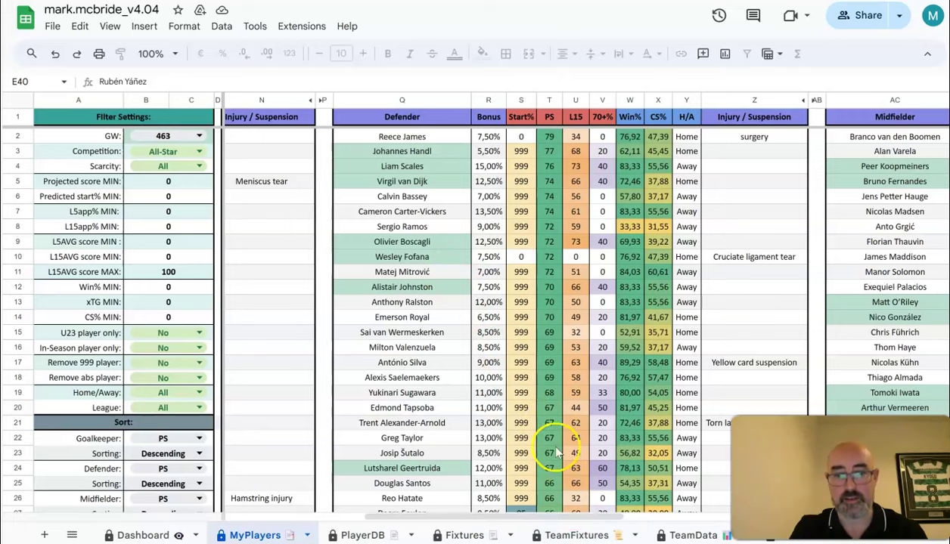
pyautogui.moveTo(548, 520); pyautogui.dragTo(695, 535)
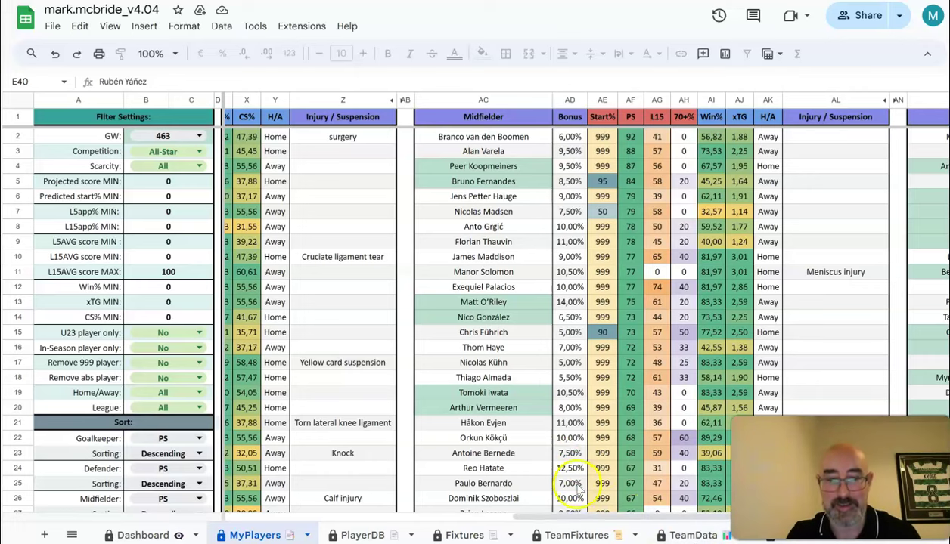
pyautogui.click(562, 518)
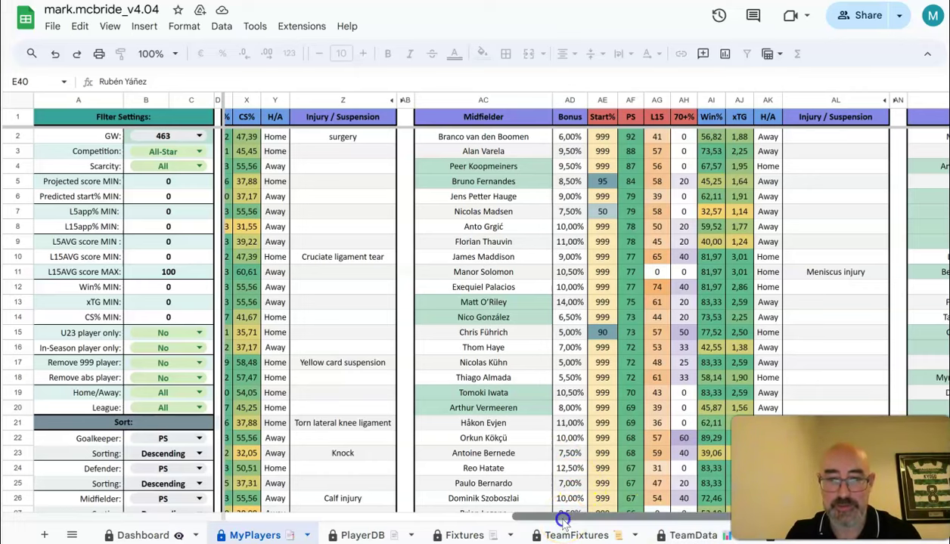
pyautogui.moveTo(561, 518); pyautogui.dragTo(714, 511)
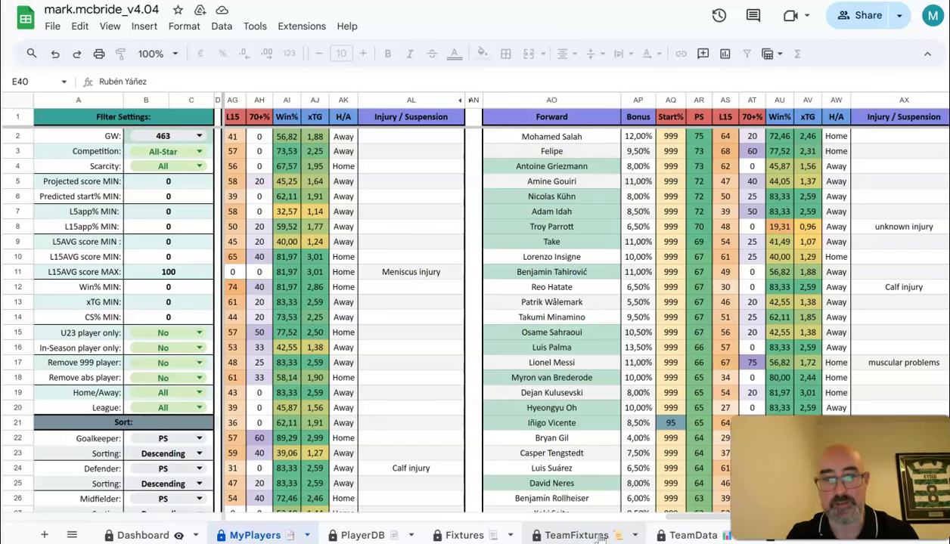
pyautogui.moveTo(682, 517)
pyautogui.mouseDown()
pyautogui.moveTo(630, 522)
pyautogui.moveTo(685, 521)
pyautogui.mouseUp()
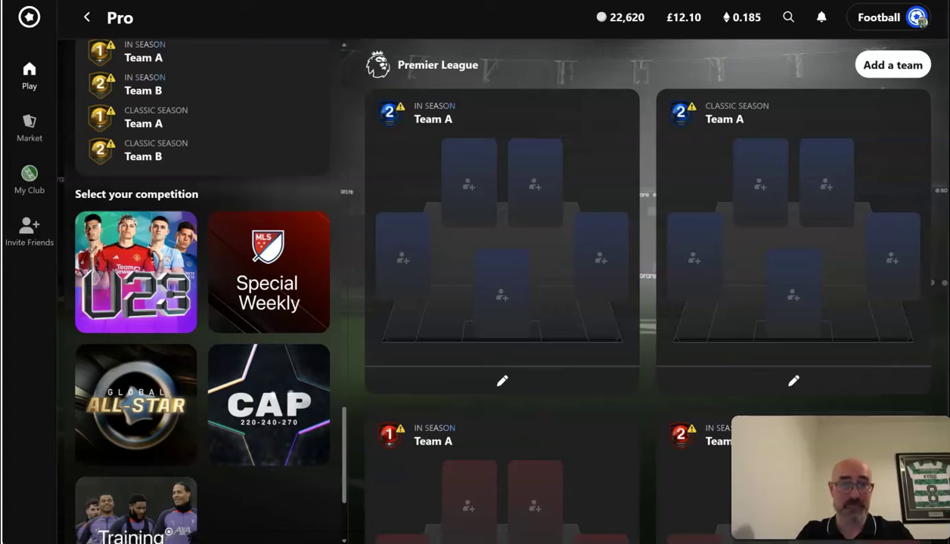
# - Back in Google Sheets, filter MyPlayers to Super Rare scarcity and U23 players only
pyautogui.hotkey('ctrl', 'Tab')
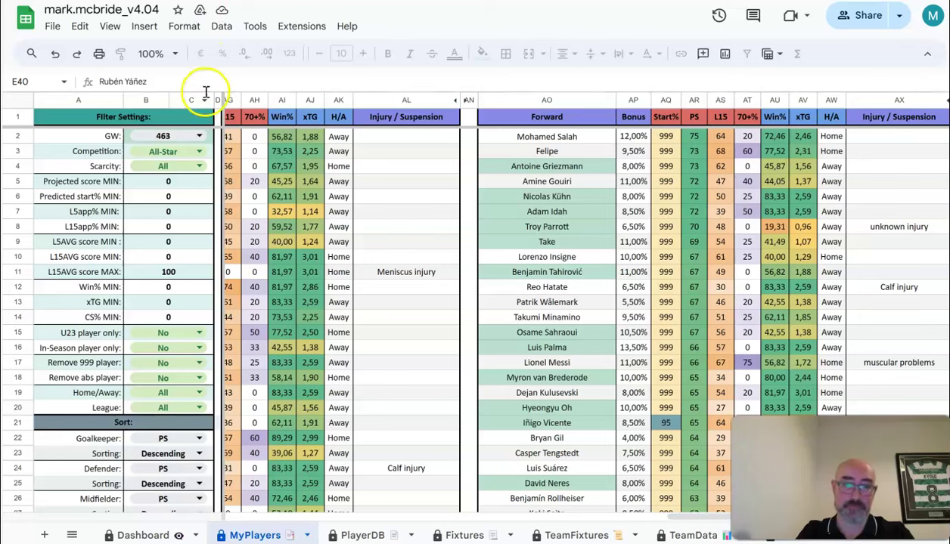
pyautogui.click(189, 167)
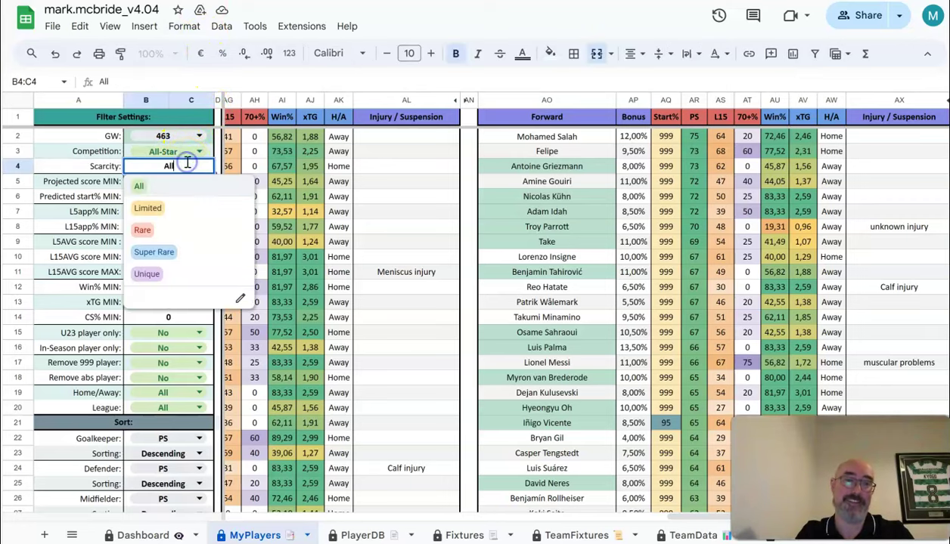
pyautogui.click(153, 255)
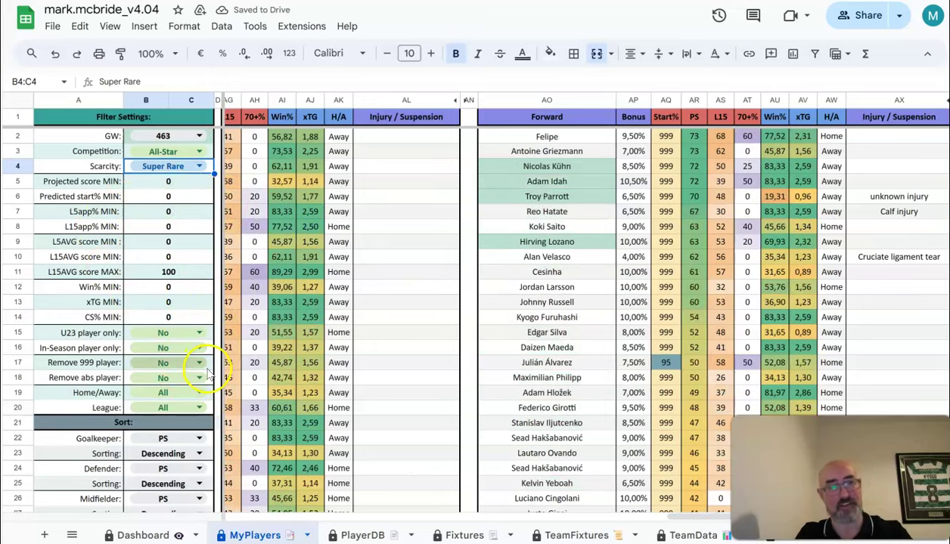
pyautogui.click(197, 332)
pyautogui.click(142, 376)
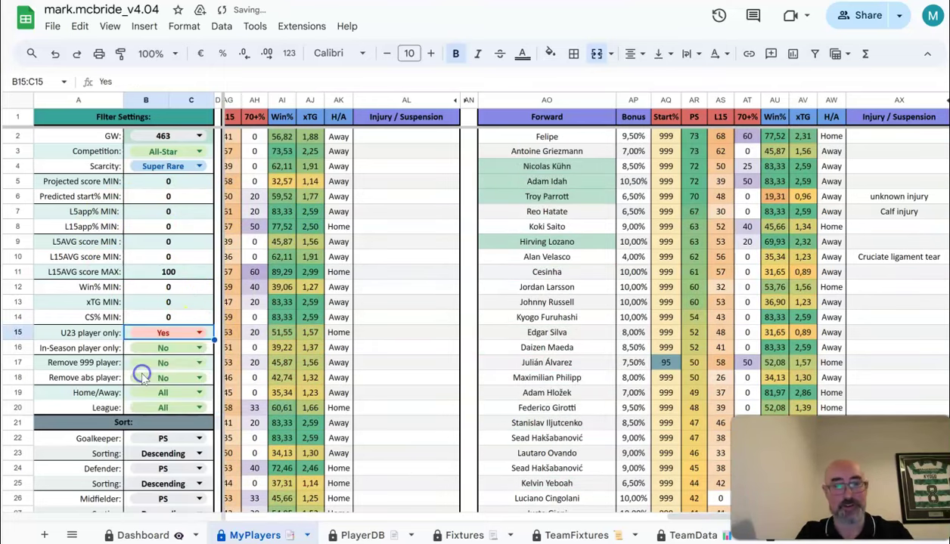
# - Check the filtered goalkeepers, then start an Under 23 Super Rare team in Sorare with Lukas Gütlbauer as goalkeeper
pyautogui.moveTo(681, 519); pyautogui.dragTo(233, 519)
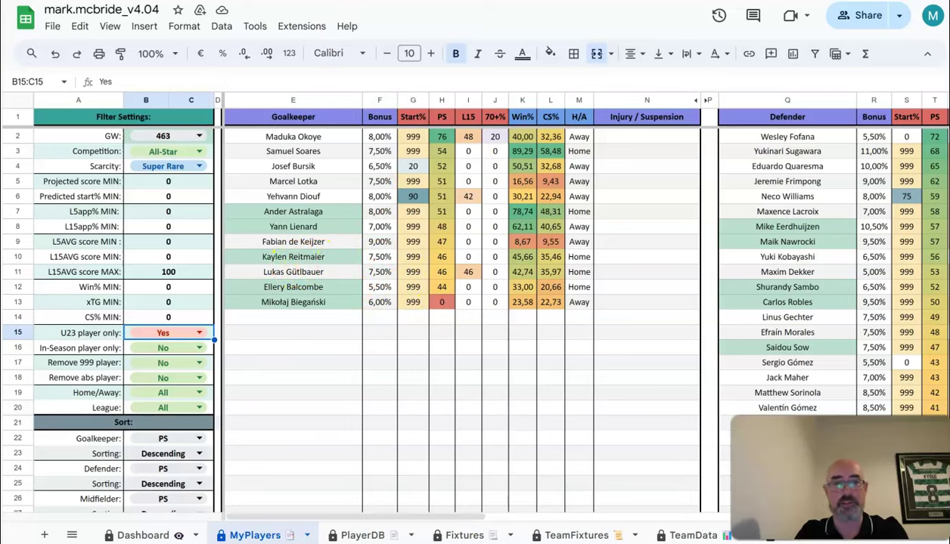
pyautogui.click(341, 2)
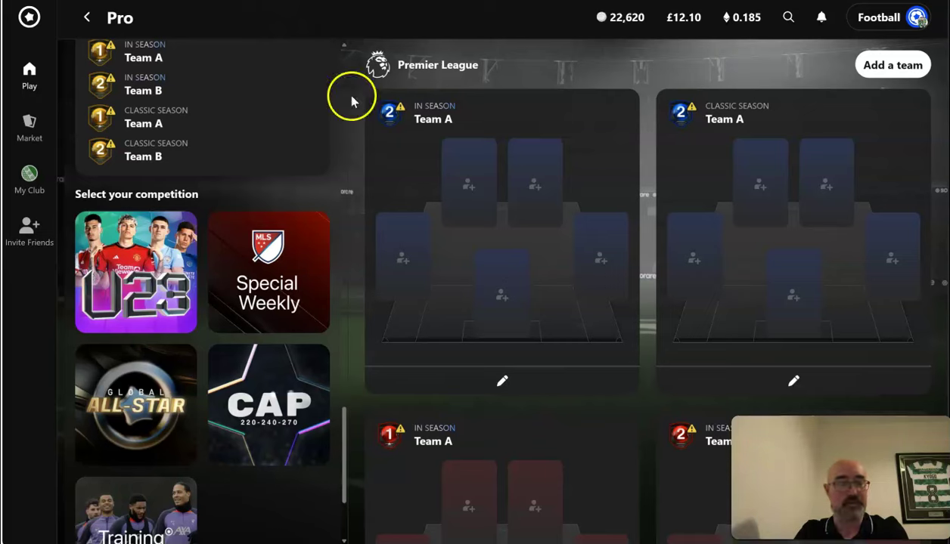
pyautogui.click(155, 265)
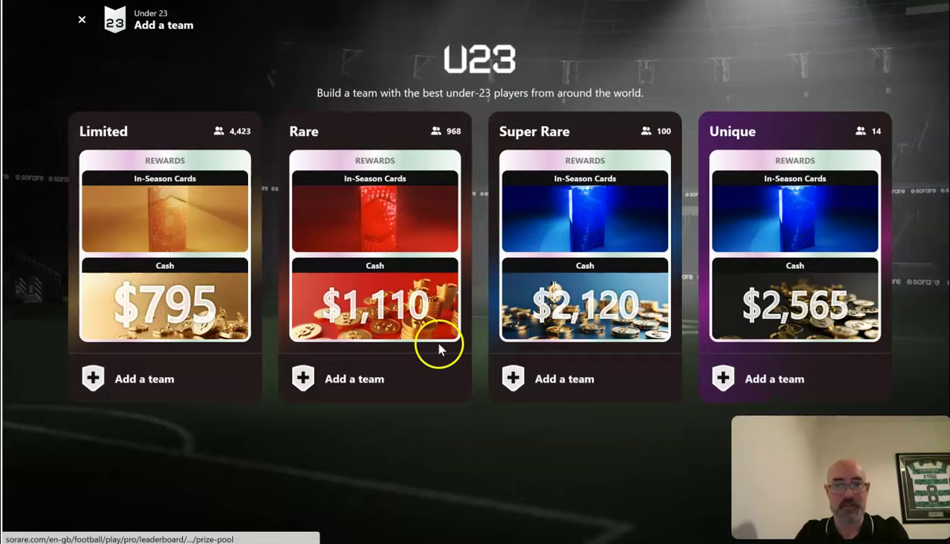
pyautogui.click(554, 381)
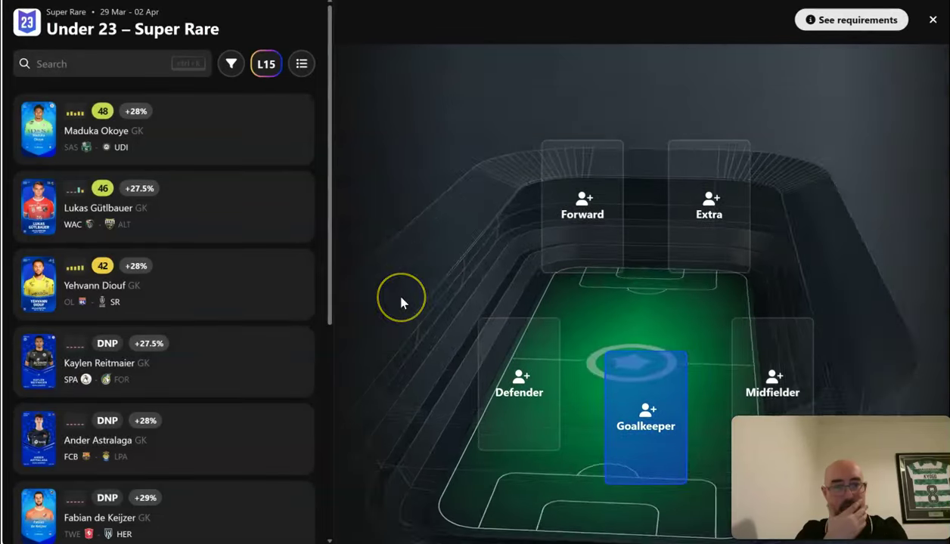
pyautogui.moveTo(112, 217)
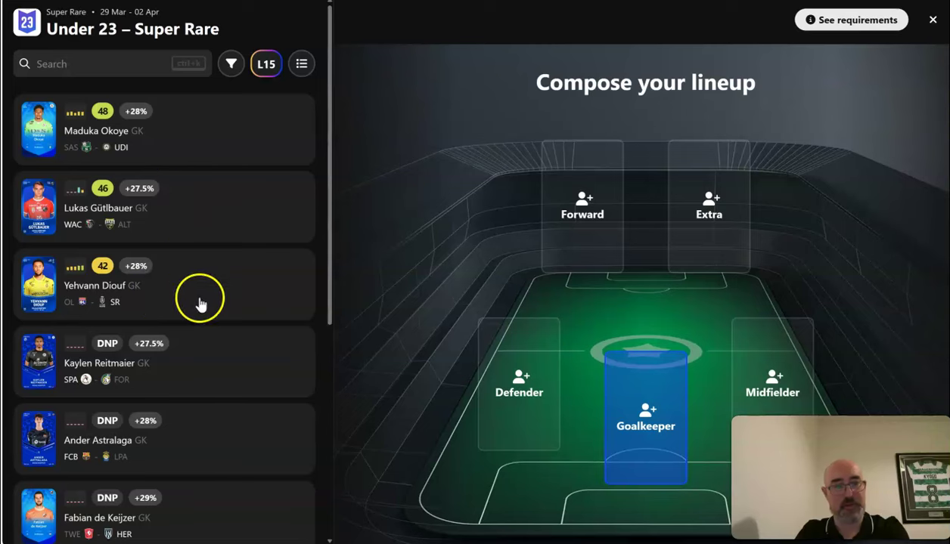
pyautogui.click(187, 202)
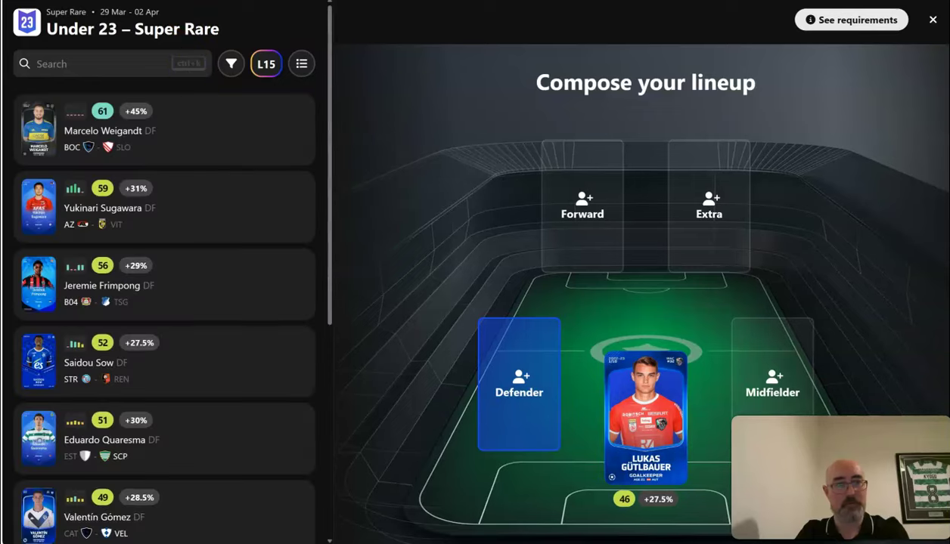
# - Compare the U23 Super Rare defenders in Google Sheets and add Yukinari Sugawara as defender in the Sorare lineup
pyautogui.hotkey('alt', 'Tab')
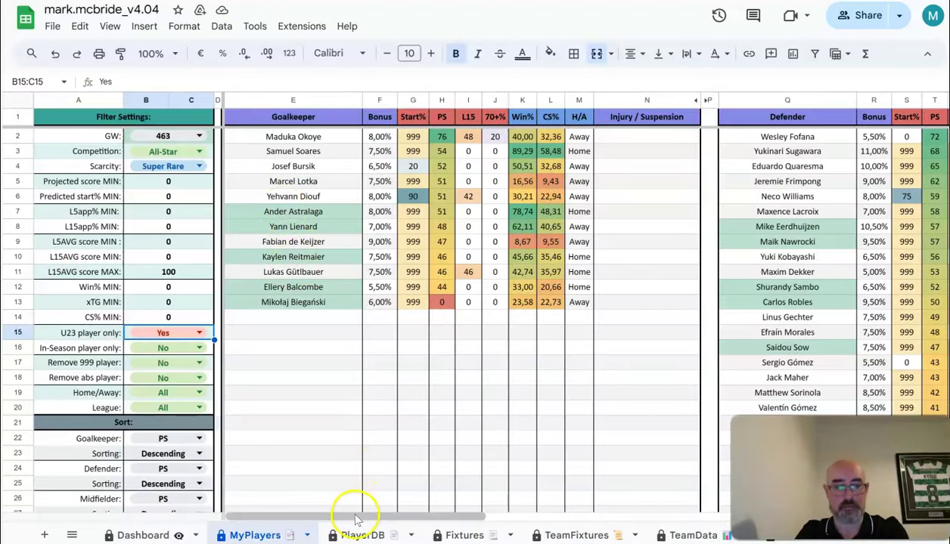
pyautogui.moveTo(355, 519); pyautogui.dragTo(478, 535)
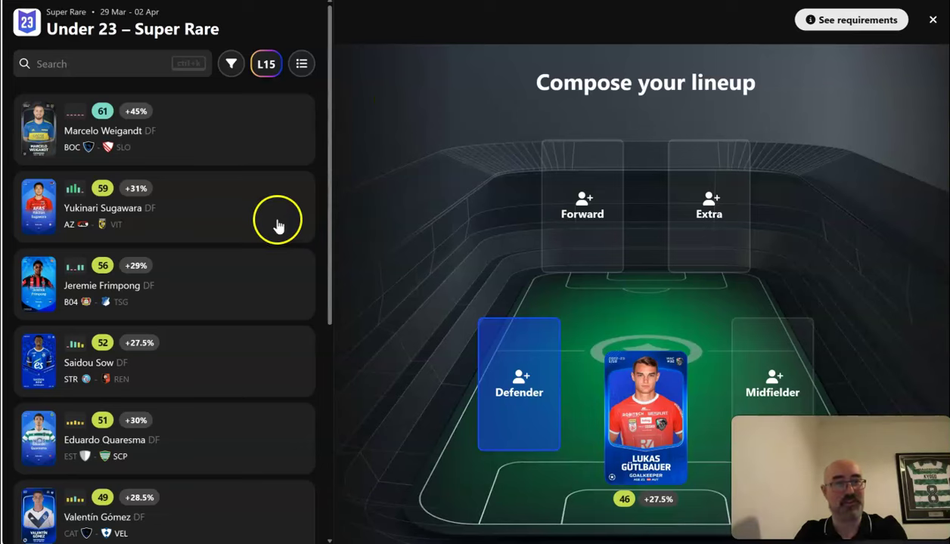
pyautogui.click(238, 220)
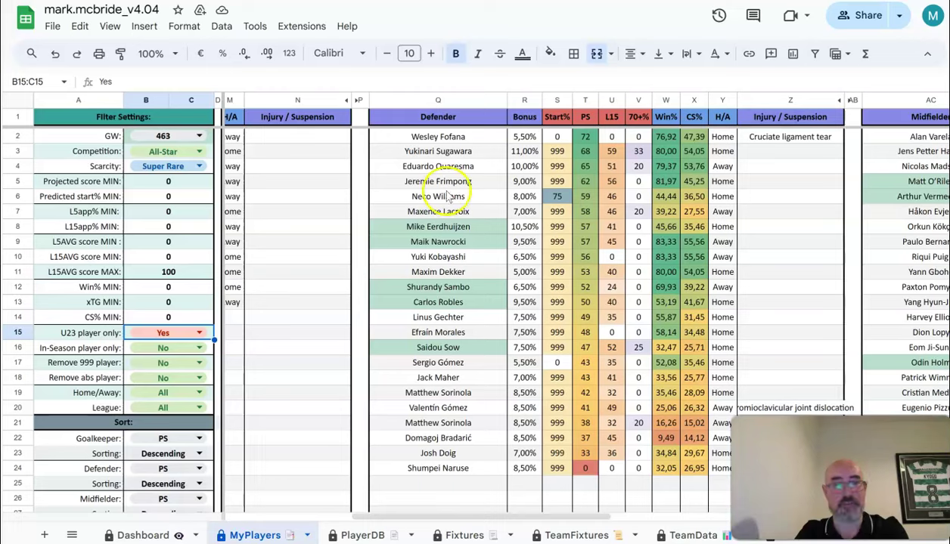
# - Compare the U23 Super Rare midfielders in Google Sheets and add Alan Varela as midfielder in the Sorare lineup
pyautogui.moveTo(502, 513); pyautogui.dragTo(623, 520)
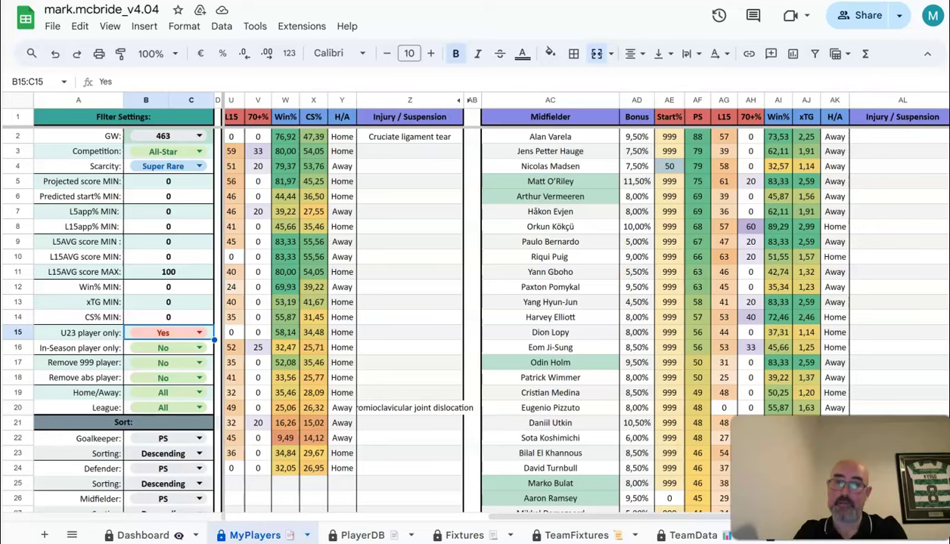
pyautogui.hotkey('alt', 'Tab')
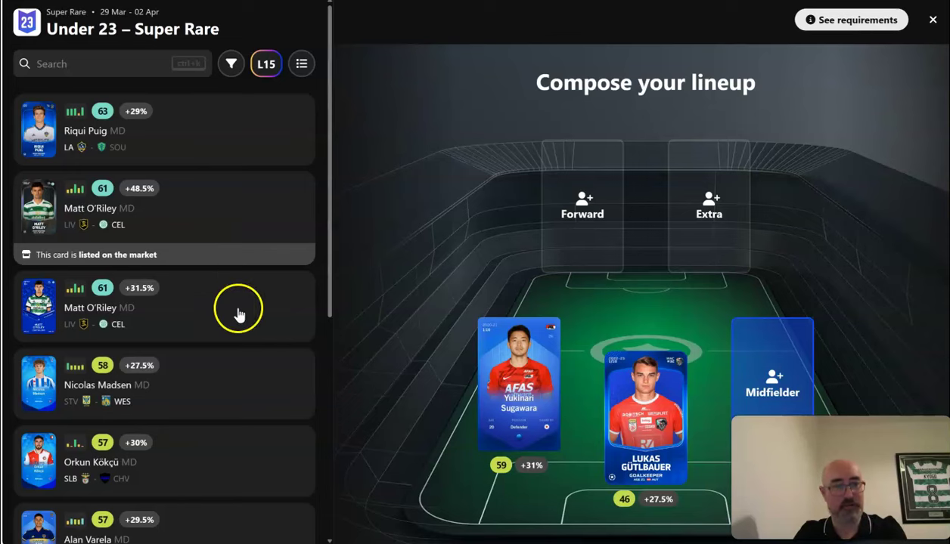
pyautogui.click(329, 248)
pyautogui.moveTo(329, 248); pyautogui.dragTo(328, 384)
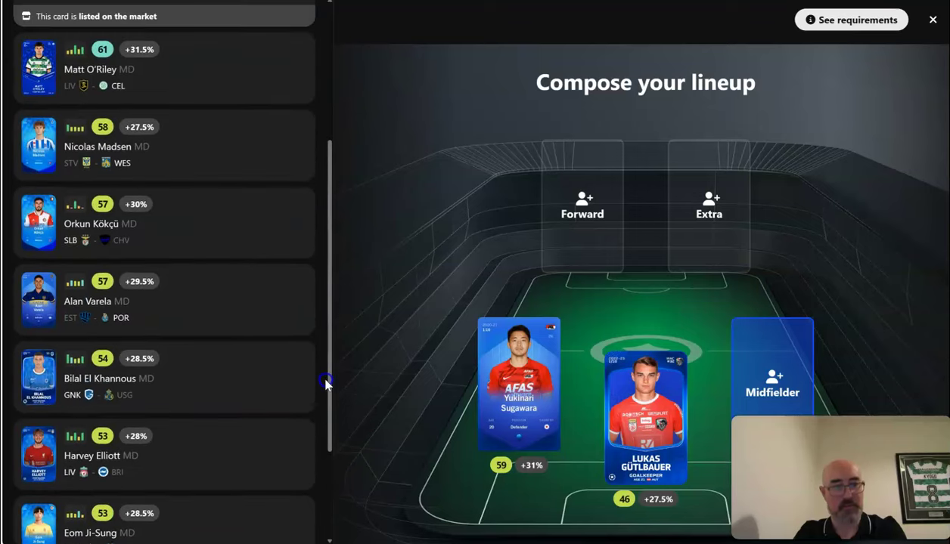
pyautogui.click(146, 290)
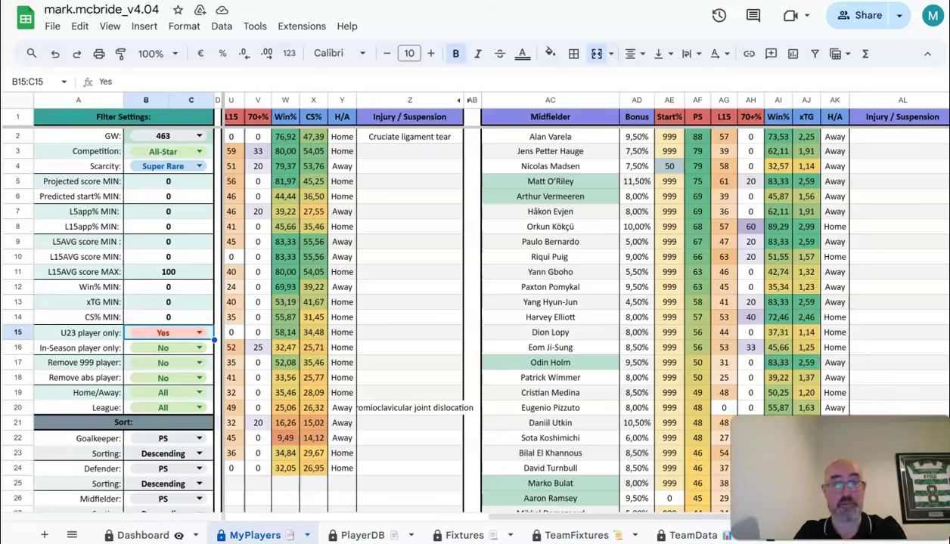
# - Compare the U23 Super Rare forwards in Google Sheets and add Koki Saito as forward in the Sorare lineup
pyautogui.moveTo(535, 517); pyautogui.dragTo(687, 534)
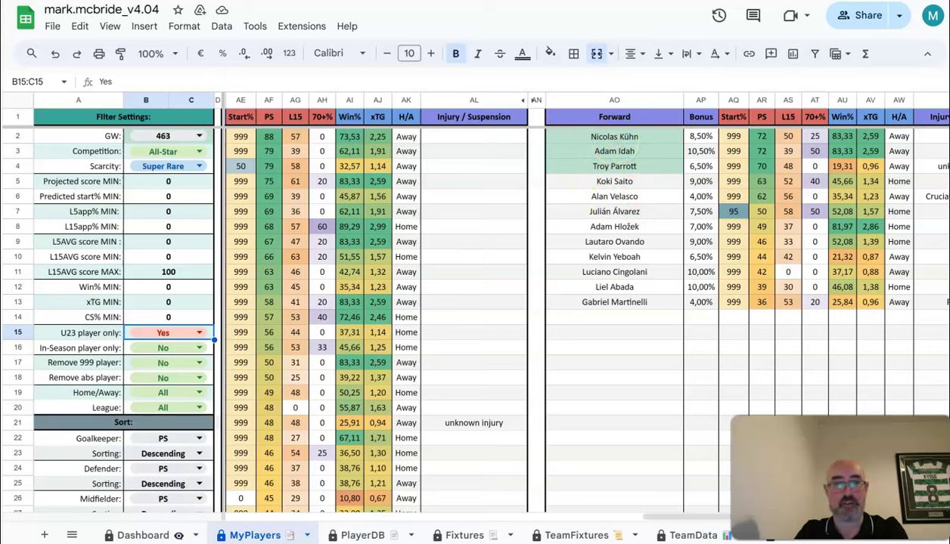
pyautogui.hotkey('alt', 'Tab')
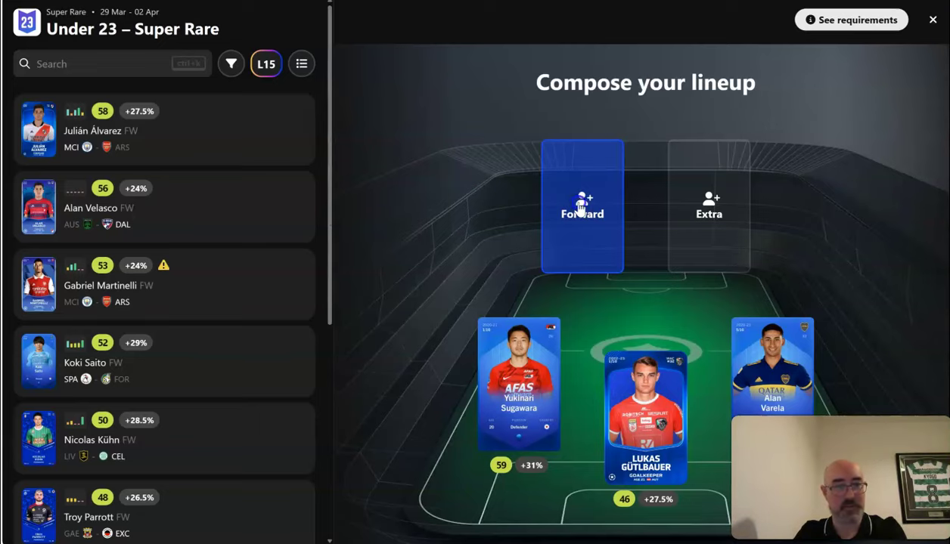
pyautogui.click(186, 358)
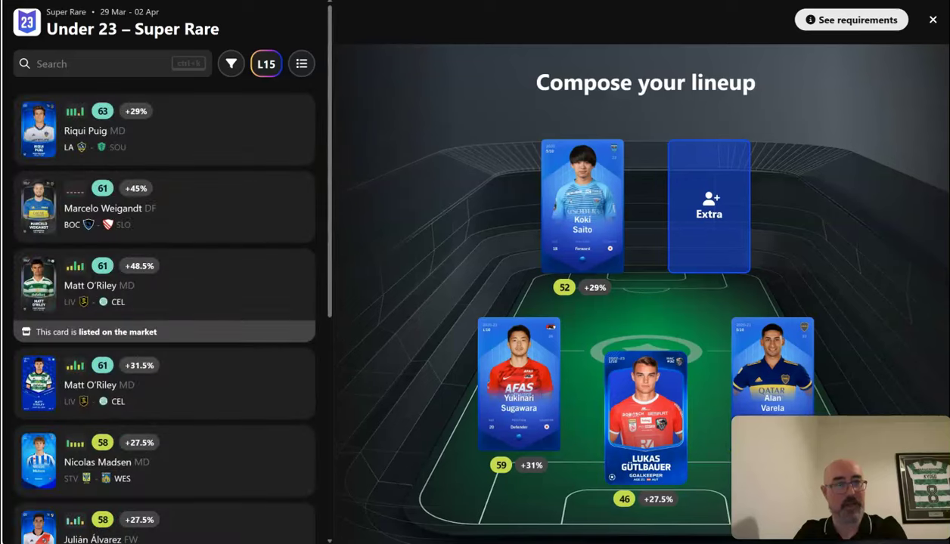
# - Switch to Google Sheets and compare the U23 Super Rare midfielders and defenders as candidates for the Extra slot
pyautogui.hotkey('alt', 'Tab')
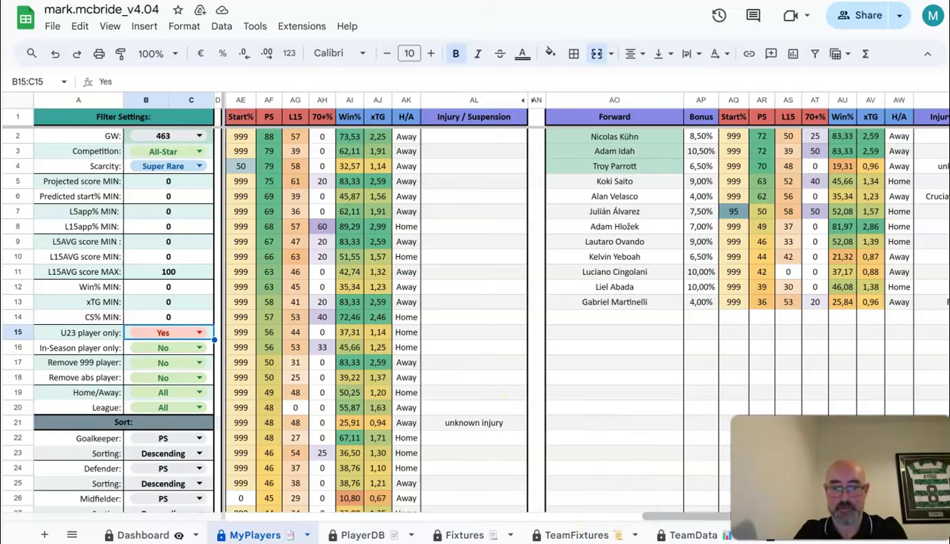
pyautogui.hscroll(-1, 575, 302)
pyautogui.hscroll(-3, 575, 303)
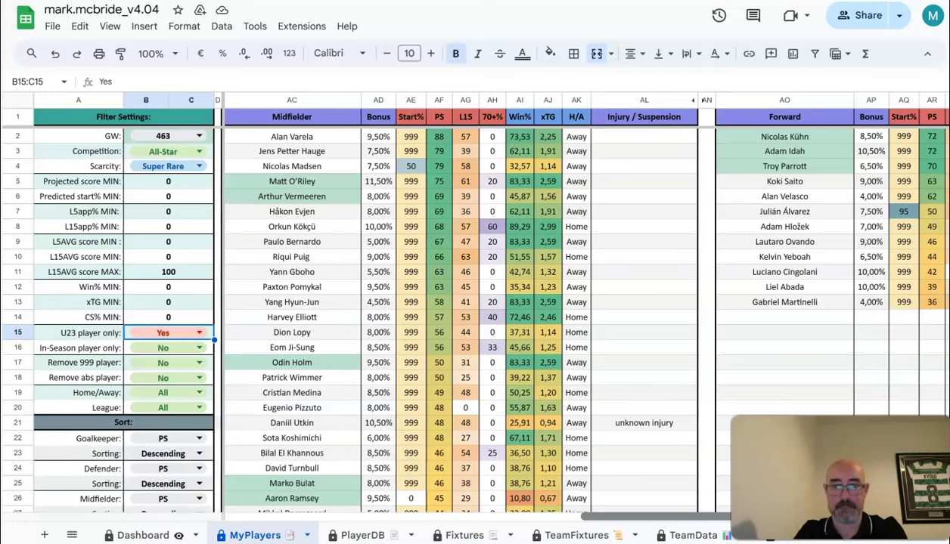
pyautogui.hscroll(-3, 575, 303)
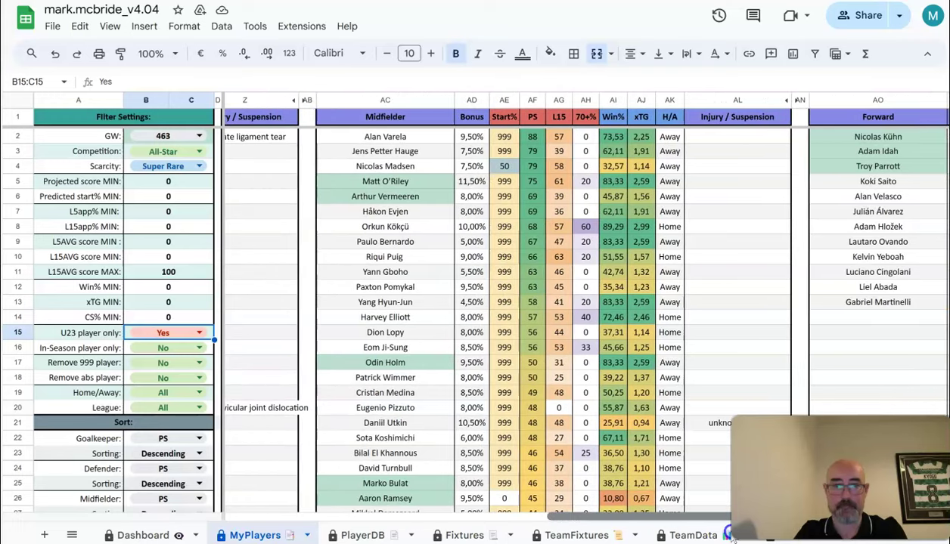
pyautogui.hscroll(-2, 732, 537)
pyautogui.hscroll(-7, 719, 533)
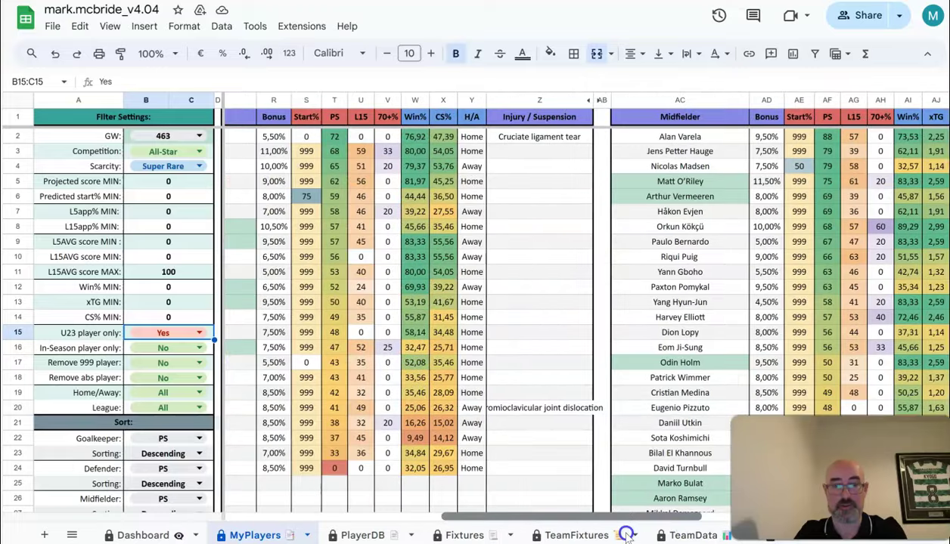
pyautogui.moveTo(626, 535); pyautogui.dragTo(492, 509)
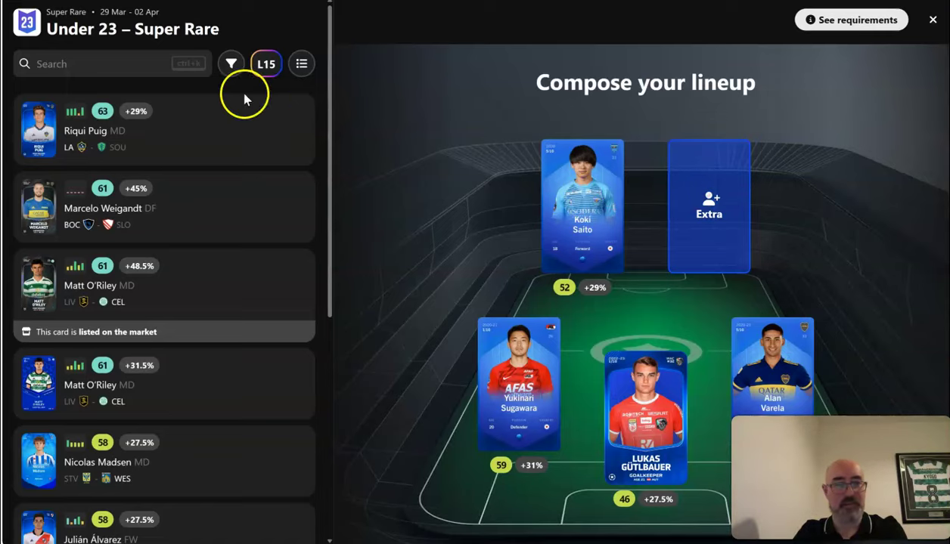
# - In Sorare, search for "hau" to add Jens Petter Hauge as the Extra player, and confirm the lineup with him as captain
pyautogui.write('hau')
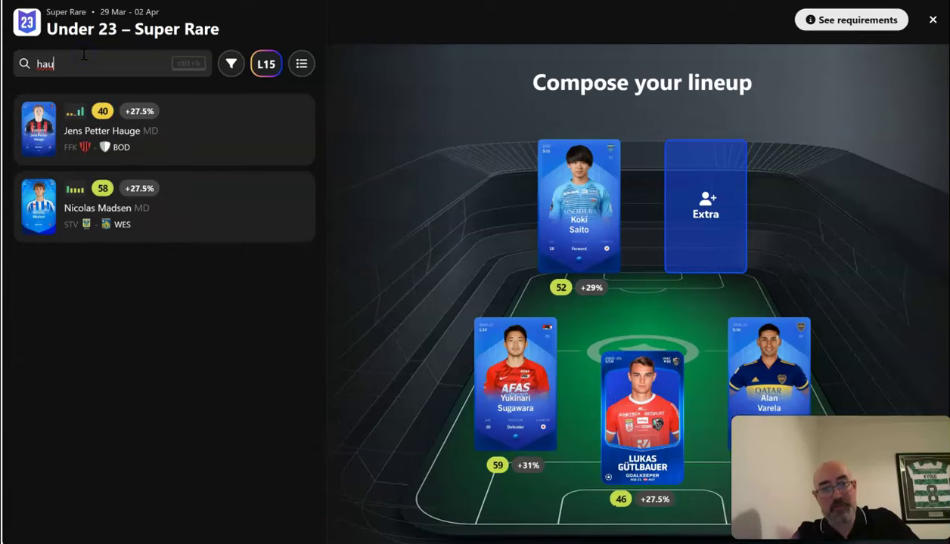
pyautogui.click(176, 112)
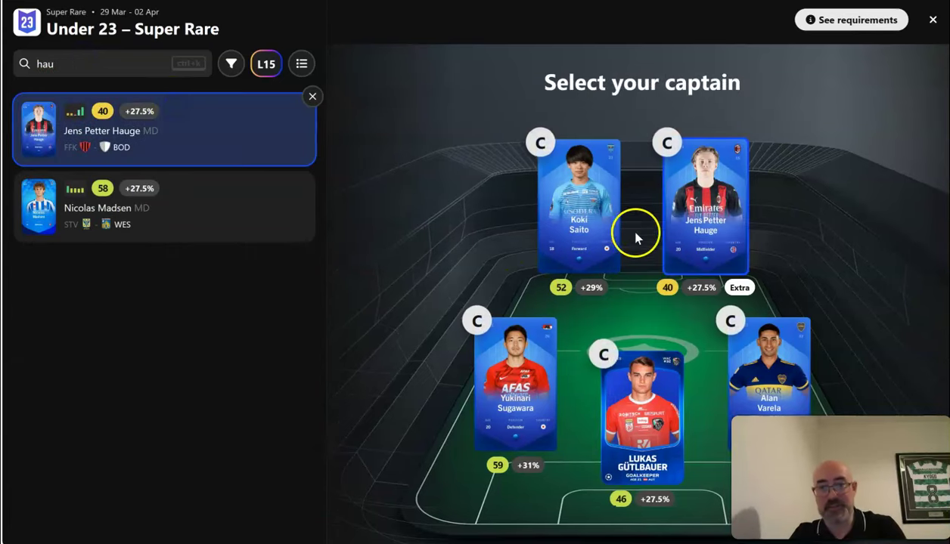
pyautogui.click(667, 143)
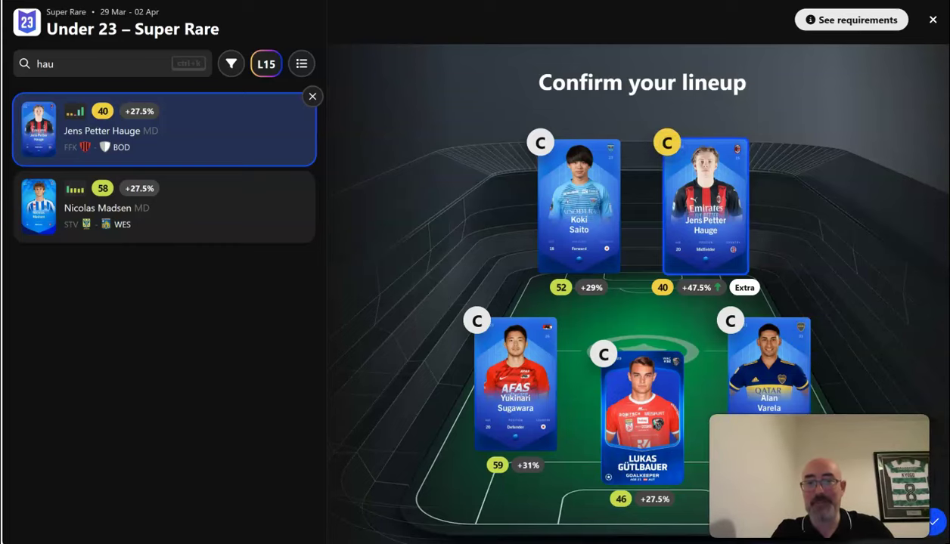
pyautogui.click(937, 525)
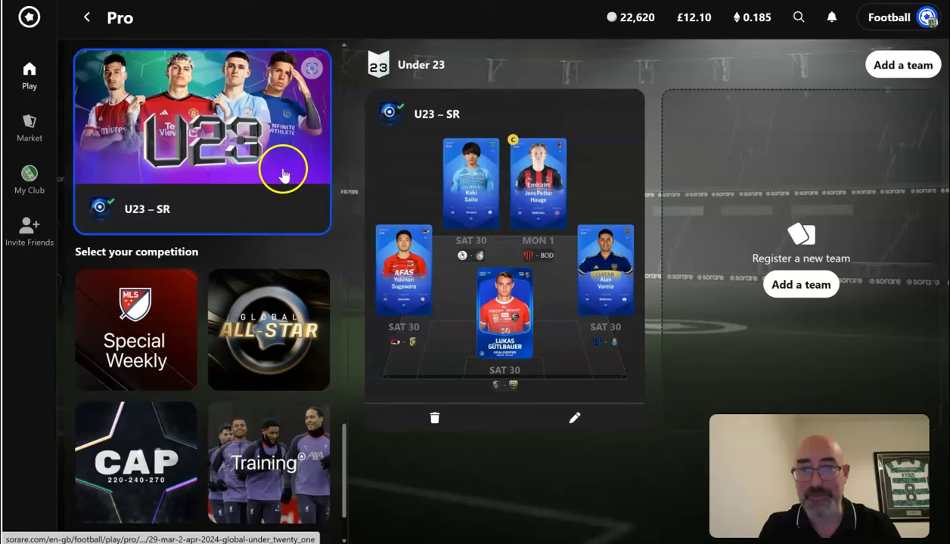
# - Start a Rare team for Under 23 in Sorare and set the Scarcity filter to Rare in the MyPlayers sheet
pyautogui.click(812, 288)
pyautogui.click(360, 378)
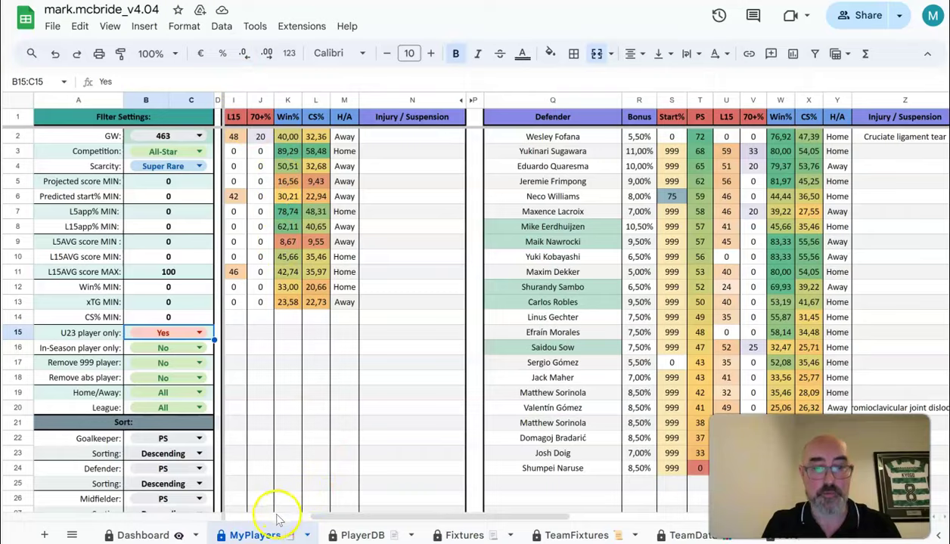
pyautogui.hscroll(-5, 276, 518)
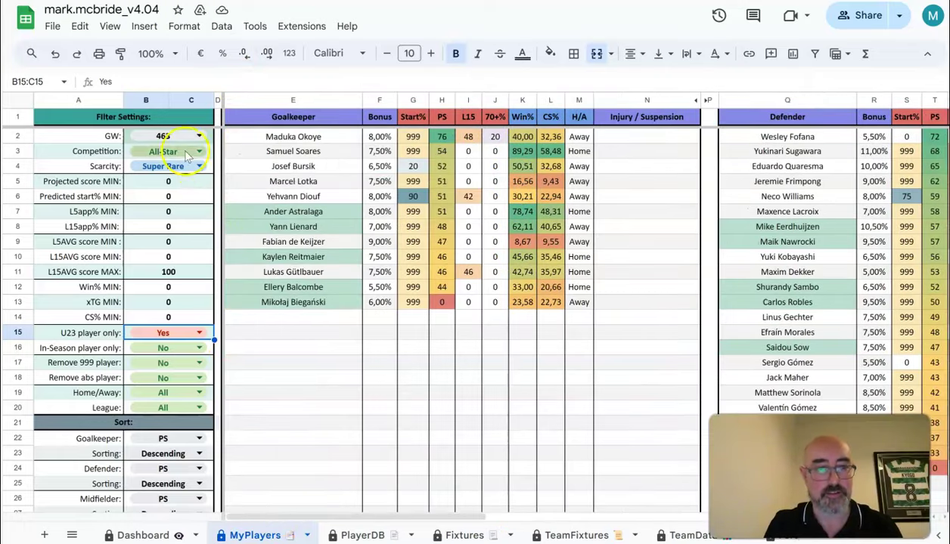
pyautogui.click(182, 166)
pyautogui.click(143, 229)
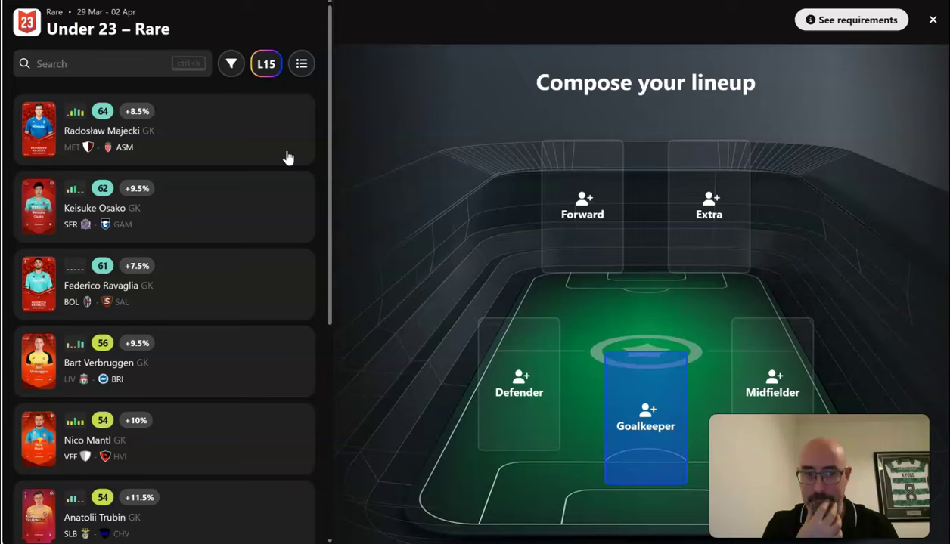
# - Compare the U23 Rare goalkeepers in Google Sheets with the Sorare cards and add the +11.5% Anatolii Trubin card as goalkeeper
pyautogui.click(227, 137)
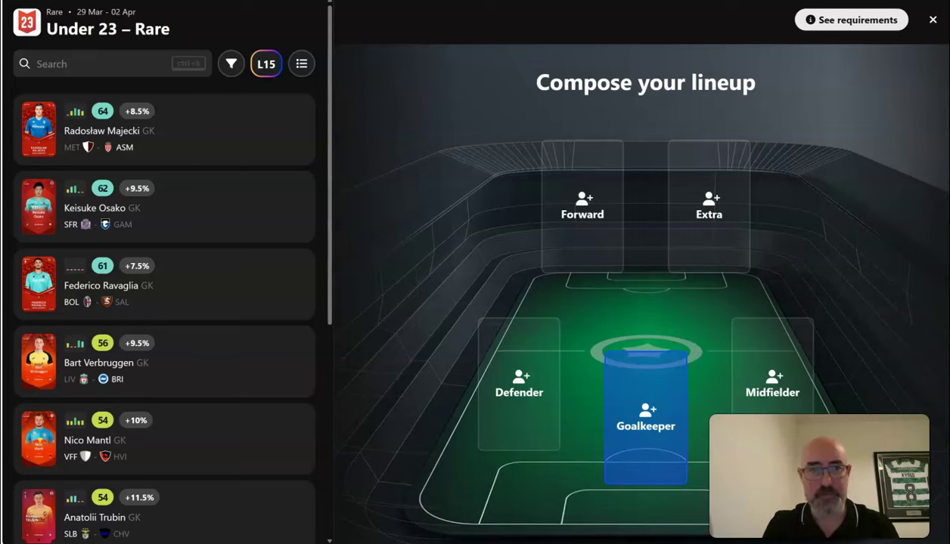
pyautogui.hotkey('alt', 'Tab')
pyautogui.hotkey('alt', 'Tab')
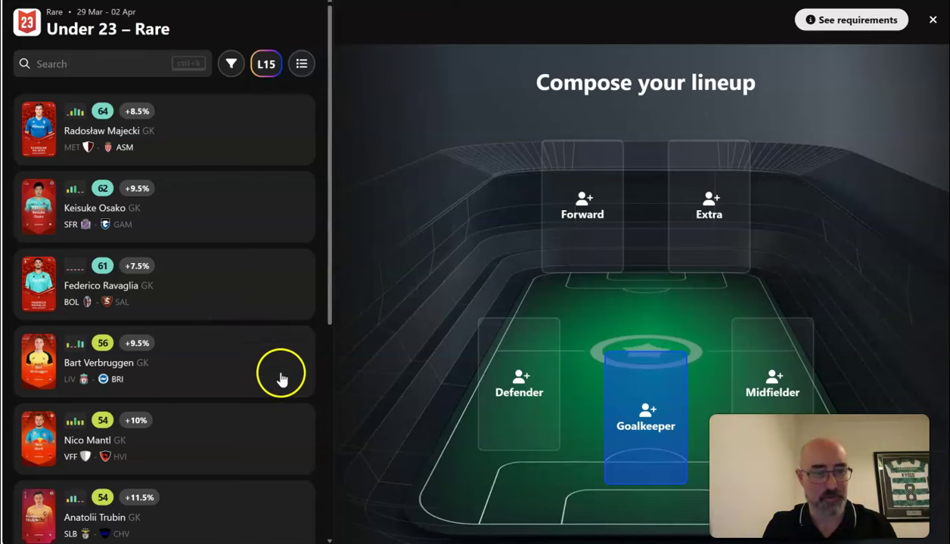
pyautogui.click(98, 73)
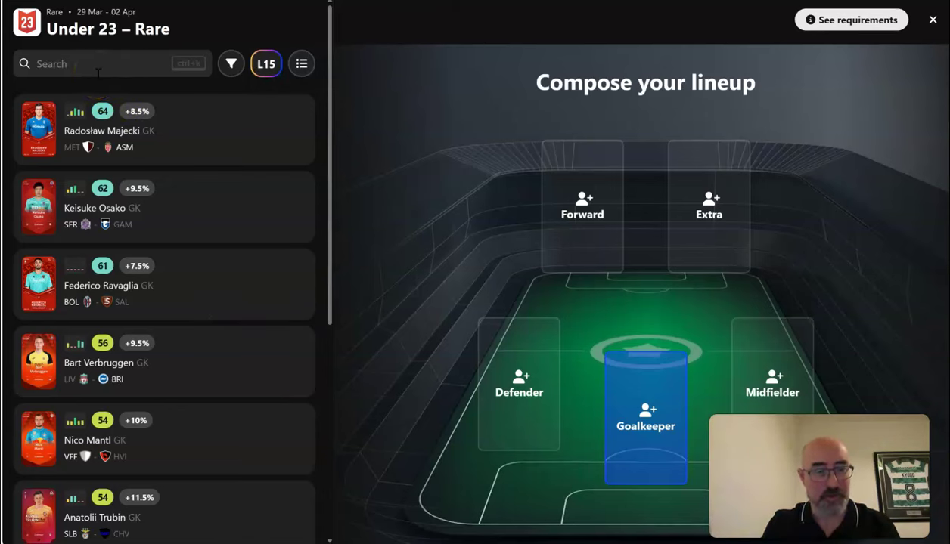
pyautogui.click(146, 43)
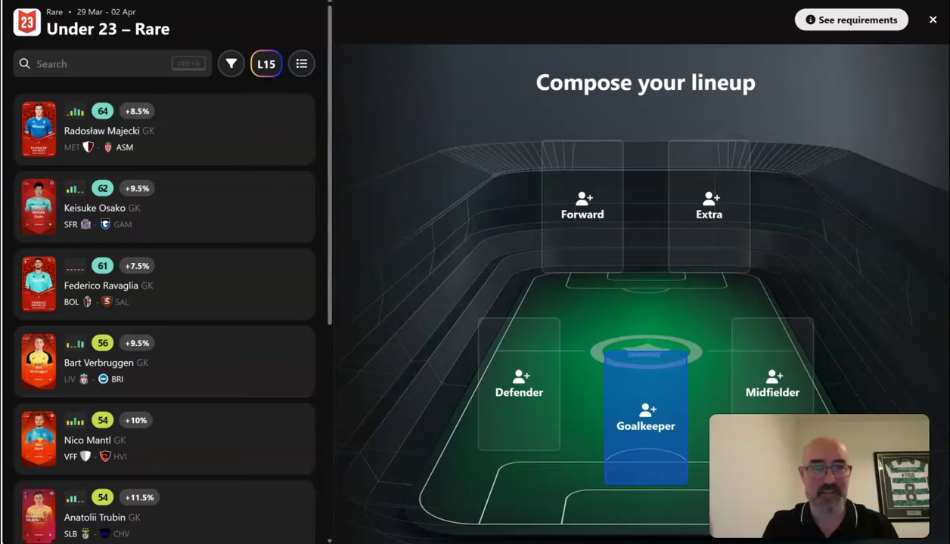
pyautogui.hotkey('alt', 'Tab')
pyautogui.click(346, 133)
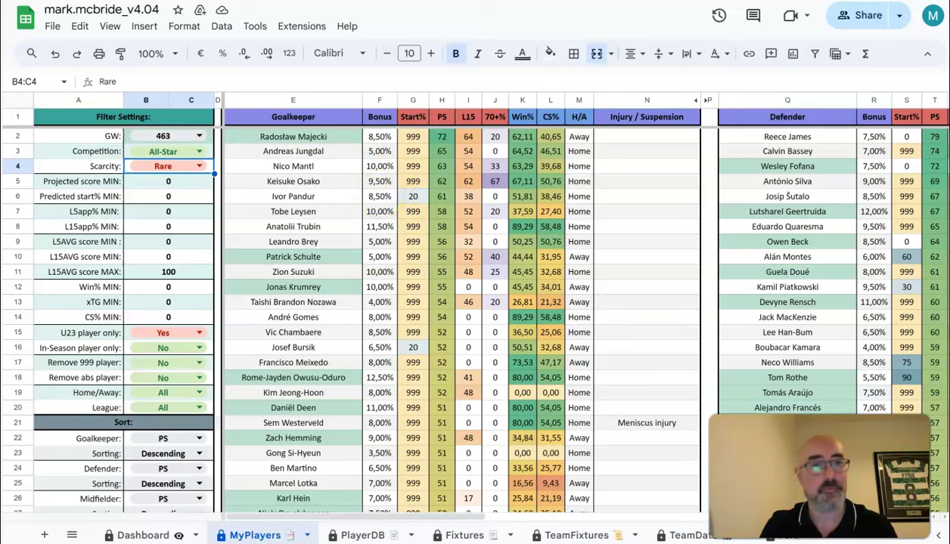
pyautogui.hotkey('alt', 'Tab')
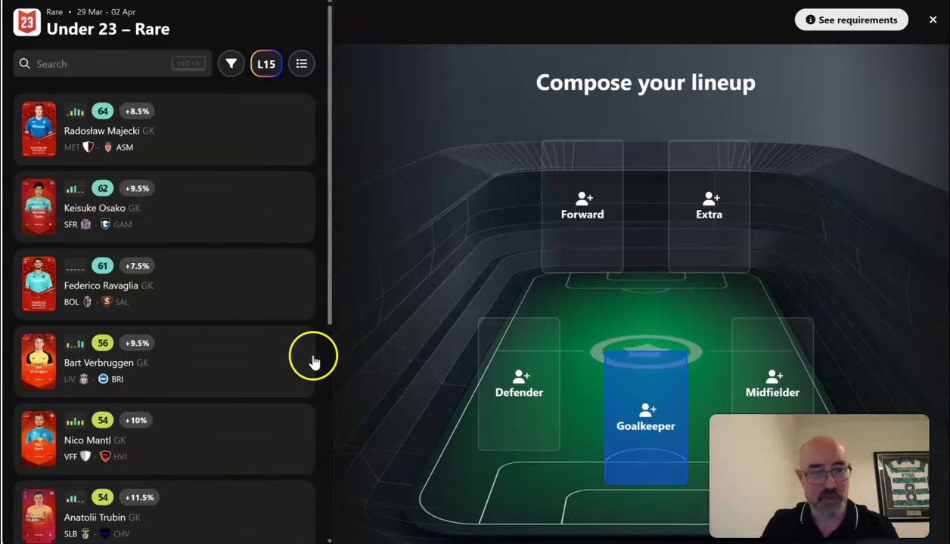
pyautogui.scroll(-1, 330, 281)
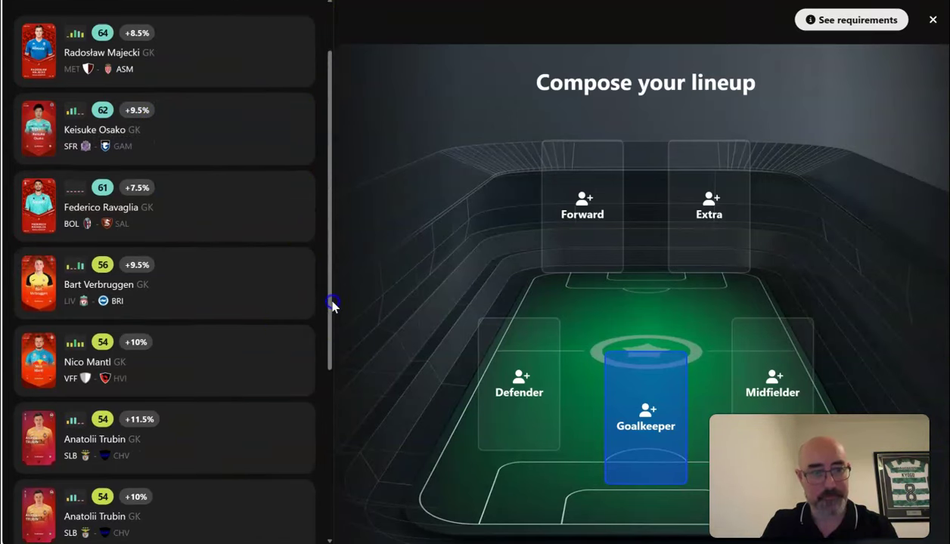
pyautogui.click(213, 420)
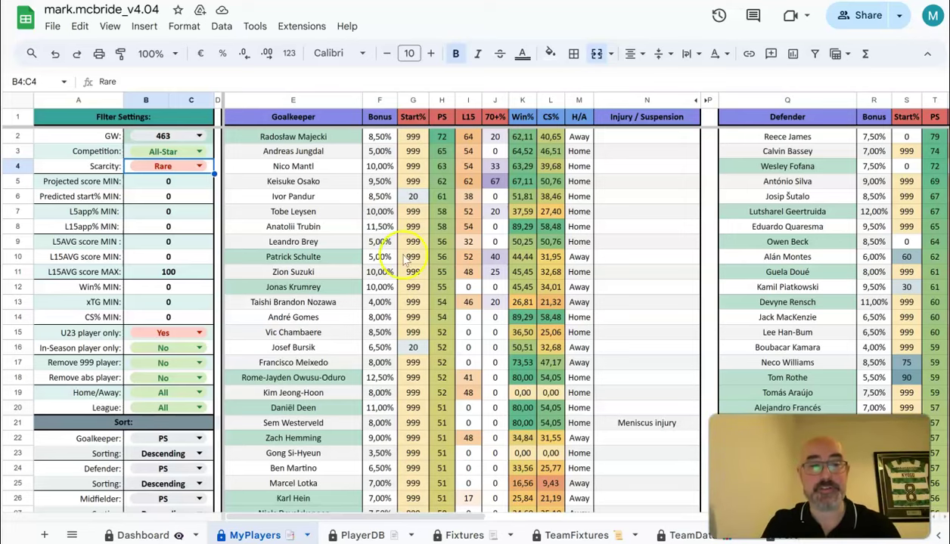
# - Compare the U23 Rare defenders in Google Sheets and add Calvin Bassey as defender in the Sorare lineup
pyautogui.moveTo(447, 517); pyautogui.dragTo(569, 539)
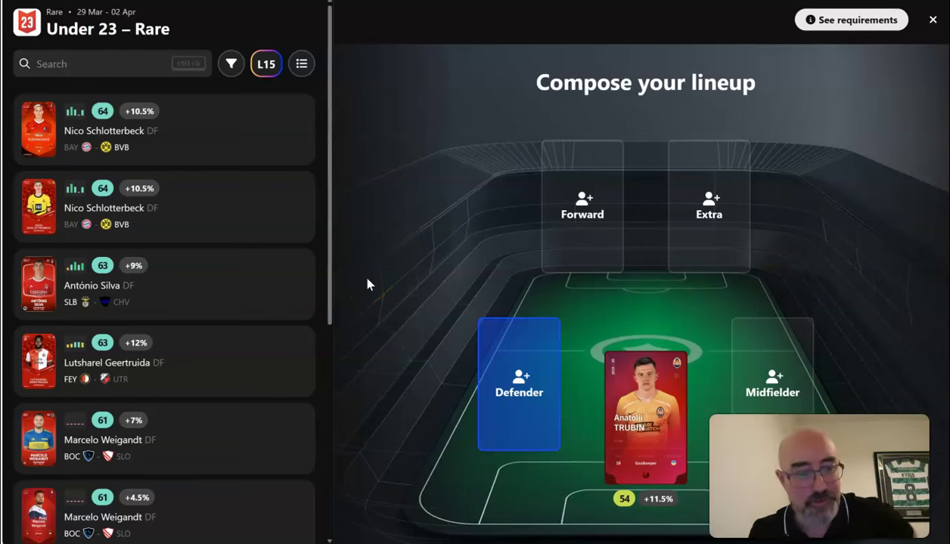
pyautogui.moveTo(312, 184); pyautogui.dragTo(192, 449)
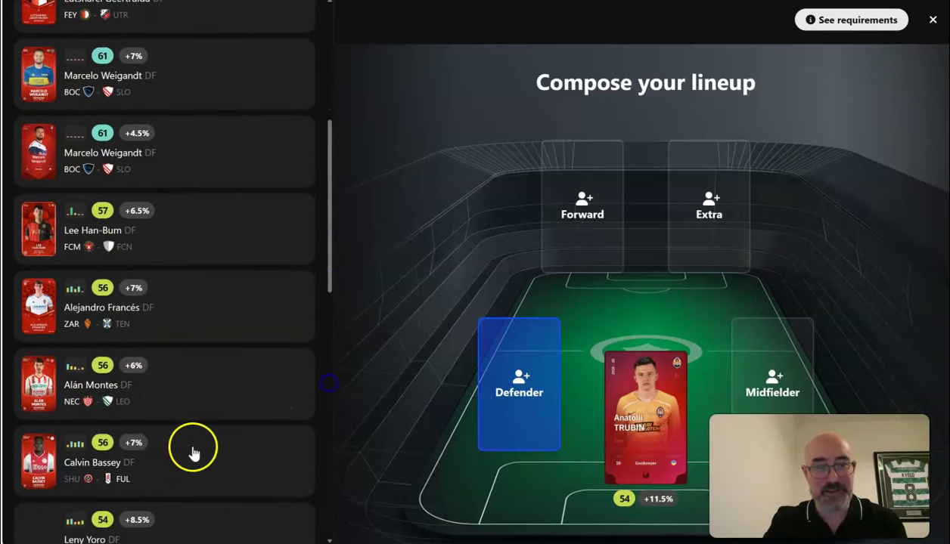
pyautogui.click(159, 467)
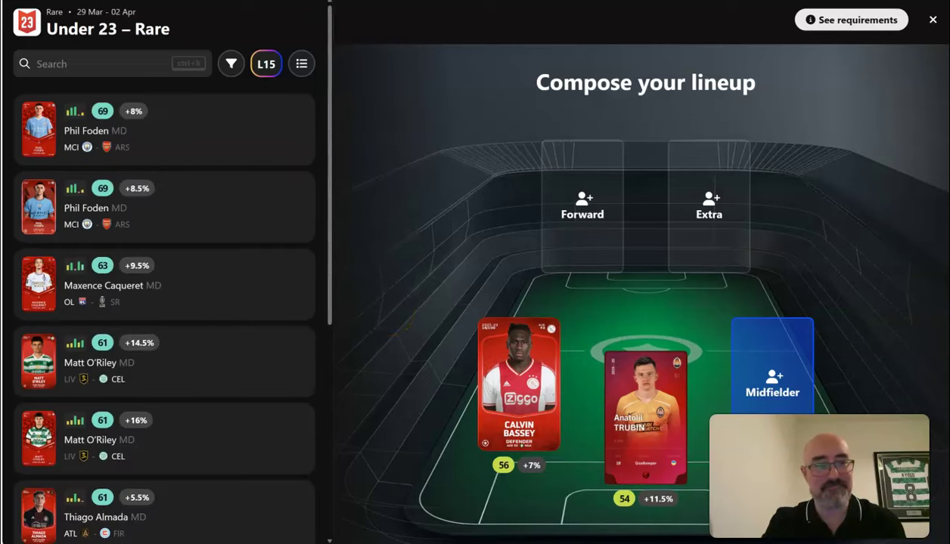
# - Compare the U23 Rare midfielders in Google Sheets and, in Sorare, search for "haug" to add Jens Petter Hauge as midfielder
pyautogui.hotkey('alt', 'Tab')
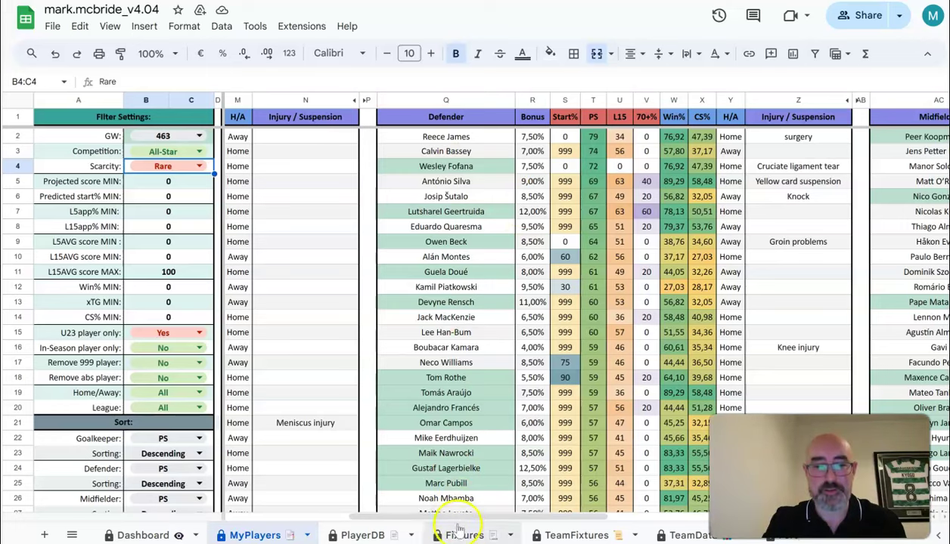
pyautogui.moveTo(456, 518); pyautogui.dragTo(620, 522)
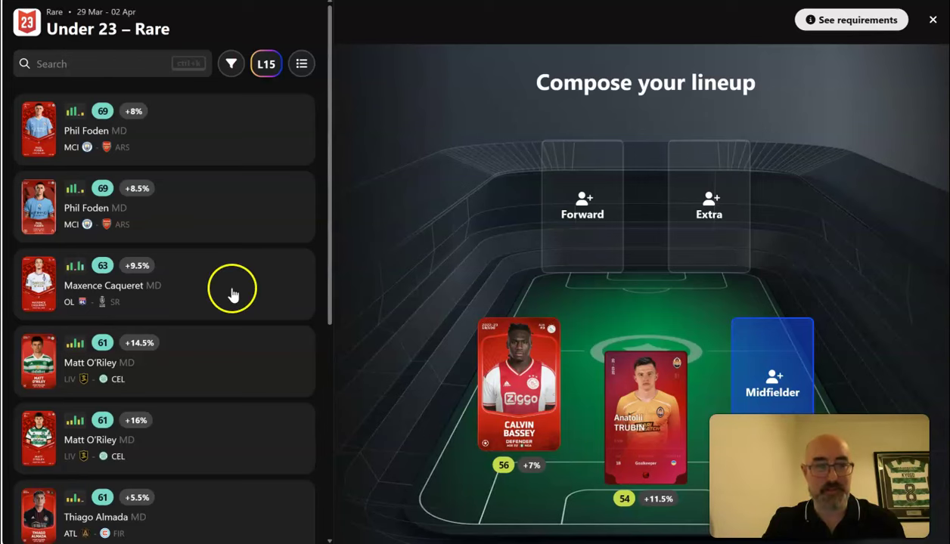
pyautogui.click(81, 65)
pyautogui.write('haug')
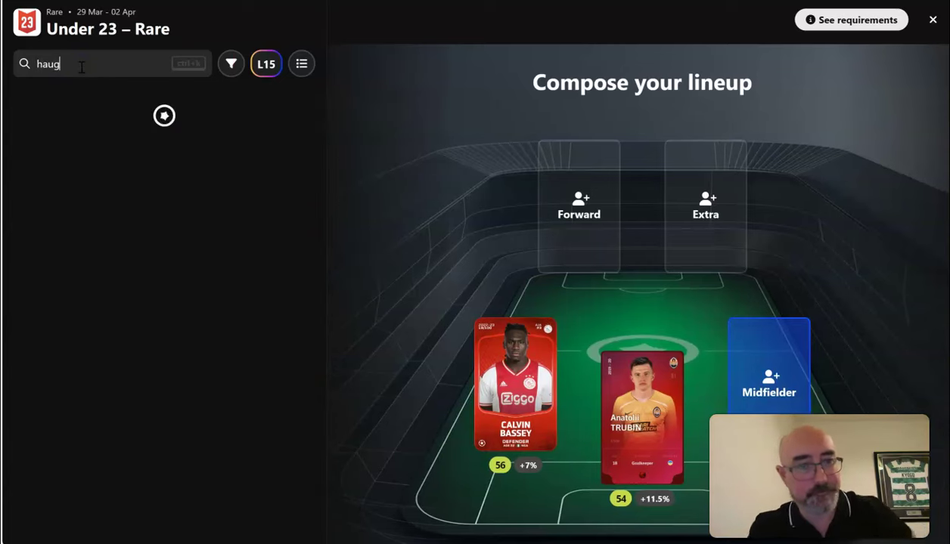
pyautogui.click(187, 130)
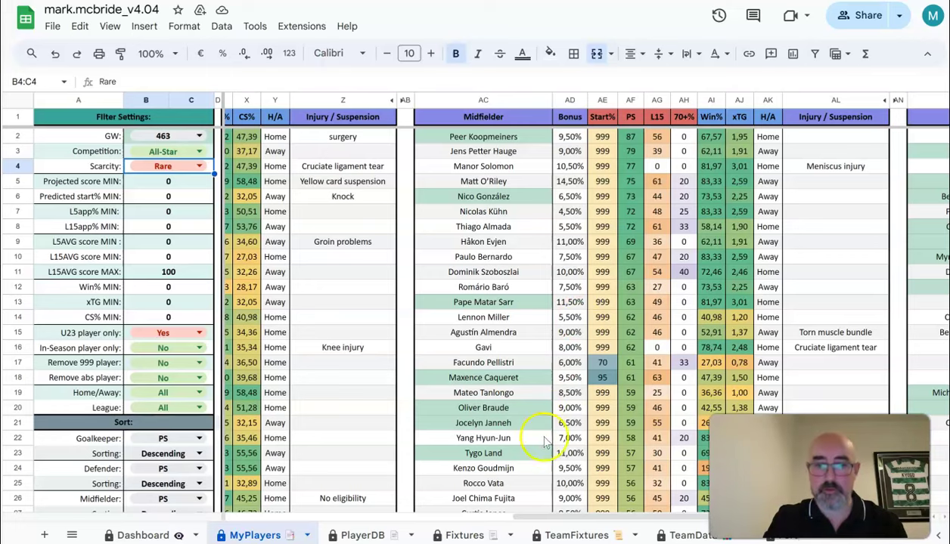
# - Compare the U23 Rare forwards in Google Sheets and, in Sorare, search for "kuh" to add the +8.5% Nicolas Kühn card as forward
pyautogui.moveTo(559, 516); pyautogui.dragTo(695, 518)
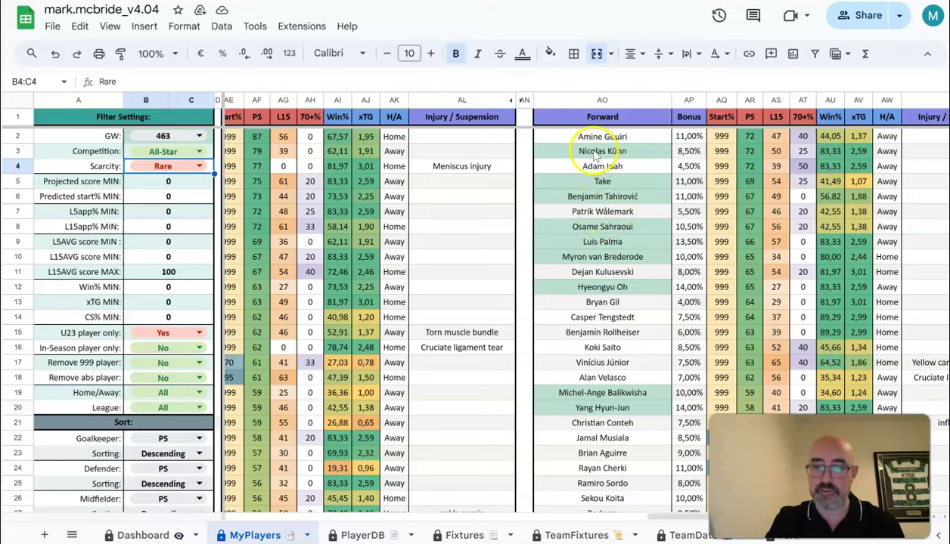
pyautogui.click(588, 215)
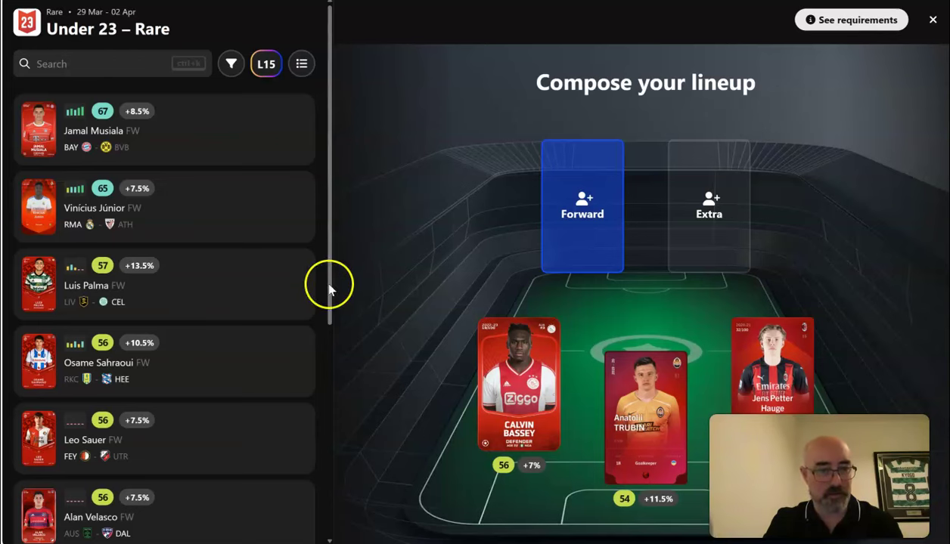
pyautogui.moveTo(327, 212); pyautogui.dragTo(324, 177)
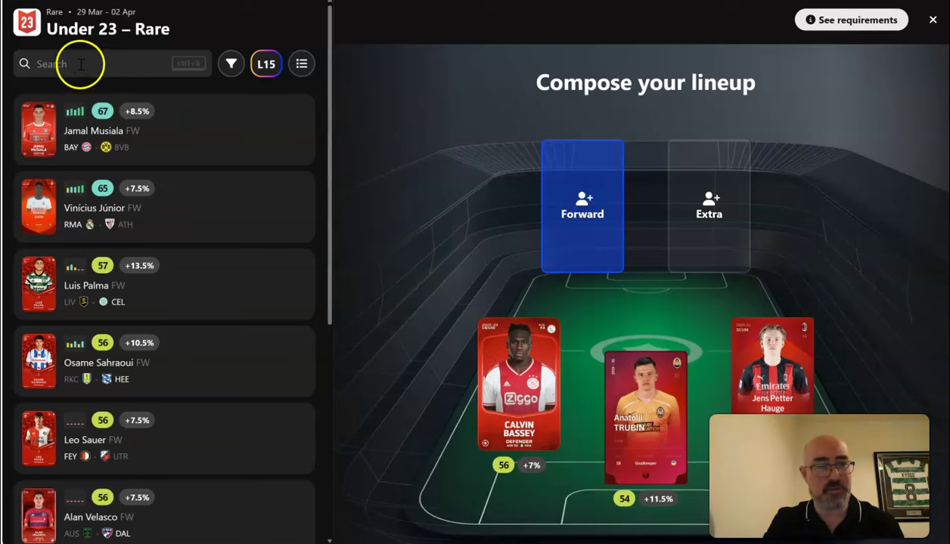
pyautogui.click(67, 57)
pyautogui.write('ku')
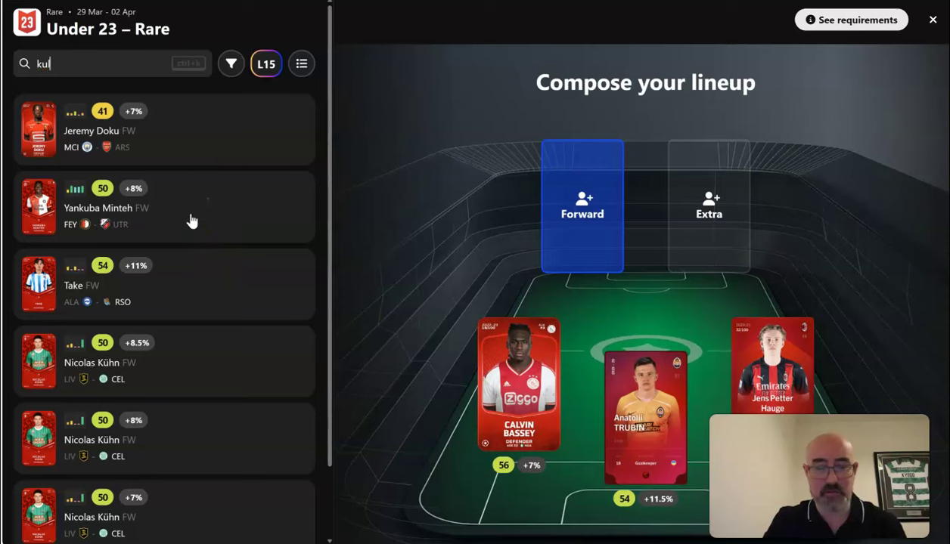
pyautogui.write('l')
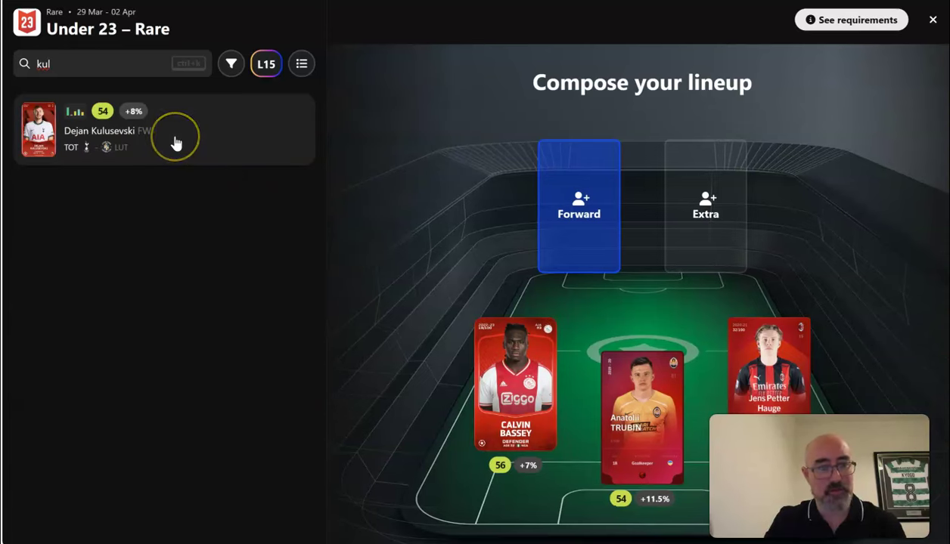
pyautogui.write('ku')
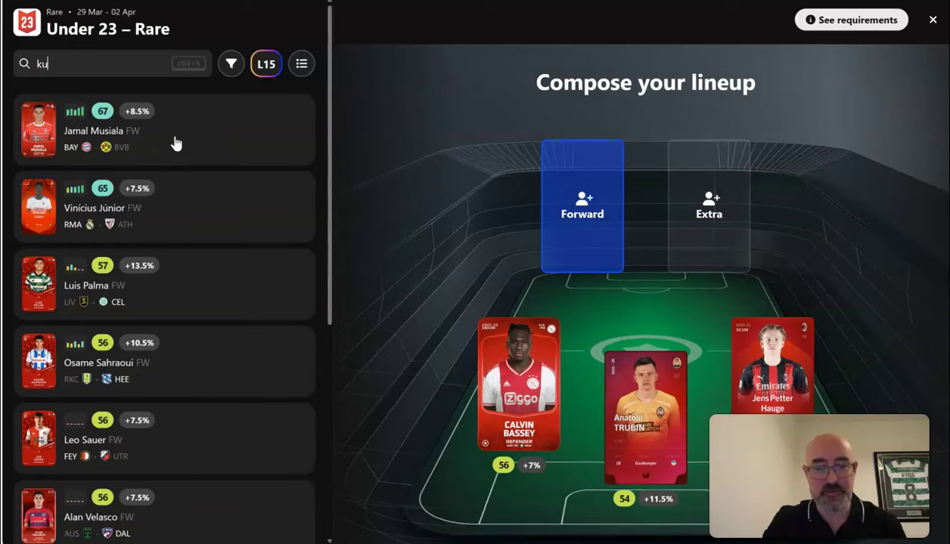
pyautogui.write('h')
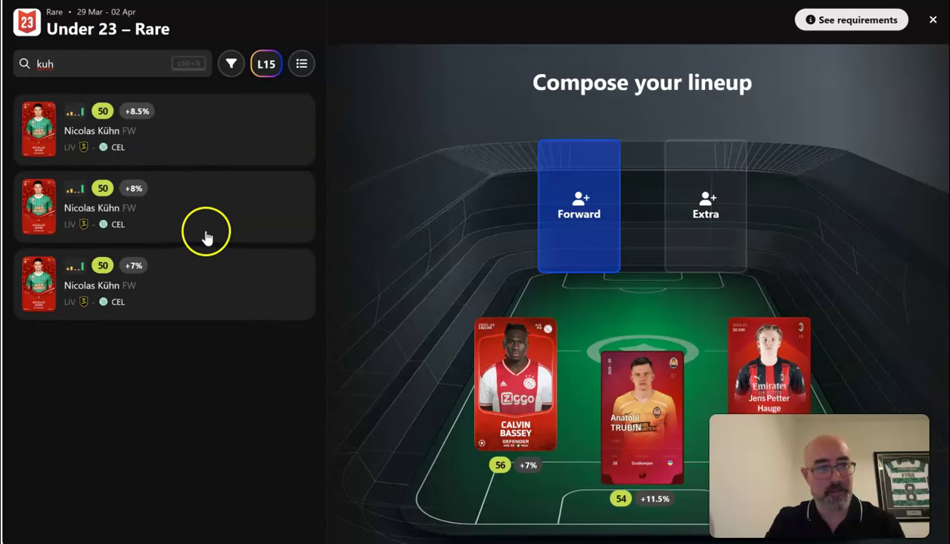
pyautogui.click(192, 135)
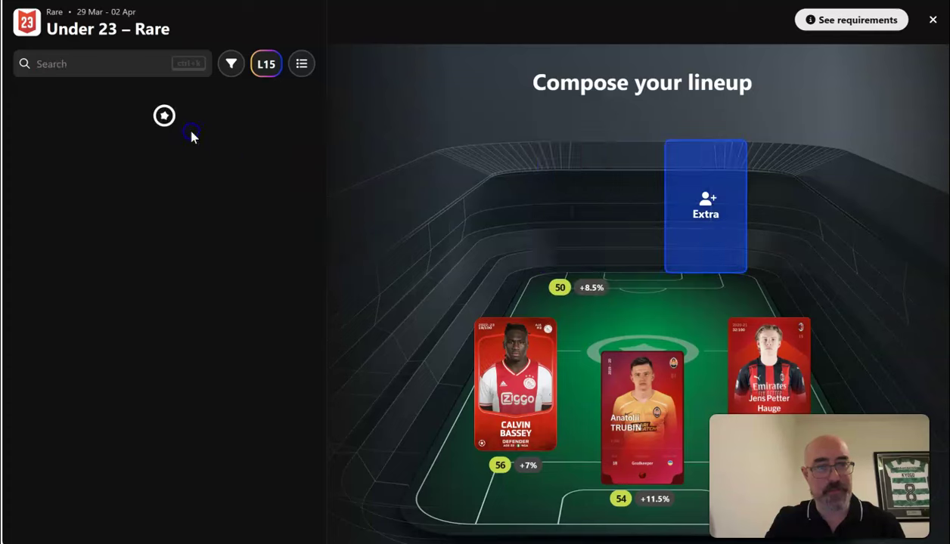
# - Search for "mat" to add the +14.5% Matt O'Riley card as the Extra player, make him captain and confirm the lineup
pyautogui.click(94, 64)
pyautogui.write('mat')
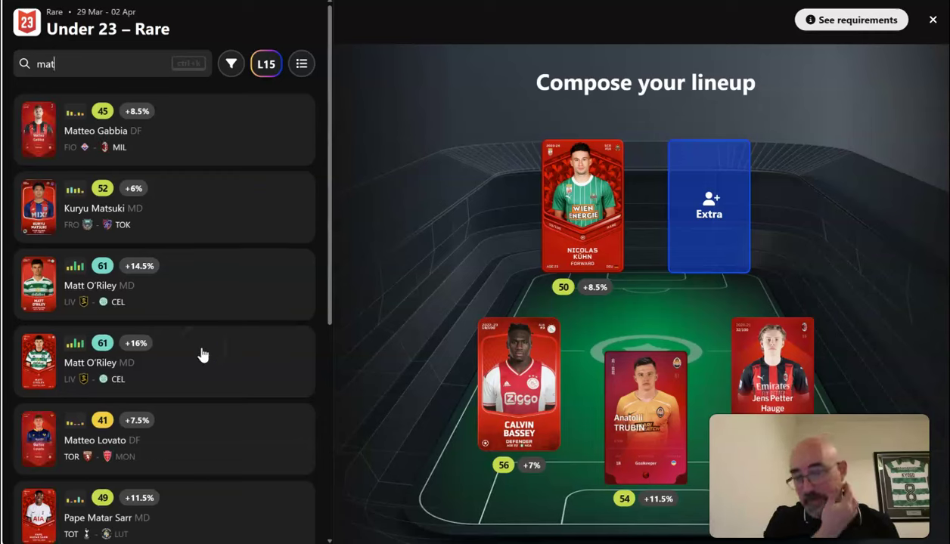
pyautogui.click(169, 301)
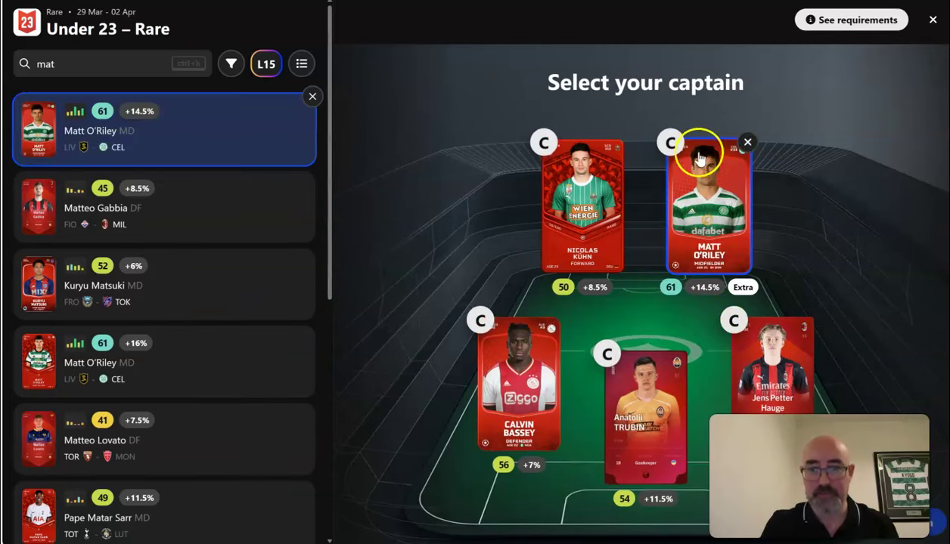
pyautogui.click(672, 142)
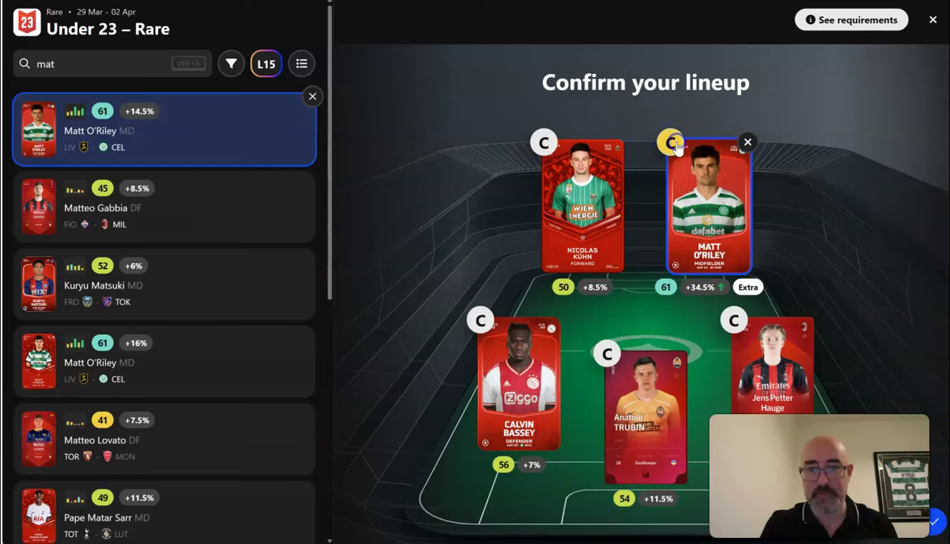
pyautogui.click(936, 522)
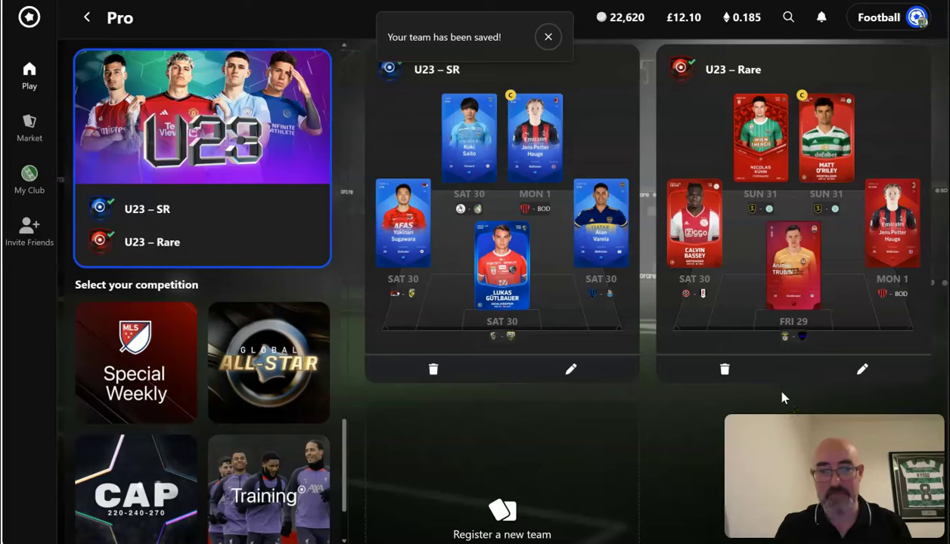
# - Open a new Under 23 Limited team to check the available goalkeepers, and close it without adding a lineup
pyautogui.click(515, 502)
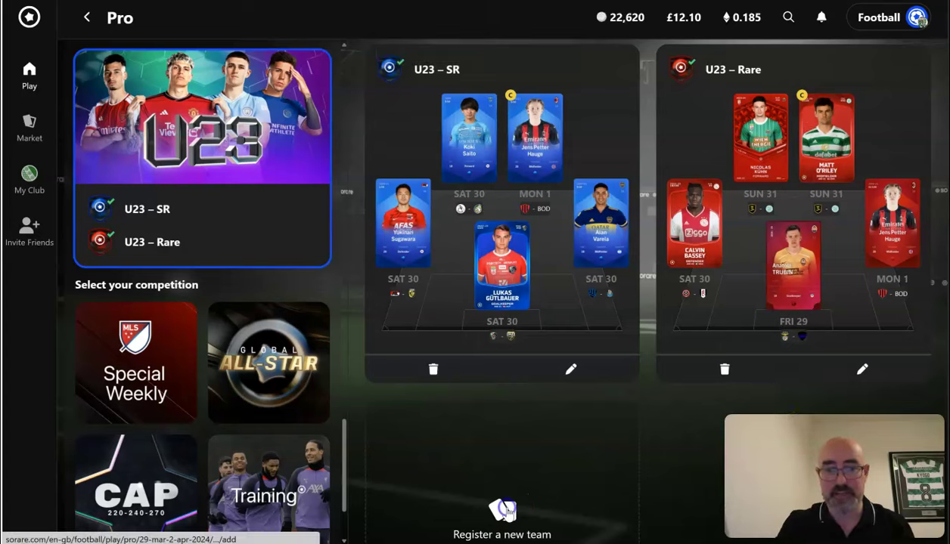
pyautogui.click(490, 373)
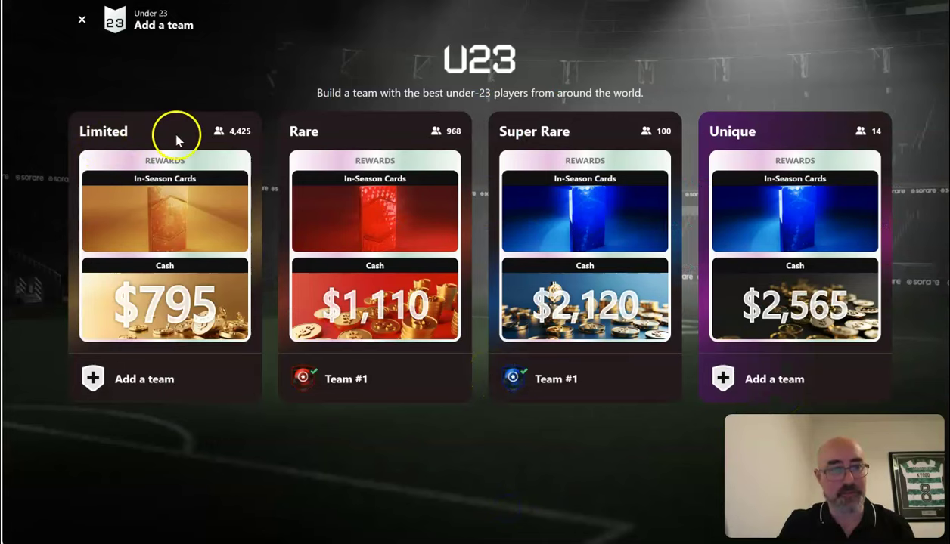
pyautogui.click(138, 384)
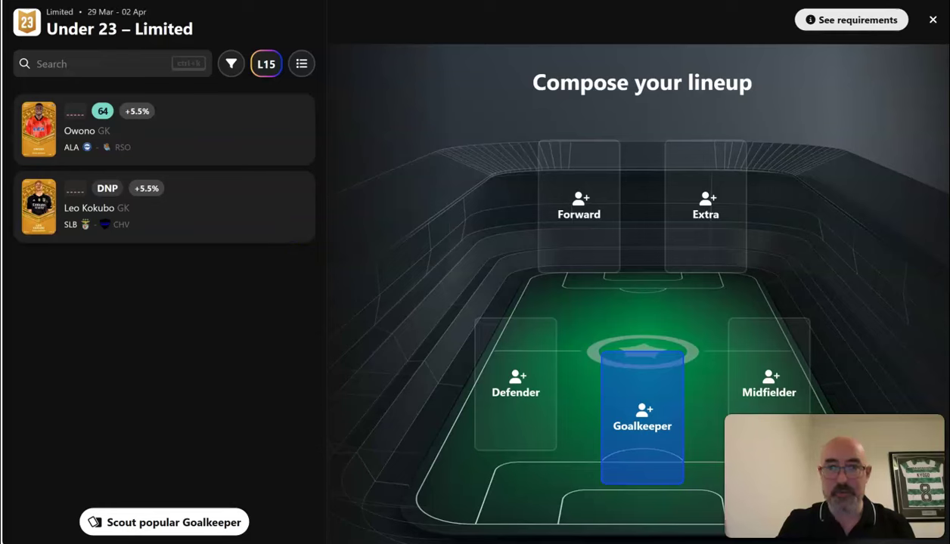
pyautogui.click(934, 21)
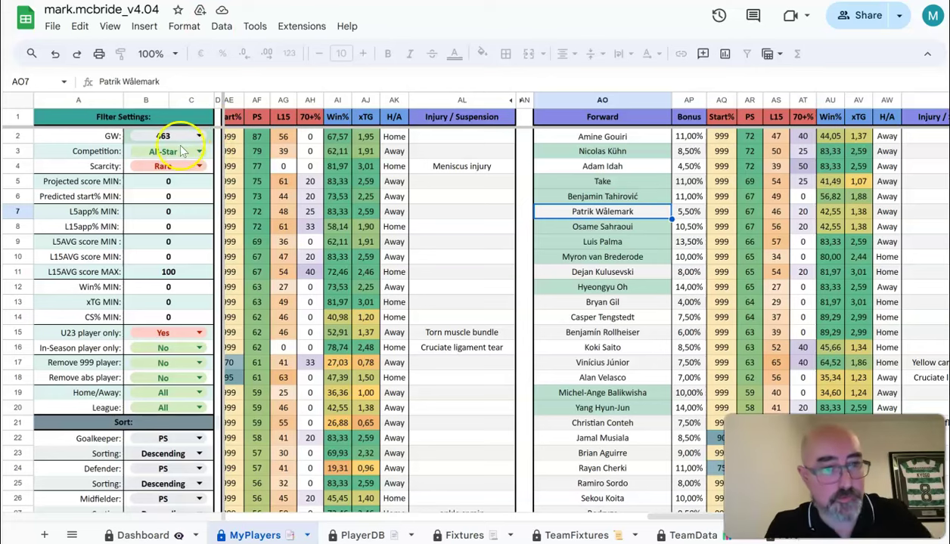
# - Turn off the U23-player-only filter in the MyPlayers sheet, leaving the All-Star competition filter as it is
pyautogui.doubleClick(165, 152)
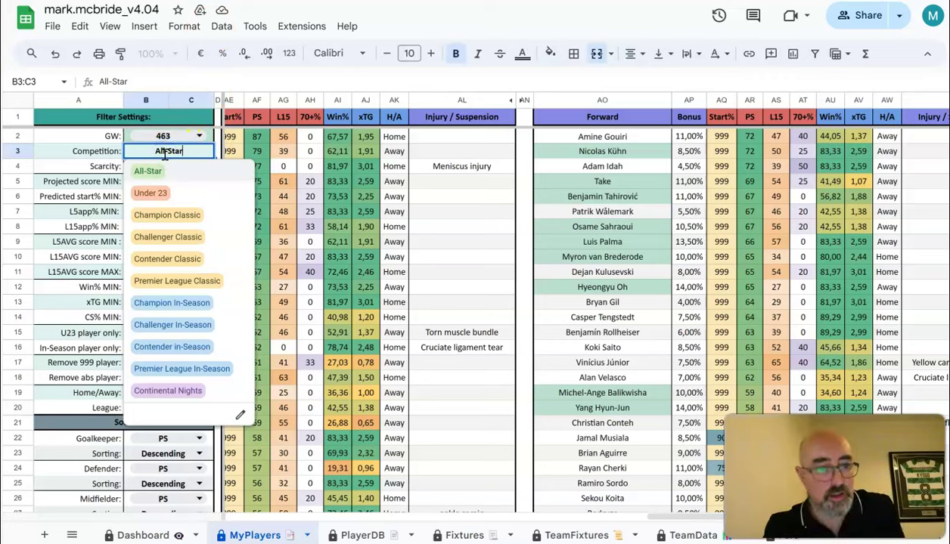
pyautogui.click(216, 87)
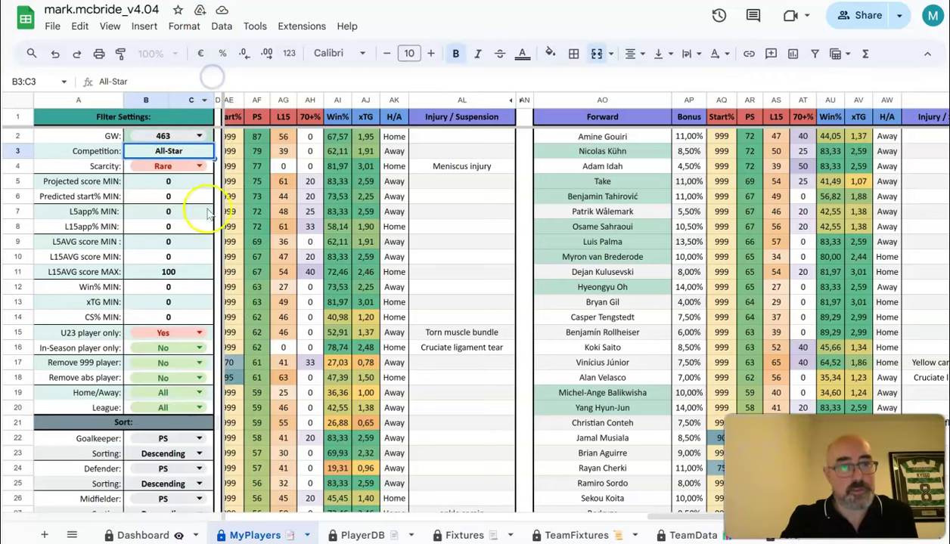
pyautogui.click(189, 338)
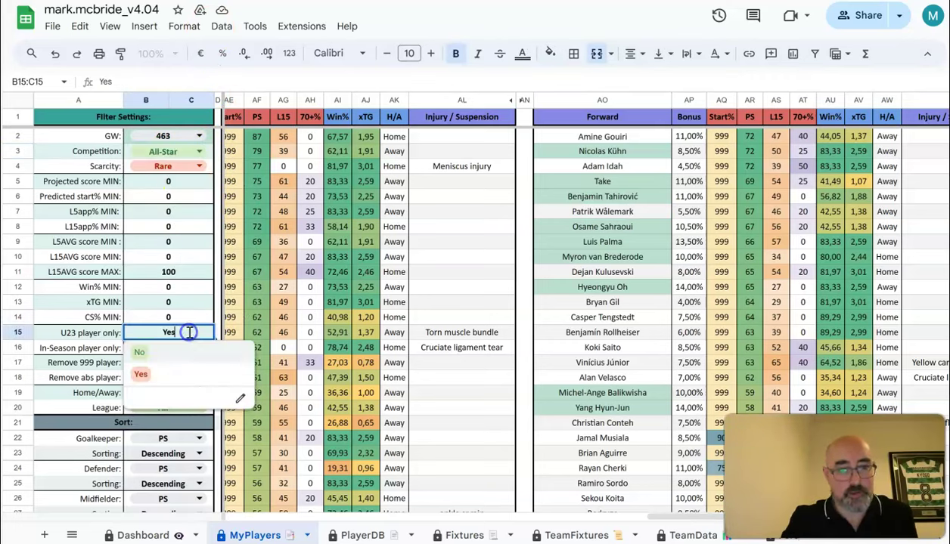
pyautogui.click(140, 349)
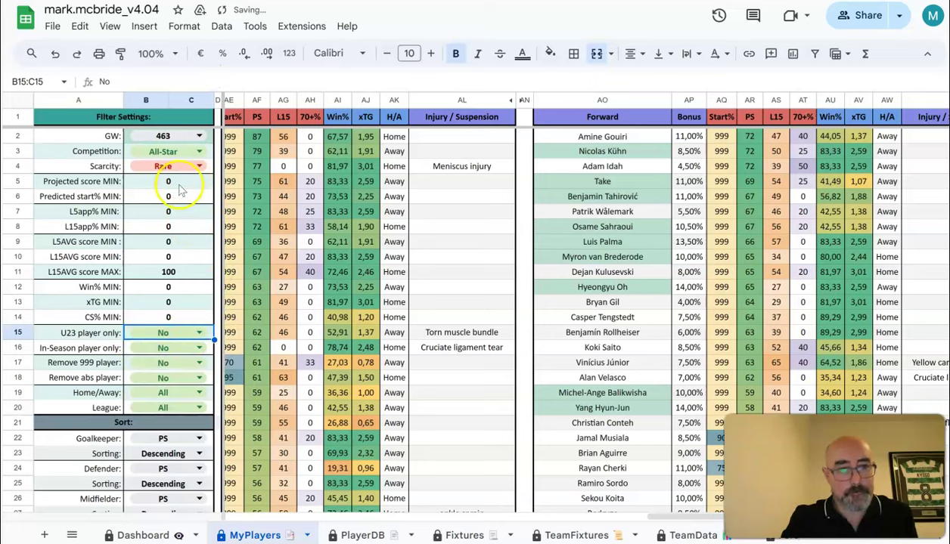
# - Look through the available leagues and set the player filter's League to USA - MLSPA
pyautogui.click(198, 407)
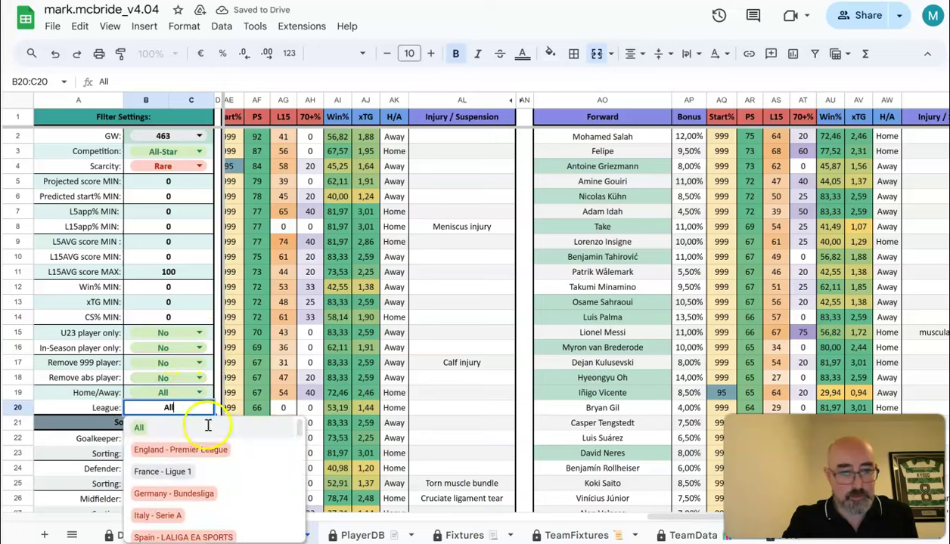
pyautogui.moveTo(299, 432); pyautogui.dragTo(302, 531)
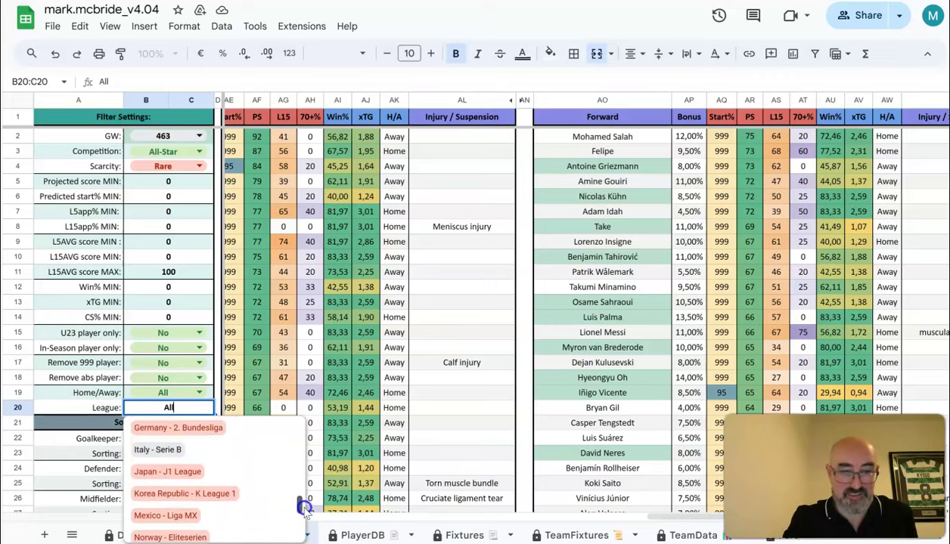
pyautogui.moveTo(305, 490); pyautogui.dragTo(312, 430)
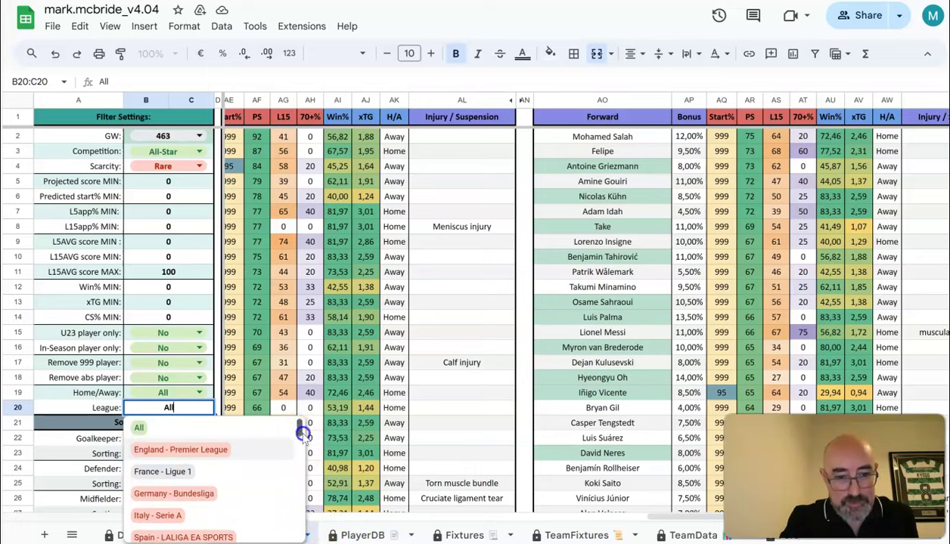
pyautogui.moveTo(302, 433); pyautogui.dragTo(307, 470)
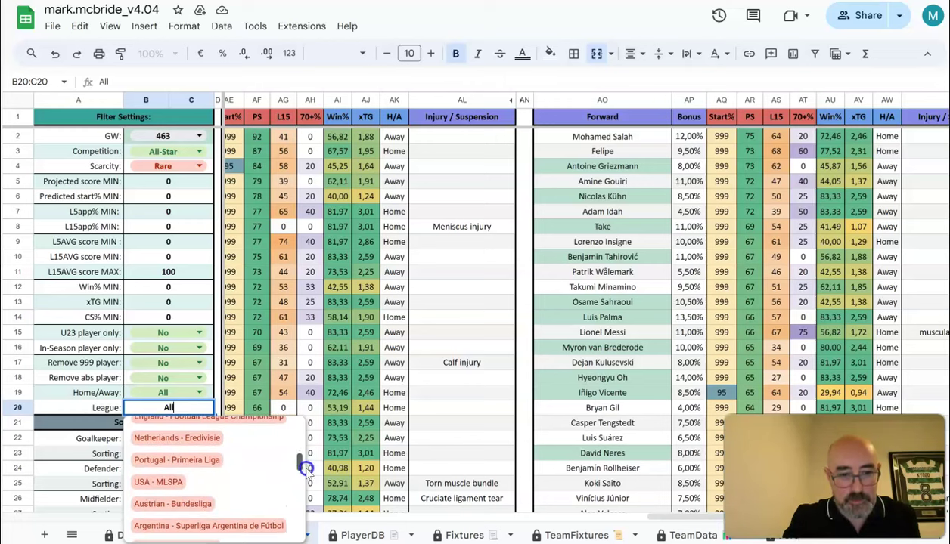
pyautogui.click(162, 482)
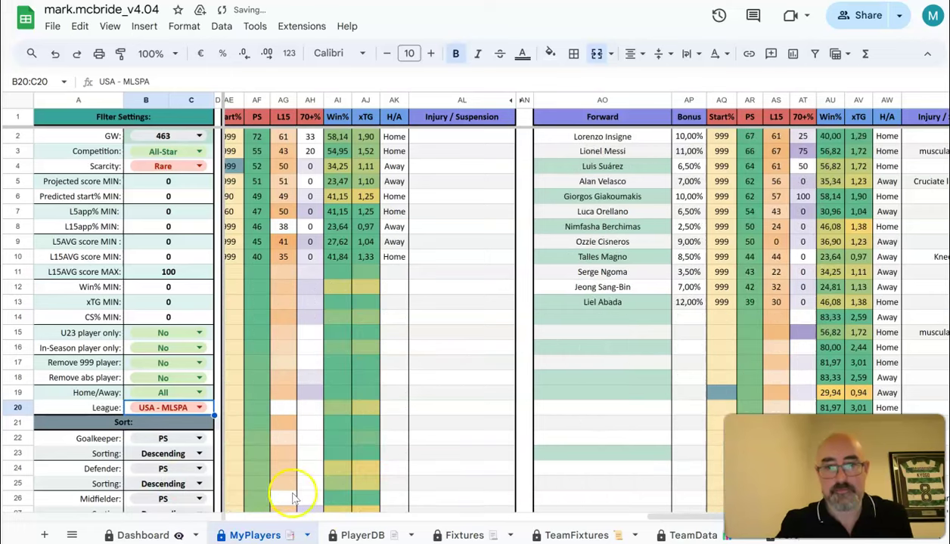
# - Check the MLS goalkeepers in the sheet and, in Sorare, start an MLS Special Weekly Rare team with Patrick Schulte as goalkeeper
pyautogui.click(249, 518)
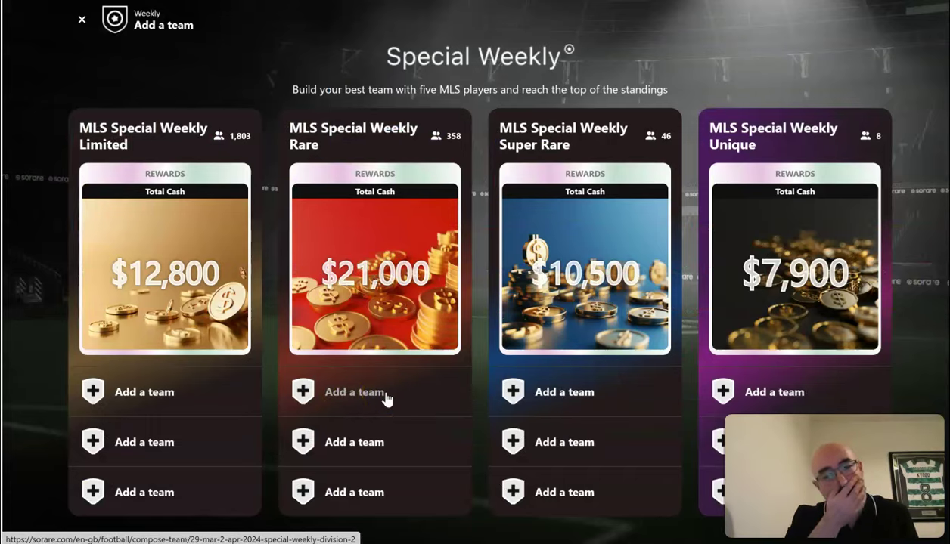
pyautogui.click(384, 397)
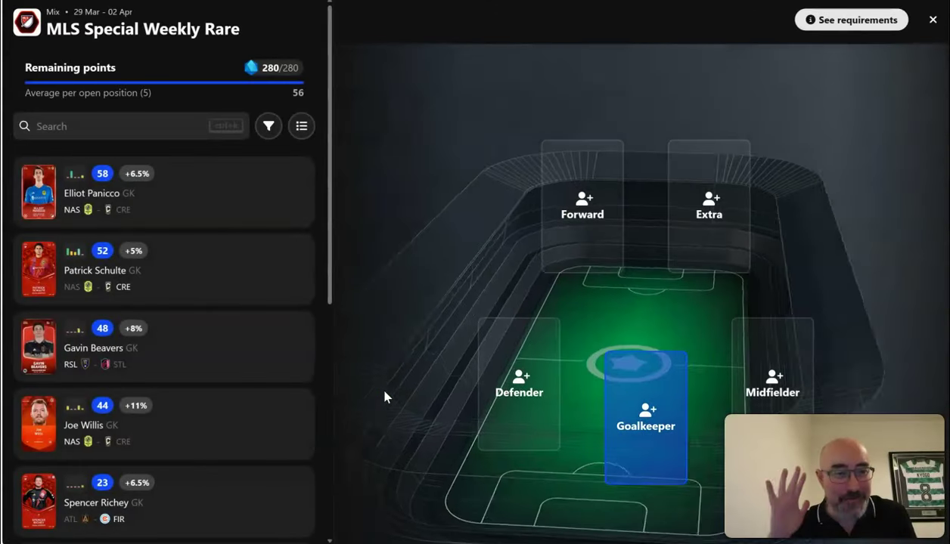
pyautogui.click(219, 314)
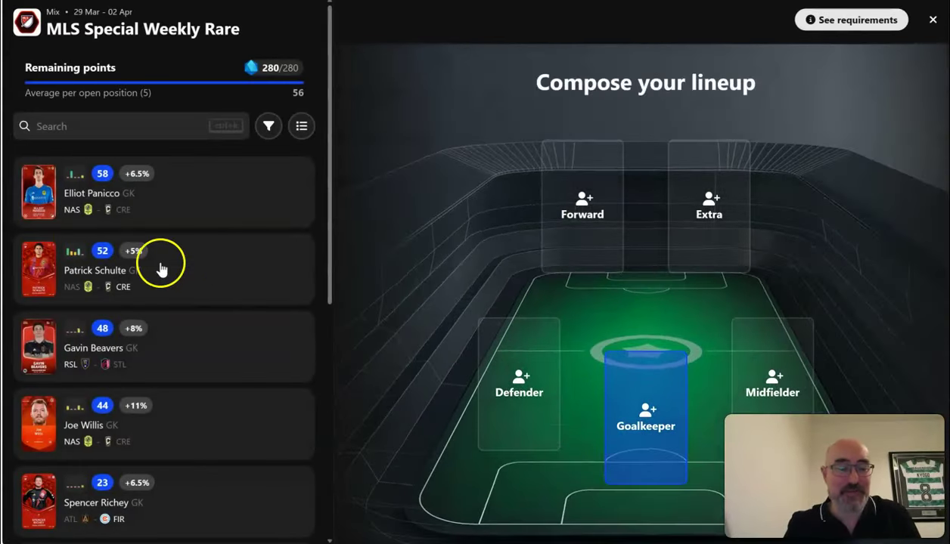
pyautogui.click(161, 269)
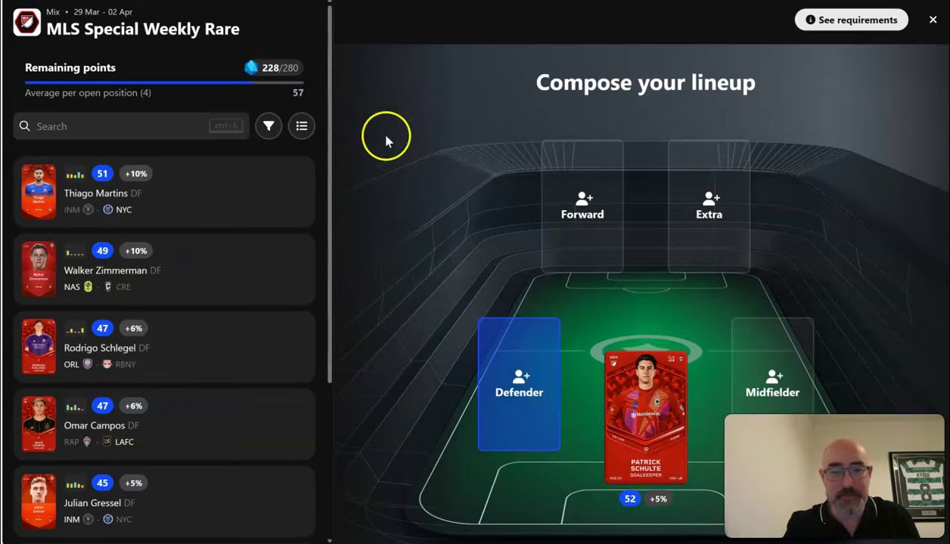
# - Compare the MLS Rare defenders in Google Sheets and, in Sorare, add the +6% Omar Campos card as defender
pyautogui.hotkey('alt', 'Tab')
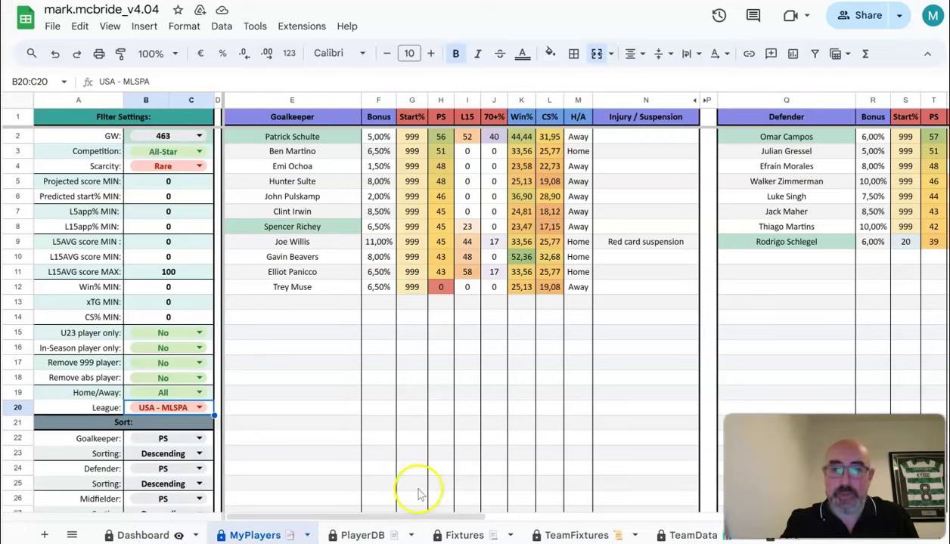
pyautogui.moveTo(393, 522); pyautogui.dragTo(545, 514)
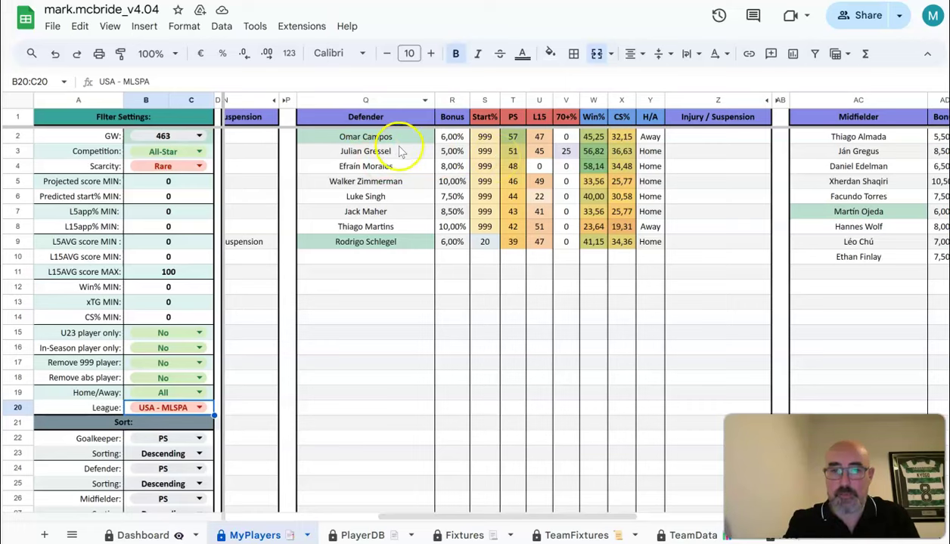
pyautogui.hotkey('alt', 'Tab')
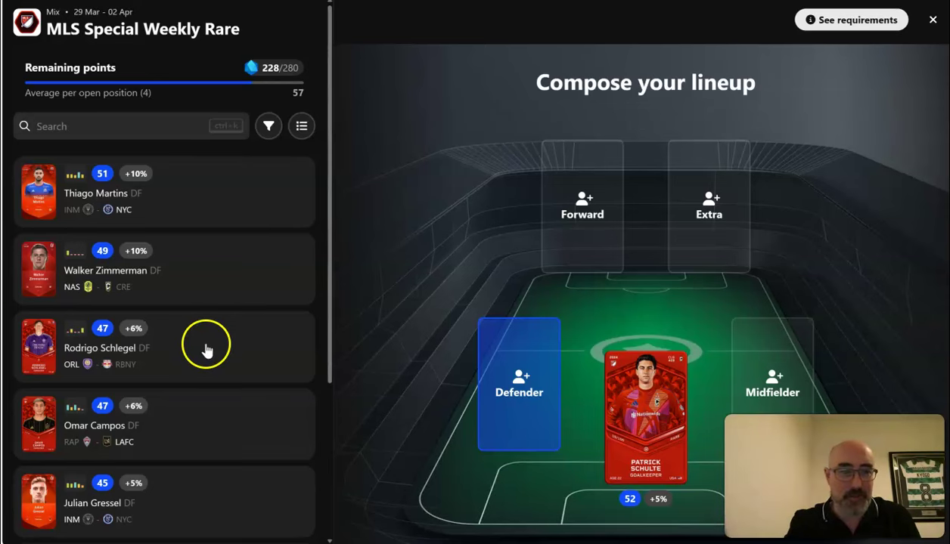
pyautogui.click(189, 426)
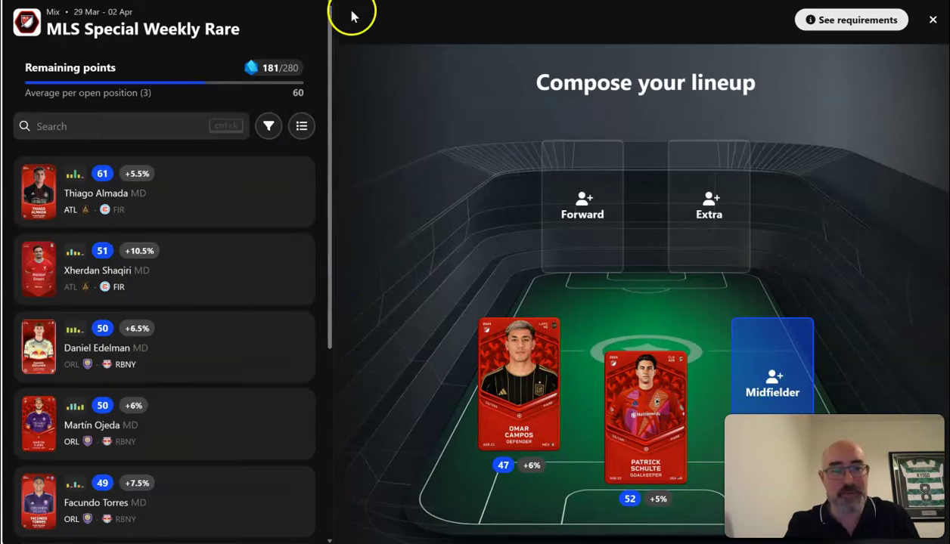
# - Compare the MLS Rare midfielders in Google Sheets and, in Sorare, add the +5.5% Thiago Almada card as midfielder
pyautogui.click(267, 38)
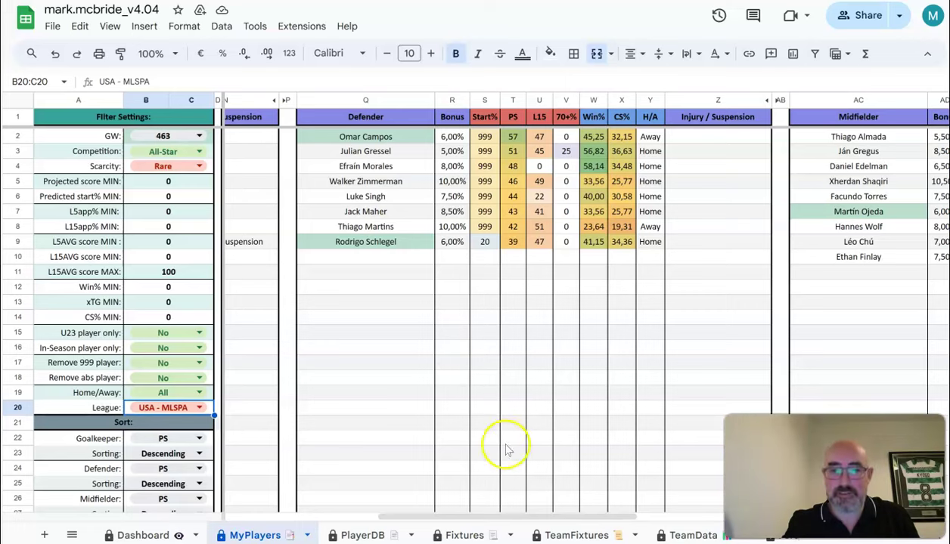
pyautogui.moveTo(518, 516); pyautogui.dragTo(597, 534)
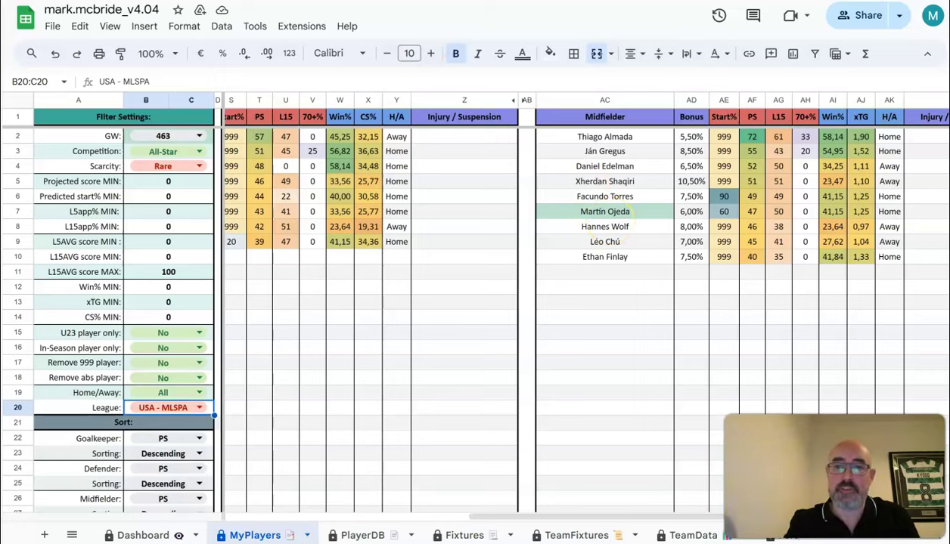
pyautogui.hotkey('alt', 'Tab')
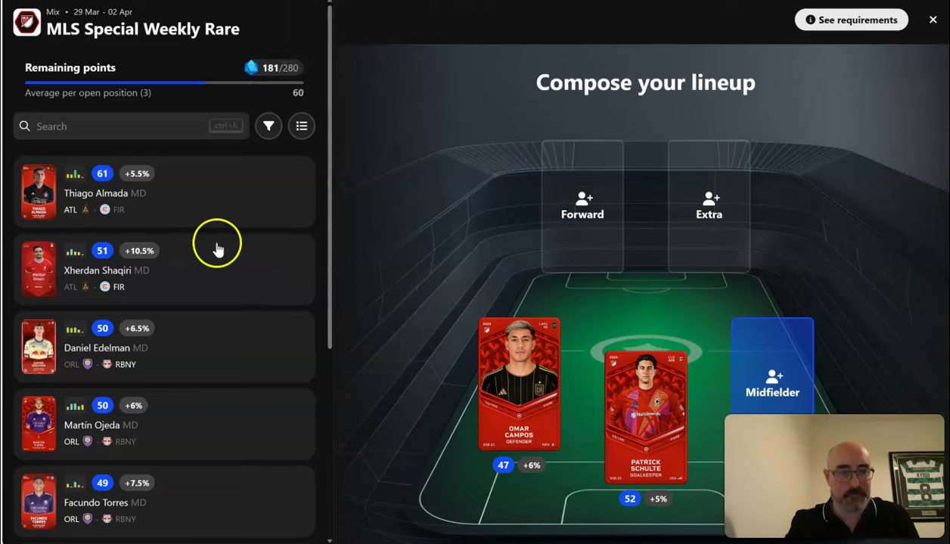
pyautogui.click(191, 217)
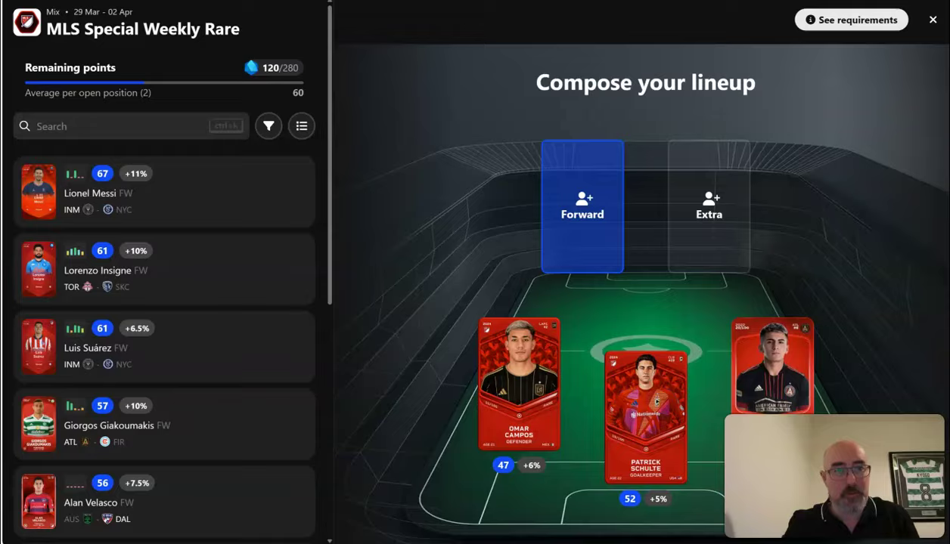
# - Compare the MLS Rare forwards in Google Sheets and, in Sorare, add the +11% Lionel Messi card as forward
pyautogui.hotkey('alt', 'Tab')
pyautogui.moveTo(596, 520); pyautogui.dragTo(733, 533)
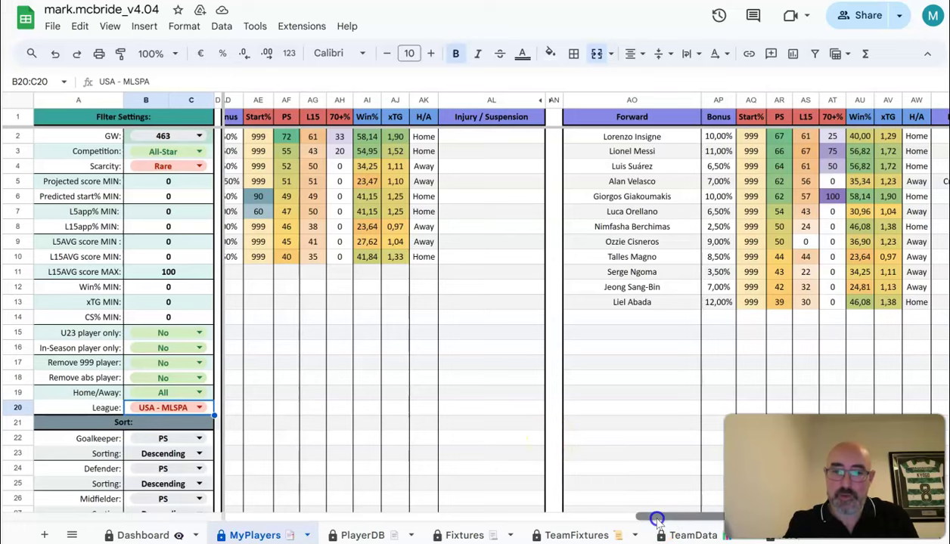
pyautogui.moveTo(655, 519); pyautogui.dragTo(684, 520)
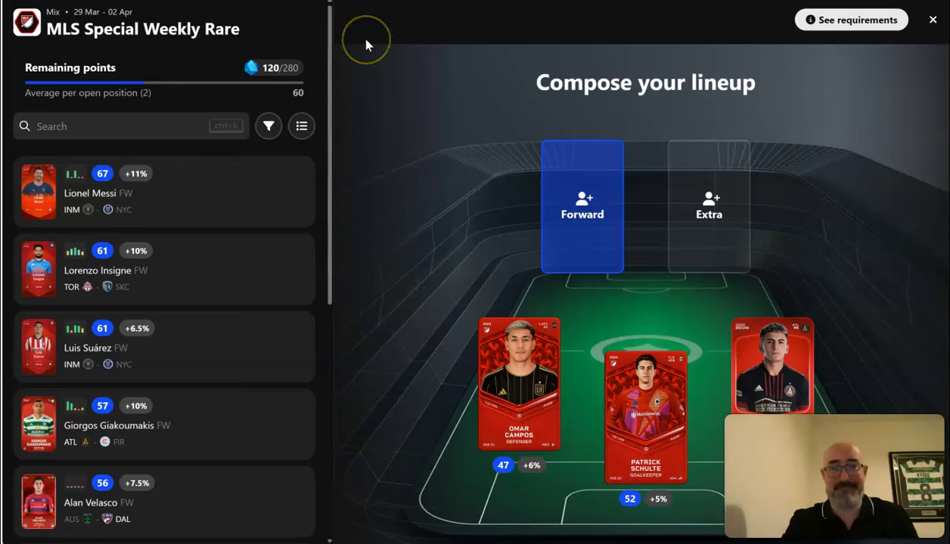
pyautogui.click(226, 185)
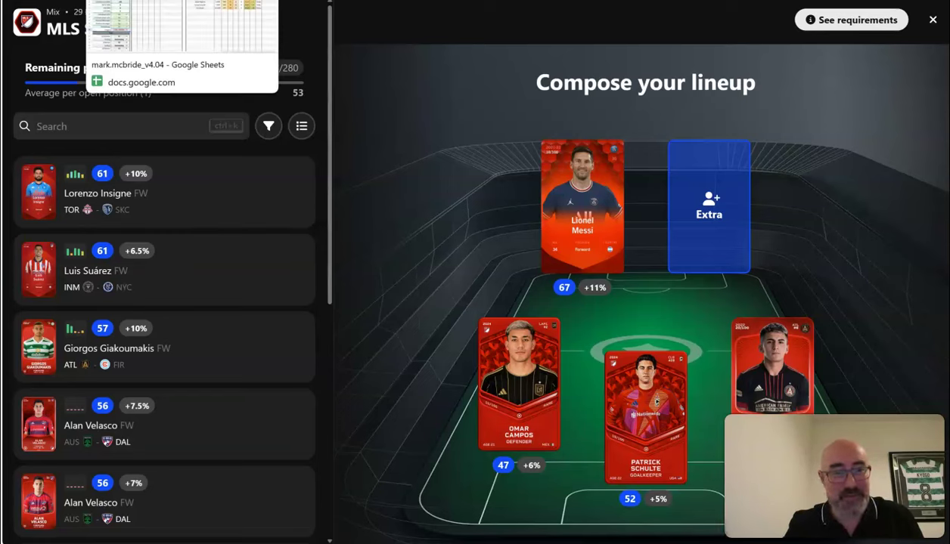
# - Recheck the MLS players in Google Sheets, and complete and confirm the Sorare lineup with Martín Ojeda (+6%) as Extra and Lionel Messi as captain
pyautogui.click(181, 0)
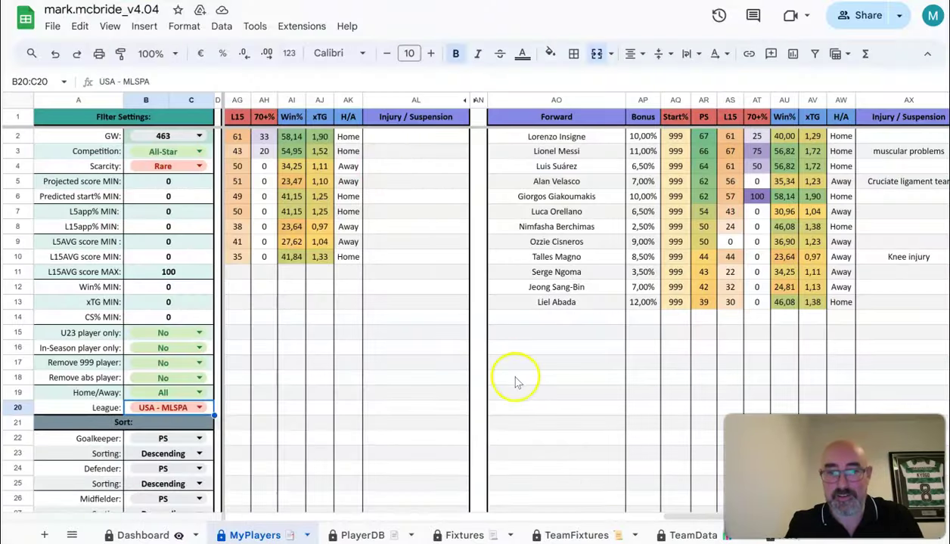
pyautogui.moveTo(670, 518); pyautogui.dragTo(222, 512)
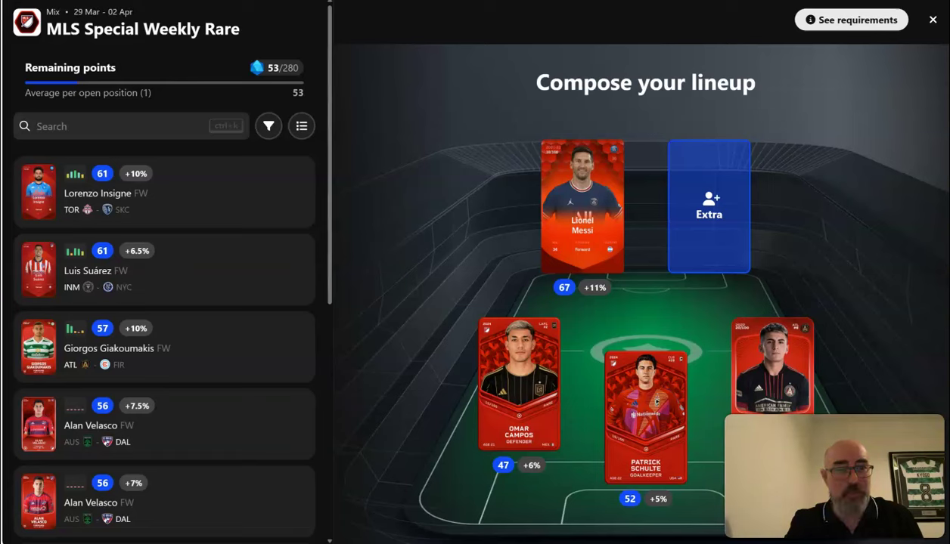
pyautogui.moveTo(333, 203); pyautogui.dragTo(212, 414)
pyautogui.click(181, 432)
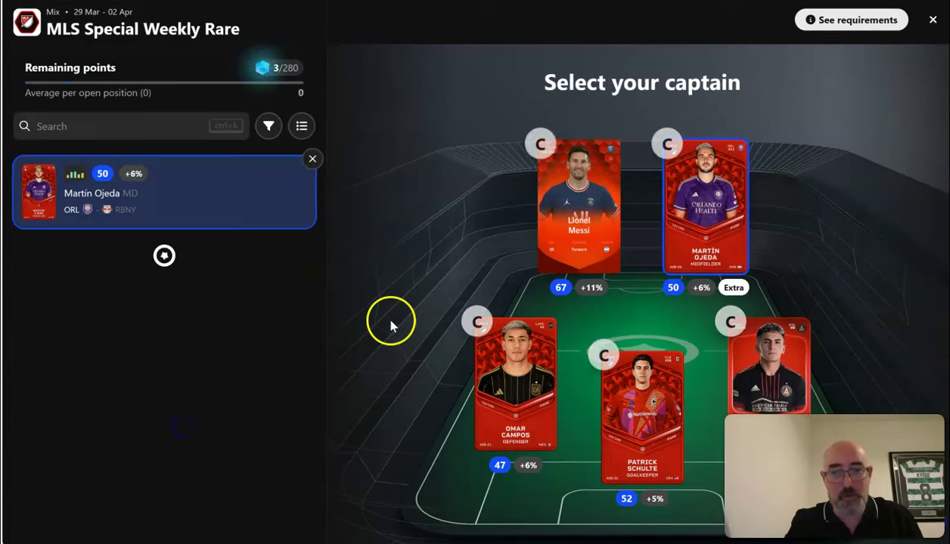
pyautogui.click(543, 143)
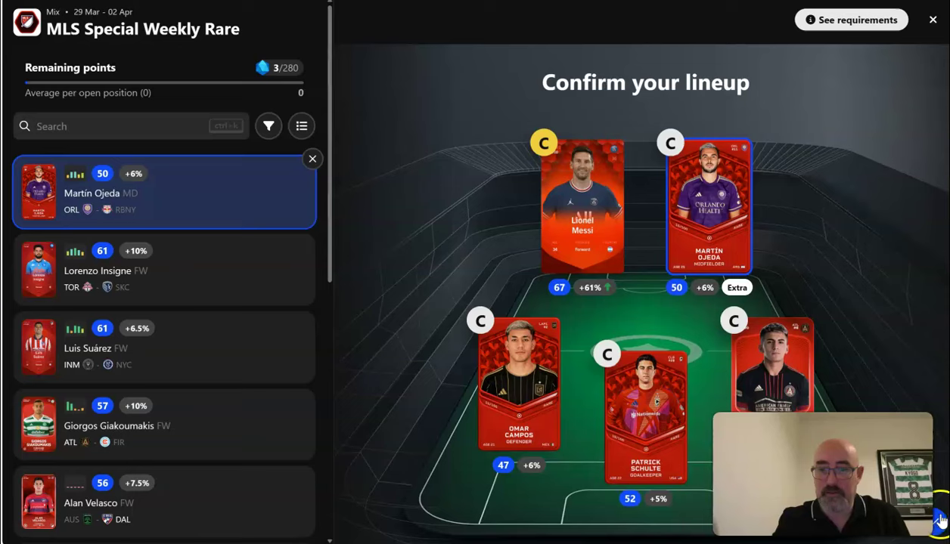
pyautogui.click(941, 516)
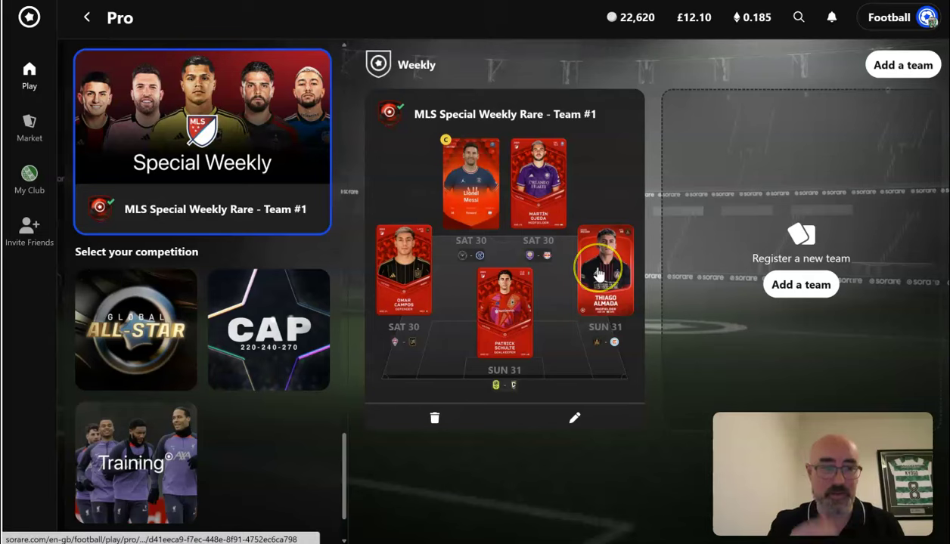
# - View the Global All-Star team options, close them without adding a team, and review the Contender teams in the competition list
pyautogui.click(142, 322)
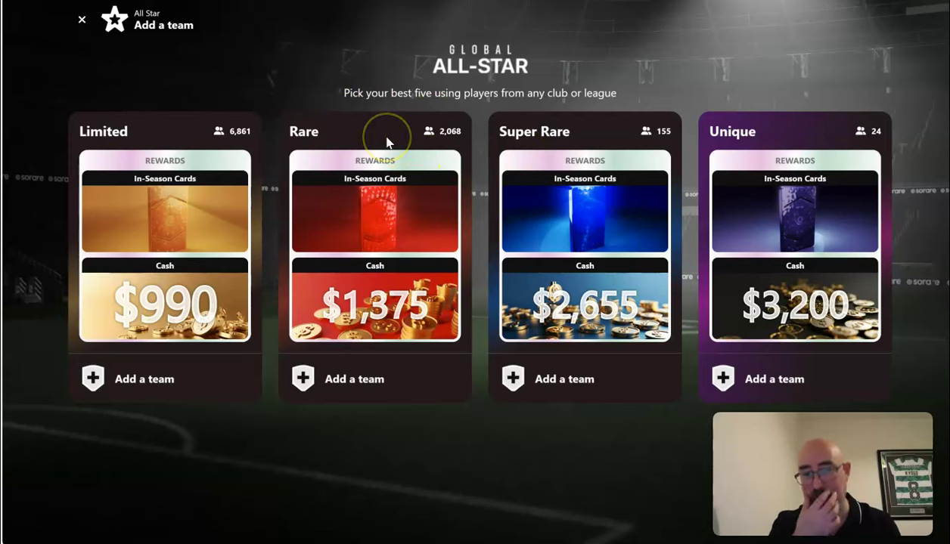
pyautogui.click(78, 23)
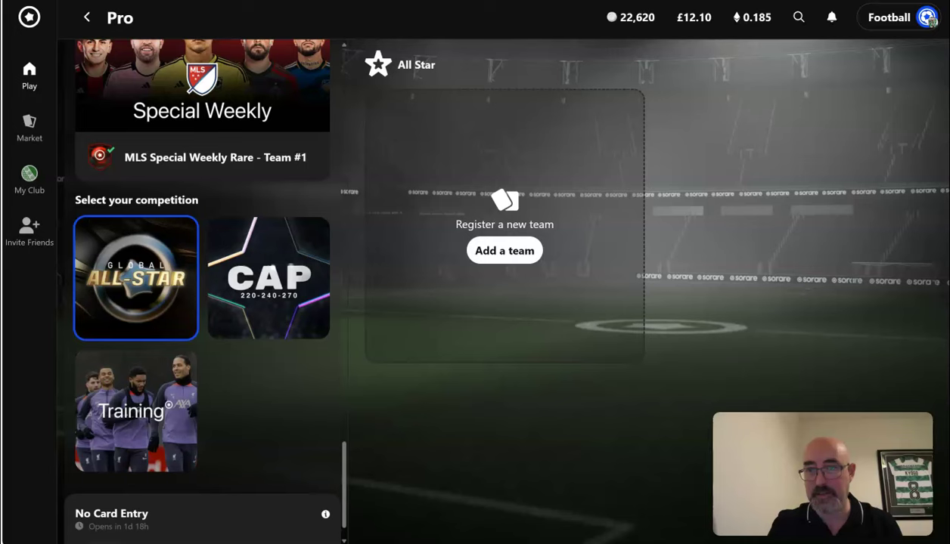
pyautogui.moveTo(346, 454); pyautogui.dragTo(353, 308)
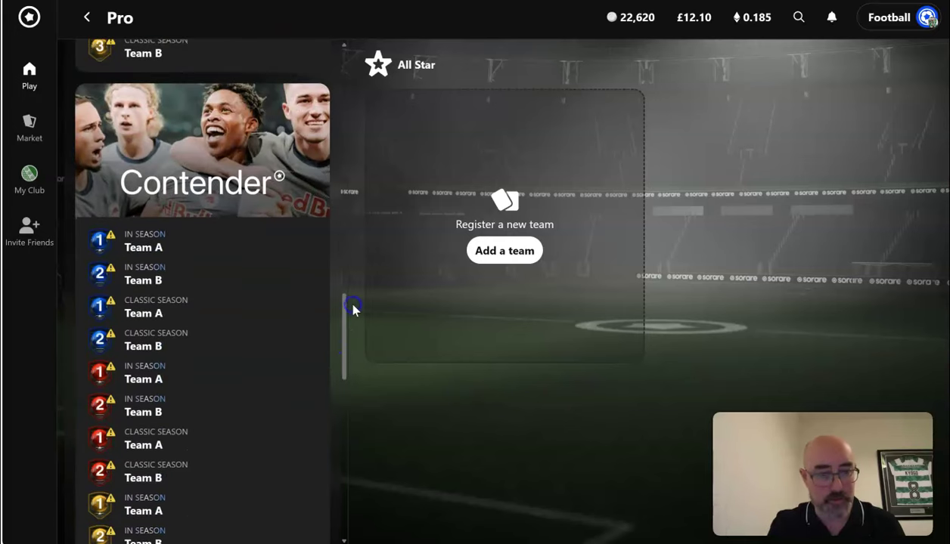
pyautogui.moveTo(345, 309); pyautogui.dragTo(372, 326)
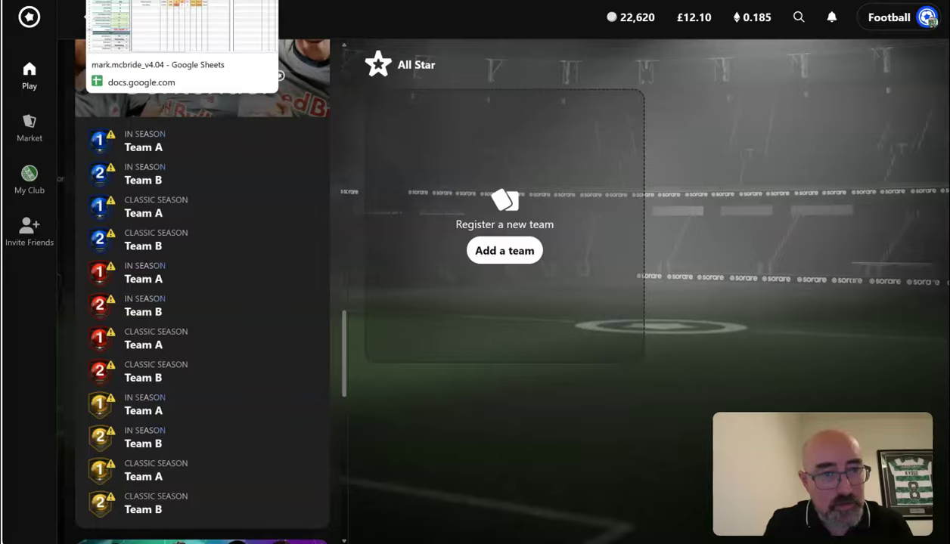
# - Switch to Google Sheets and set the MyPlayers Competition filter to Contender in-Season
pyautogui.click(181, 2)
pyautogui.click(195, 153)
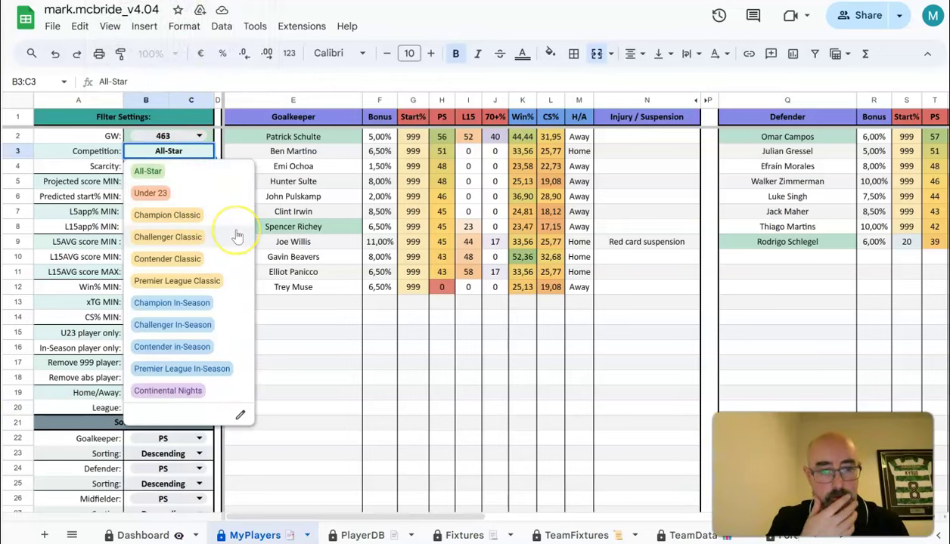
pyautogui.click(173, 347)
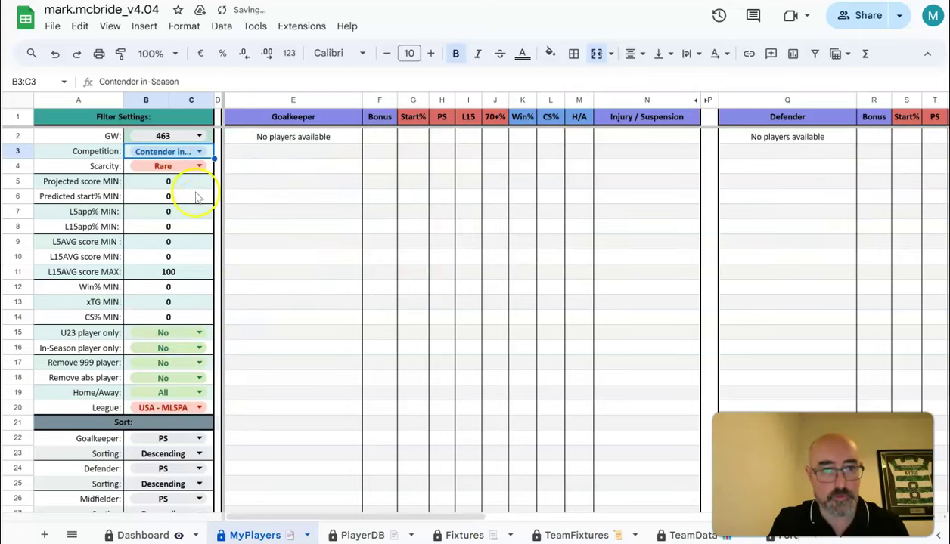
# - Set the MyPlayers Scarcity filter to Super Rare and the League filter to All
pyautogui.click(191, 168)
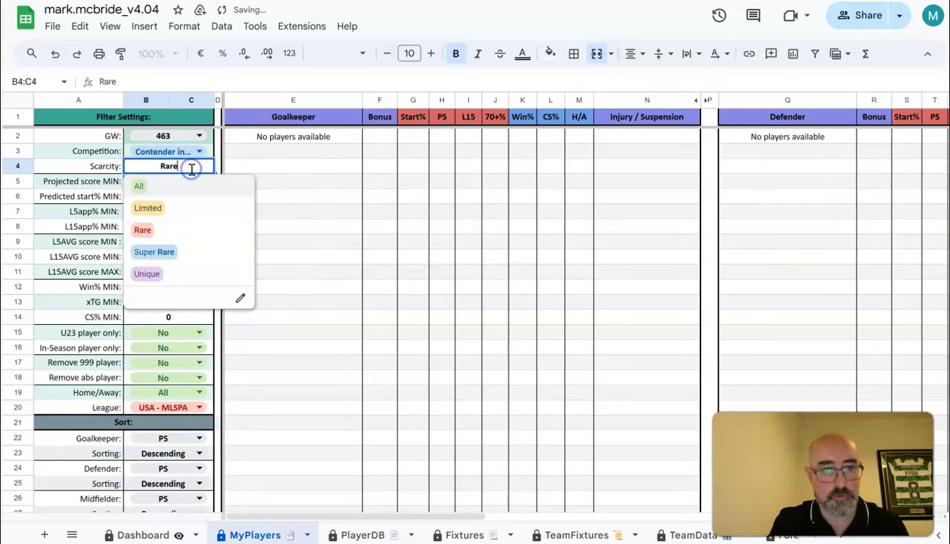
pyautogui.click(159, 250)
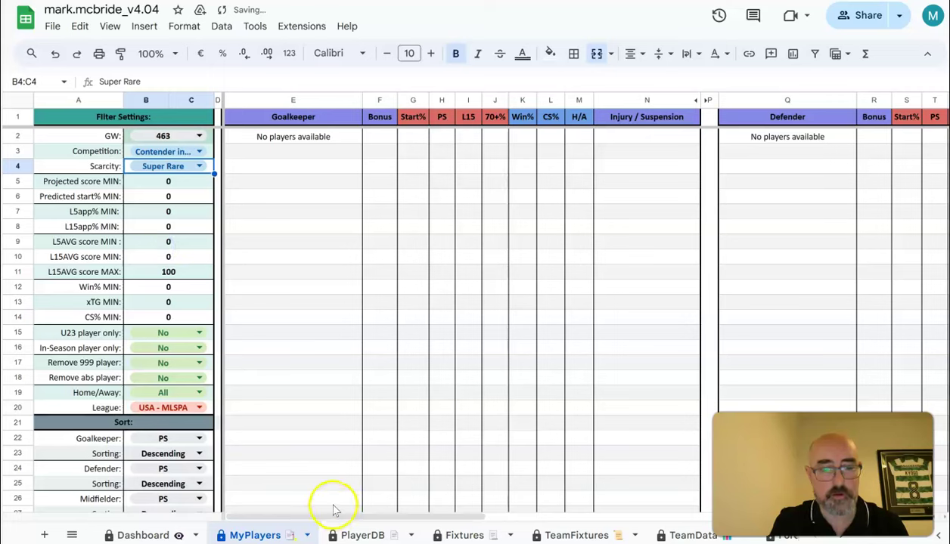
pyautogui.click(200, 413)
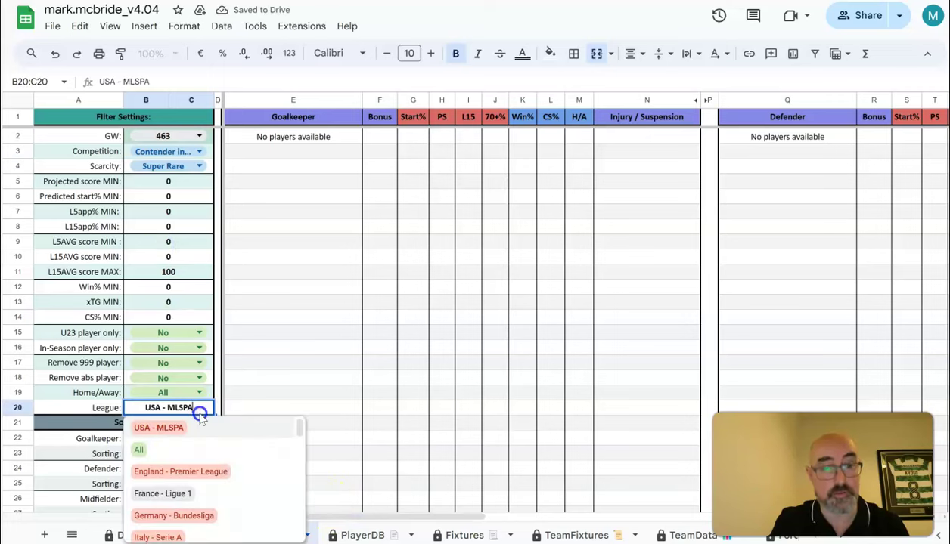
pyautogui.click(139, 450)
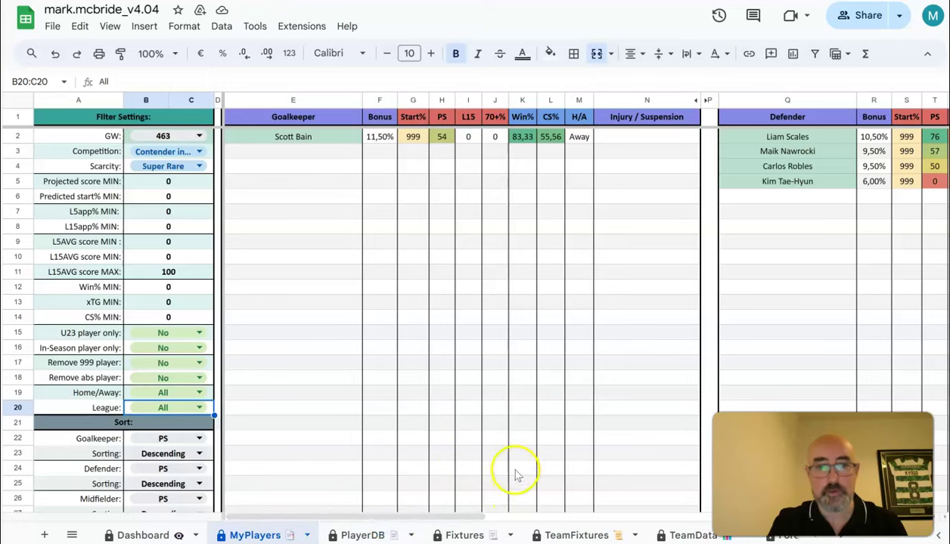
# - Try the MyPlayers Competition filter on All-Star, and set it to Contender Classic
pyautogui.click(199, 152)
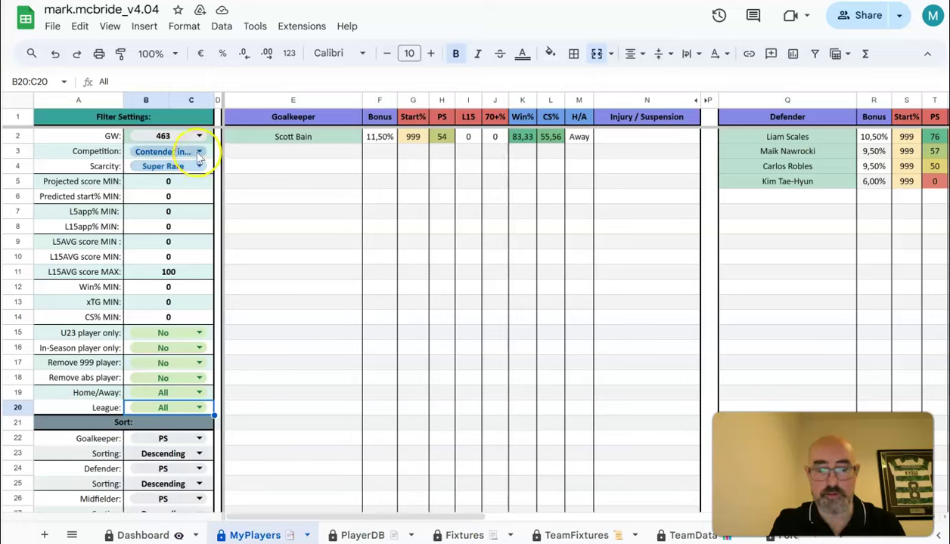
pyautogui.click(199, 153)
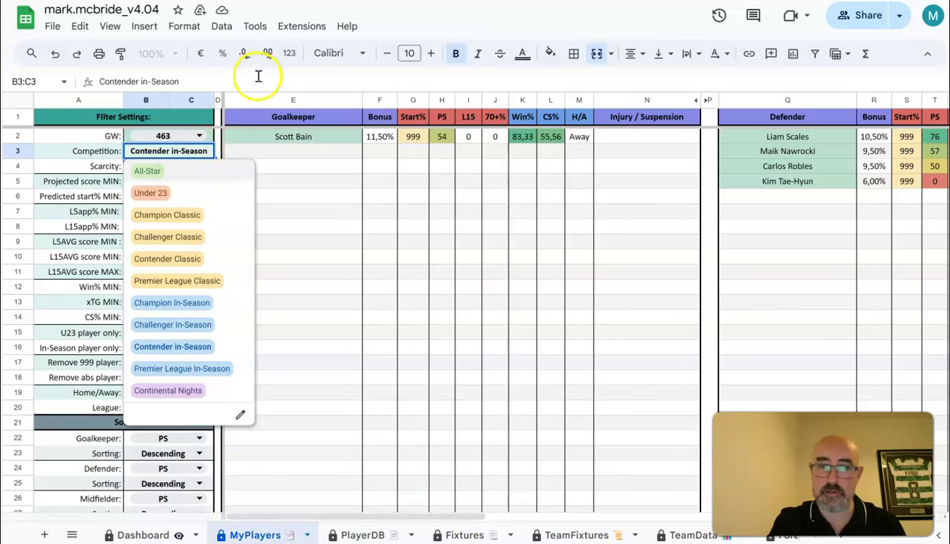
pyautogui.click(152, 171)
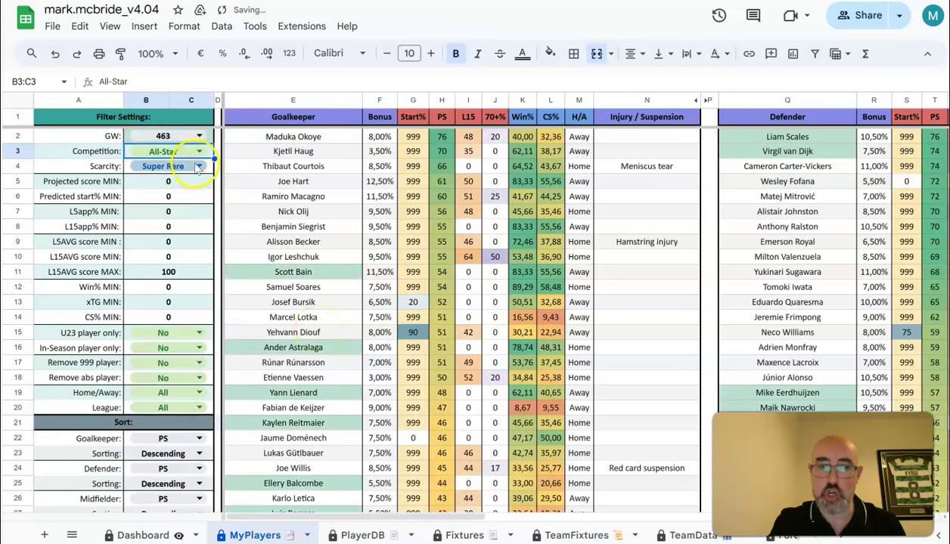
pyautogui.click(193, 155)
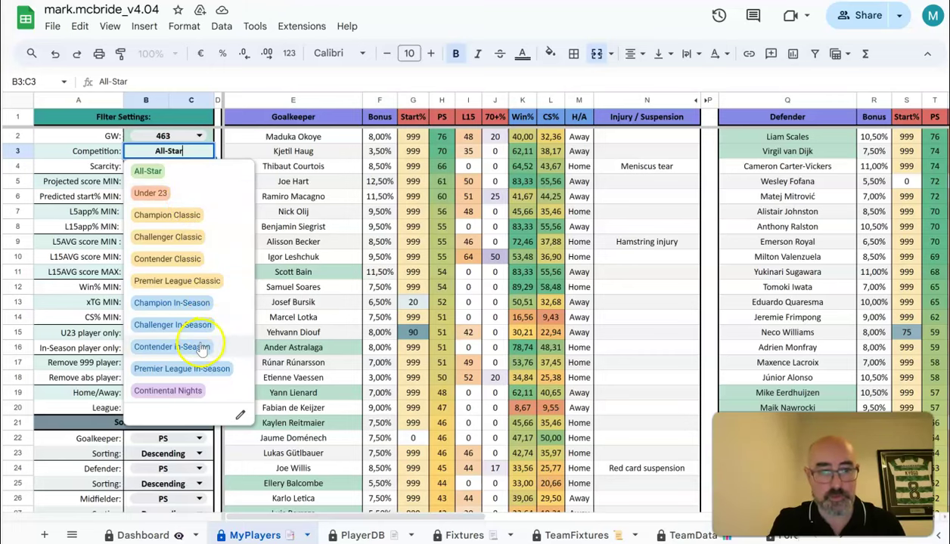
pyautogui.click(196, 261)
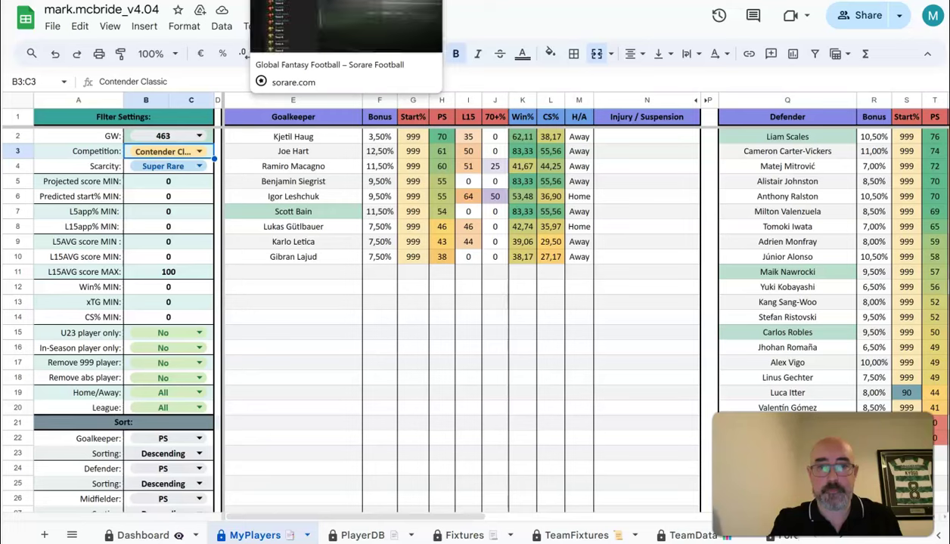
# - Switch to Sorare, open the In-Season Super Rare Contender Team A, and view its prize pool before returning to the team
pyautogui.click(325, 2)
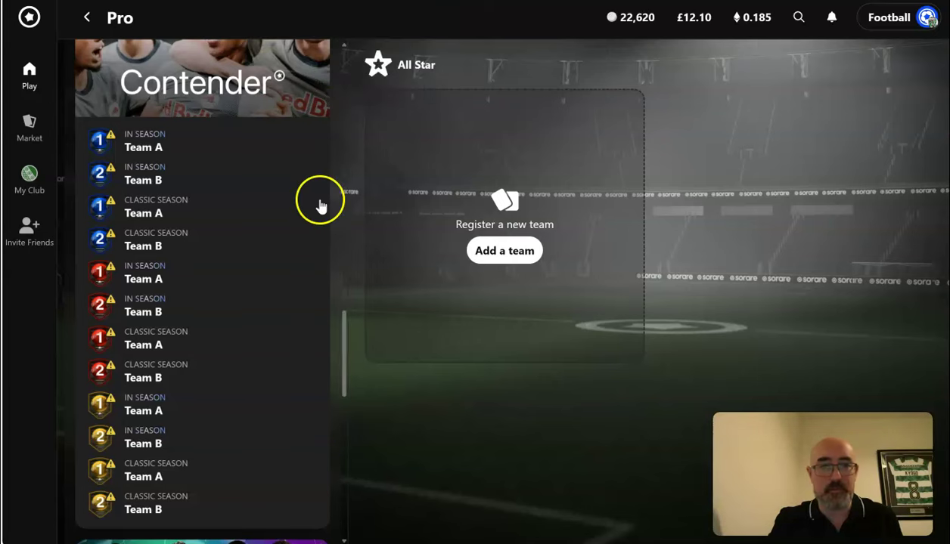
pyautogui.click(154, 148)
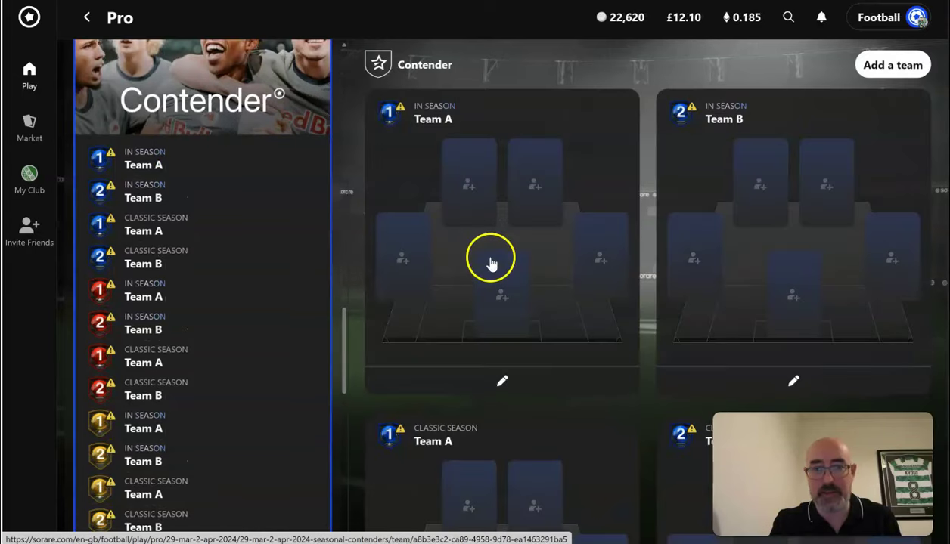
pyautogui.click(509, 295)
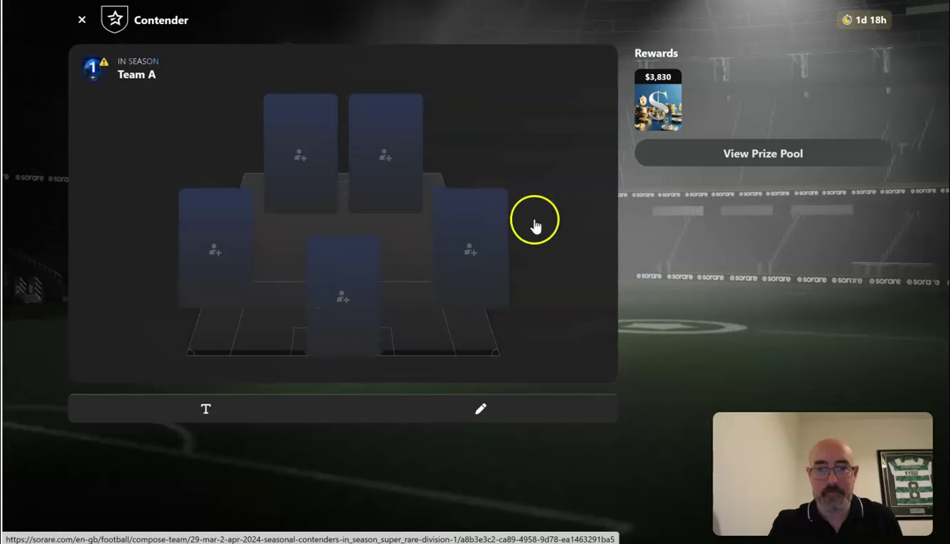
pyautogui.click(778, 156)
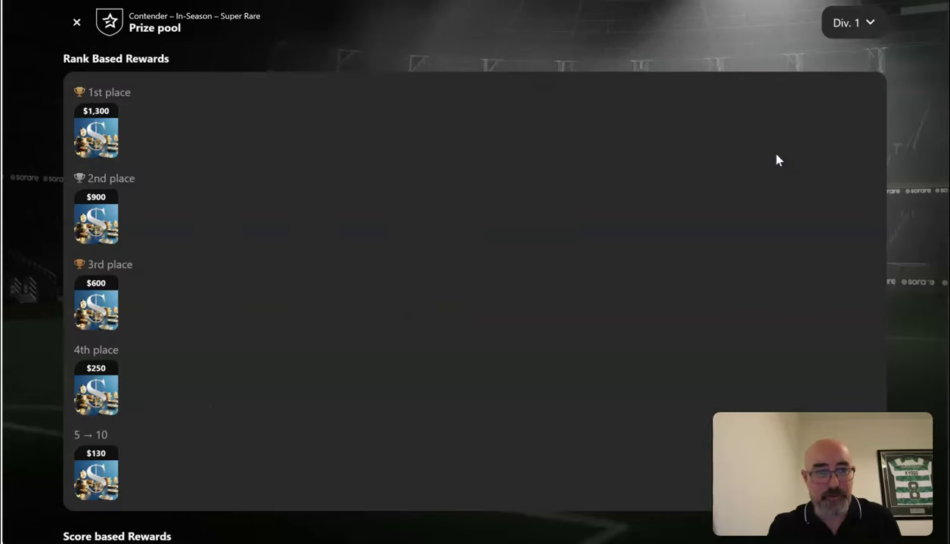
pyautogui.click(77, 22)
# - Add Joe Hart (+32.5%) as goalkeeper and, after comparing the defenders in Google Sheets, Liam Scales (+30.5%) as defender in Sorare
pyautogui.click(343, 301)
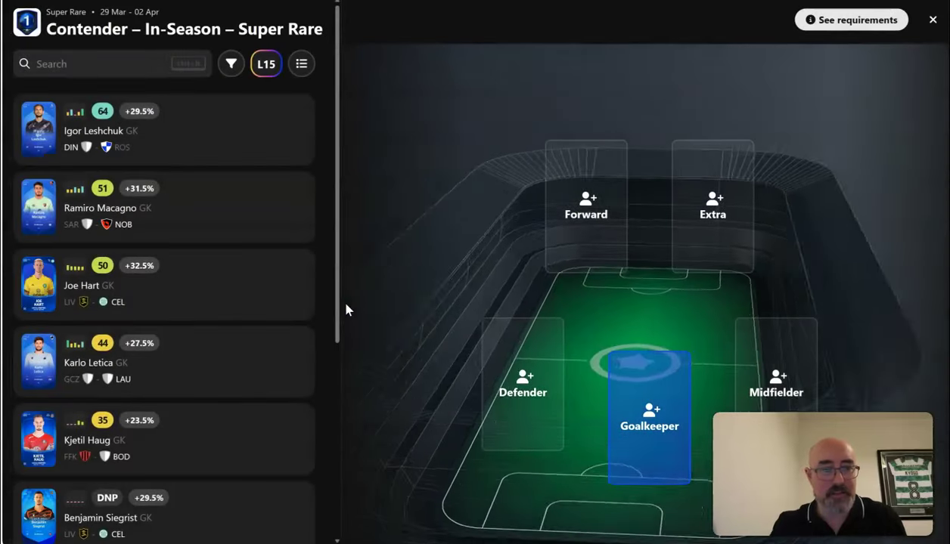
pyautogui.click(201, 313)
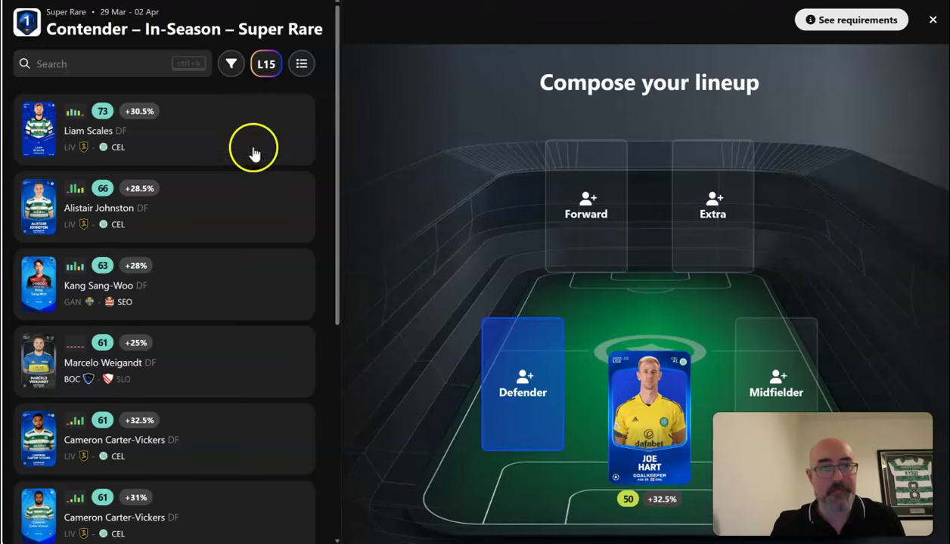
pyautogui.hotkey('alt', 'Tab')
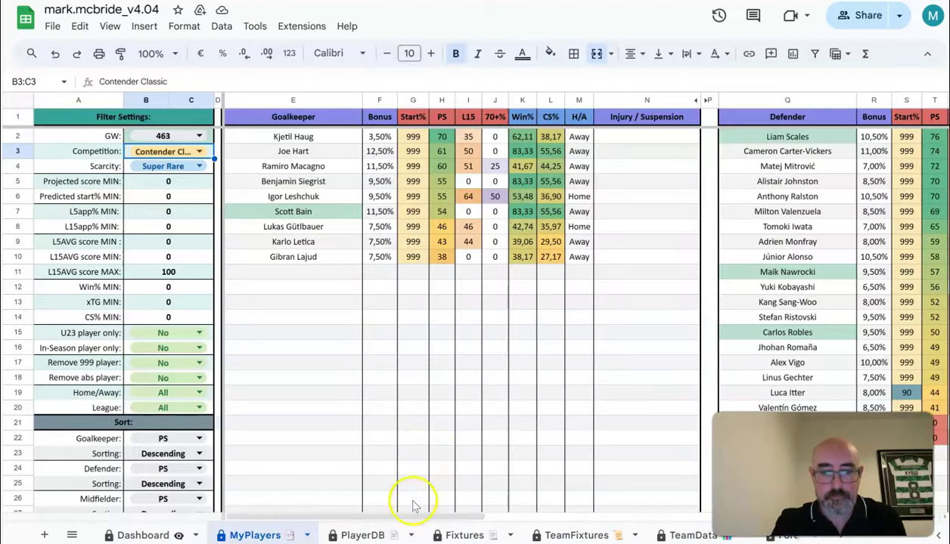
pyautogui.moveTo(415, 519); pyautogui.dragTo(527, 521)
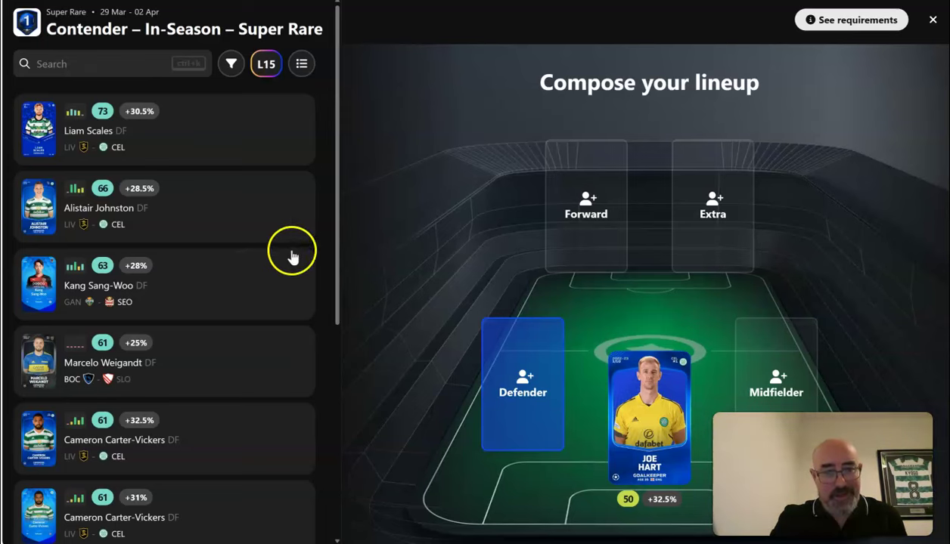
pyautogui.moveTo(335, 242); pyautogui.dragTo(333, 274)
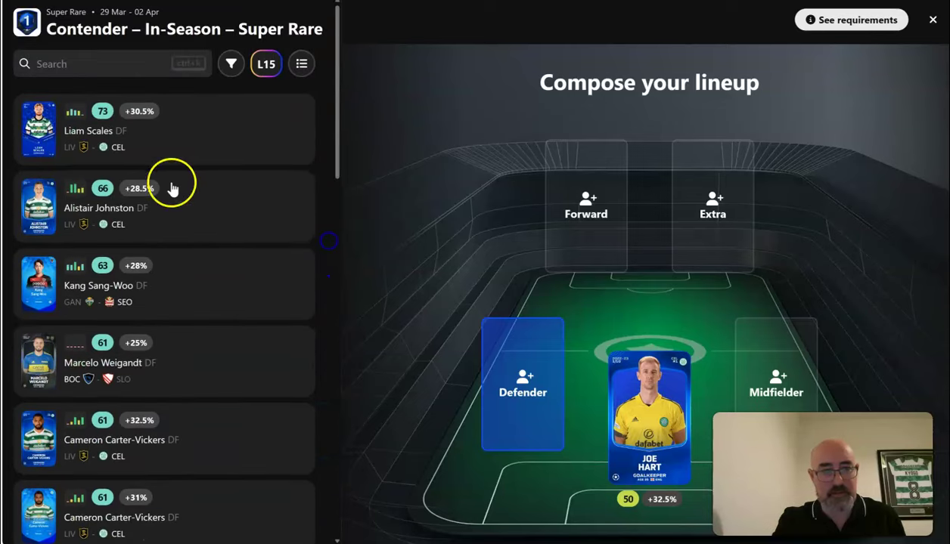
pyautogui.click(117, 137)
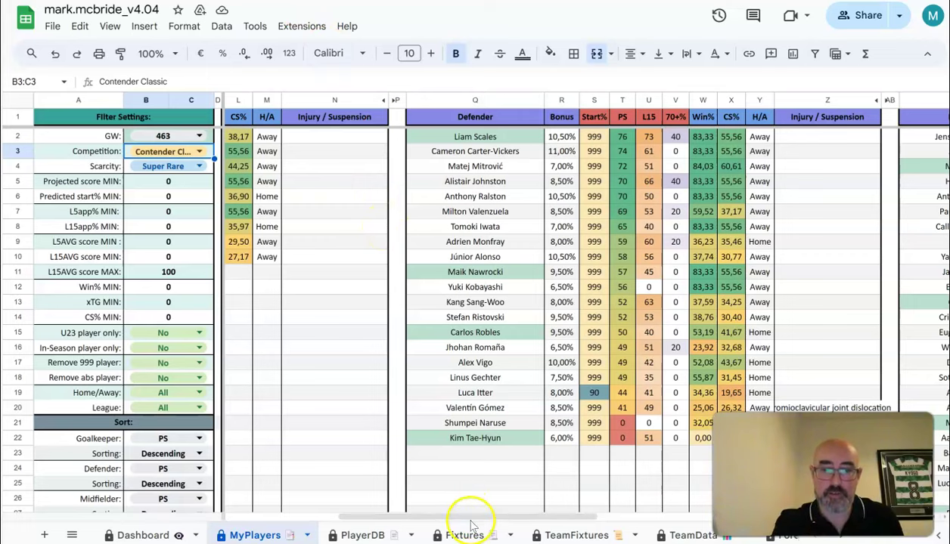
# - Compare midfielders and forwards in Google Sheets and, in Sorare, add Matt O'Riley (+31.5%) as midfielder and Nicolas Kühn (+28.5%) as forward
pyautogui.moveTo(508, 520); pyautogui.dragTo(647, 519)
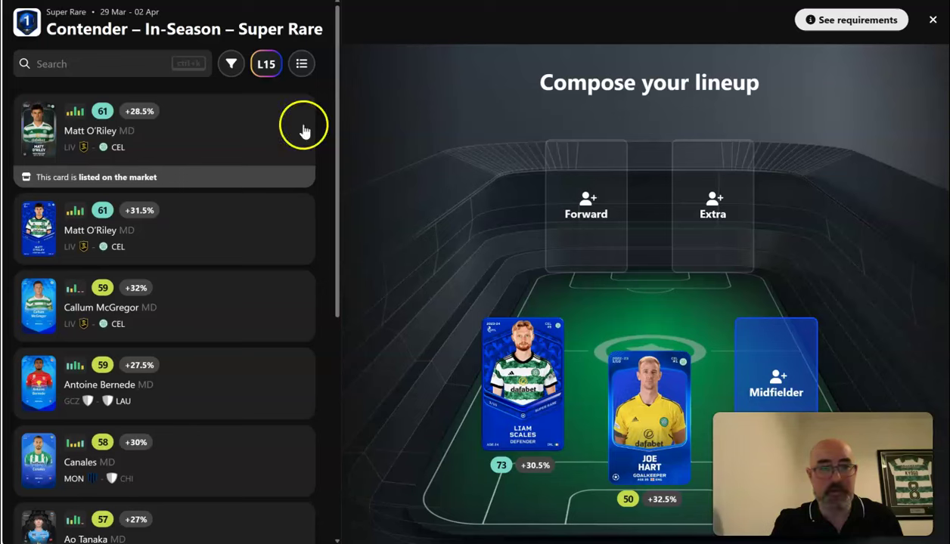
pyautogui.click(202, 214)
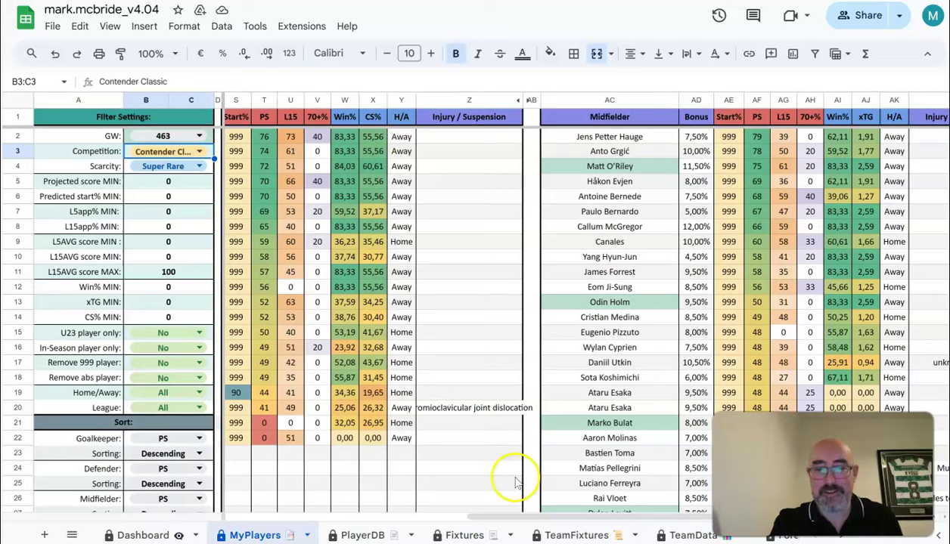
pyautogui.moveTo(529, 516); pyautogui.dragTo(756, 510)
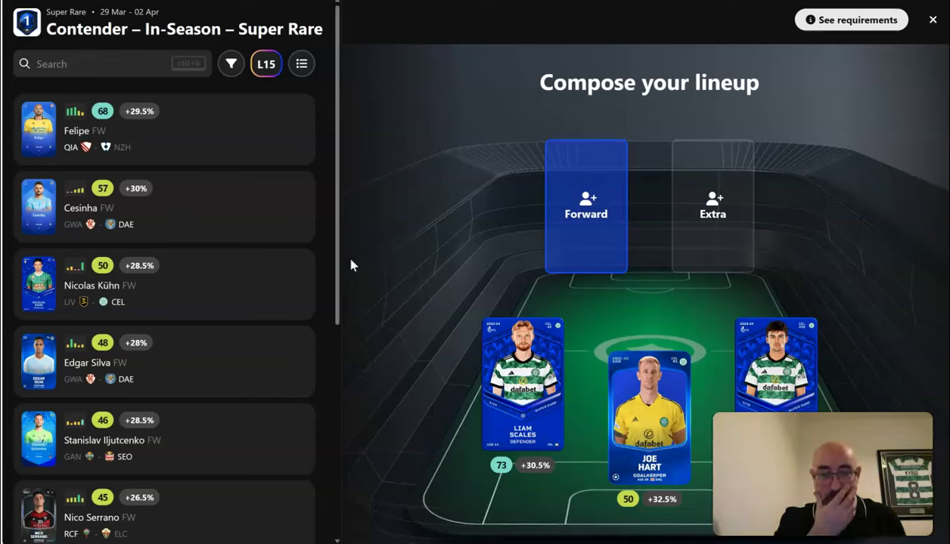
pyautogui.click(151, 295)
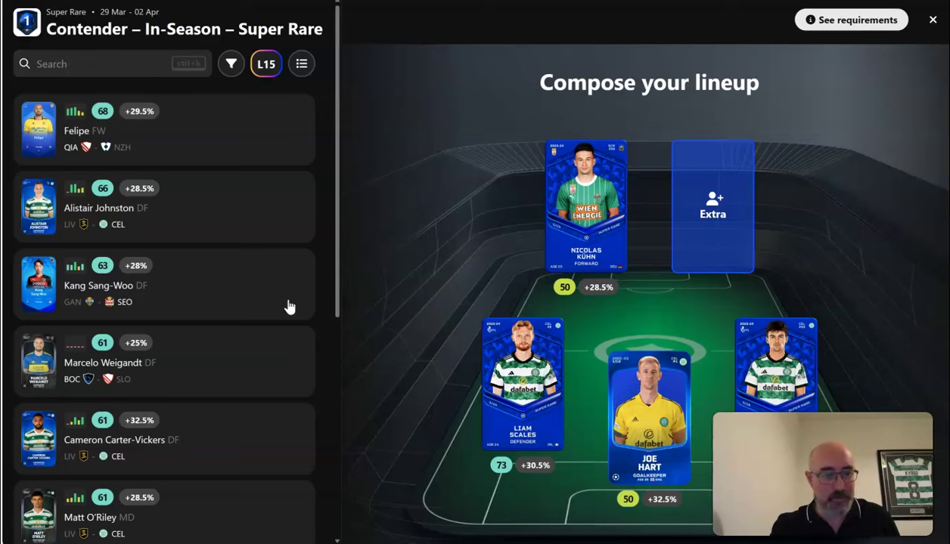
# - Complete the Team A lineup with Alistair Johnston (+28.5%) as Extra and Matt O'Riley as captain, confirm it, and return to the Contender teams
pyautogui.moveTo(335, 262); pyautogui.dragTo(322, 279)
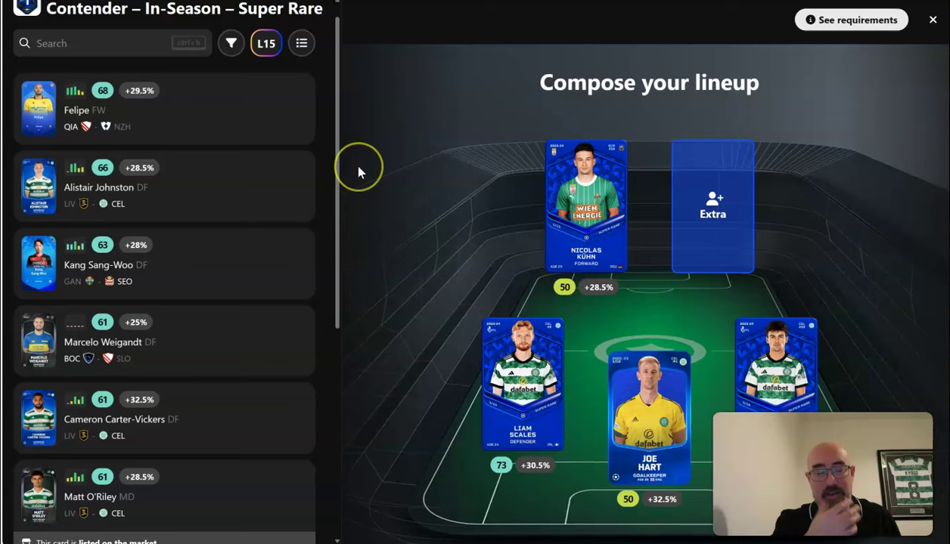
pyautogui.moveTo(335, 165); pyautogui.dragTo(332, 201)
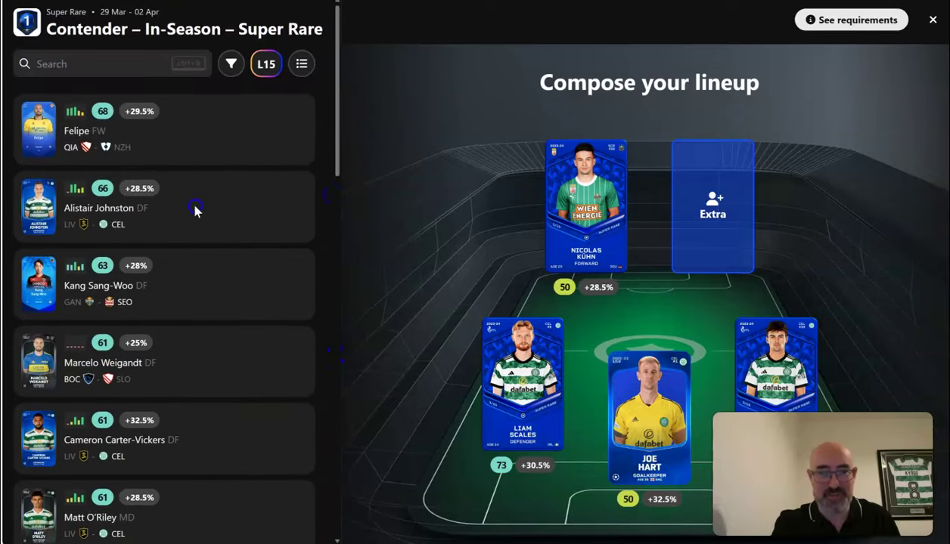
pyautogui.click(195, 211)
pyautogui.click(739, 320)
pyautogui.click(940, 524)
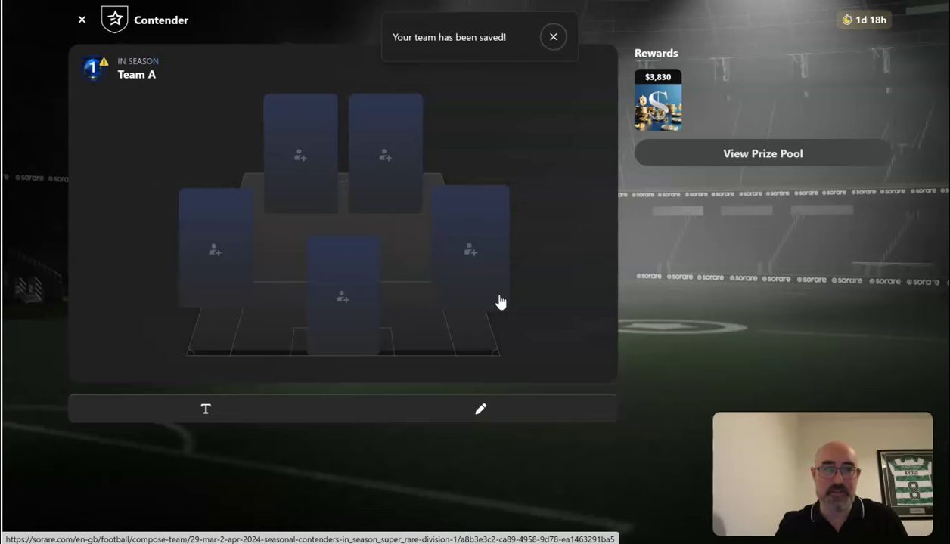
pyautogui.click(76, 24)
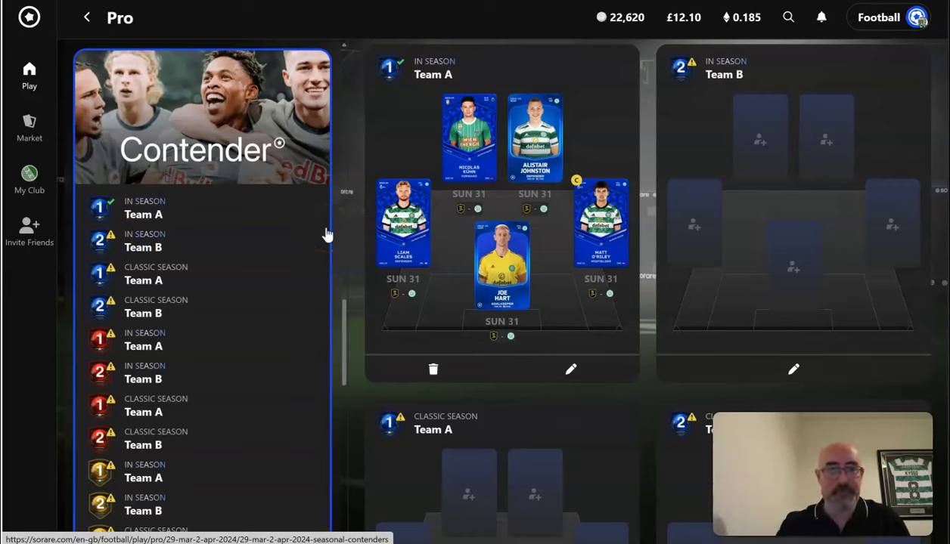
# - Open the In-Season Super Rare Contender Team B, compare goalkeepers in Google Sheets, and add Ramiro Macagno (+31.5%) as its goalkeeper in Sorare
pyautogui.click(777, 375)
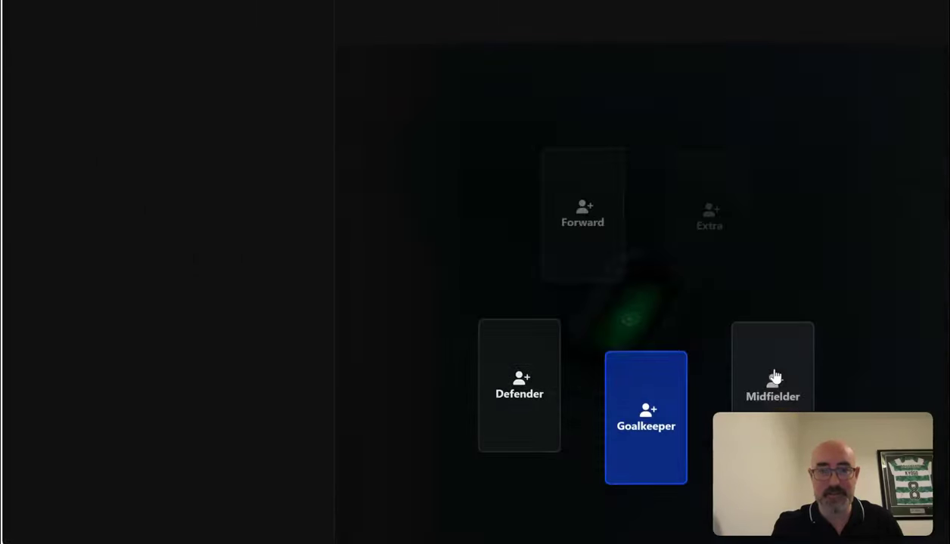
pyautogui.click(619, 365)
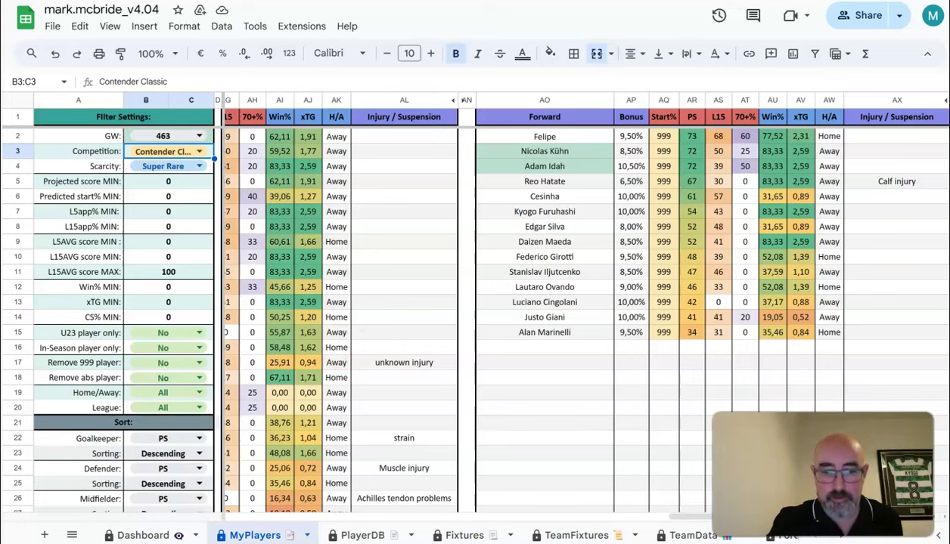
pyautogui.click(403, 517)
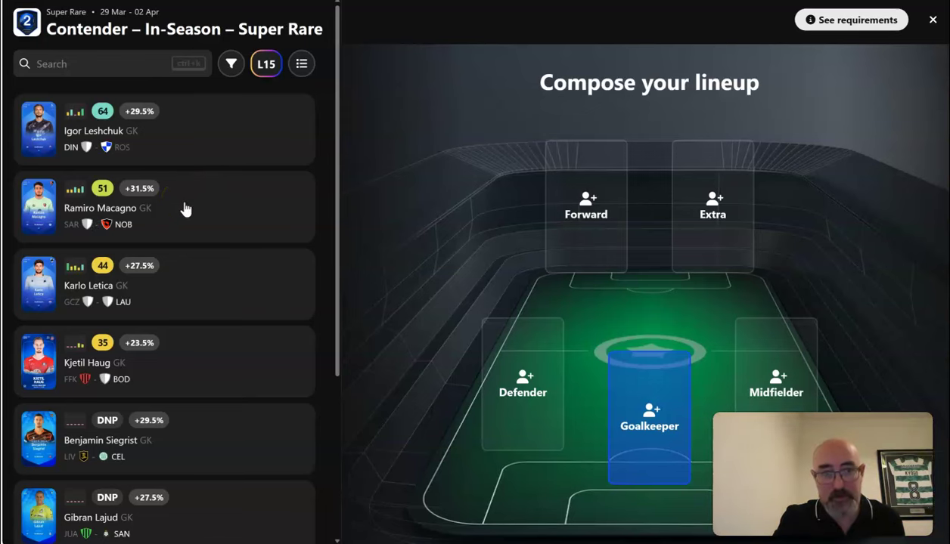
pyautogui.click(184, 207)
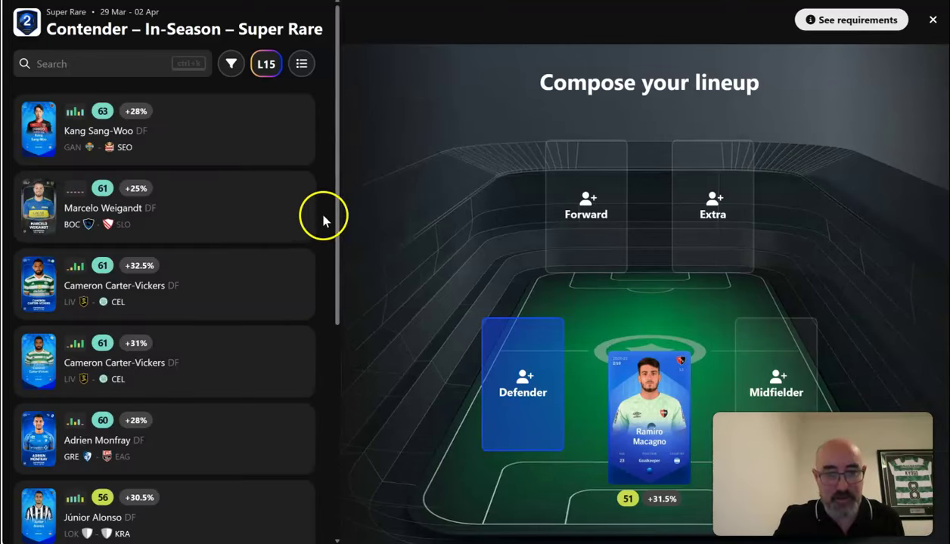
# - Compare the Contender Super Rare defenders in Google Sheets and, in Sorare, add Adrien Monfray (+28%) as Team B's defender
pyautogui.moveTo(337, 229); pyautogui.dragTo(330, 376)
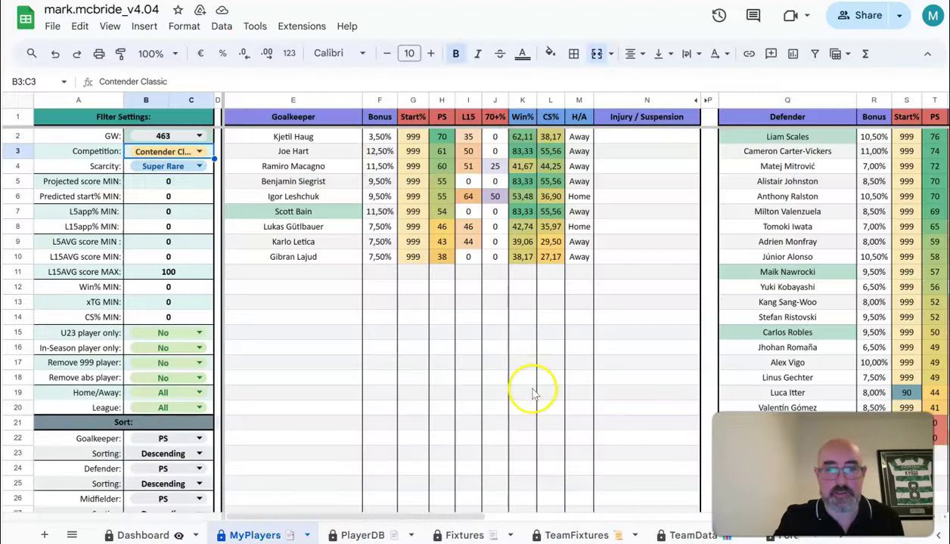
pyautogui.moveTo(474, 517); pyautogui.dragTo(601, 534)
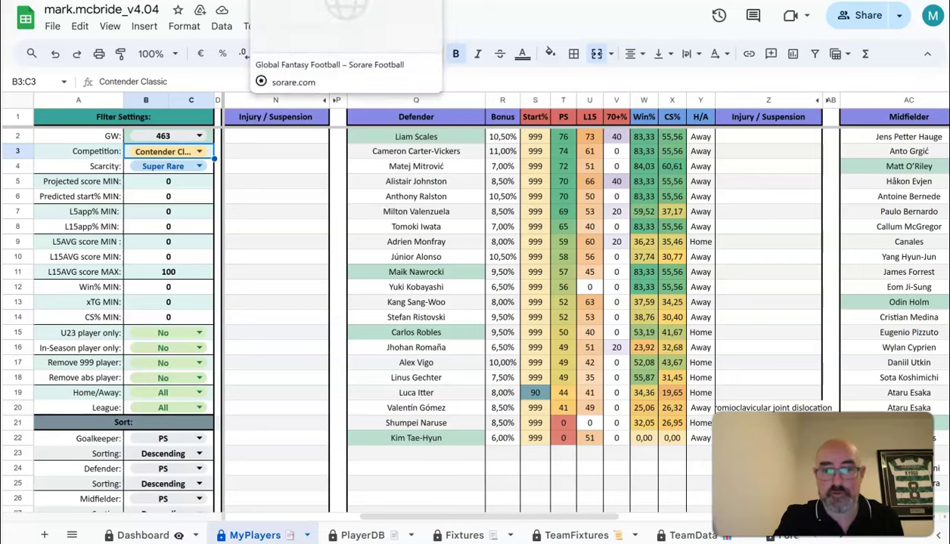
pyautogui.click(333, 2)
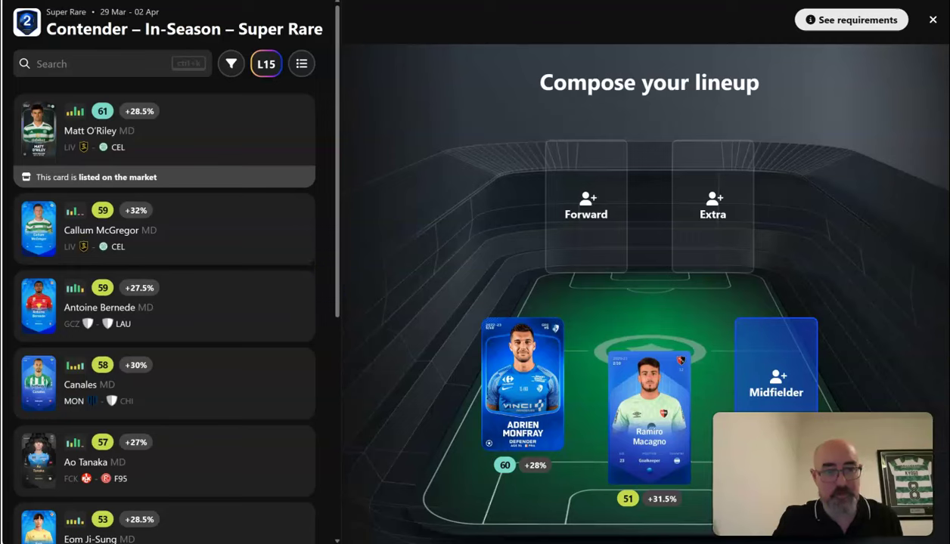
# - Compare the Contender Super Rare midfielders in Google Sheets and in Sorare, and close the unfinished Team B lineup
pyautogui.hotkey('alt', 'Tab')
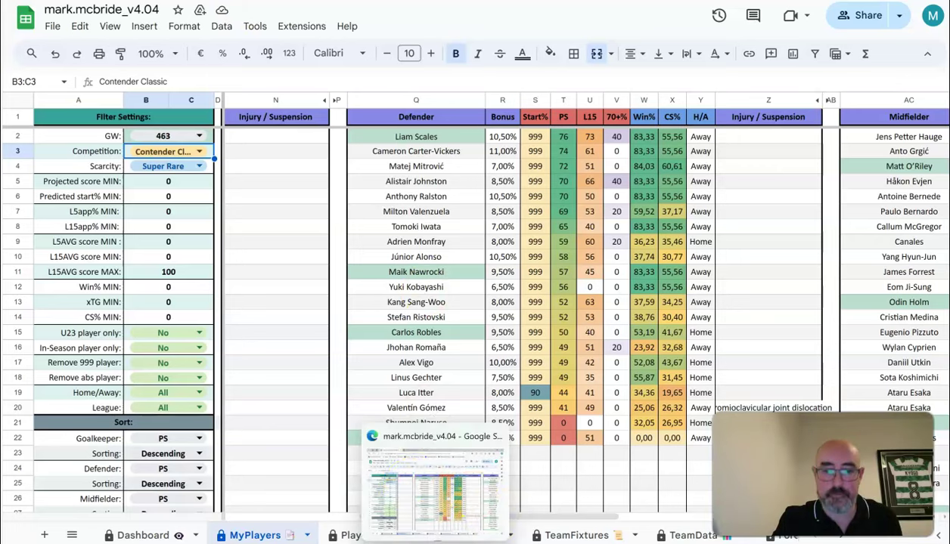
pyautogui.moveTo(576, 516); pyautogui.dragTo(838, 362)
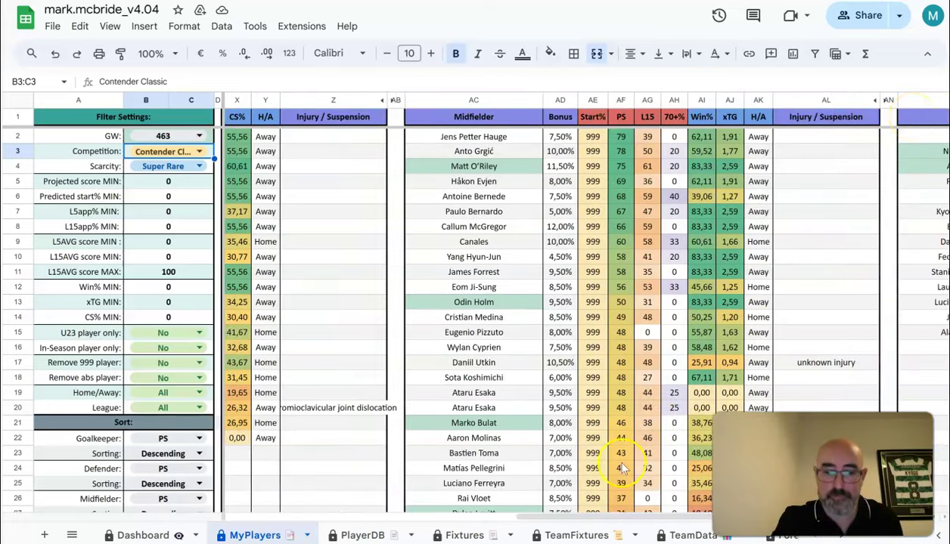
pyautogui.moveTo(586, 520)
pyautogui.mouseDown()
pyautogui.moveTo(687, 530)
pyautogui.moveTo(576, 529)
pyautogui.mouseUp()
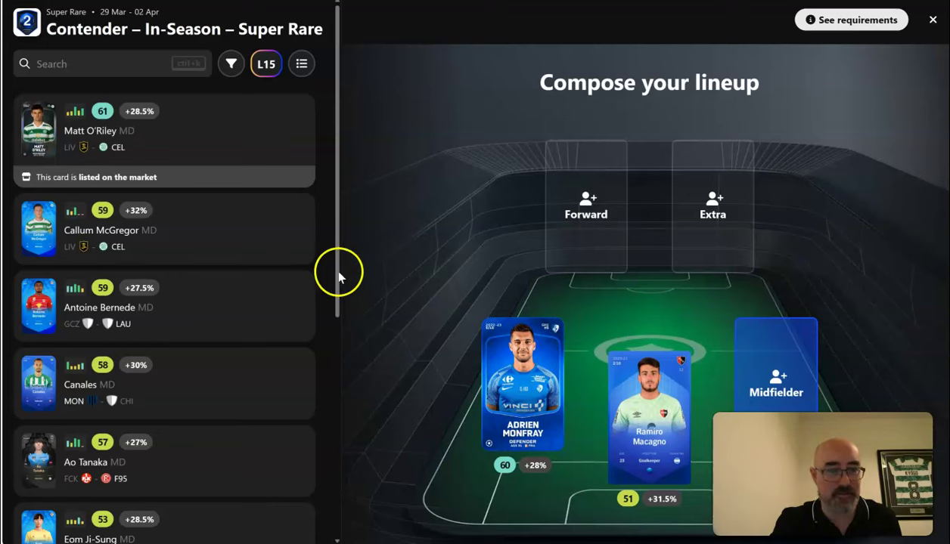
pyautogui.moveTo(339, 254); pyautogui.dragTo(339, 306)
pyautogui.scroll(-5, 340, 306)
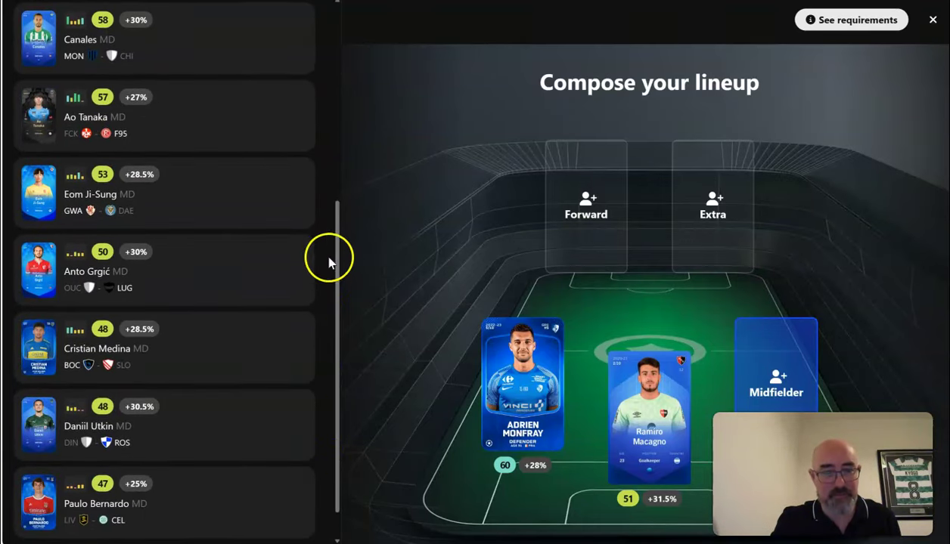
pyautogui.scroll(-1, 340, 250)
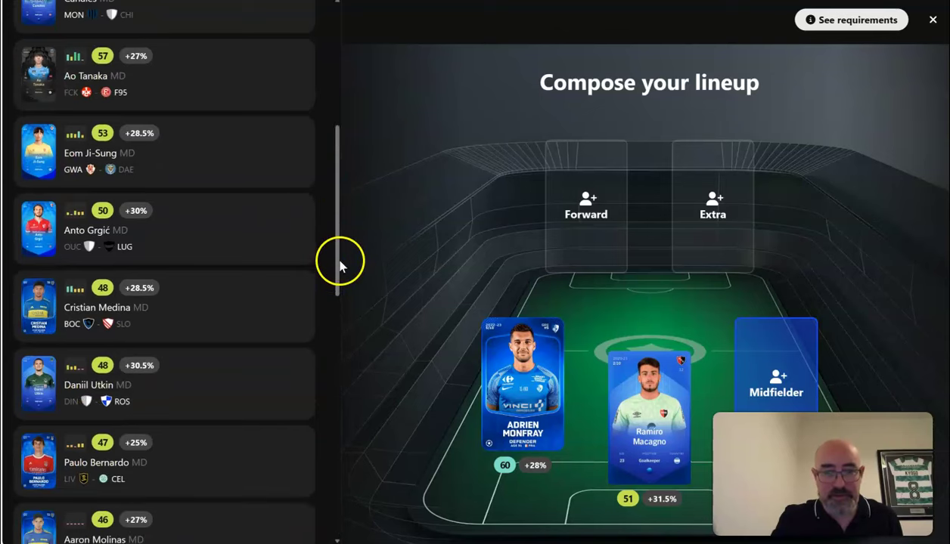
pyautogui.moveTo(339, 264); pyautogui.dragTo(360, 176)
pyautogui.click(932, 20)
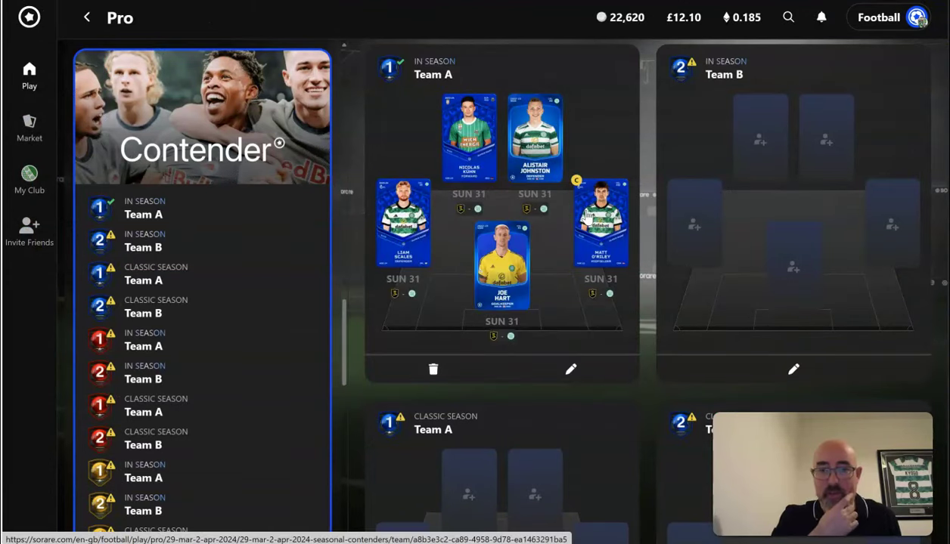
# - Try to enter In-Season Super Rare Team A with Matt O'Riley's listed Unique card (+28.5%) as midfielder and captain
pyautogui.click(568, 371)
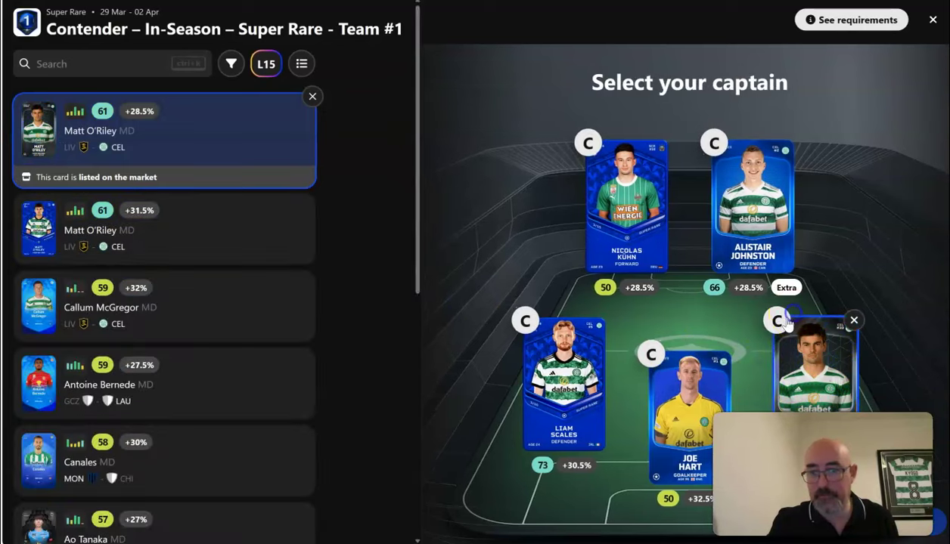
pyautogui.click(779, 321)
pyautogui.click(823, 348)
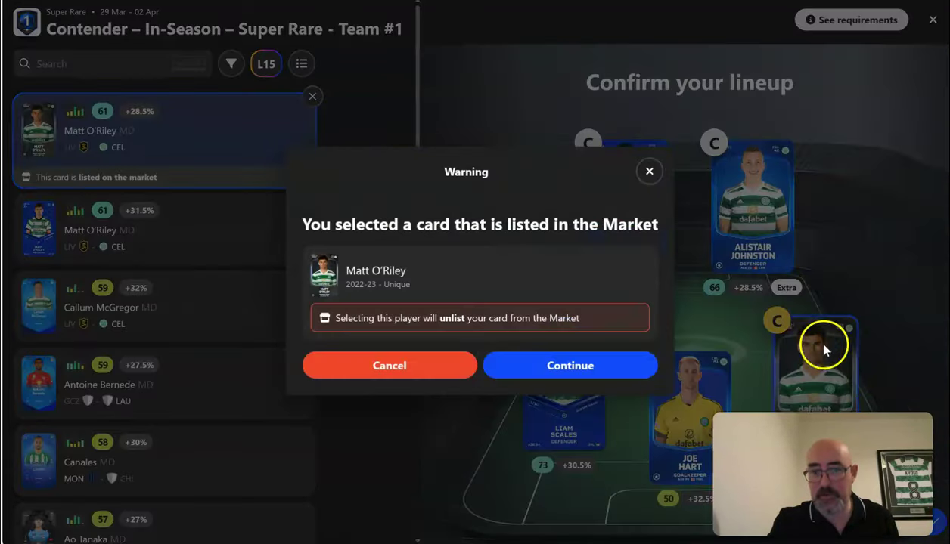
pyautogui.click(613, 374)
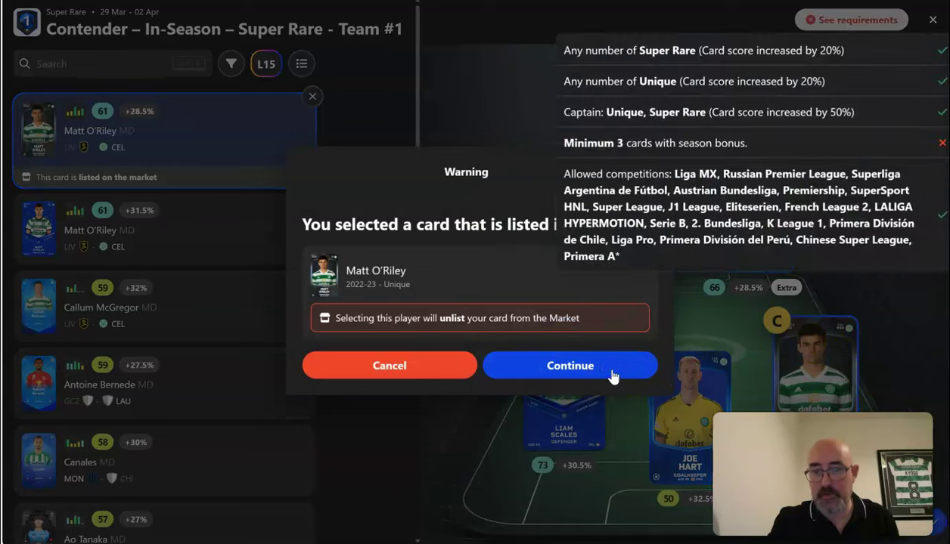
pyautogui.click(933, 21)
pyautogui.click(933, 24)
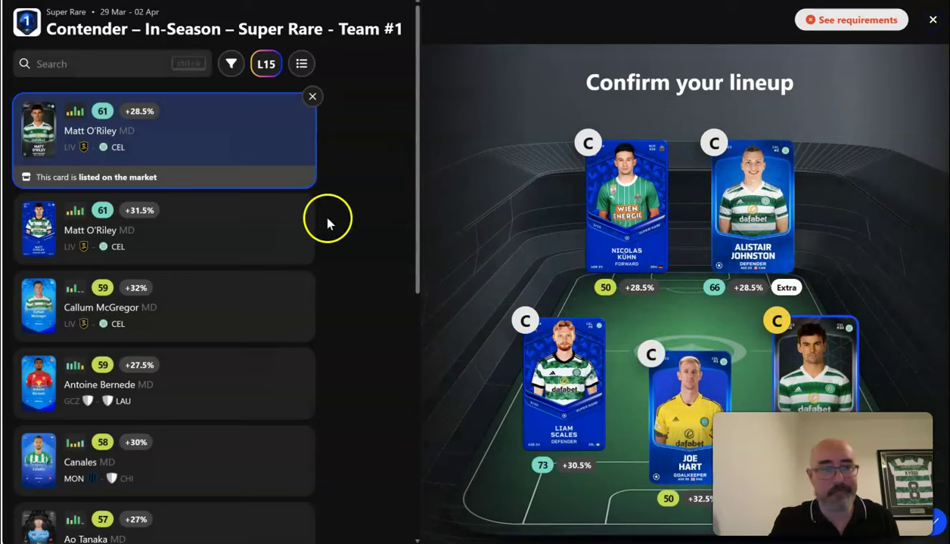
# - Put Matt O'Riley's +31.5% card back as Team A's midfielder and captain, and confirm the lineup
pyautogui.click(185, 249)
pyautogui.click(783, 317)
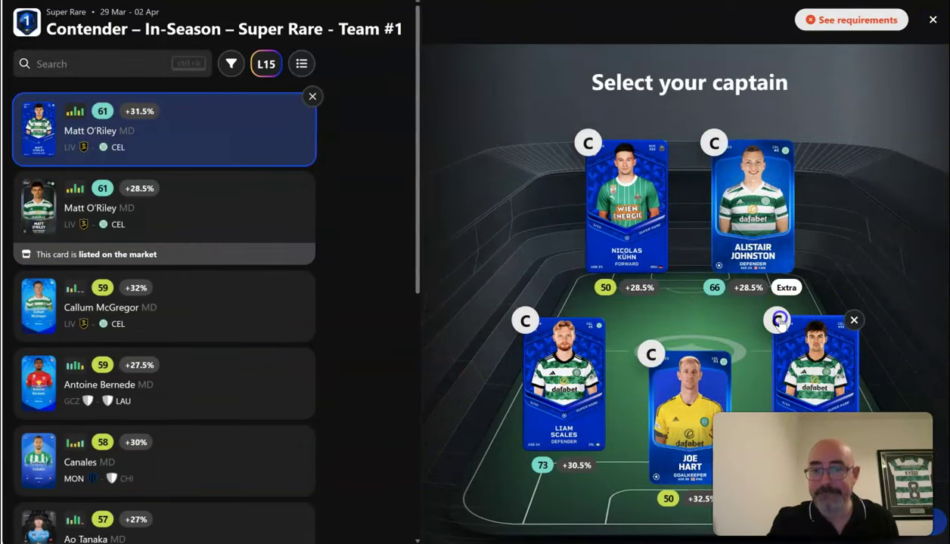
pyautogui.click(940, 522)
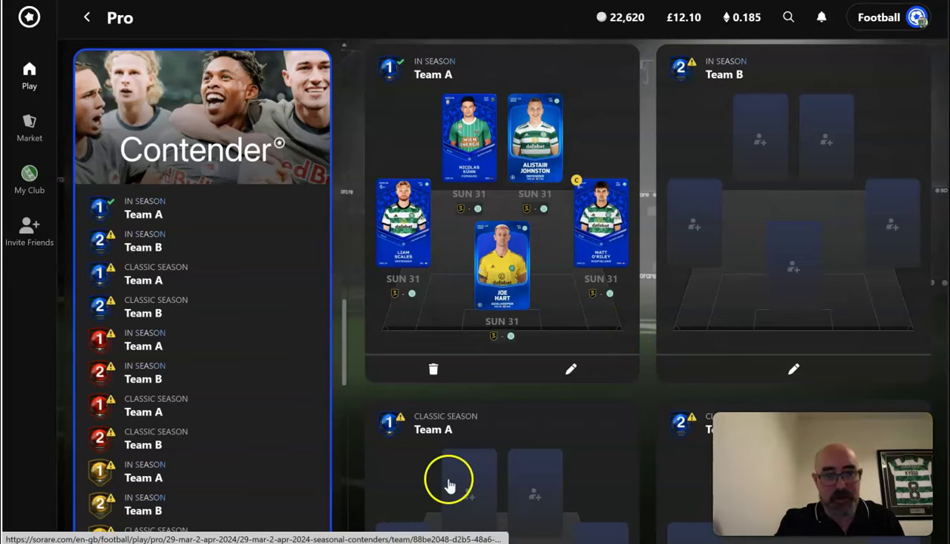
# - Open Classic-Season Super Rare Team A and add Ramiro Macagno (+31.5%) as goalkeeper and Adrien Monfray (+28%) as defender
pyautogui.click(435, 426)
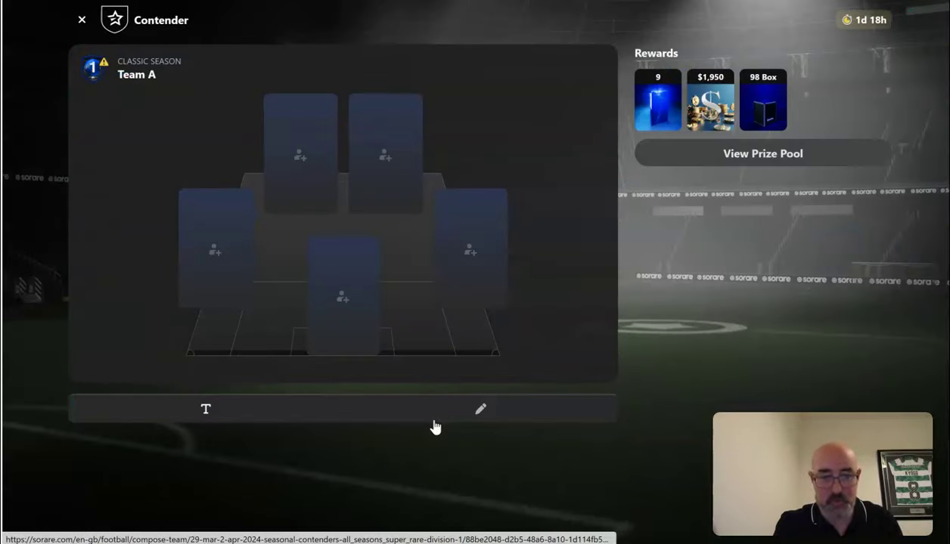
pyautogui.click(474, 414)
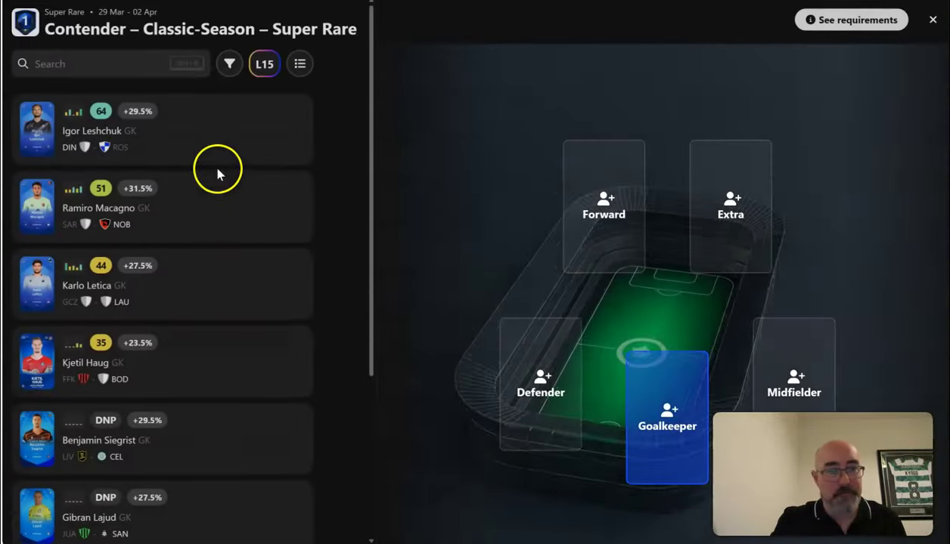
pyautogui.click(190, 221)
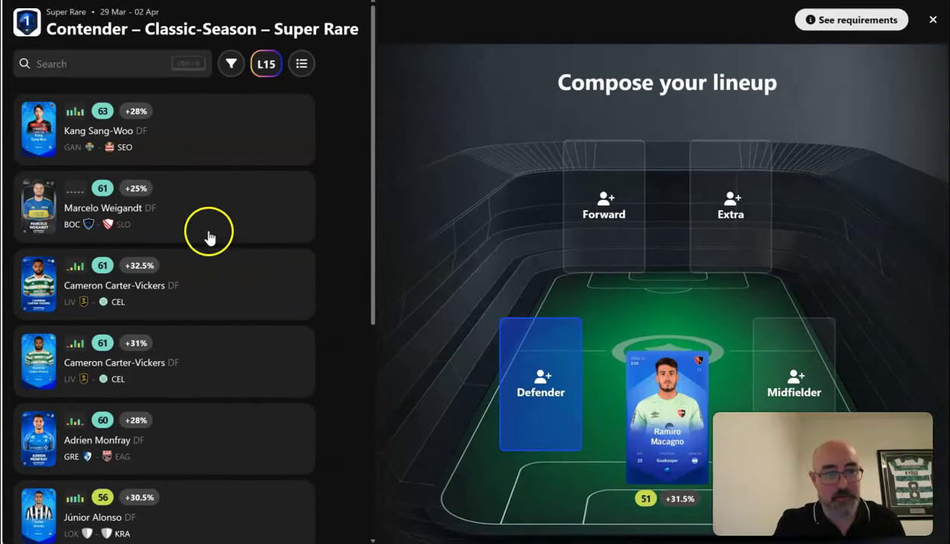
pyautogui.click(188, 437)
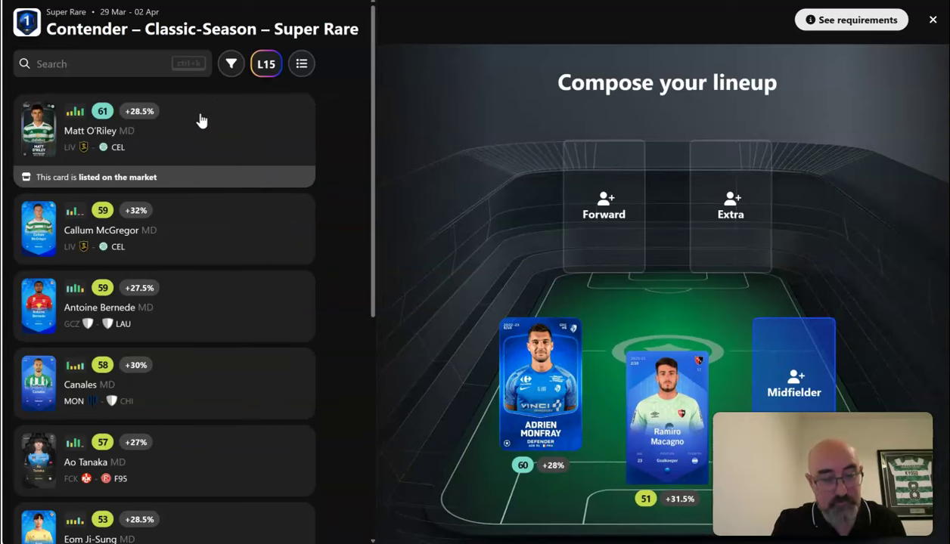
# - Add Matt O'Riley (+28.5%) as midfielder, compare forwards in Google Sheets, and add Felipe (+29.5%) as forward in Sorare
pyautogui.click(161, 113)
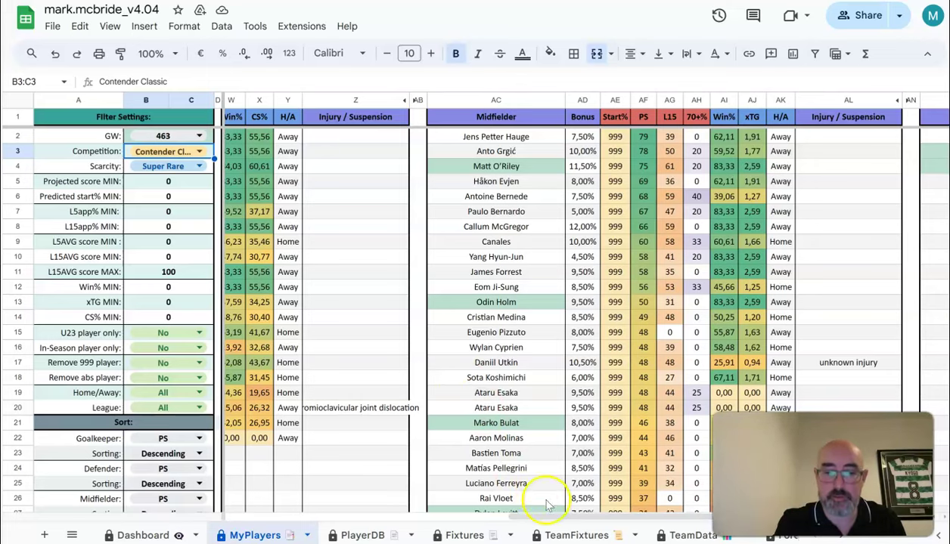
pyautogui.moveTo(546, 513); pyautogui.dragTo(692, 518)
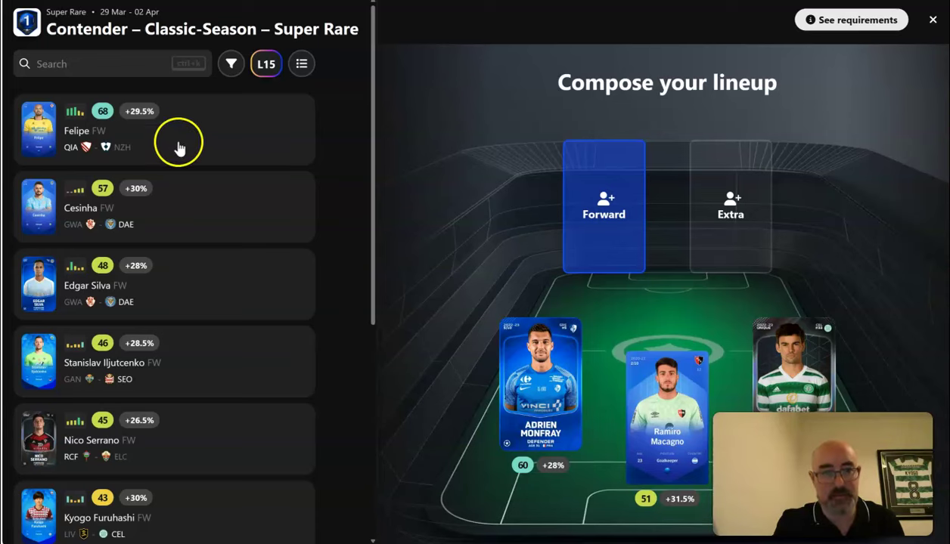
pyautogui.click(169, 142)
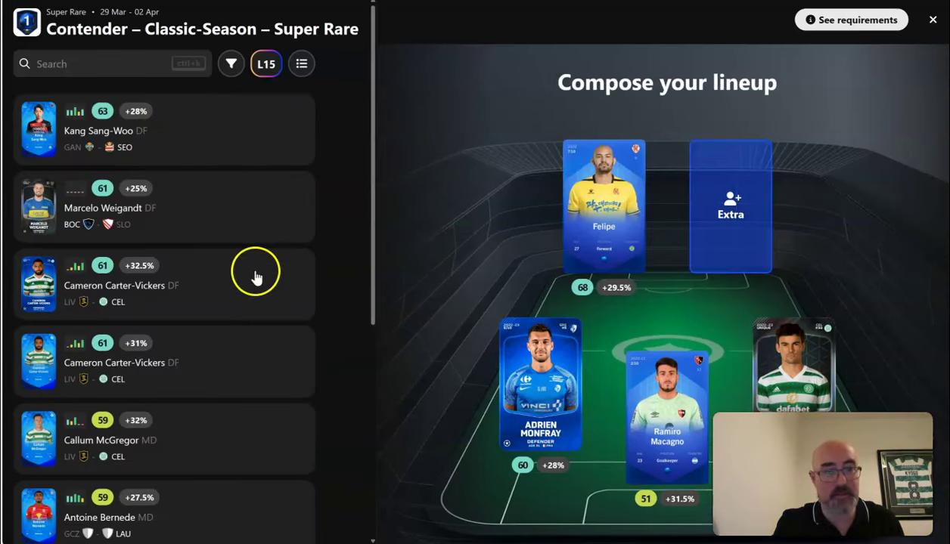
# - Complete the Classic-Season lineup with Cesinha (+30%) as Extra and Matt O'Riley as captain, and confirm it, accepting the market unlisting
pyautogui.moveTo(371, 279); pyautogui.dragTo(366, 384)
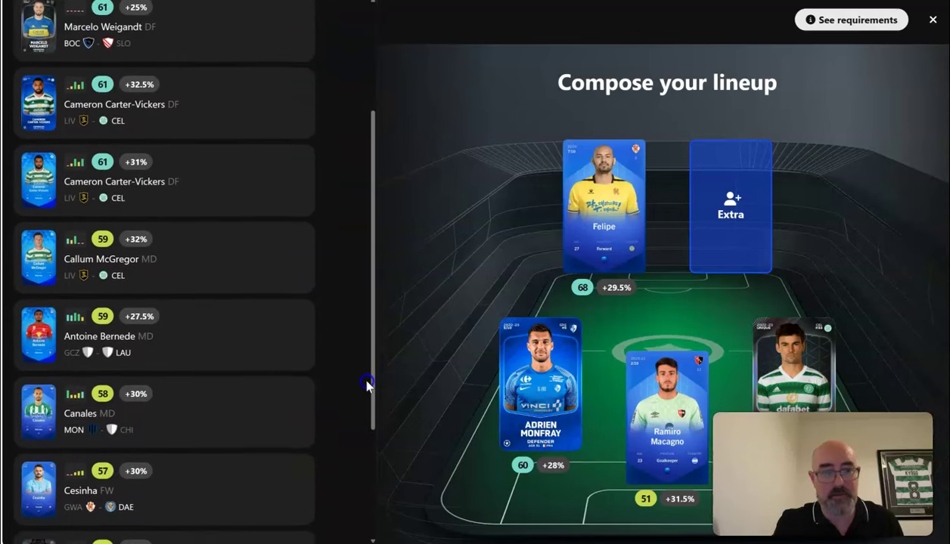
pyautogui.click(212, 475)
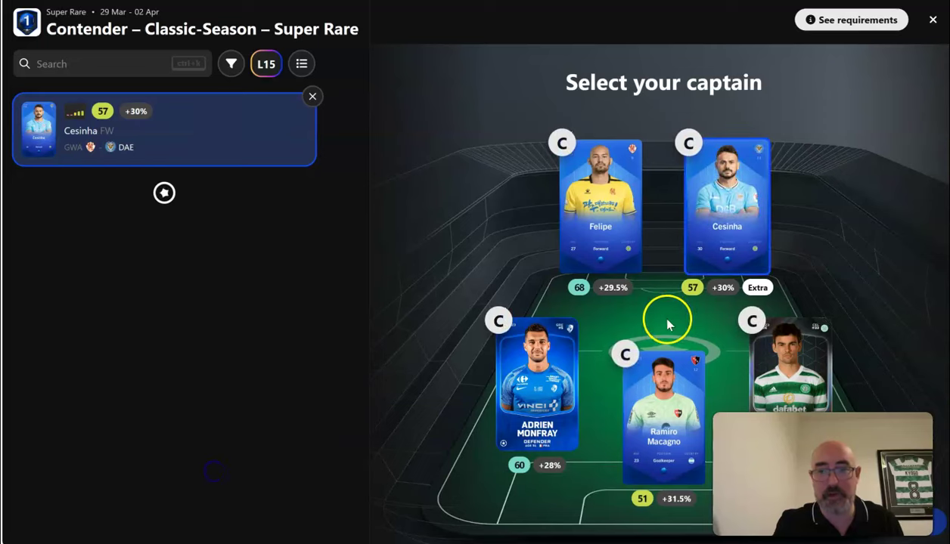
pyautogui.click(756, 321)
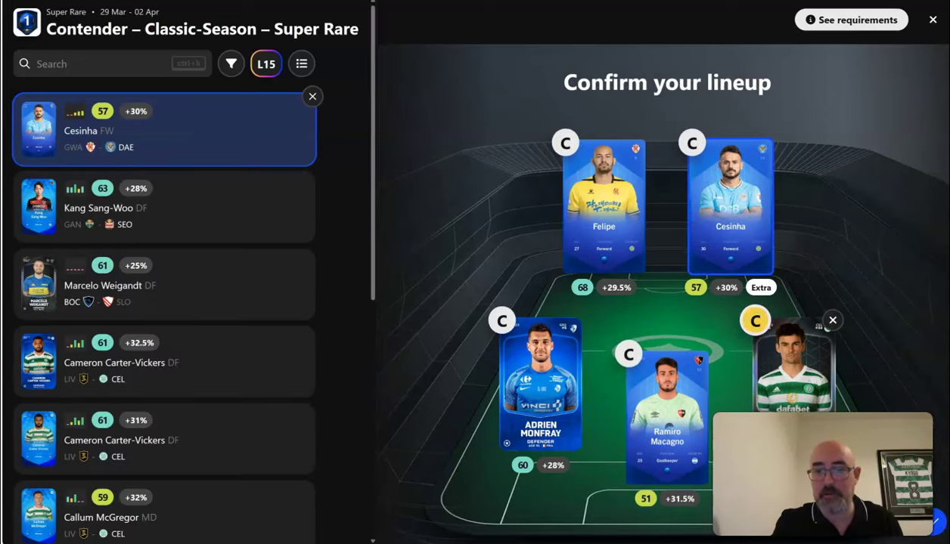
pyautogui.click(929, 520)
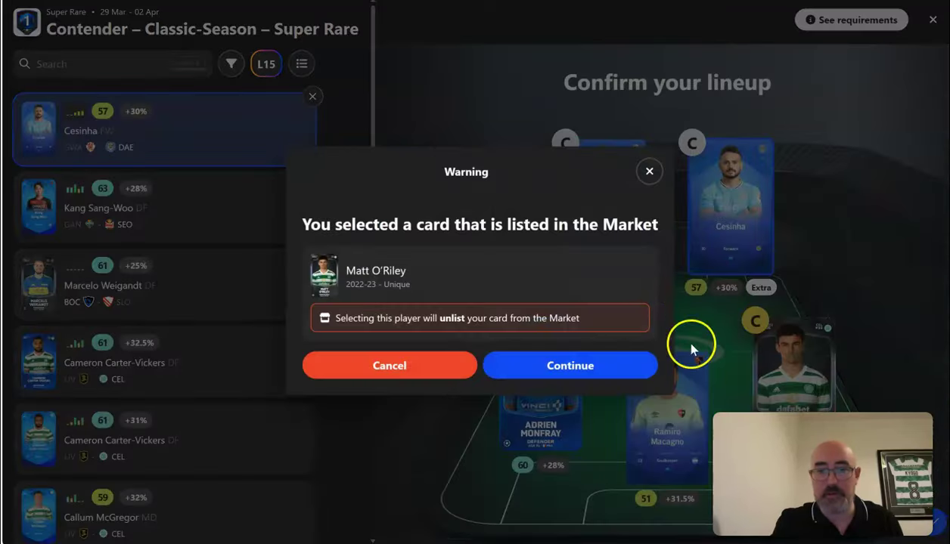
pyautogui.click(589, 362)
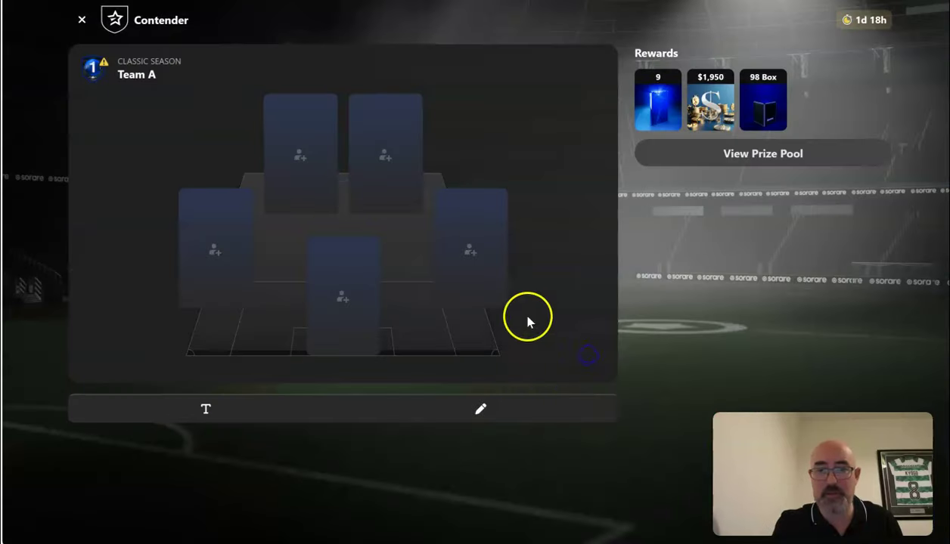
# - View the prize pool of the Contender Classic-Season Super Rare competition and return to the team page
pyautogui.click(726, 155)
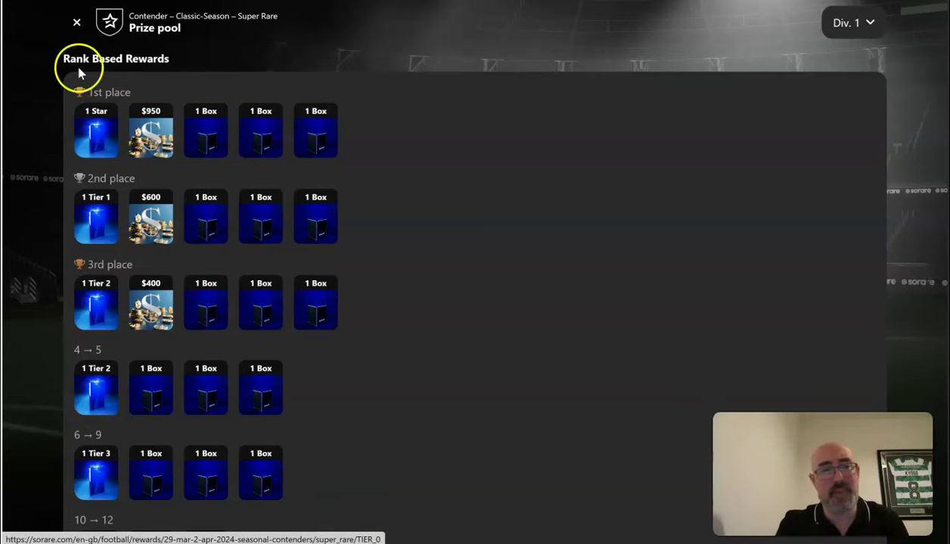
pyautogui.click(77, 22)
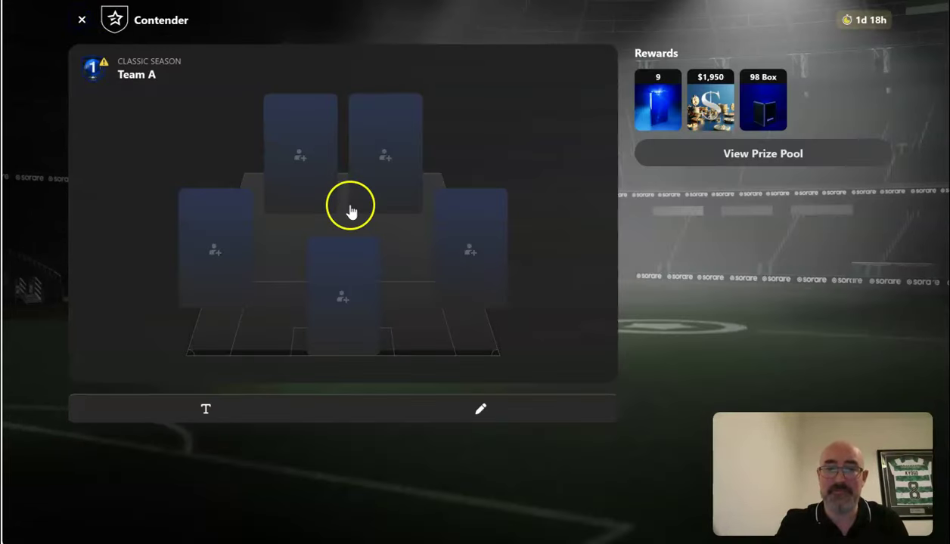
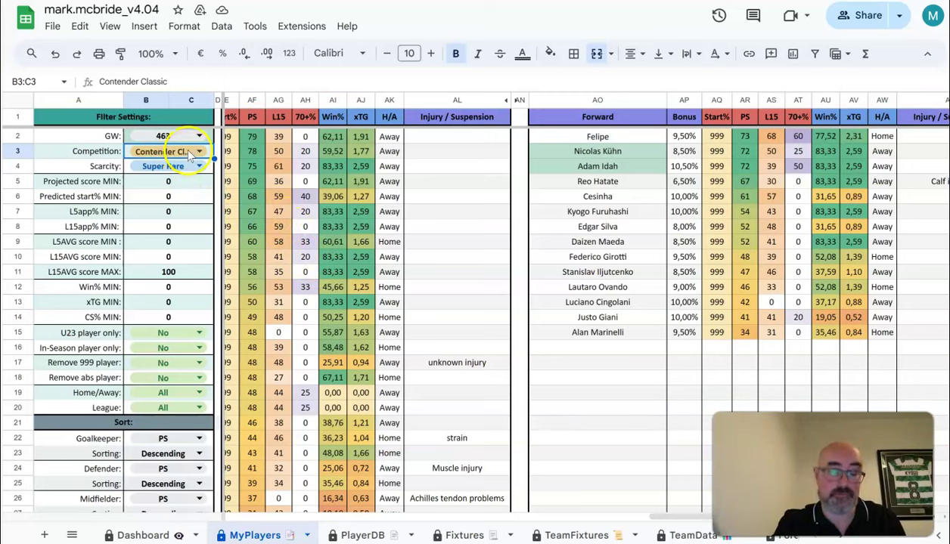
# - Set the MyPlayers scarcity filter to Rare in Google Sheets and compare the Contender Classic goalkeepers
pyautogui.click(186, 166)
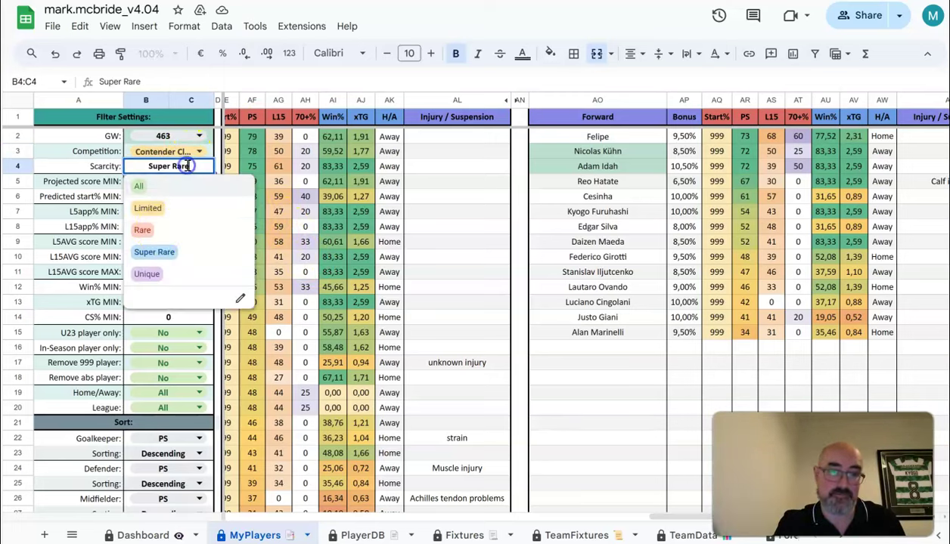
pyautogui.click(142, 233)
pyautogui.click(361, 518)
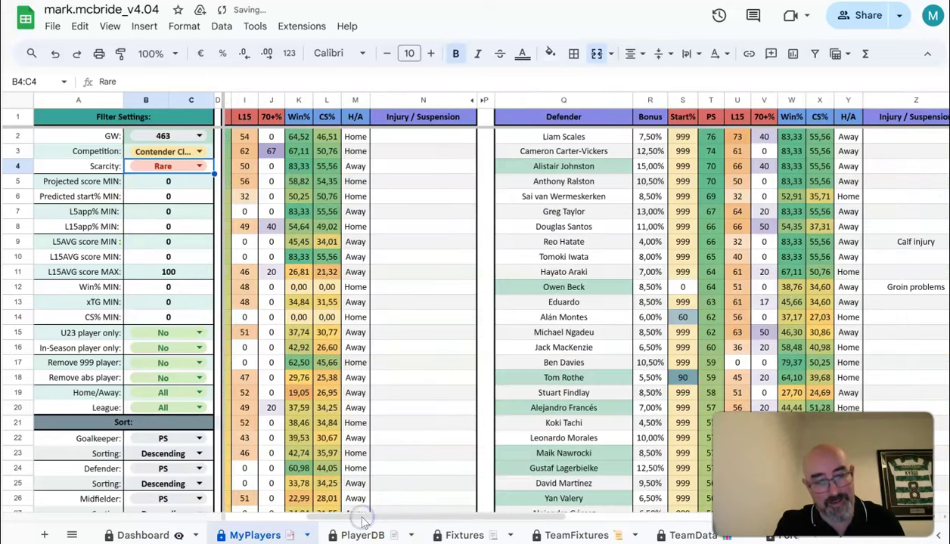
pyautogui.click(362, 520)
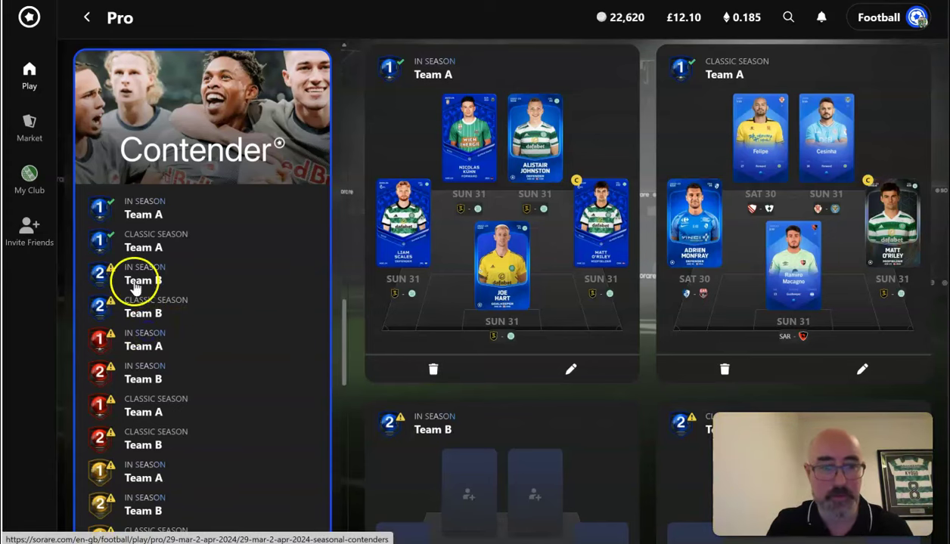
# - In Sorare, open the In-Season Rare Contender Team A, search for "joe", and add Joe Hart (+13.5%) as goalkeeper
pyautogui.click(137, 343)
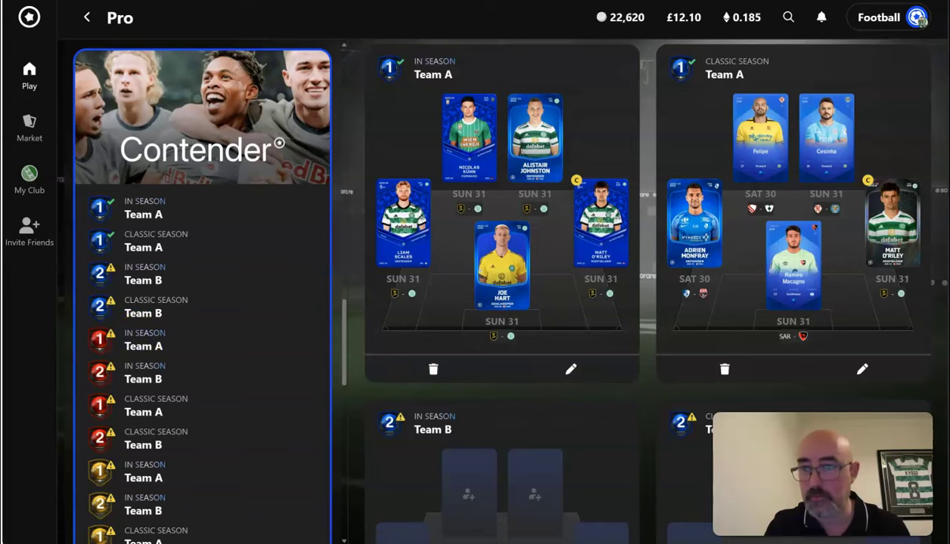
pyautogui.scroll(-8, 625, 311)
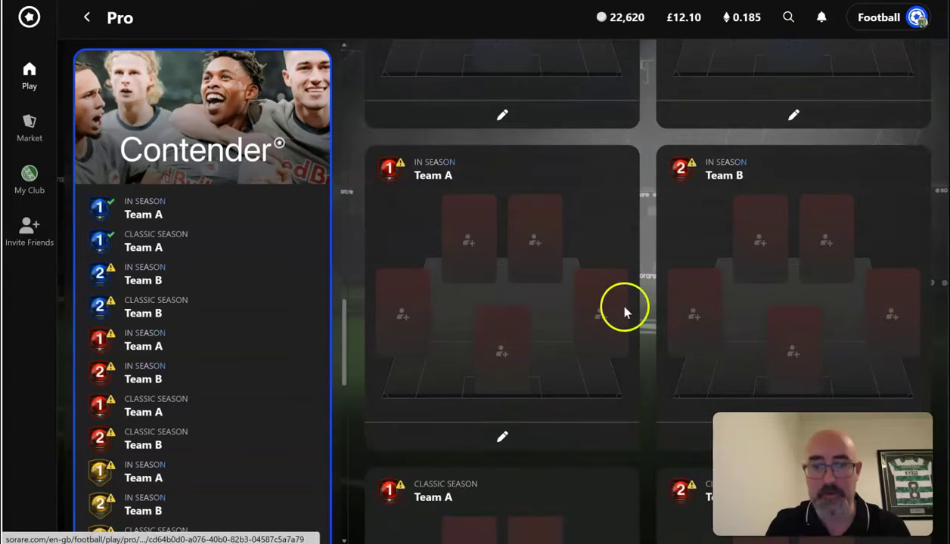
pyautogui.click(506, 437)
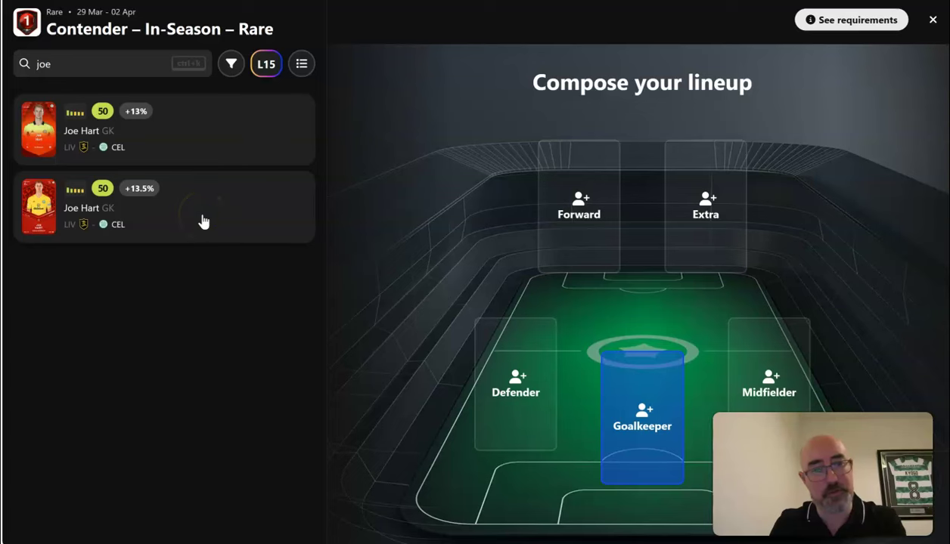
pyautogui.click(203, 221)
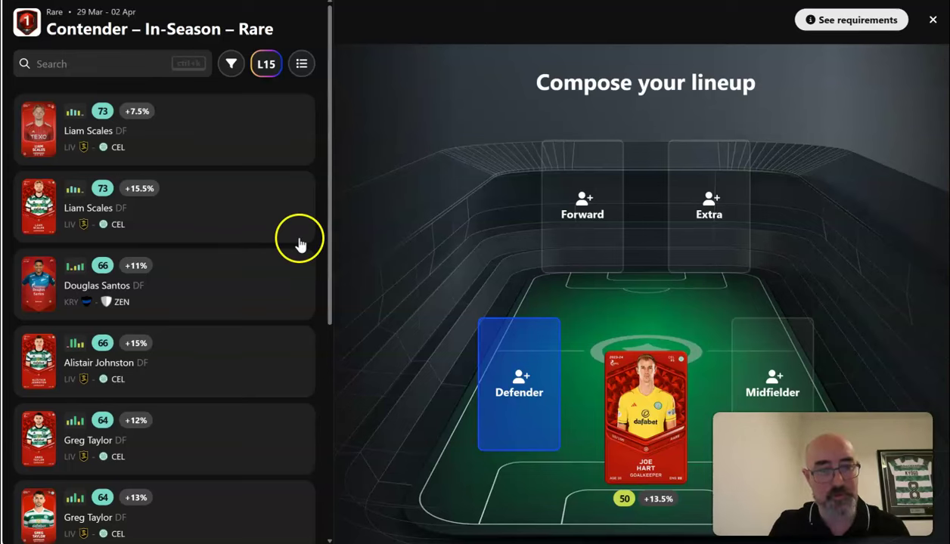
# - Add Alistair Johnston (+15%) as defender and Matt O'Riley (+16%) as midfielder to the In-Season Rare Team A lineup
pyautogui.moveTo(328, 254); pyautogui.dragTo(333, 346)
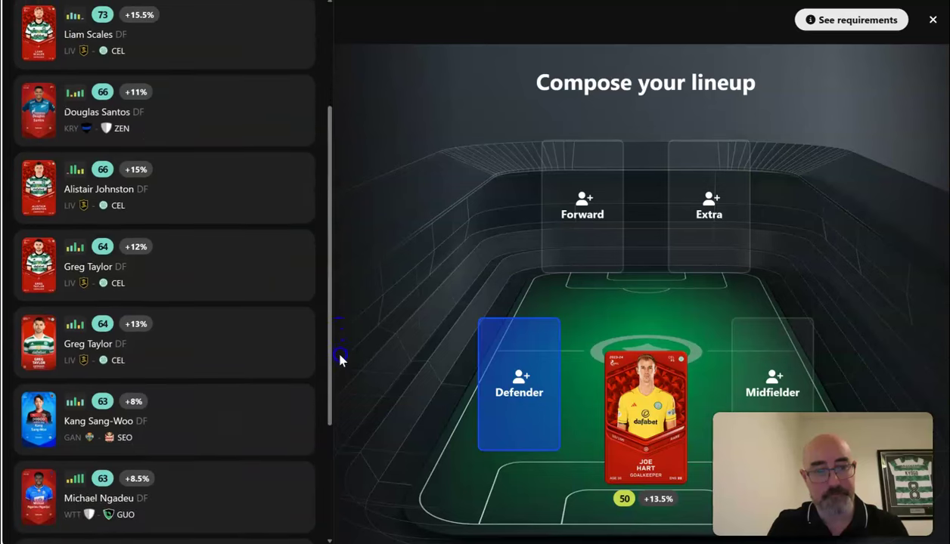
pyautogui.click(149, 208)
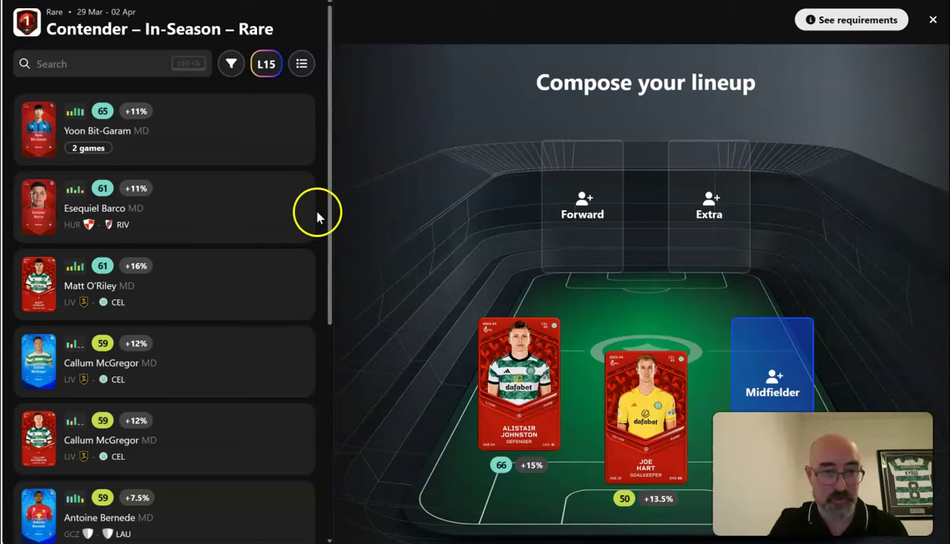
pyautogui.moveTo(328, 218); pyautogui.dragTo(356, 251)
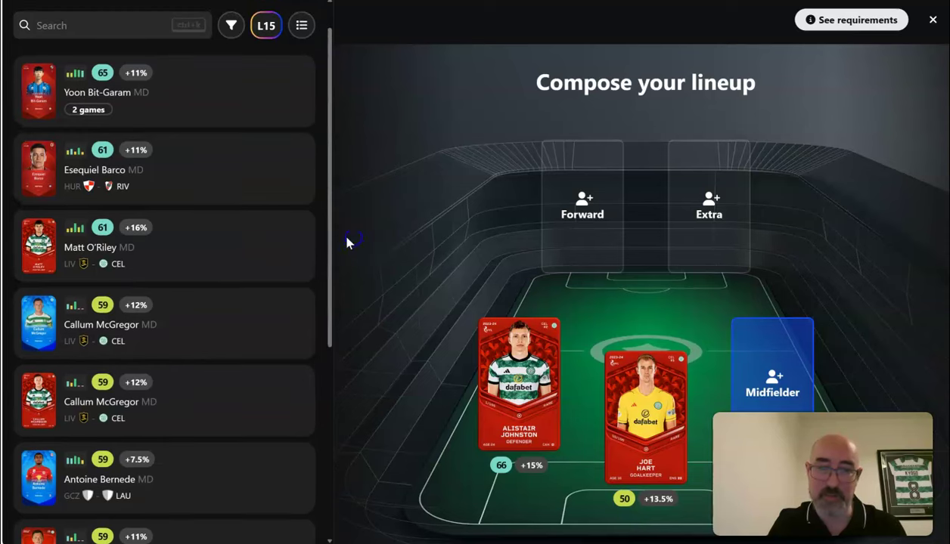
pyautogui.click(204, 257)
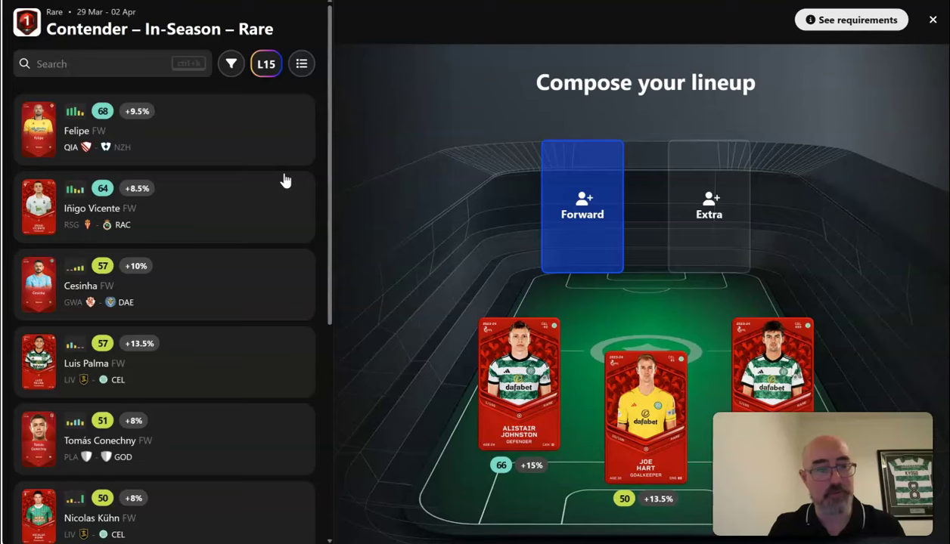
# - Add Cesinha (+10%) as forward and compare the forwards in the MyPlayers sheet in Google Sheets before returning to Sorare
pyautogui.click(180, 285)
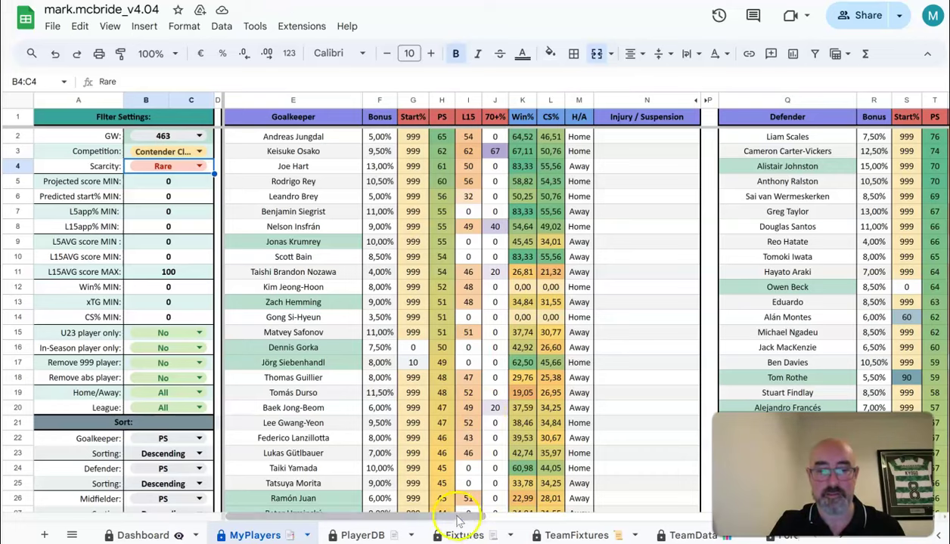
pyautogui.moveTo(456, 518); pyautogui.dragTo(695, 517)
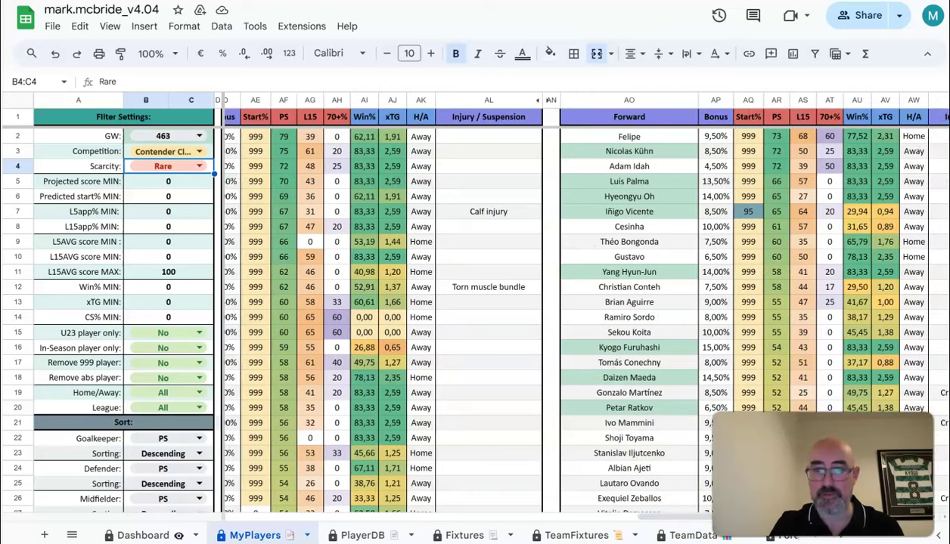
pyautogui.click(344, 2)
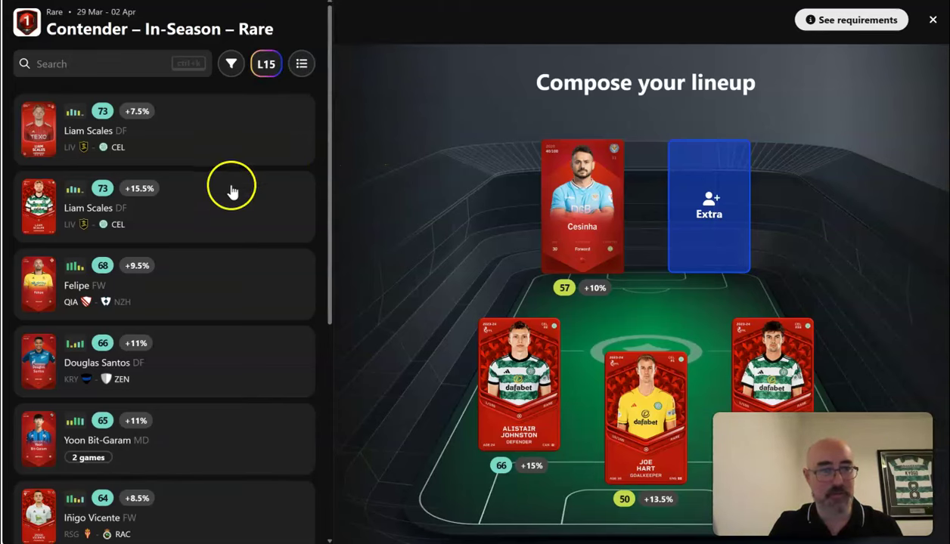
# - Check Felipe's fixture, add him (+9.5%) as Extra, and make Matt O'Riley captain
pyautogui.moveTo(118, 312)
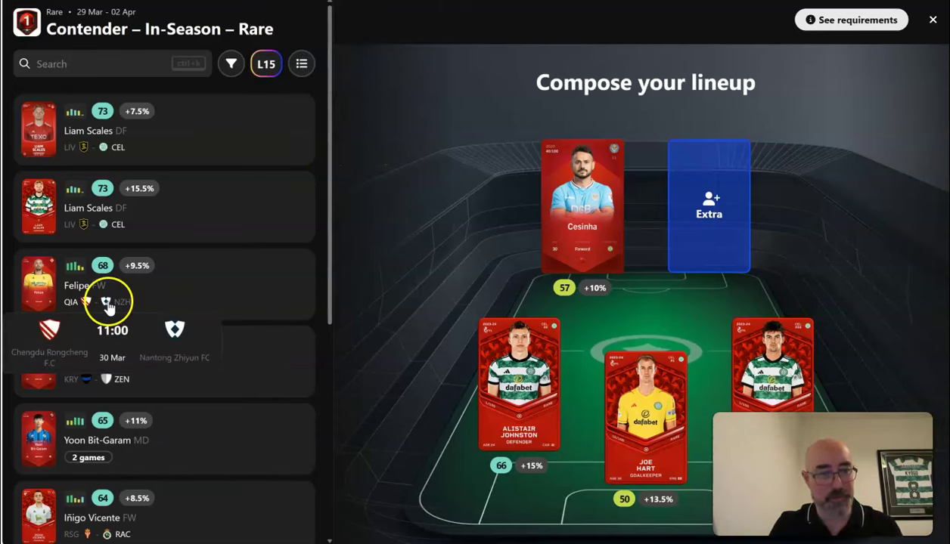
pyautogui.click(163, 281)
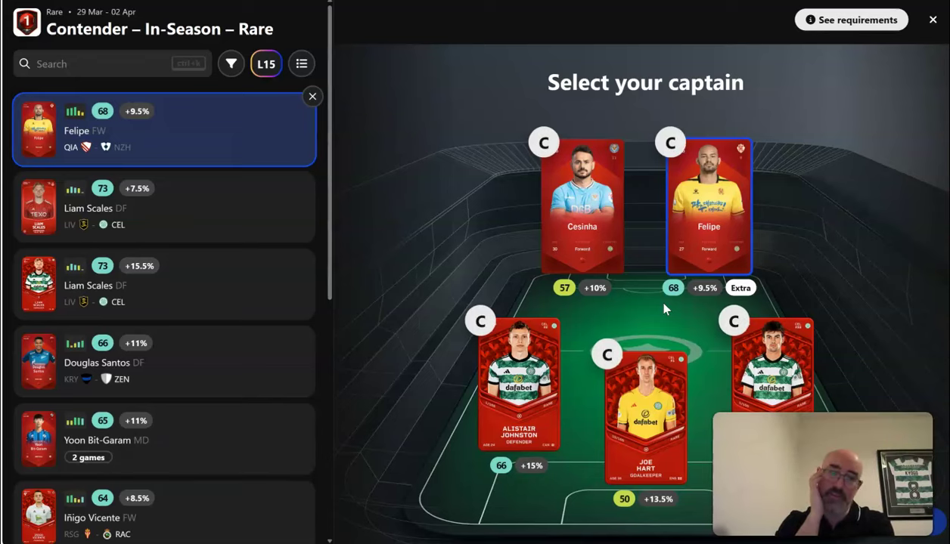
pyautogui.click(733, 321)
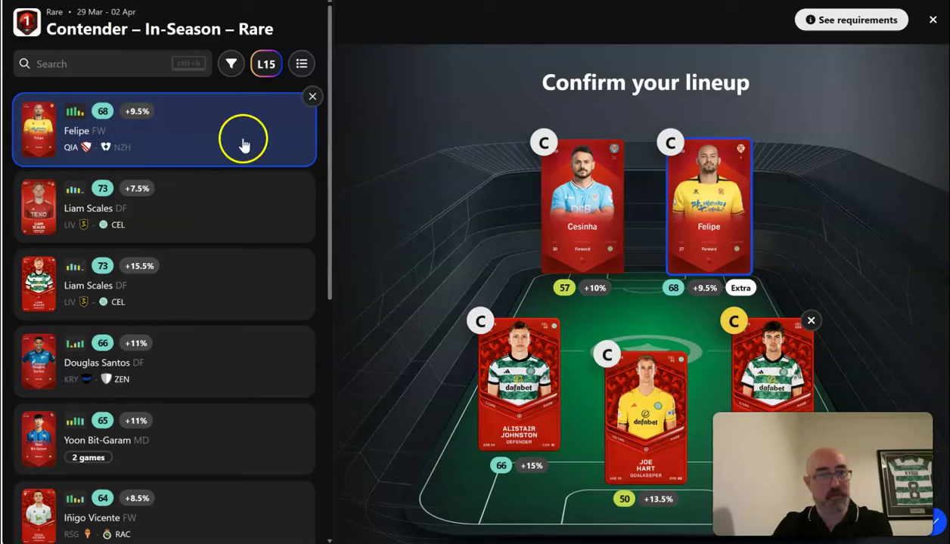
# - Recheck the forwards in the MyPlayers sheet, replace the Extra with Nicolas Kühn (+8%) by searching "kuhn", and confirm the lineup
pyautogui.moveTo(329, 222); pyautogui.dragTo(325, 341)
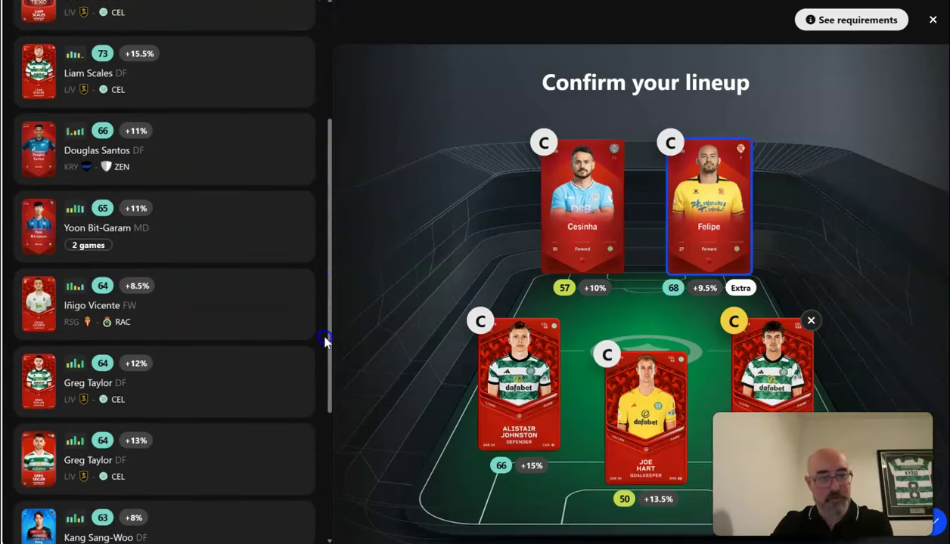
pyautogui.hotkey('alt', 'Tab')
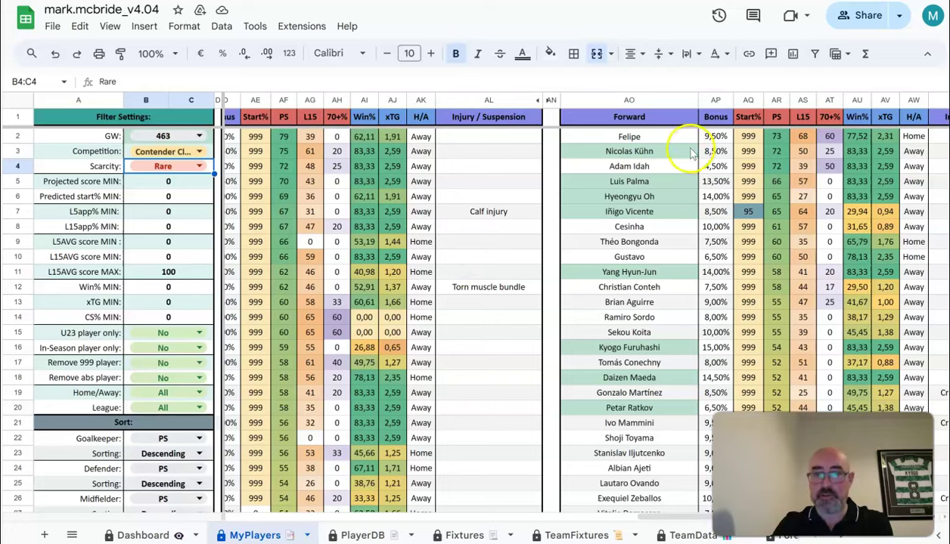
pyautogui.hotkey('alt', 'Tab')
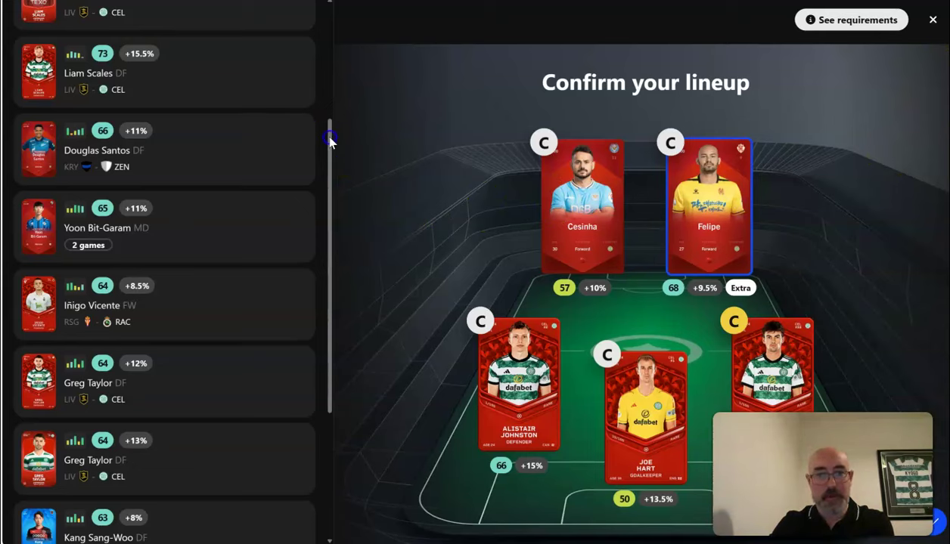
pyautogui.moveTo(331, 141); pyautogui.dragTo(328, 13)
pyautogui.click(59, 58)
pyautogui.write('kuhn')
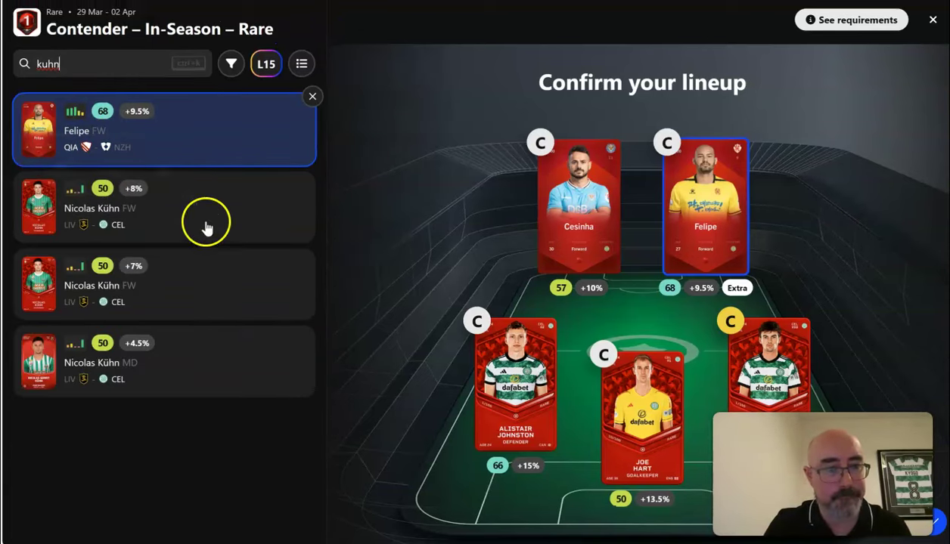
pyautogui.click(158, 212)
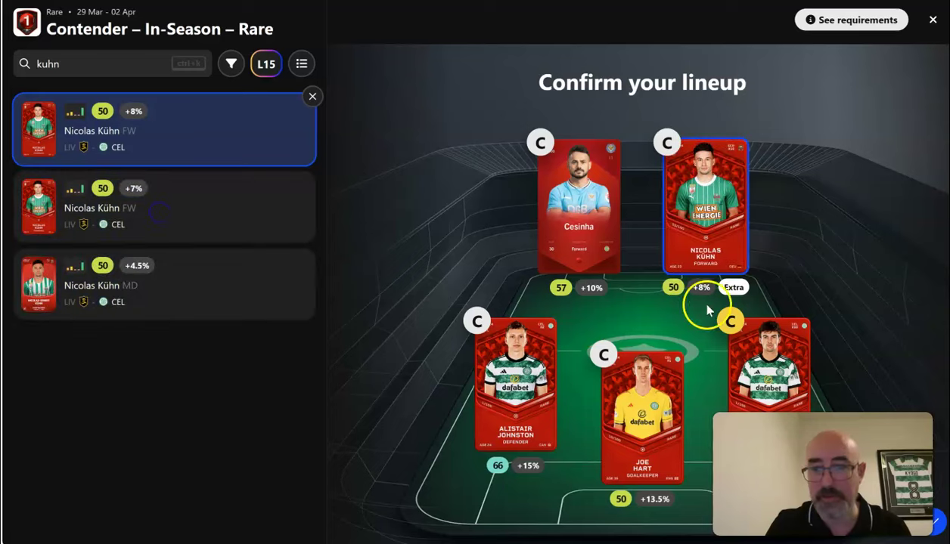
pyautogui.click(944, 531)
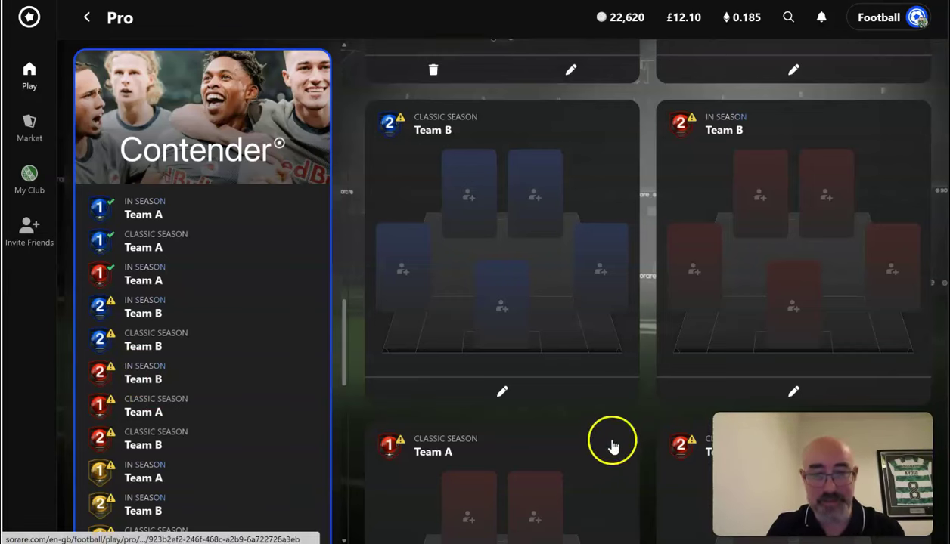
# - Open the Contender In-Season Rare Team B and start composing its lineup
pyautogui.scroll(4, 639, 288)
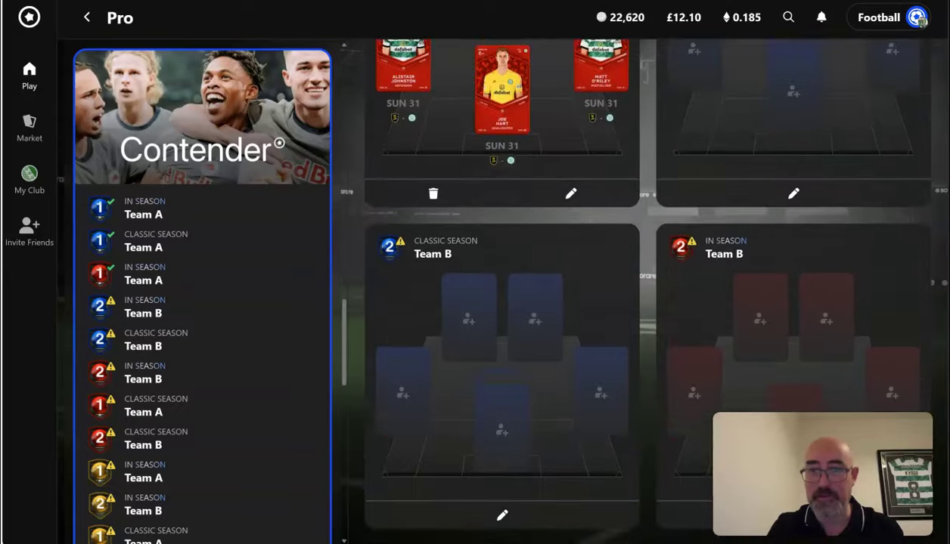
pyautogui.scroll(-2, 639, 287)
pyautogui.click(741, 280)
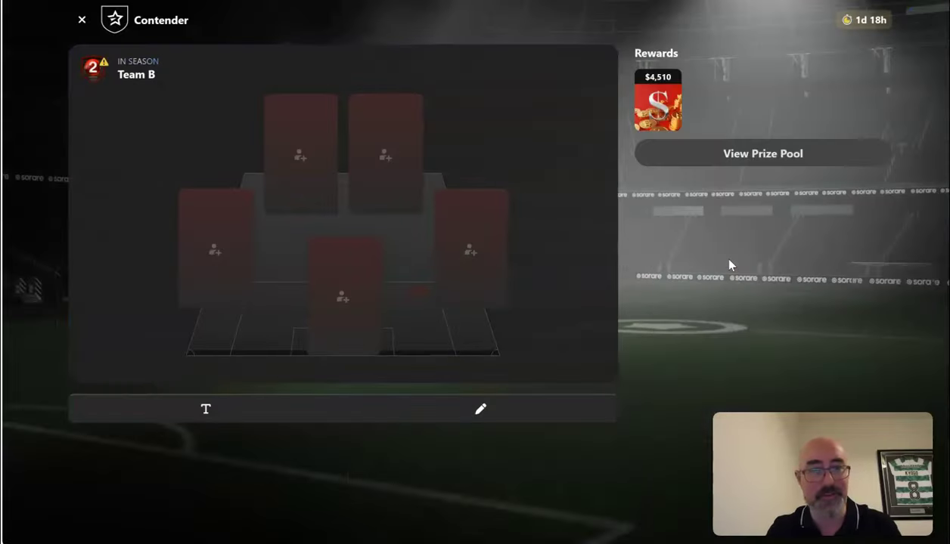
pyautogui.click(484, 407)
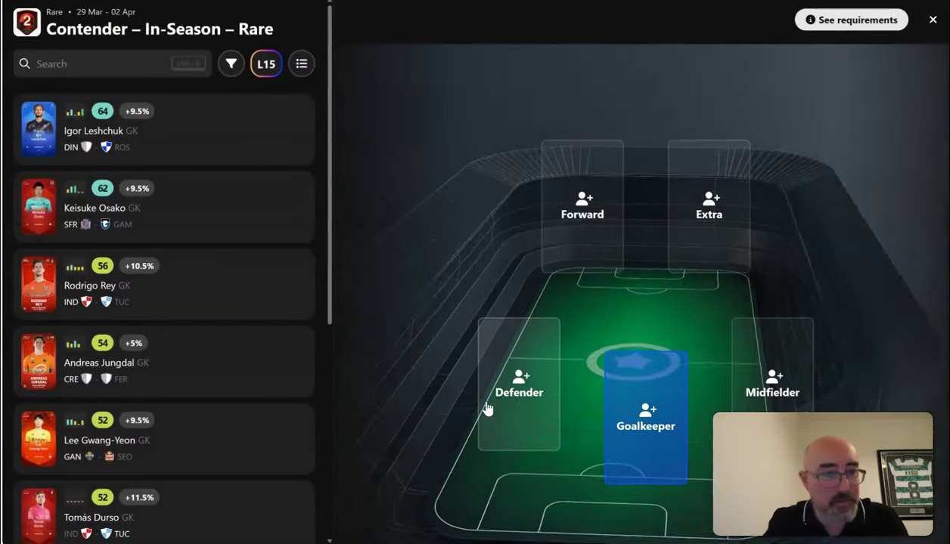
pyautogui.click(366, 193)
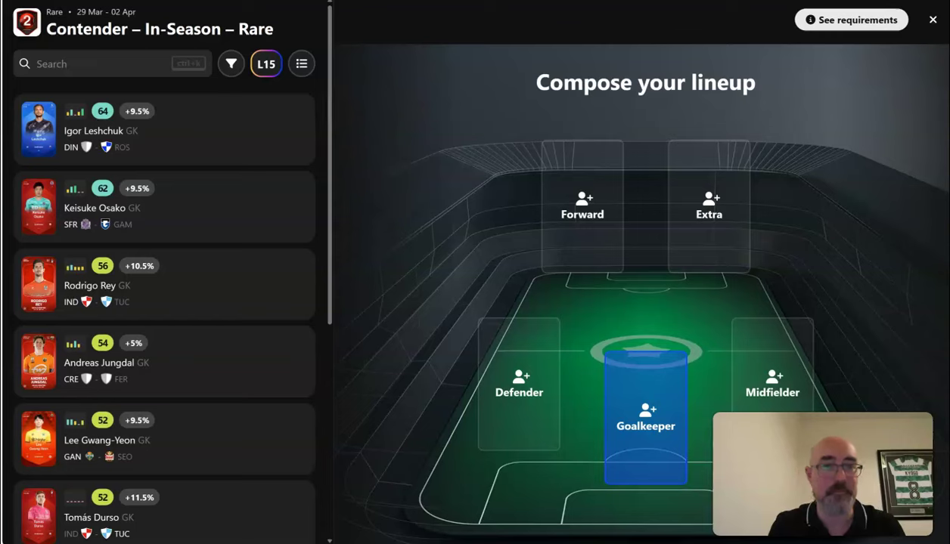
# - Switch to Google Sheets and review the Rare goalkeepers, defenders and midfielders in the MyPlayers sheet
pyautogui.click(151, 1)
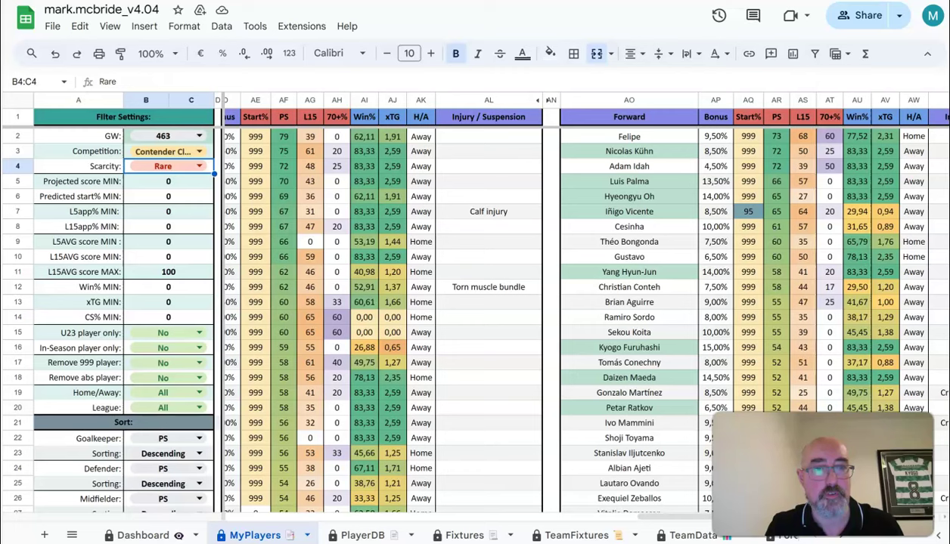
pyautogui.click(365, 516)
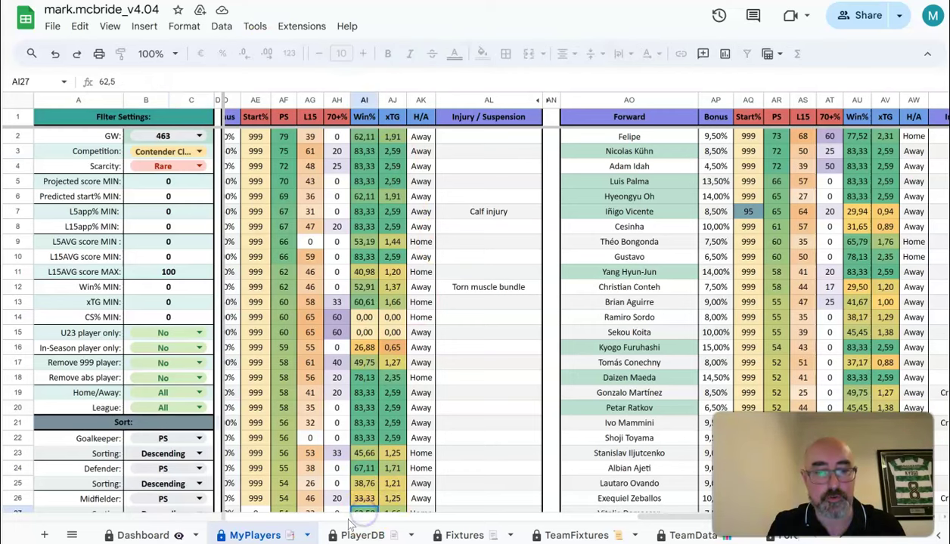
pyautogui.click(347, 518)
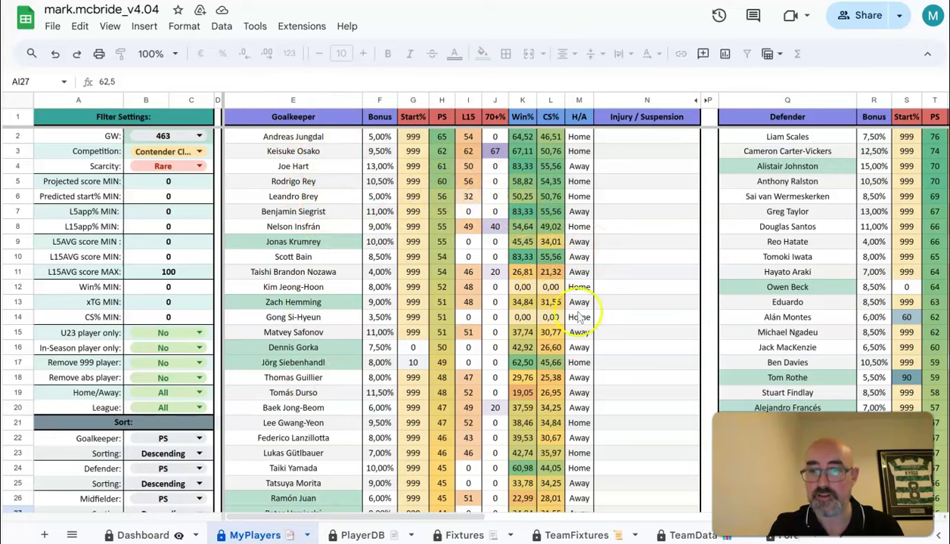
pyautogui.moveTo(427, 521); pyautogui.dragTo(554, 536)
pyautogui.moveTo(567, 533); pyautogui.dragTo(628, 515)
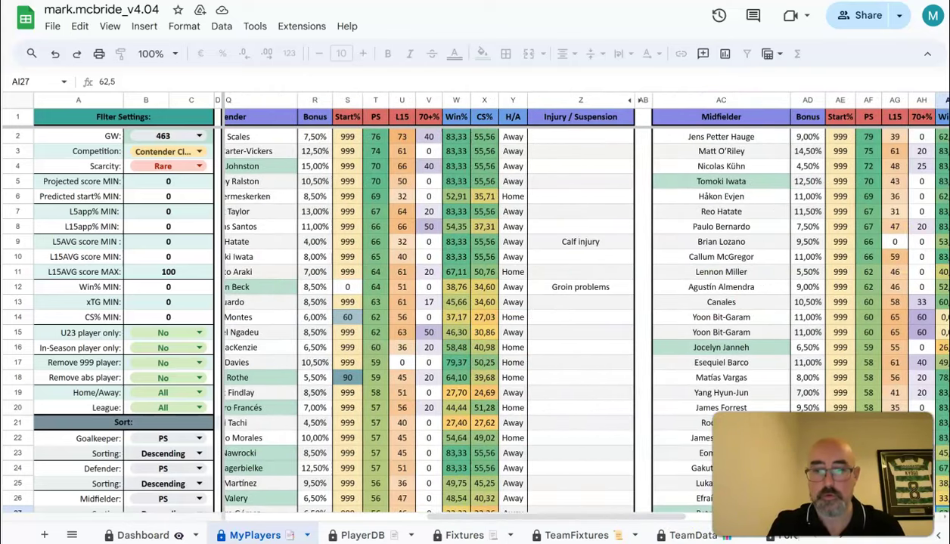
pyautogui.scroll(-5, 484, 318)
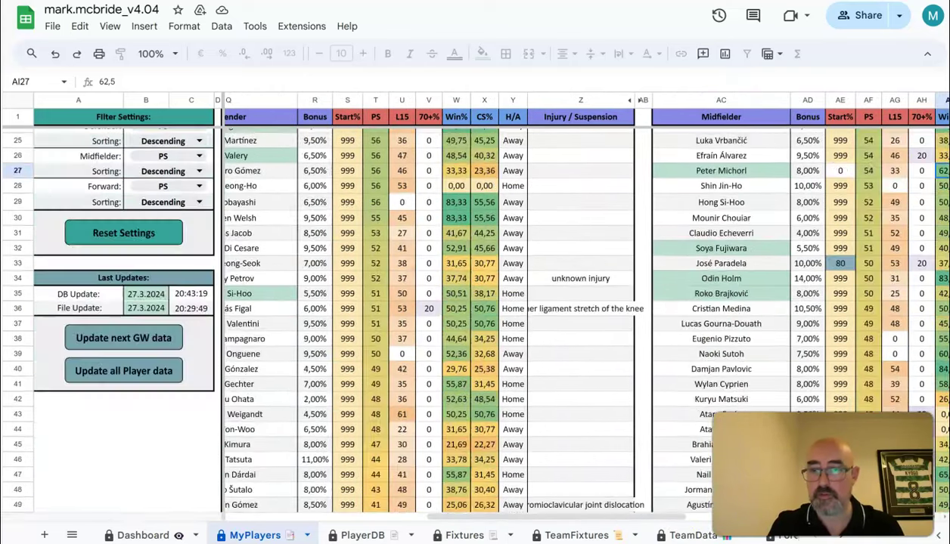
pyautogui.scroll(-3, 484, 318)
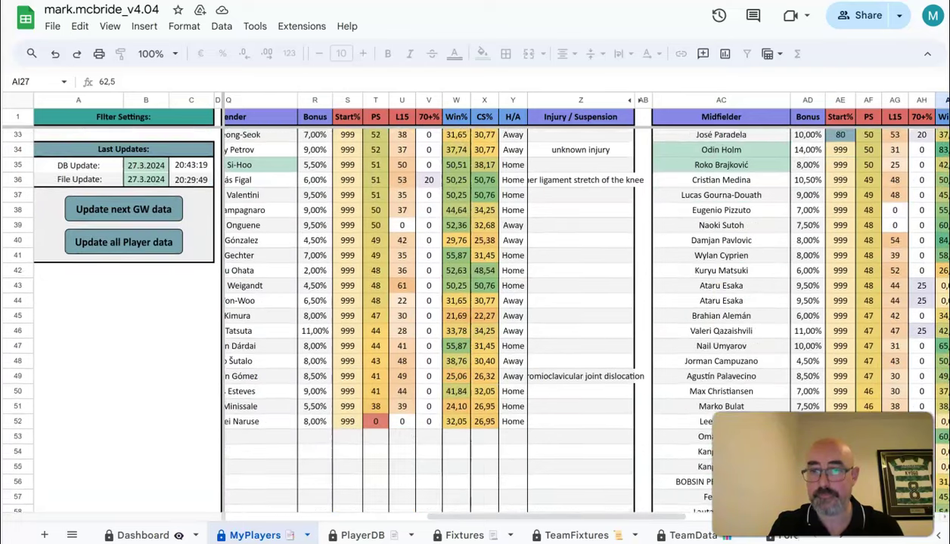
pyautogui.scroll(8, 484, 317)
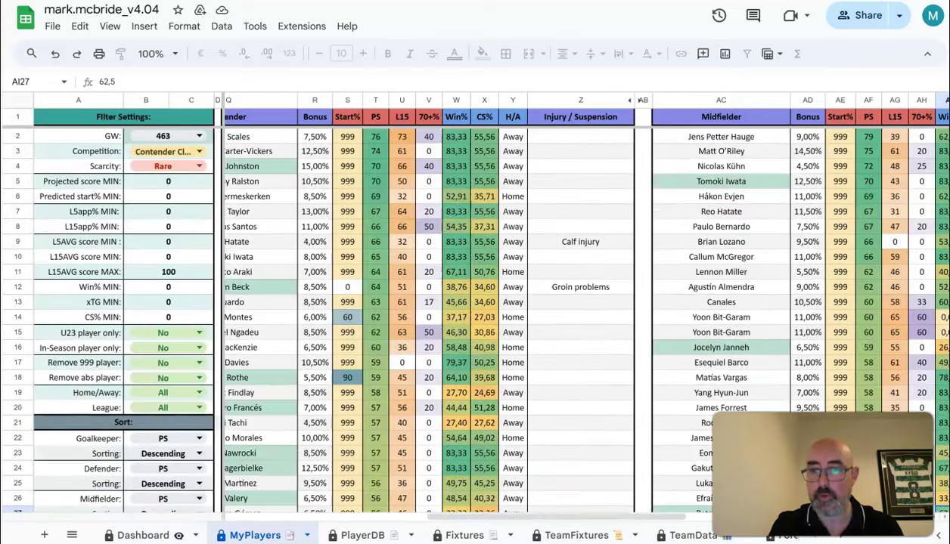
pyautogui.moveTo(547, 520); pyautogui.dragTo(465, 521)
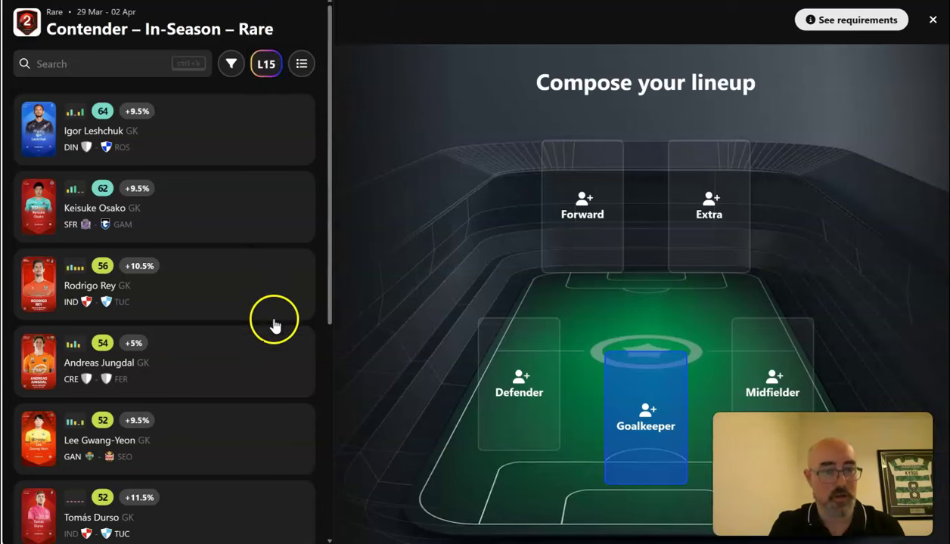
# - In Sorare, add Rodrigo Rey (+10.5%) as goalkeeper and, with only In-Season cards shown, Greg Taylor (+12%) as defender
pyautogui.click(205, 295)
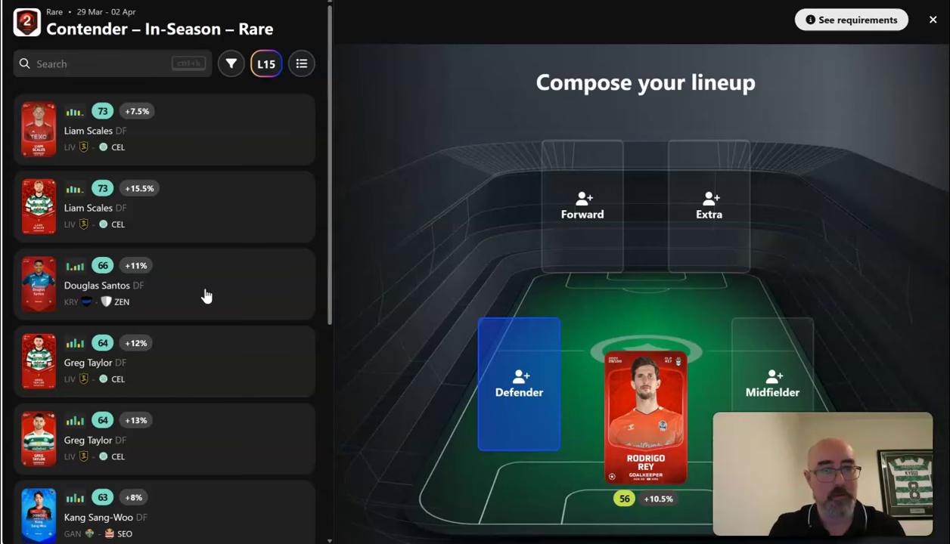
pyautogui.click(232, 65)
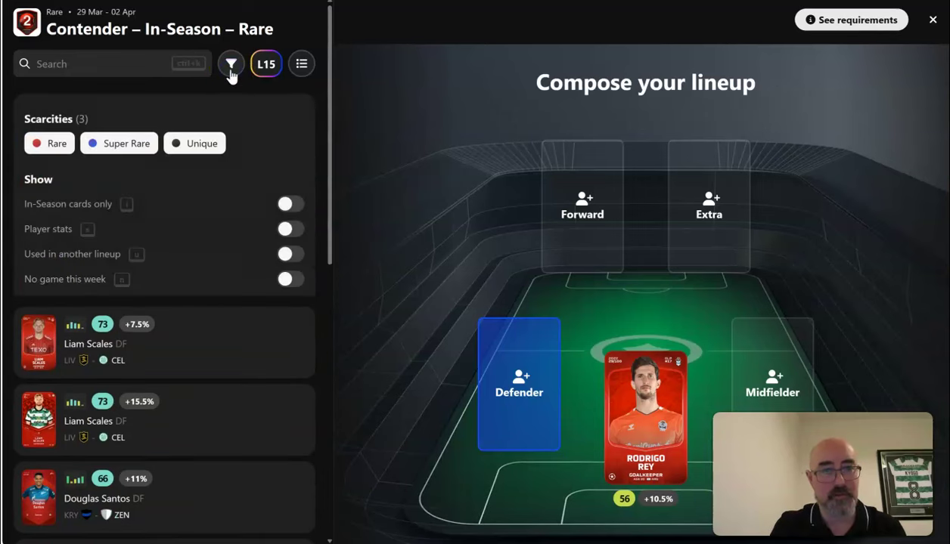
pyautogui.click(291, 203)
pyautogui.click(234, 65)
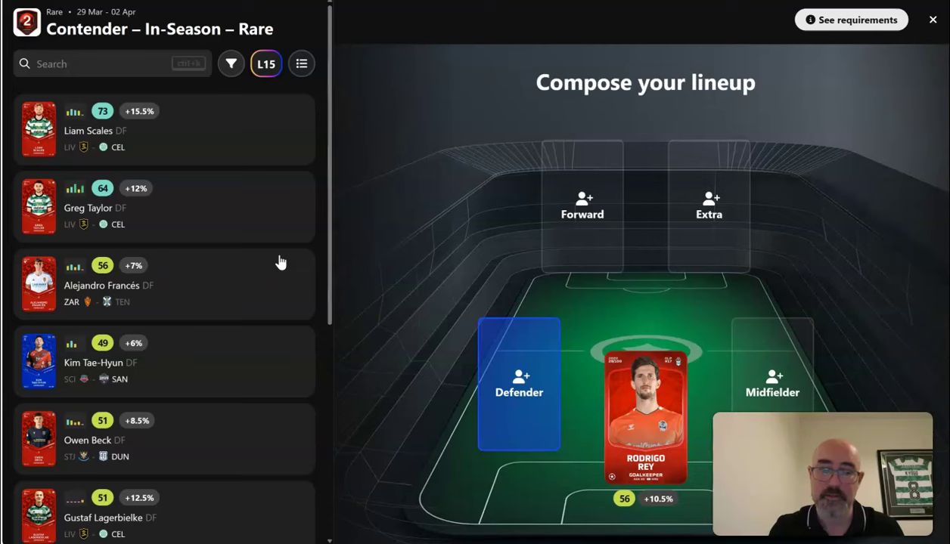
pyautogui.click(212, 211)
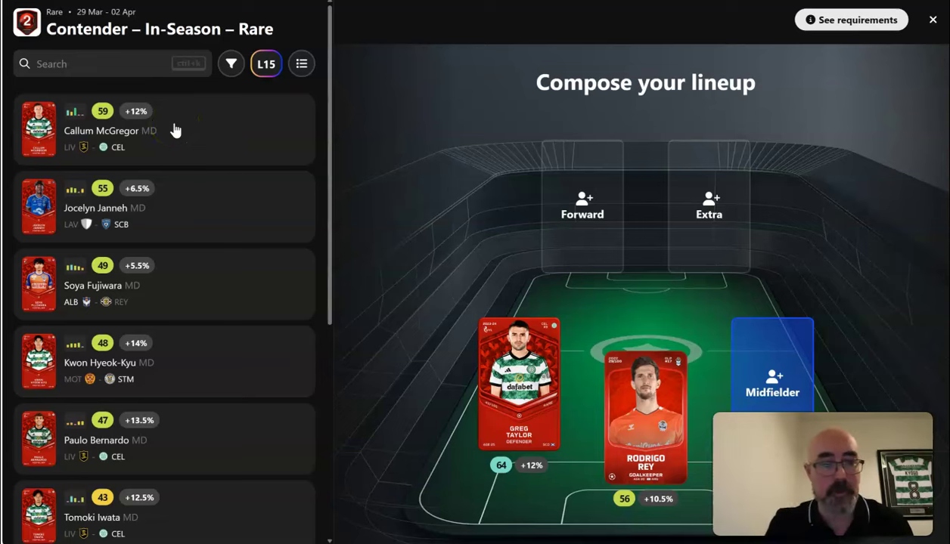
# - Turn off the In-Season cards only filter and add Yoon Bit-Garam (+11%) as midfielder
pyautogui.click(230, 65)
pyautogui.click(291, 203)
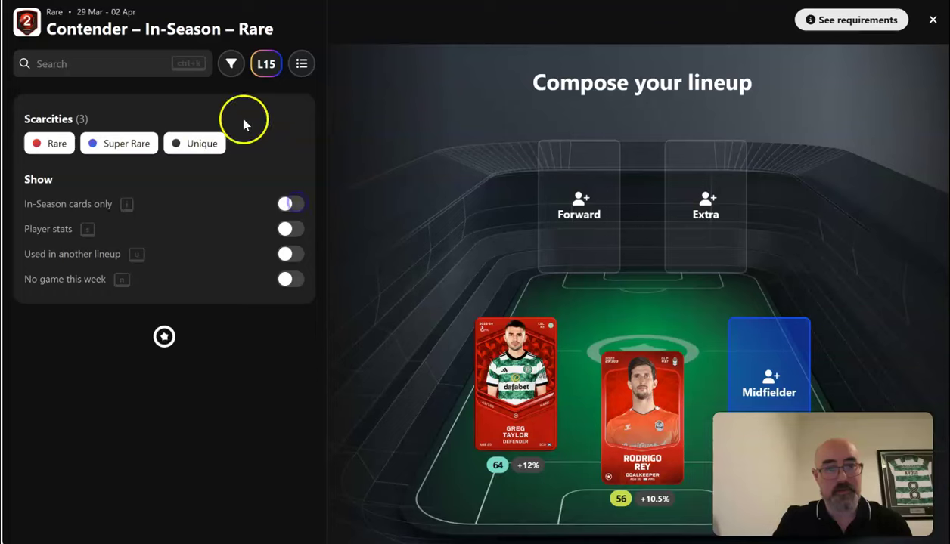
pyautogui.click(231, 65)
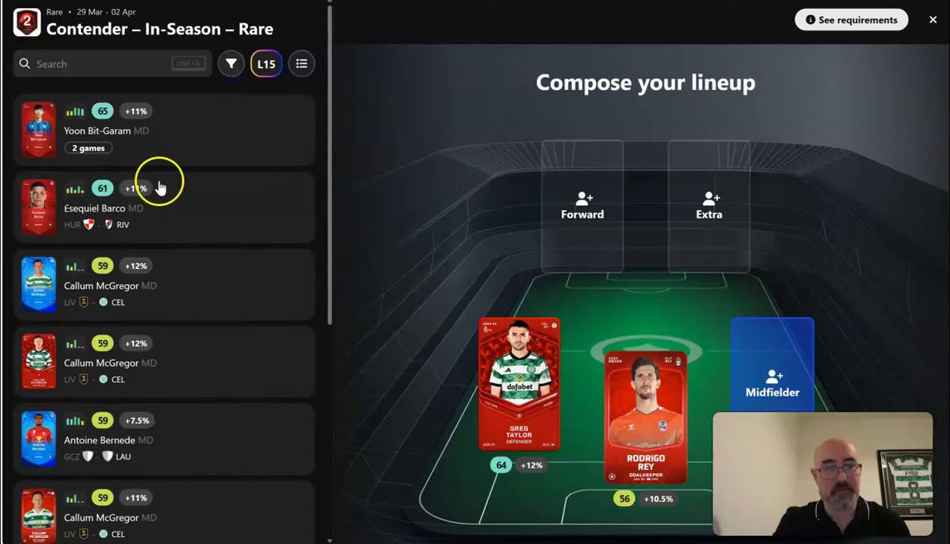
pyautogui.moveTo(94, 151)
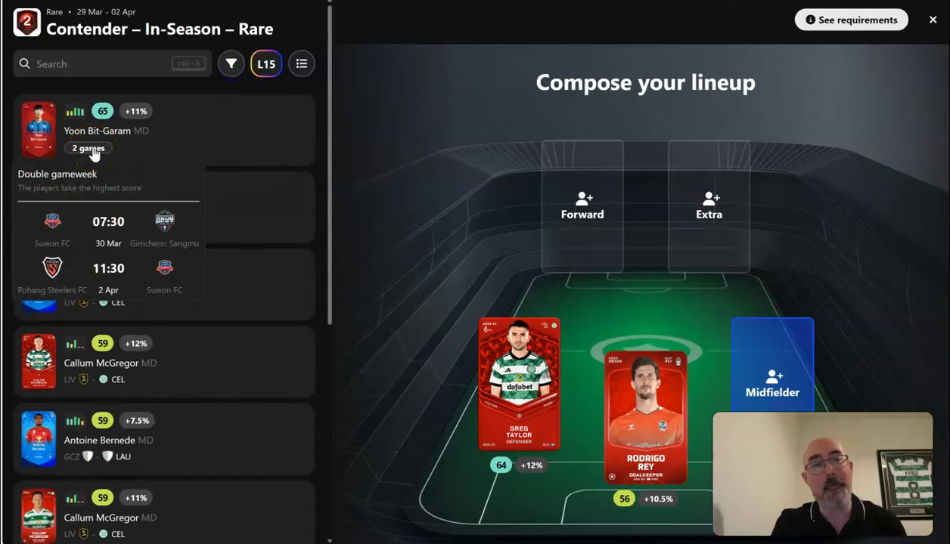
pyautogui.click(236, 151)
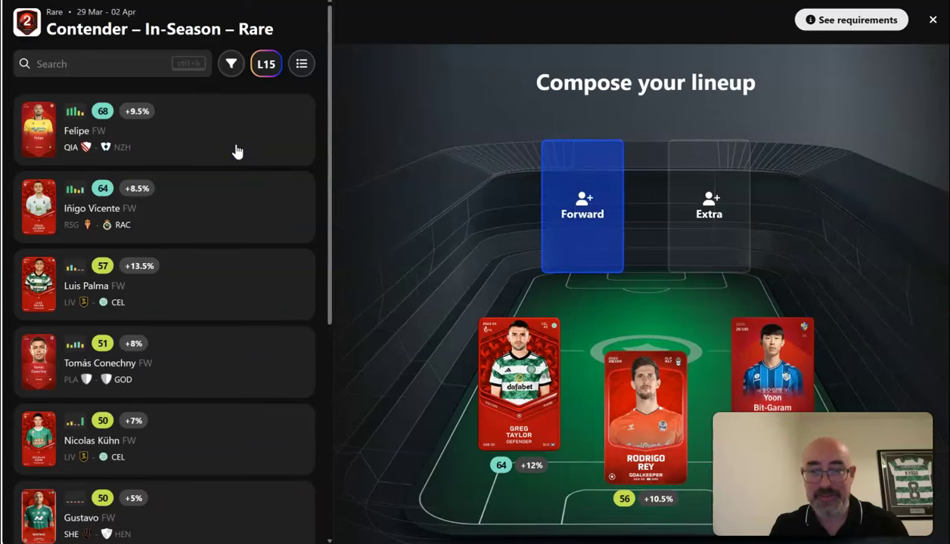
# - Remove Yoon Bit-Garam from the midfielder slot and show In-Season cards only again
pyautogui.click(790, 338)
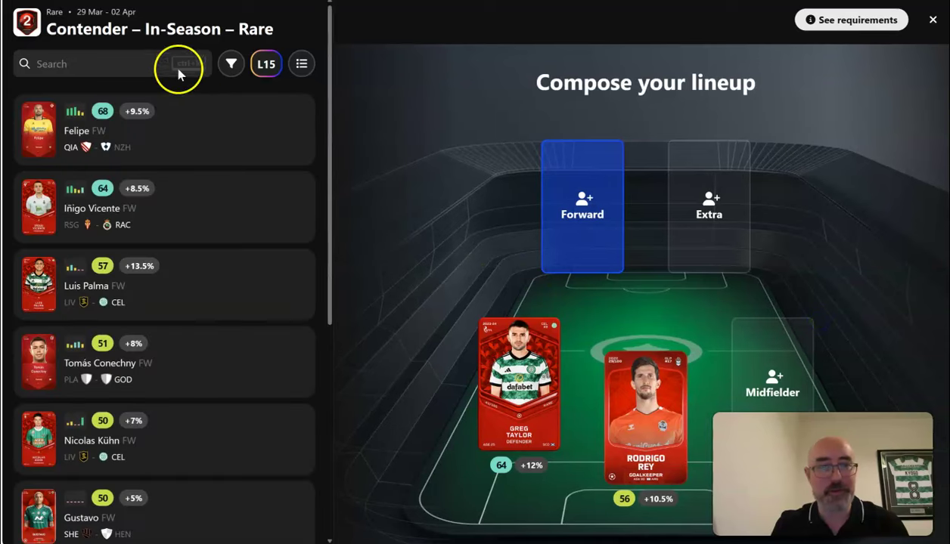
pyautogui.click(230, 64)
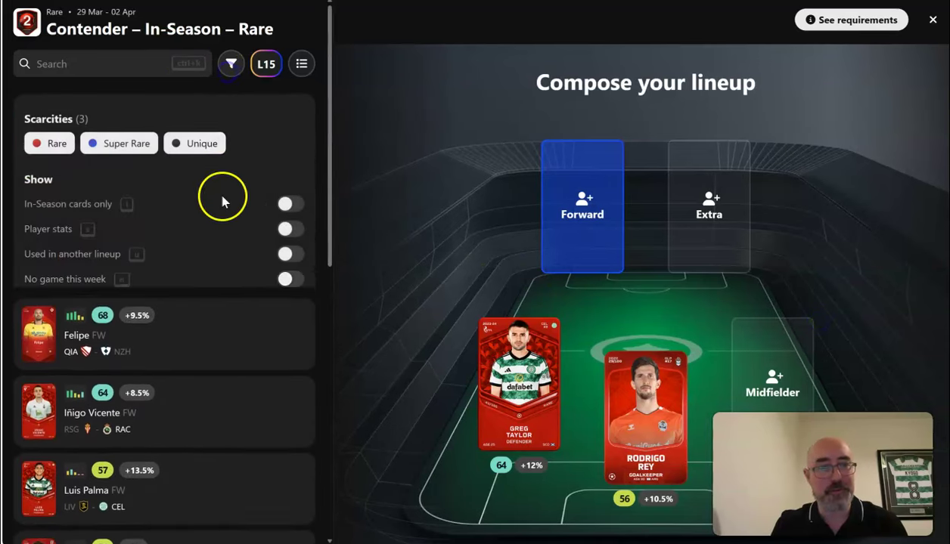
pyautogui.click(287, 205)
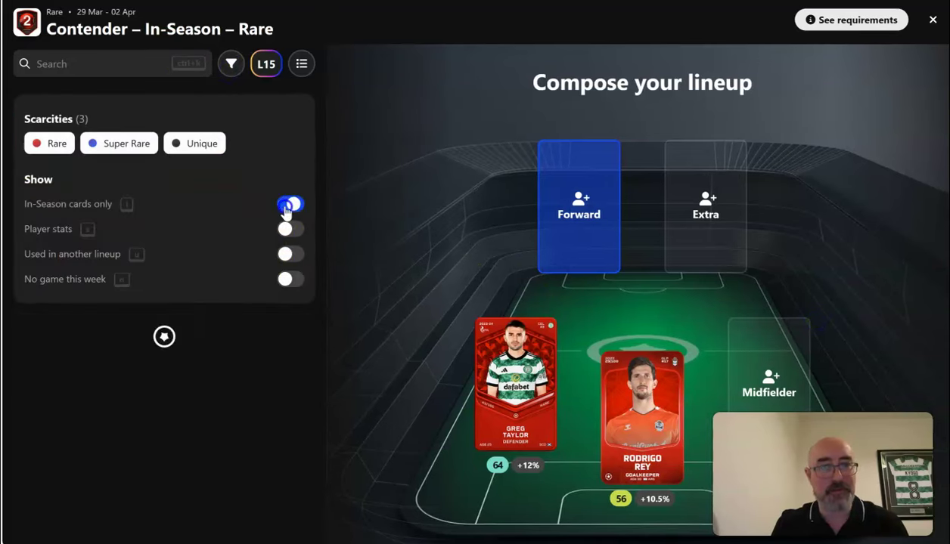
pyautogui.click(230, 64)
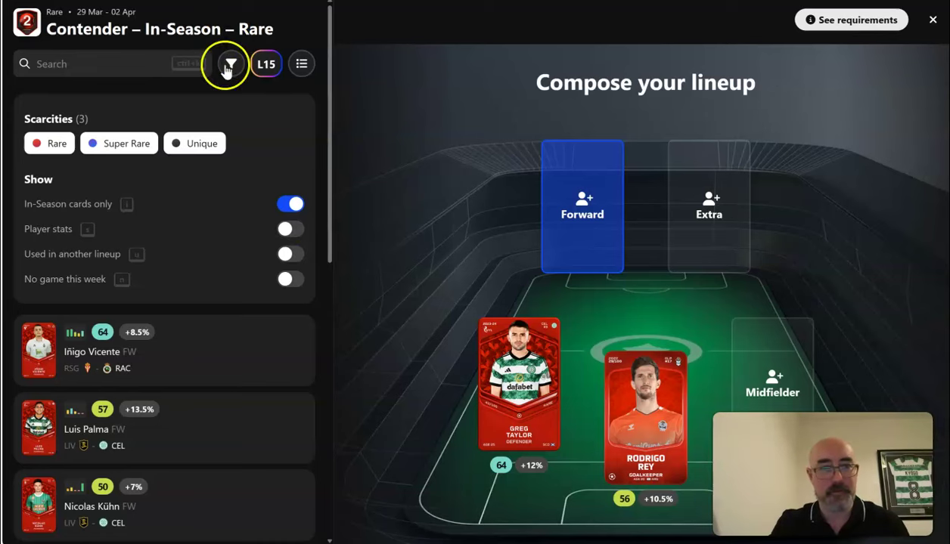
# - Add Callum McGregor (+12%) as midfielder and Kyogo Furuhashi (+15%) as forward from the In-Season cards
pyautogui.click(751, 359)
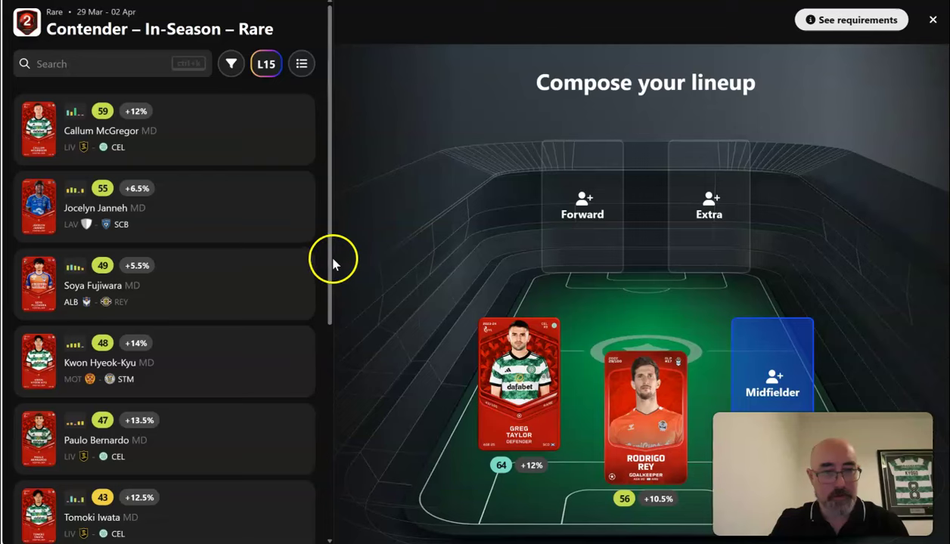
pyautogui.moveTo(332, 261); pyautogui.dragTo(334, 211)
pyautogui.click(181, 150)
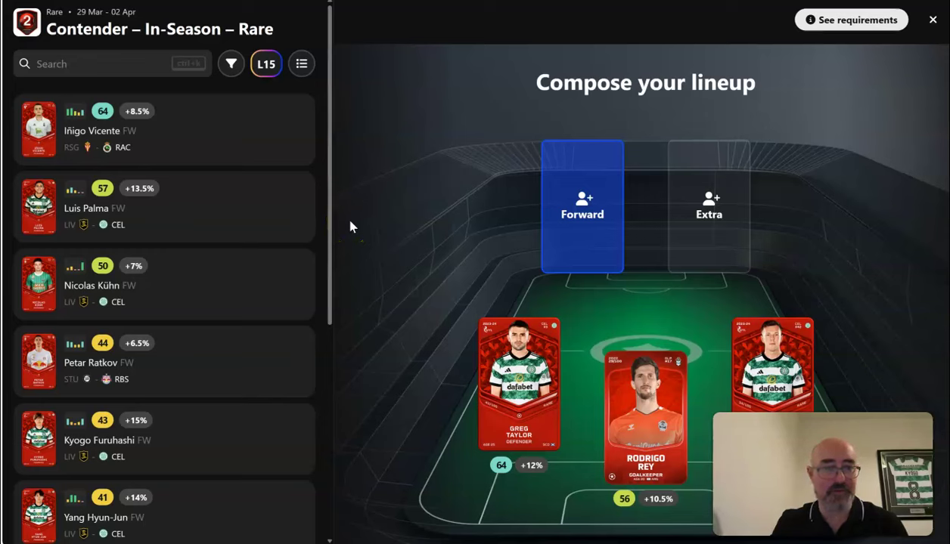
pyautogui.click(207, 430)
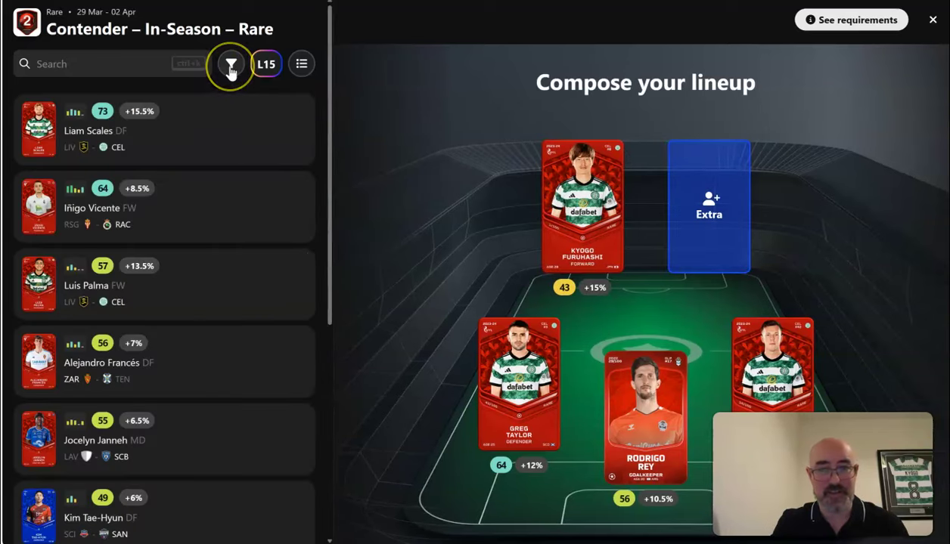
# - Add Liam Scales (+15.5%) as Extra, make him captain, and confirm the Team B lineup, returning to the competition overview
pyautogui.click(161, 142)
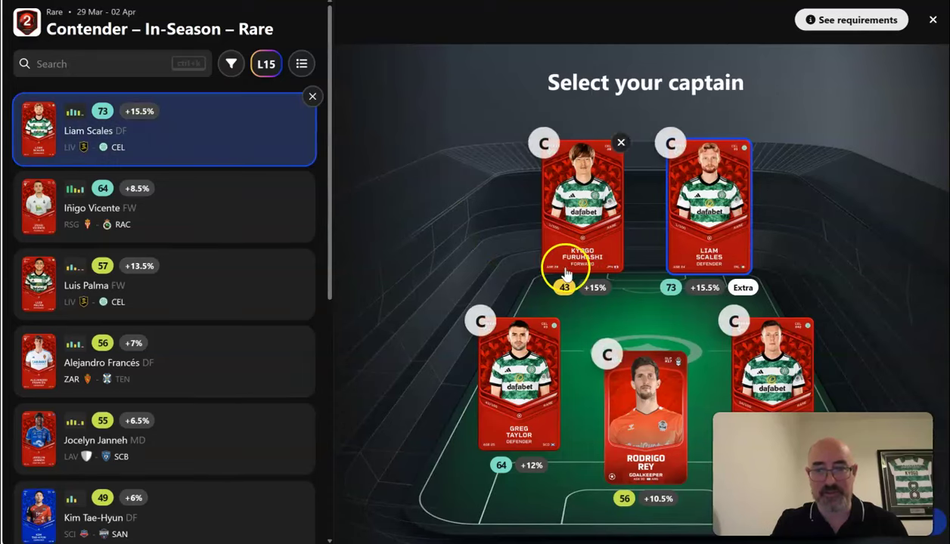
pyautogui.click(668, 145)
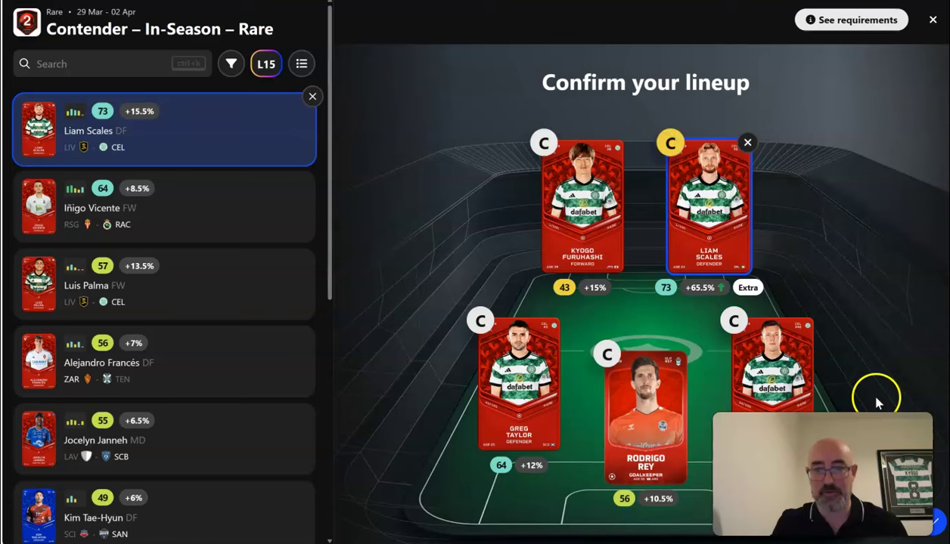
pyautogui.click(940, 523)
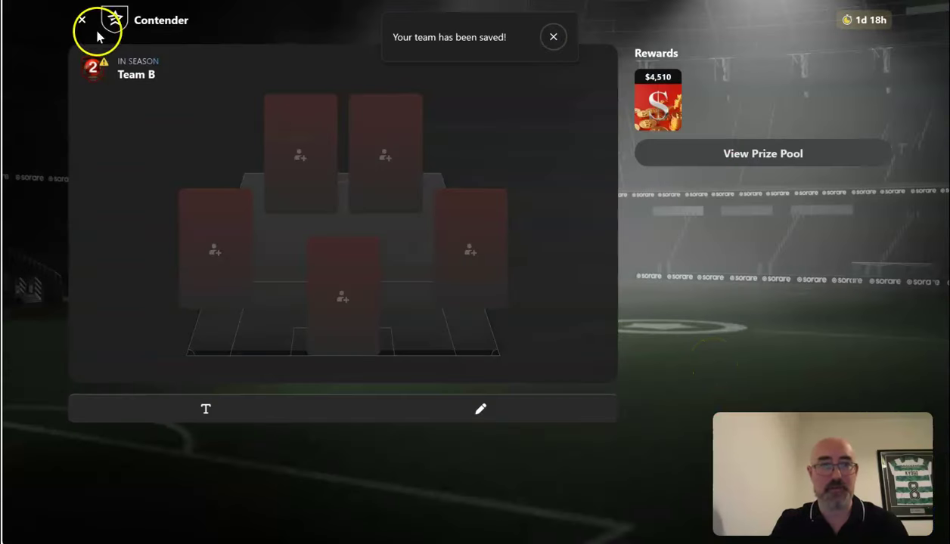
pyautogui.press('Escape')
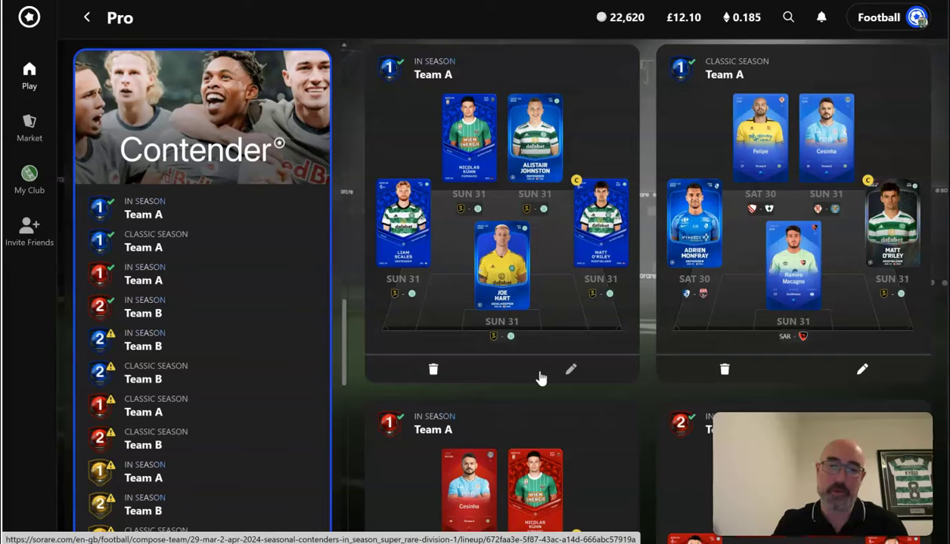
# - Find the Contender Classic-Season Rare Team A in the Pro overview and start composing its lineup
pyautogui.moveTo(346, 338); pyautogui.dragTo(344, 359)
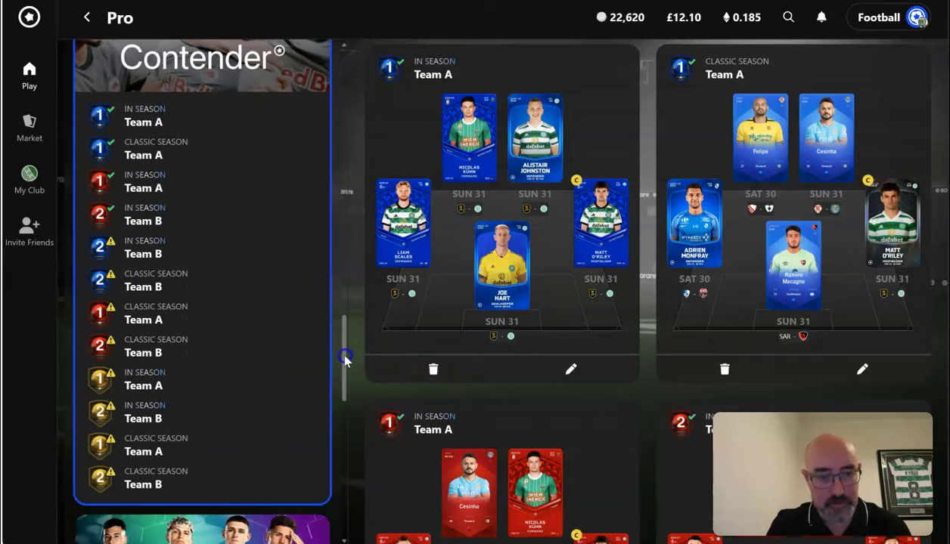
pyautogui.scroll(-1, 344, 360)
pyautogui.scroll(-1, 344, 361)
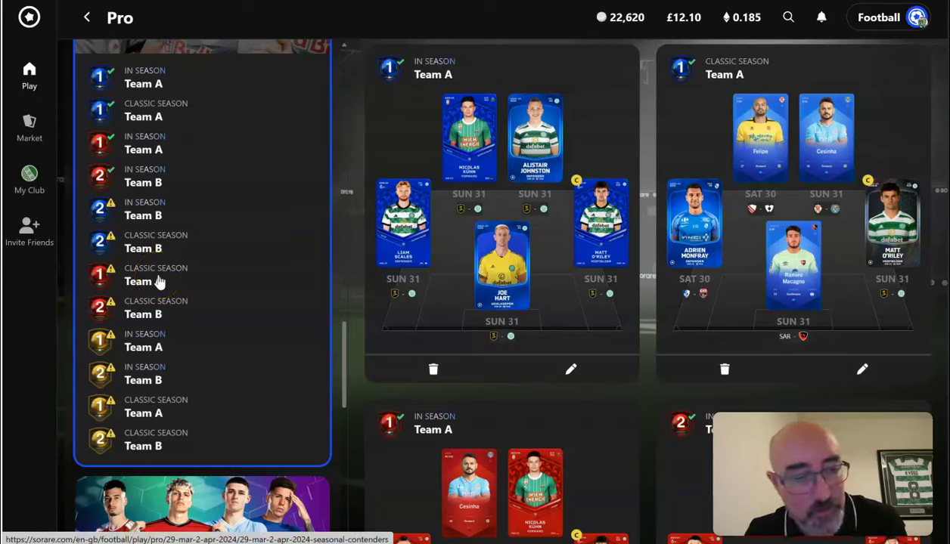
pyautogui.click(649, 290)
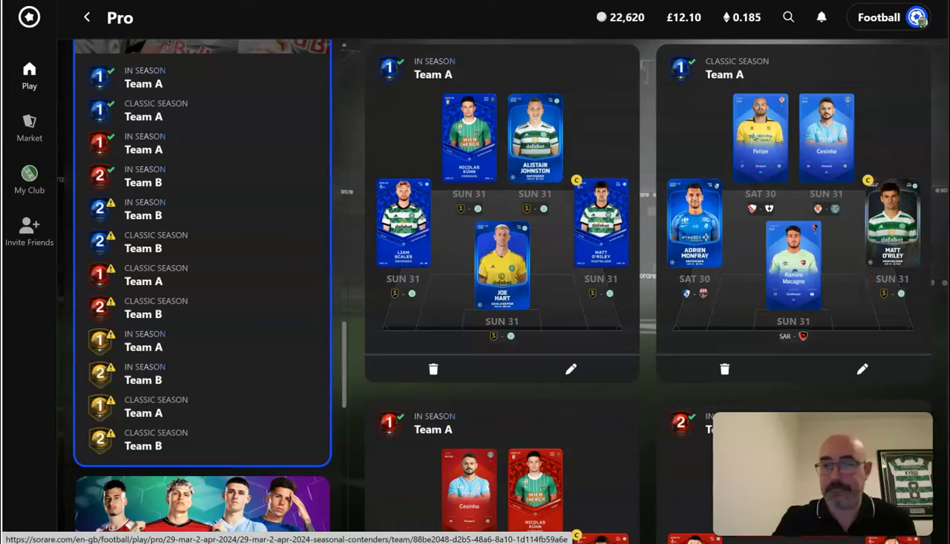
pyautogui.scroll(-10, 639, 287)
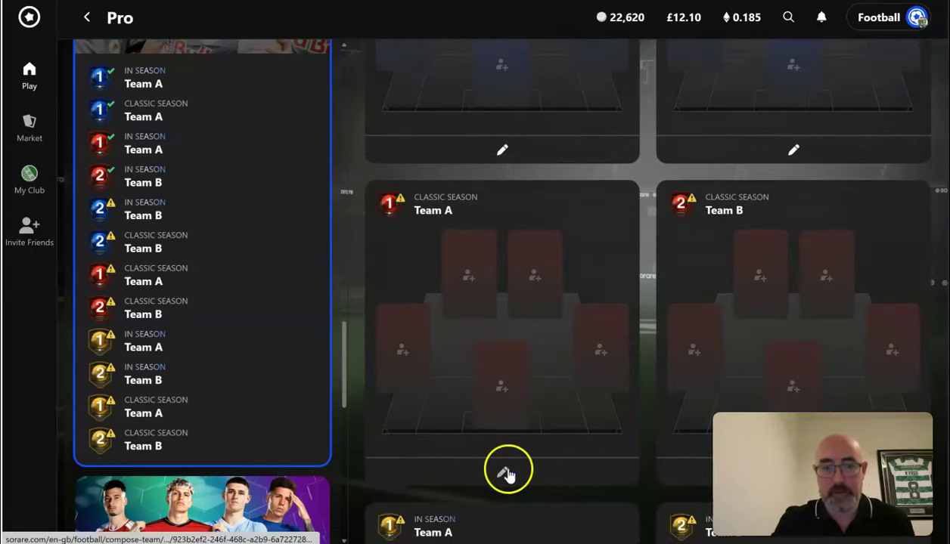
pyautogui.click(505, 469)
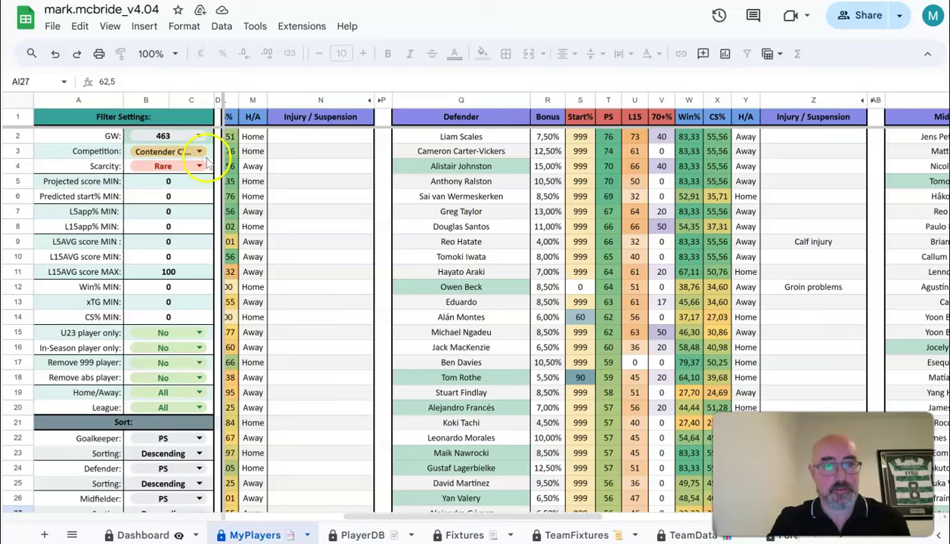
# - Check the Rare goalkeepers in the MyPlayers Google Sheet and, in Sorare, add Keisuke Osako (+9.5%) as goalkeeper before browsing the defenders
pyautogui.click(288, 519)
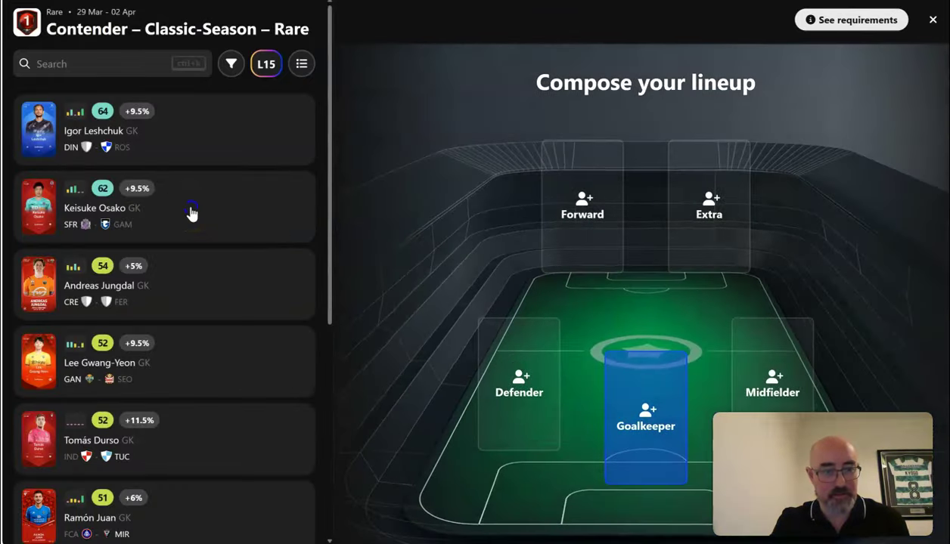
pyautogui.click(191, 215)
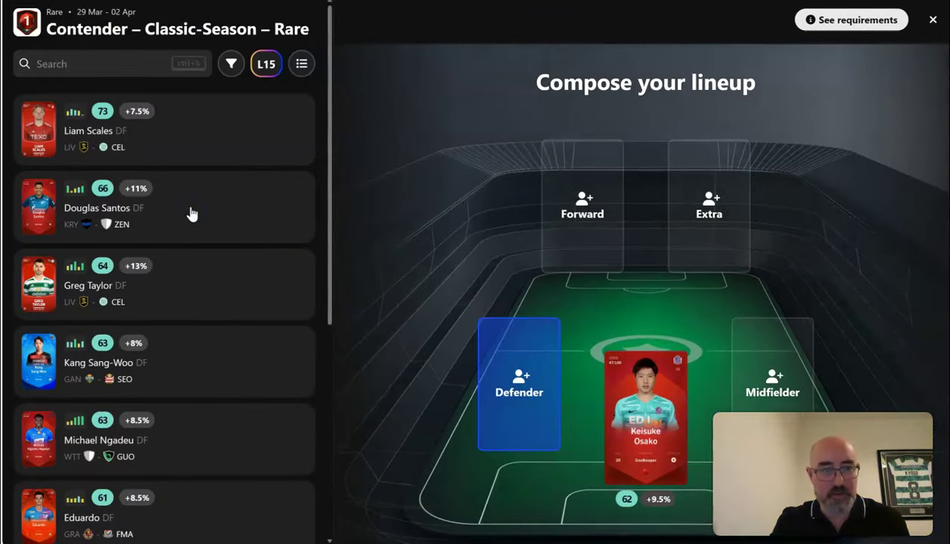
pyautogui.moveTo(331, 182)
pyautogui.mouseDown()
pyautogui.moveTo(329, 377)
pyautogui.moveTo(325, 184)
pyautogui.mouseUp()
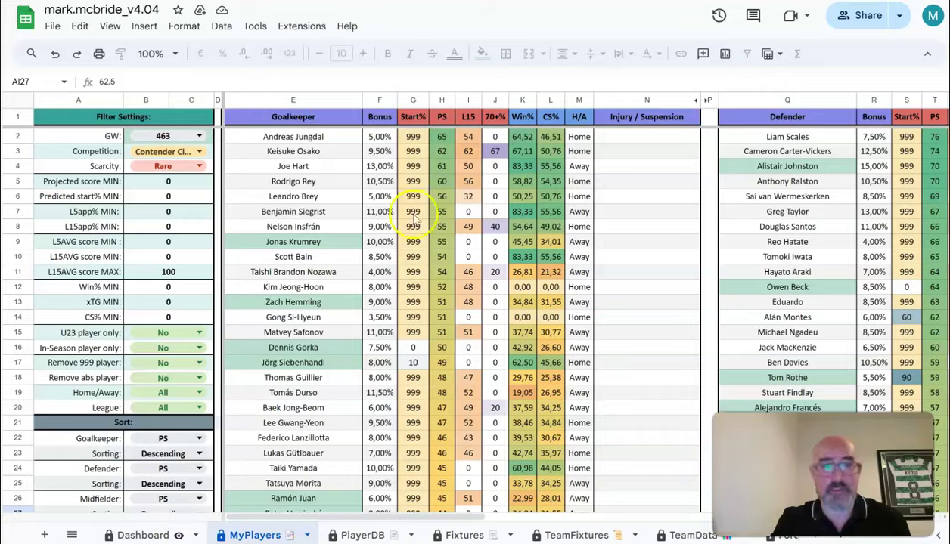
pyautogui.moveTo(375, 517); pyautogui.dragTo(490, 537)
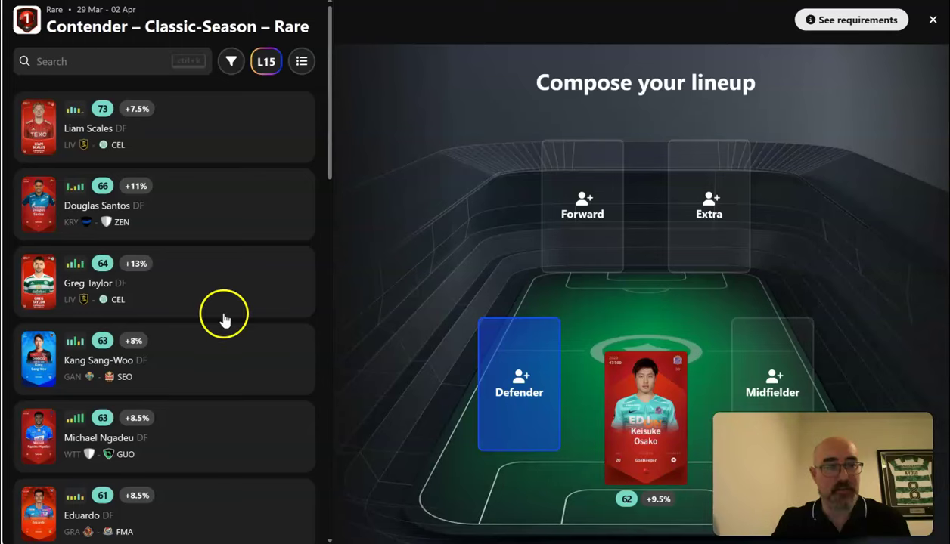
pyautogui.click(155, 220)
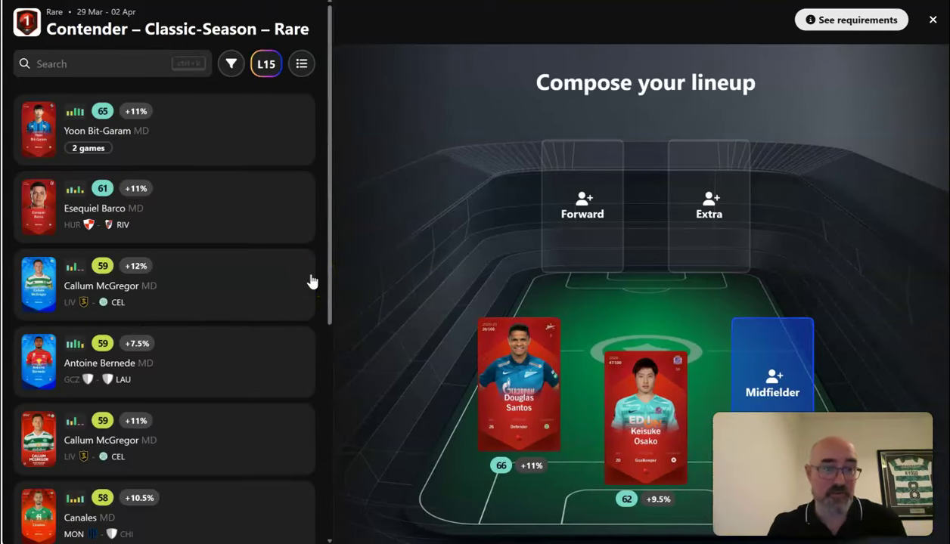
pyautogui.click(115, 140)
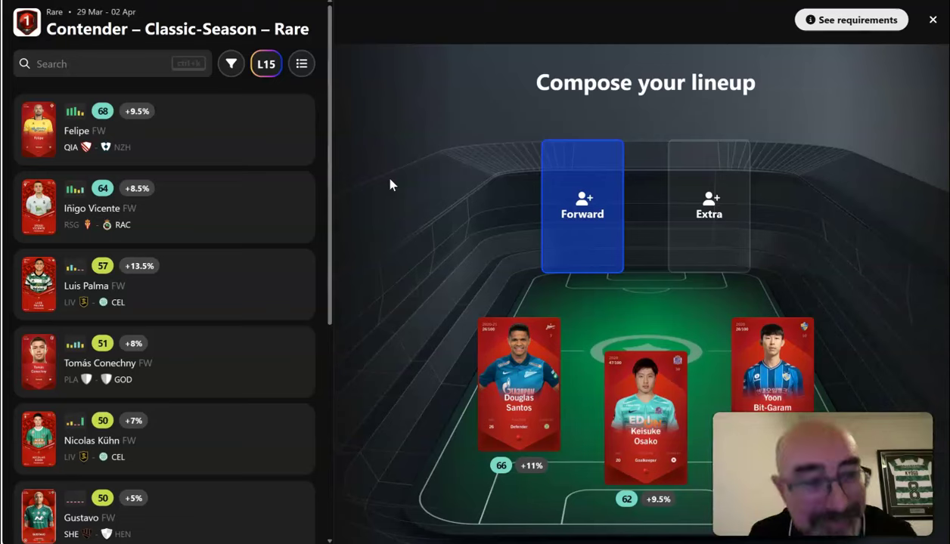
pyautogui.click(171, 157)
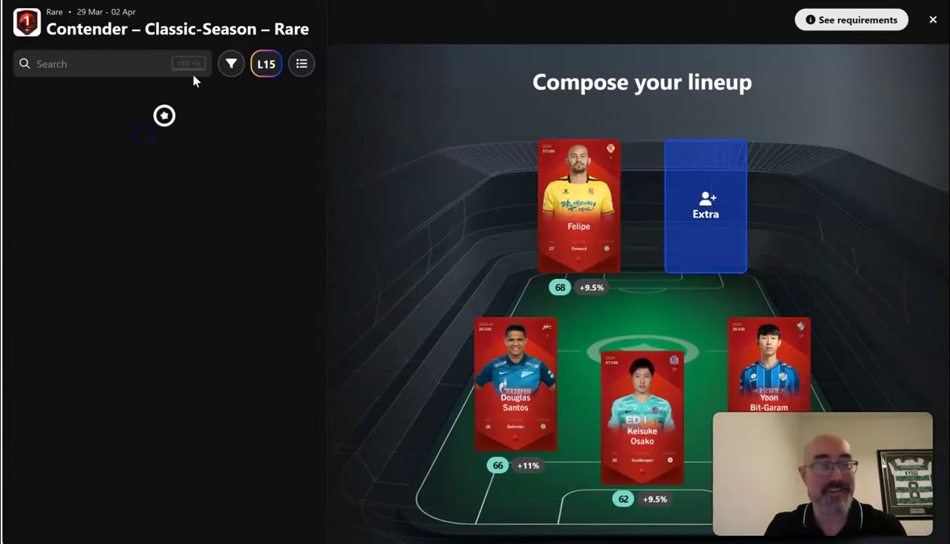
pyautogui.hotkey('alt', 'Tab')
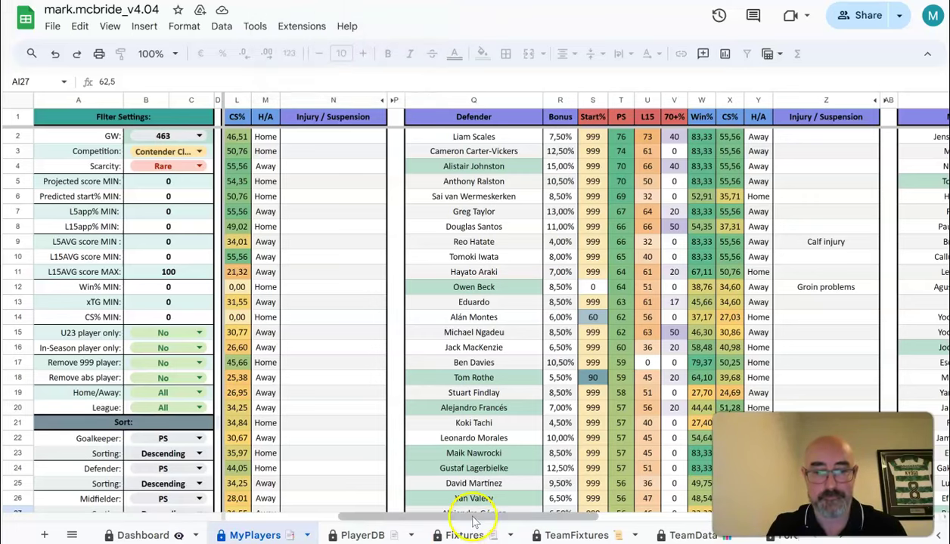
pyautogui.moveTo(470, 516); pyautogui.dragTo(488, 517)
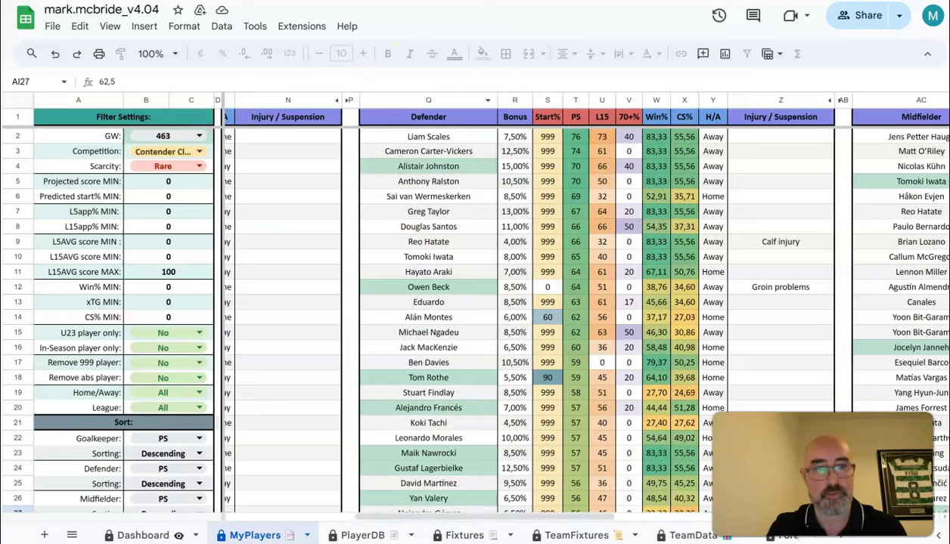
pyautogui.hotkey('alt', 'Tab')
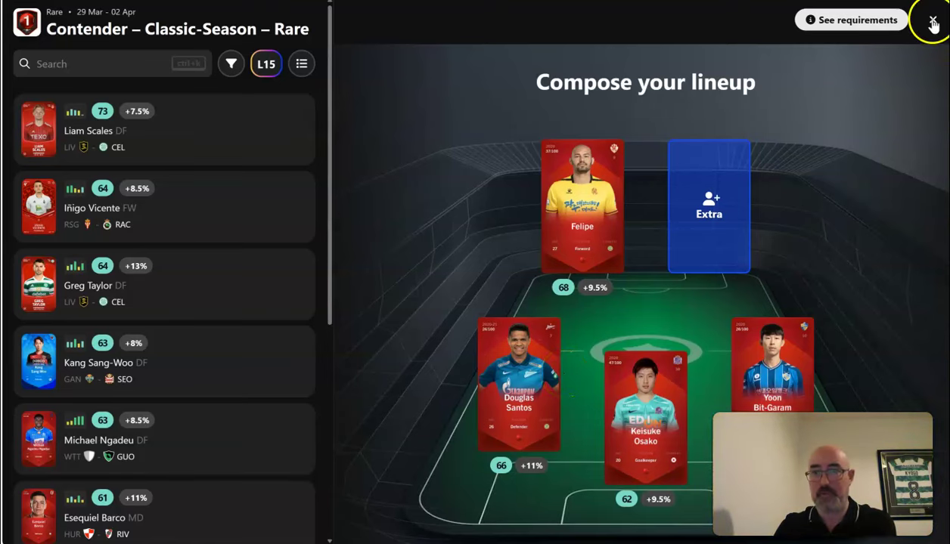
pyautogui.click(872, 86)
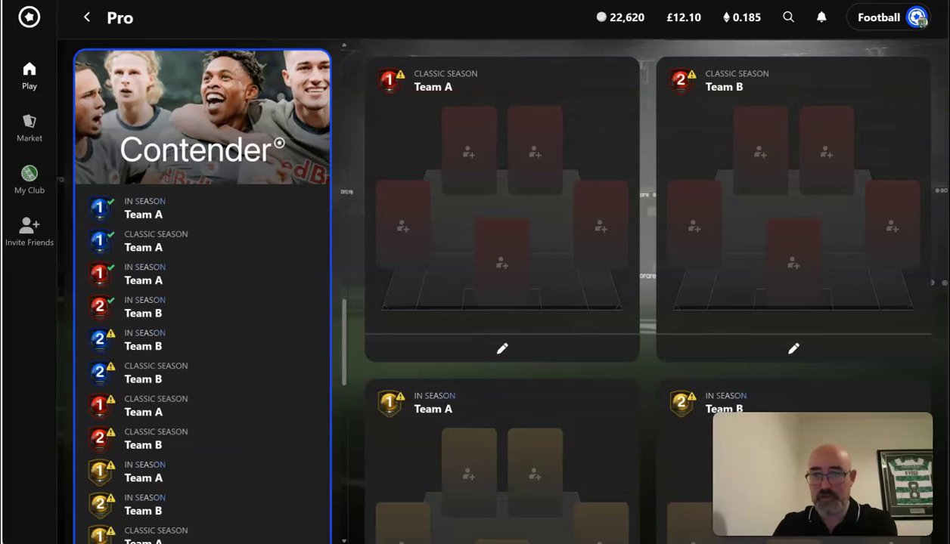
# - Open the Global All-Star competition and start composing a Rare team
pyautogui.scroll(-4, 643, 287)
pyautogui.moveTo(345, 333); pyautogui.dragTo(345, 471)
pyautogui.click(177, 373)
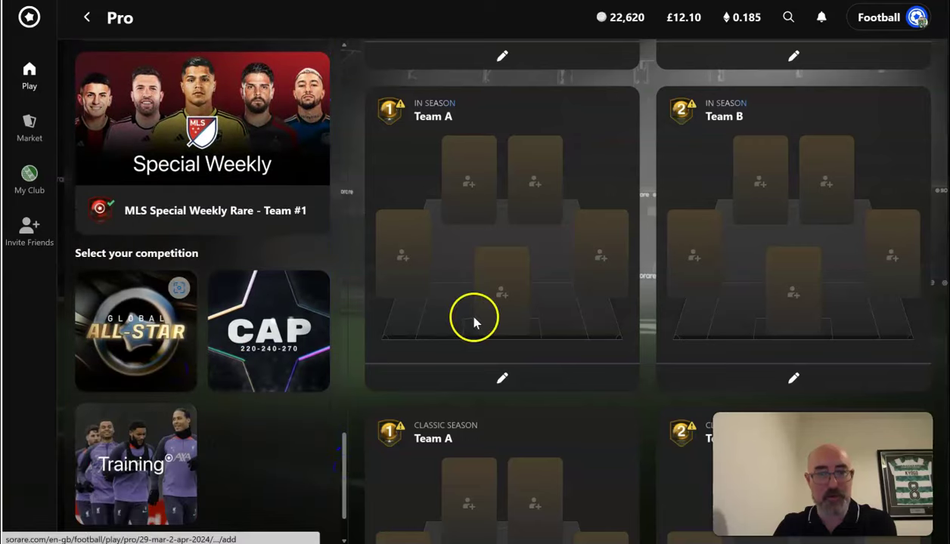
pyautogui.click(343, 388)
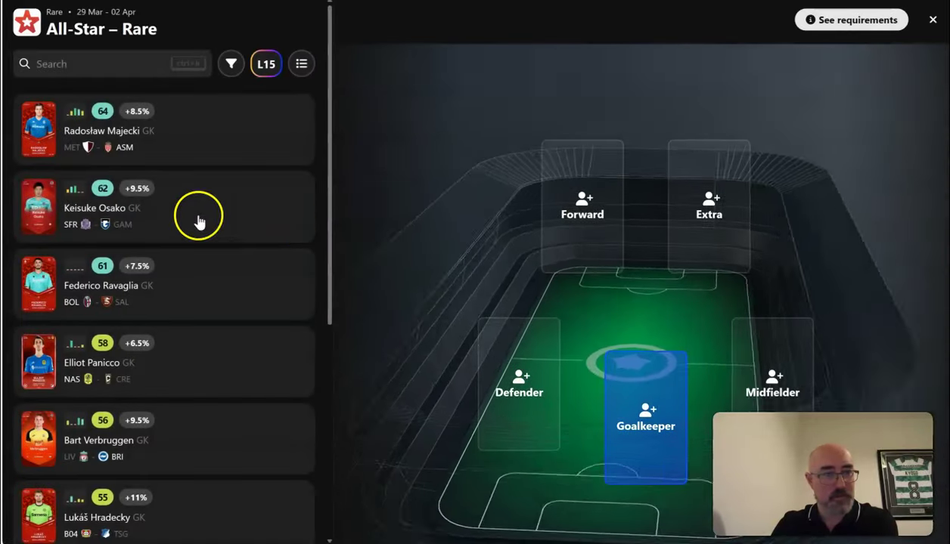
# - Fill the All-Star Rare lineup with goalkeeper Keisuke Osako, defender Douglas Santos, midfielder Yoon Bit-Garam and forward Felipe
pyautogui.click(193, 215)
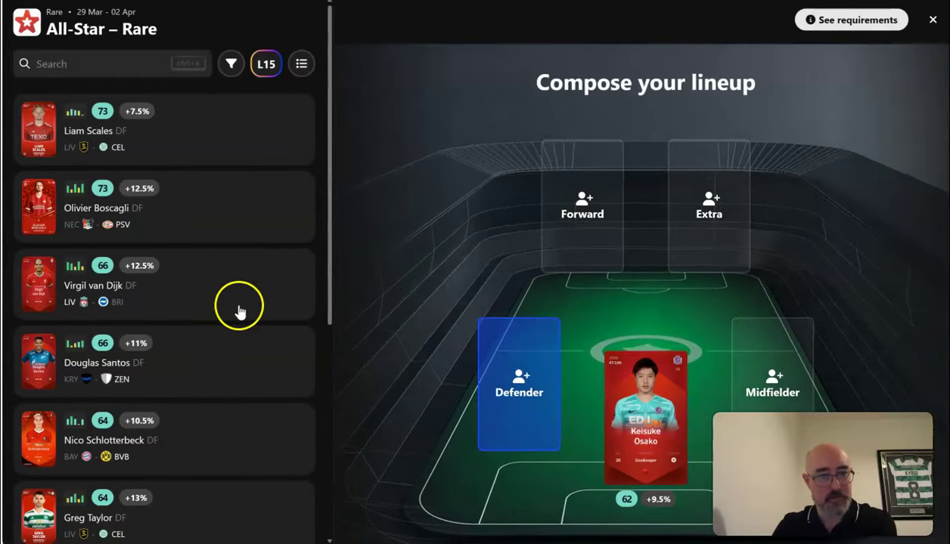
pyautogui.click(210, 363)
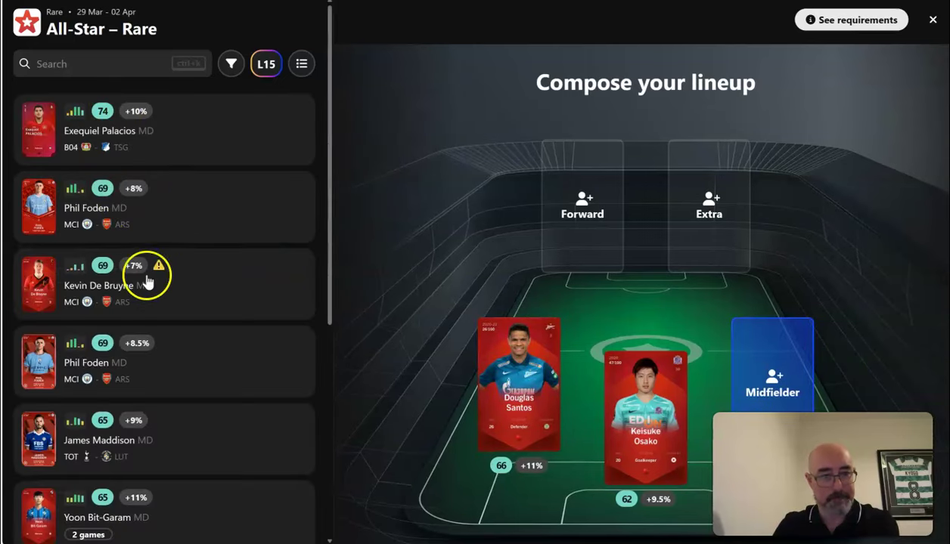
pyautogui.click(239, 518)
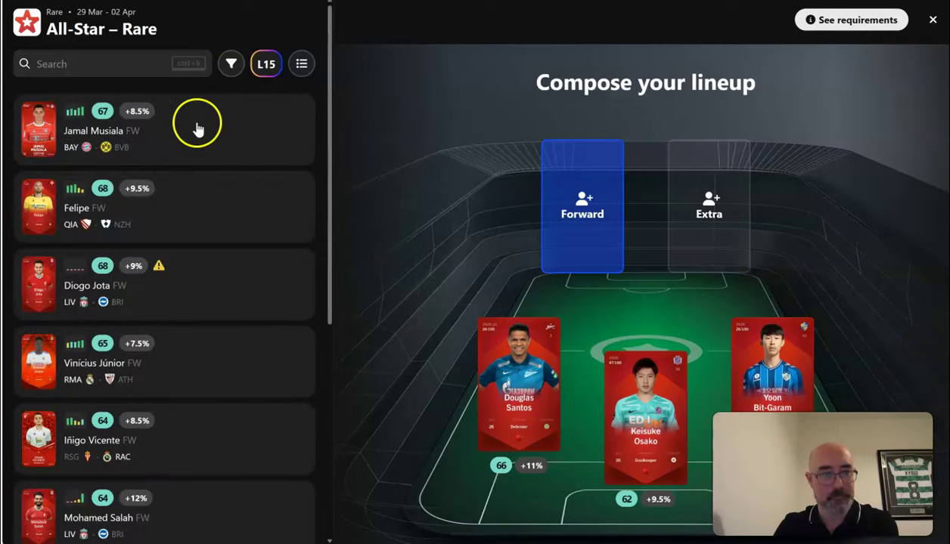
pyautogui.click(169, 211)
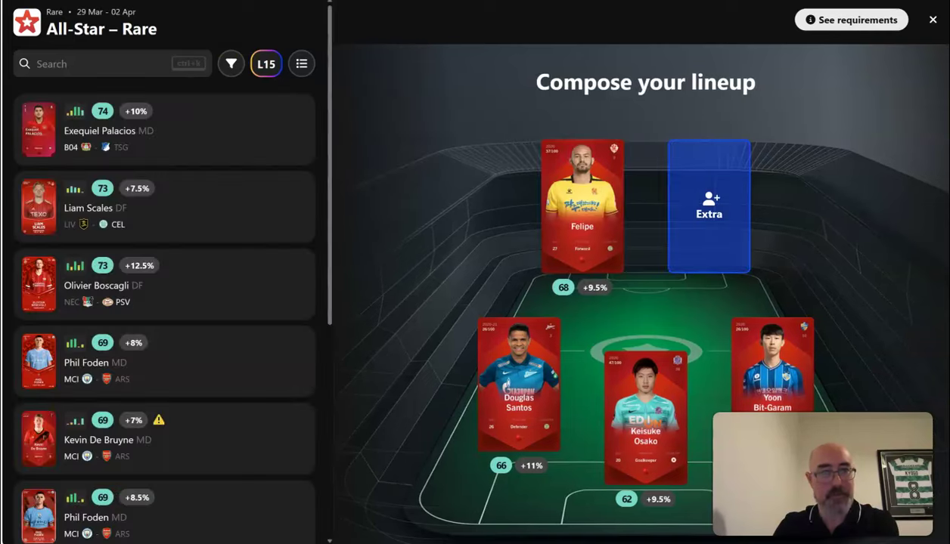
# - Compare the midfielders and forwards in the MyPlayers sheet and search the All-Star player list for "vic"
pyautogui.hotkey('alt', 'Tab')
pyautogui.moveTo(465, 520); pyautogui.dragTo(733, 520)
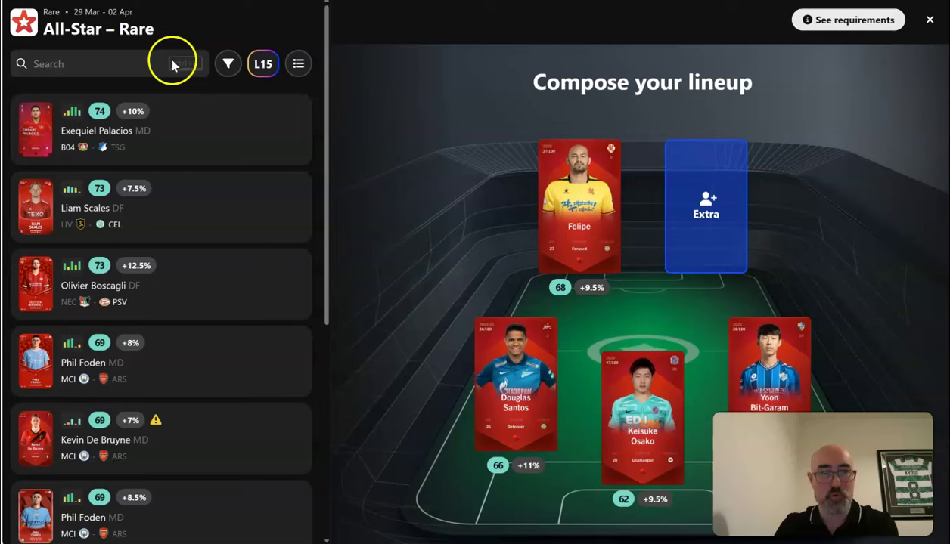
pyautogui.click(121, 62)
pyautogui.write('in')
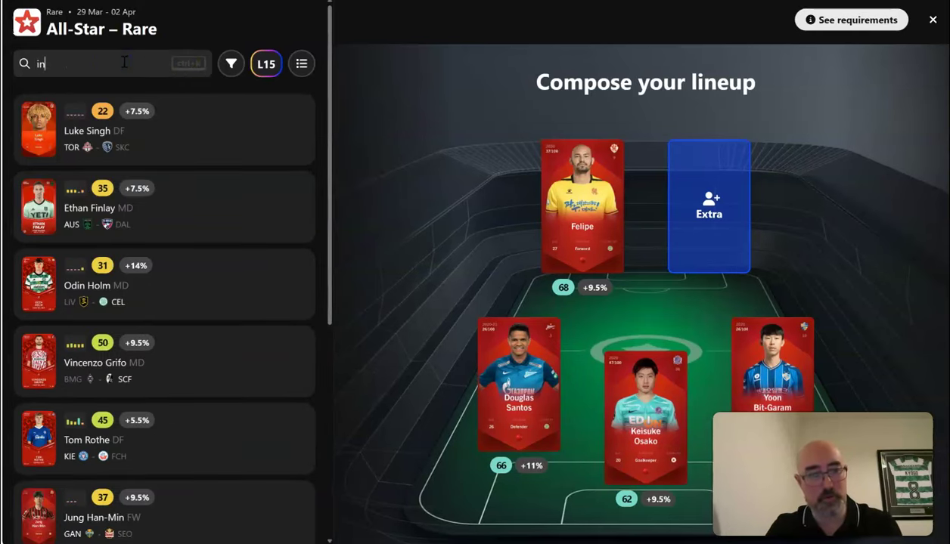
pyautogui.press('BackSpace')
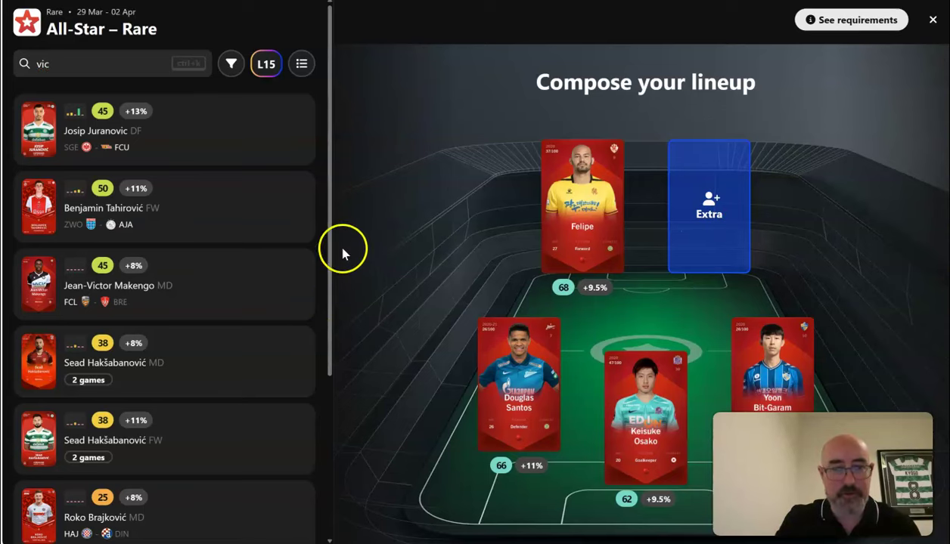
pyautogui.moveTo(327, 239); pyautogui.dragTo(314, 224)
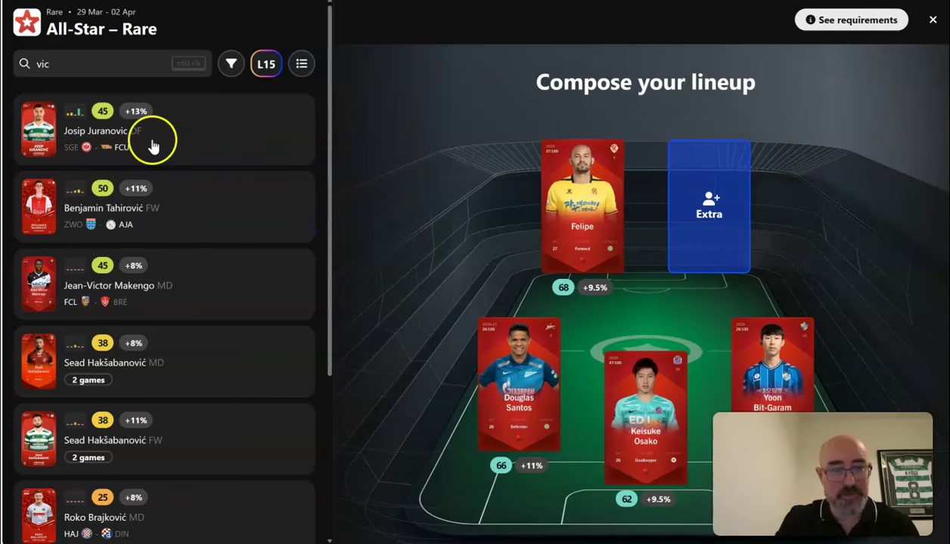
pyautogui.click(73, 65)
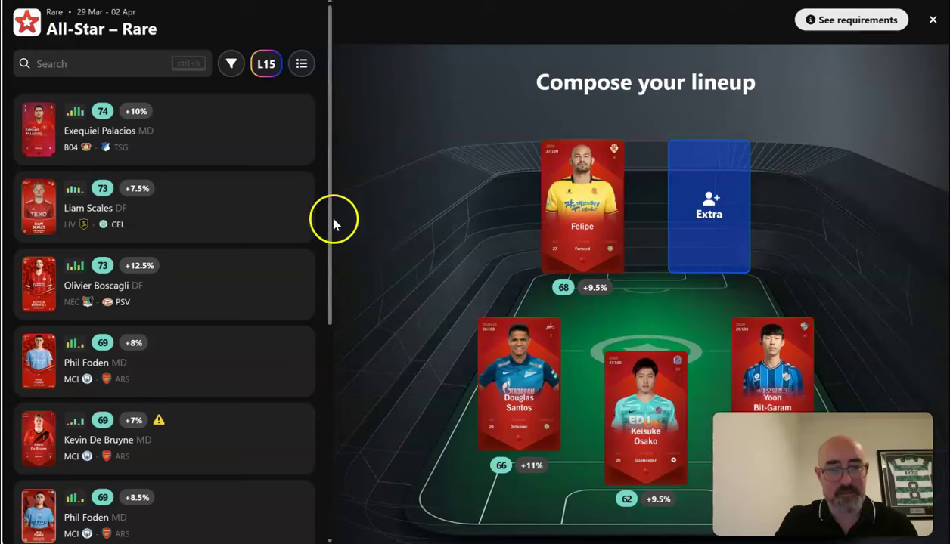
# - Complete and submit the All-Star Rare lineup with Iñigo Vicente as the extra player and Yoon Bit-Garam as captain
pyautogui.moveTo(329, 213); pyautogui.dragTo(322, 526)
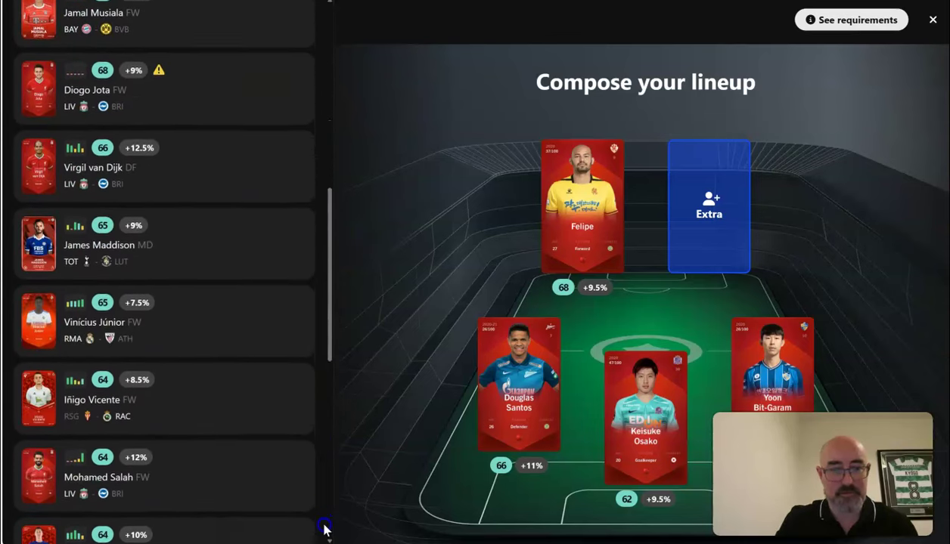
pyautogui.click(78, 333)
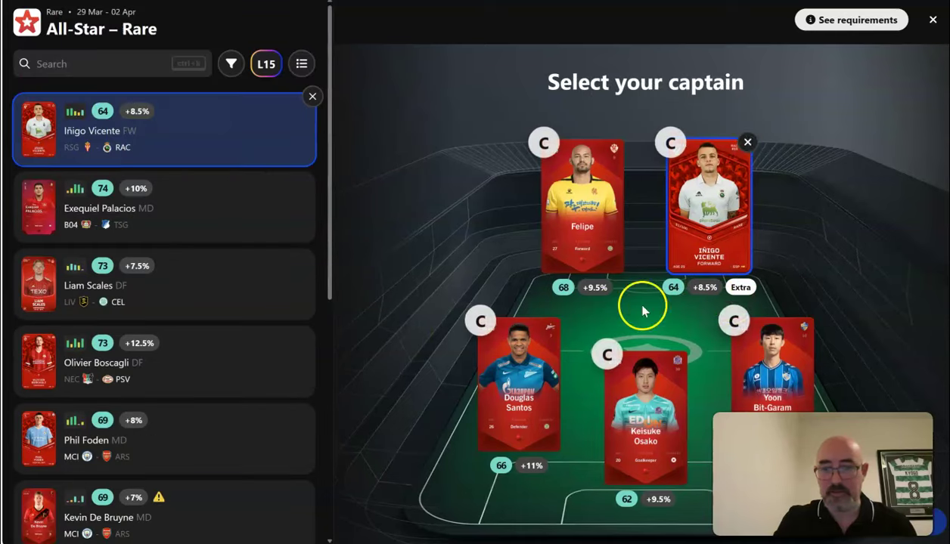
pyautogui.click(732, 321)
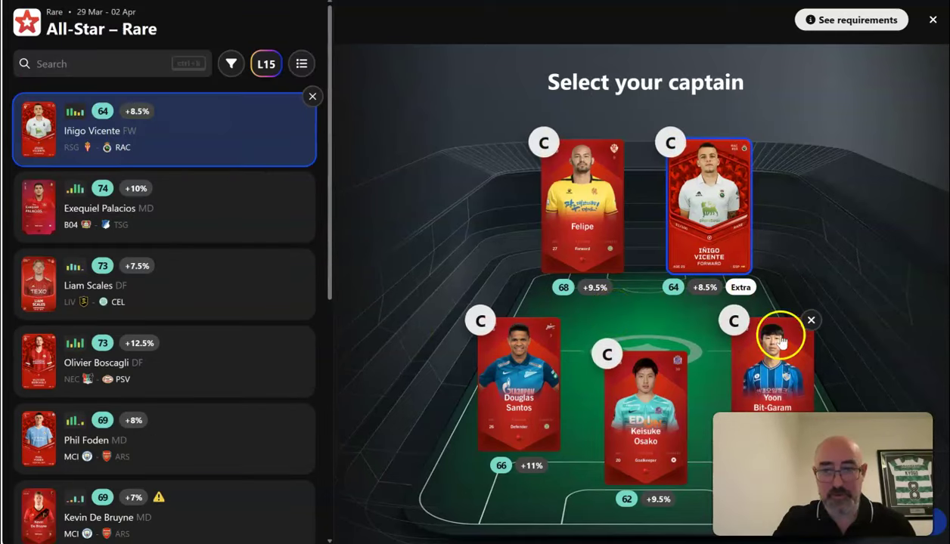
pyautogui.click(936, 527)
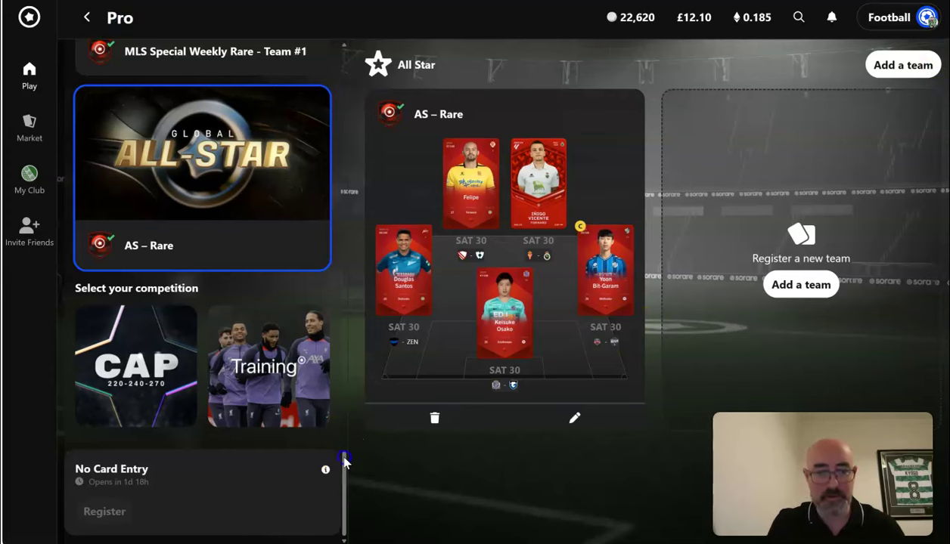
# - Return to the Contender competition and open the empty Rare Classic Season Team A for editing
pyautogui.moveTo(344, 461); pyautogui.dragTo(350, 312)
pyautogui.click(130, 323)
pyautogui.click(635, 454)
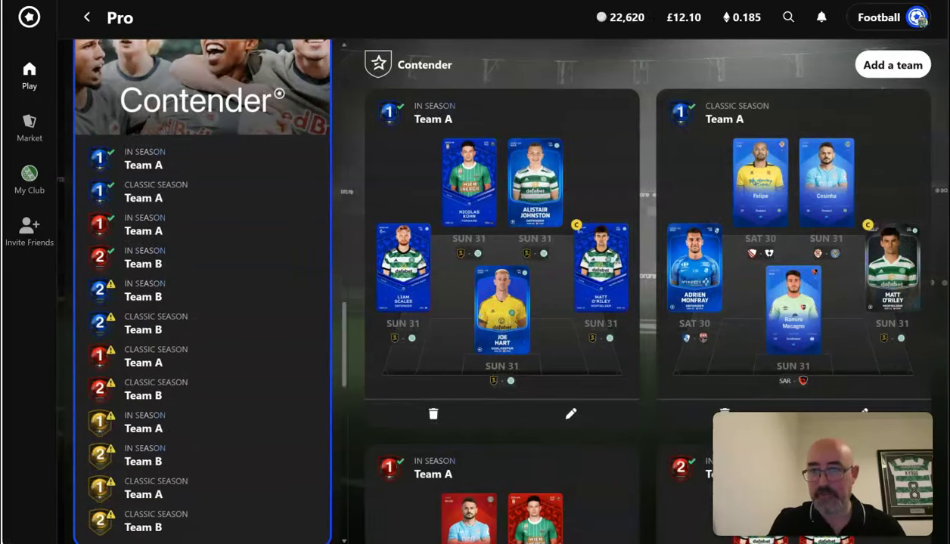
pyautogui.scroll(-10, 648, 287)
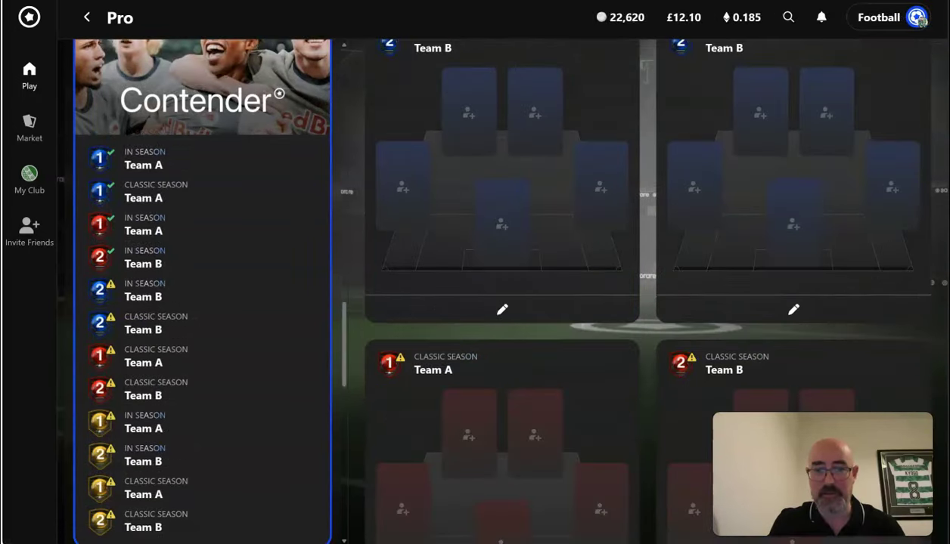
pyautogui.scroll(-4, 647, 287)
pyautogui.click(503, 356)
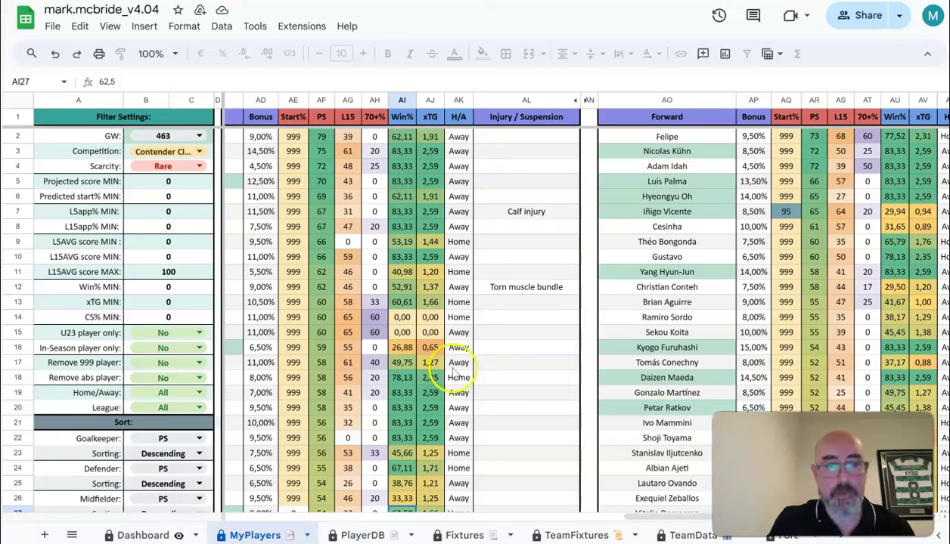
# - Using the MyPlayers sheet as reference, add goalkeeper Andreas Jungdal, defender Greg Taylor and midfielder Canales to the Contender Classic Season Rare lineup
pyautogui.click(318, 515)
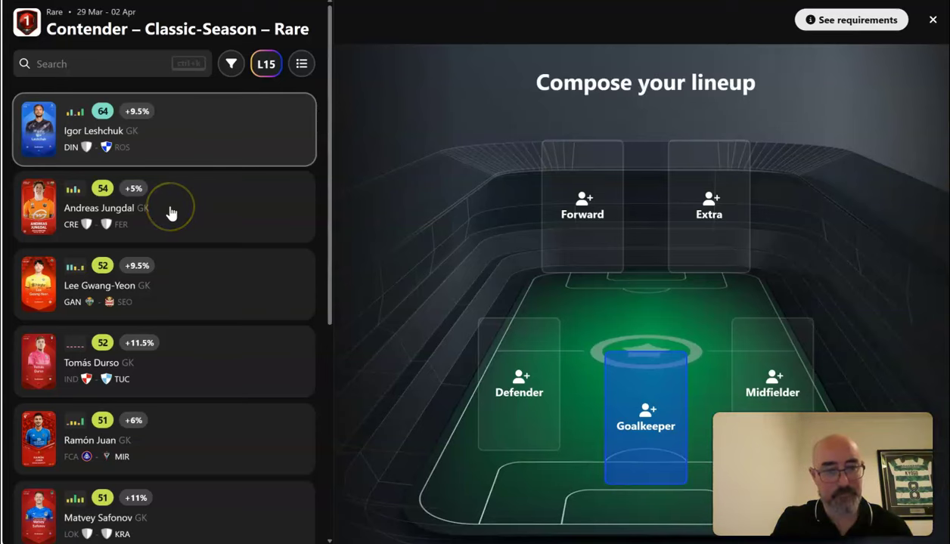
pyautogui.click(171, 214)
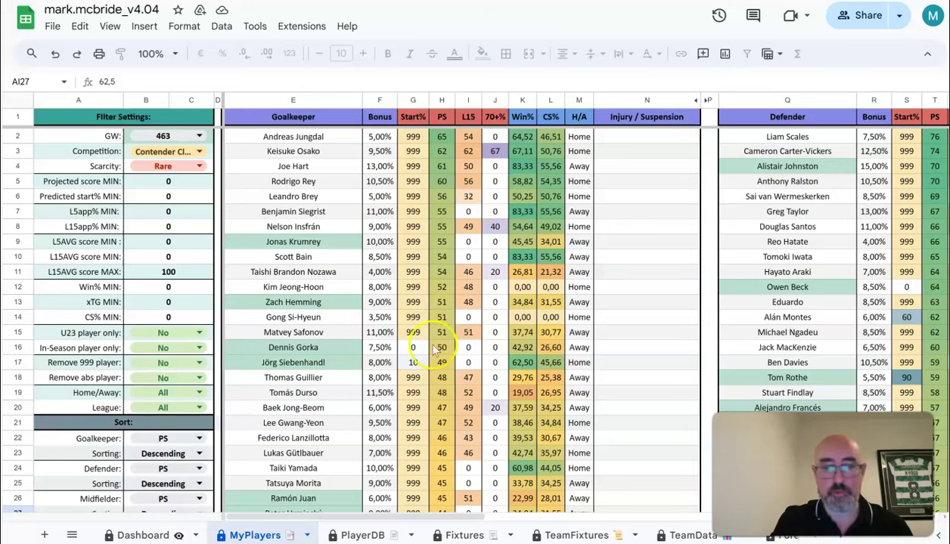
pyautogui.moveTo(439, 517); pyautogui.dragTo(552, 522)
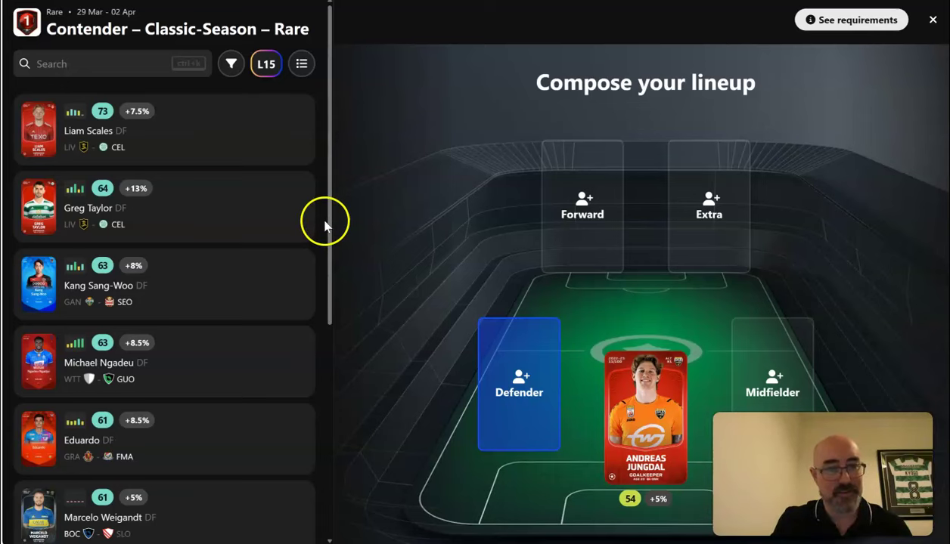
pyautogui.click(192, 215)
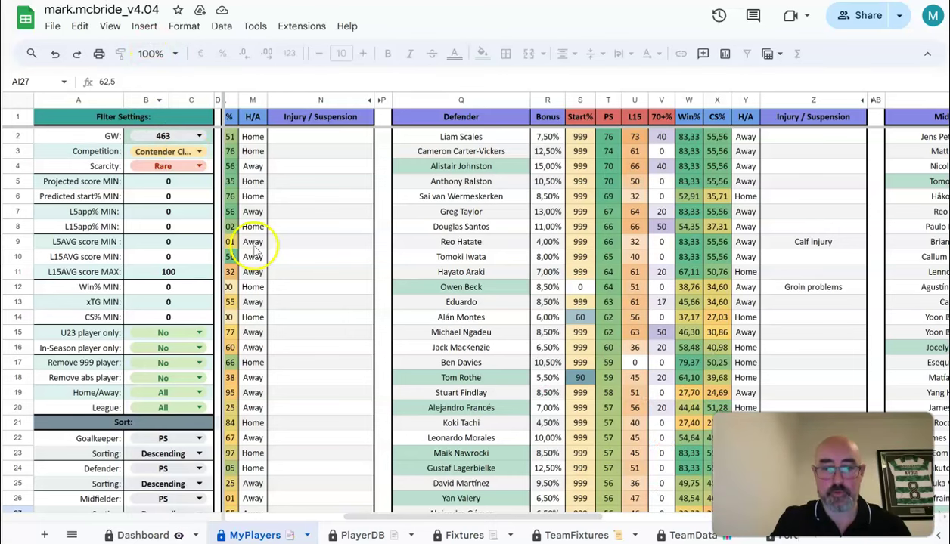
pyautogui.moveTo(409, 519); pyautogui.dragTo(567, 520)
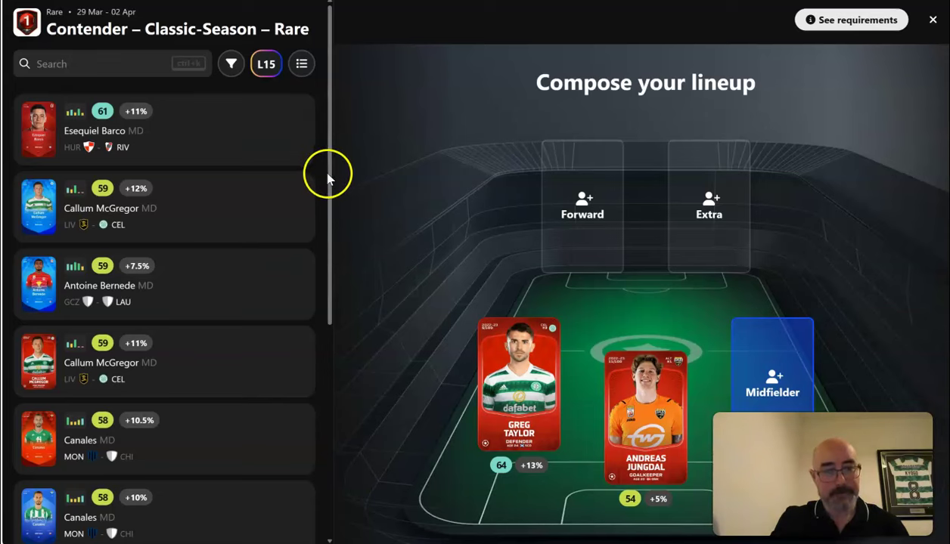
pyautogui.click(143, 438)
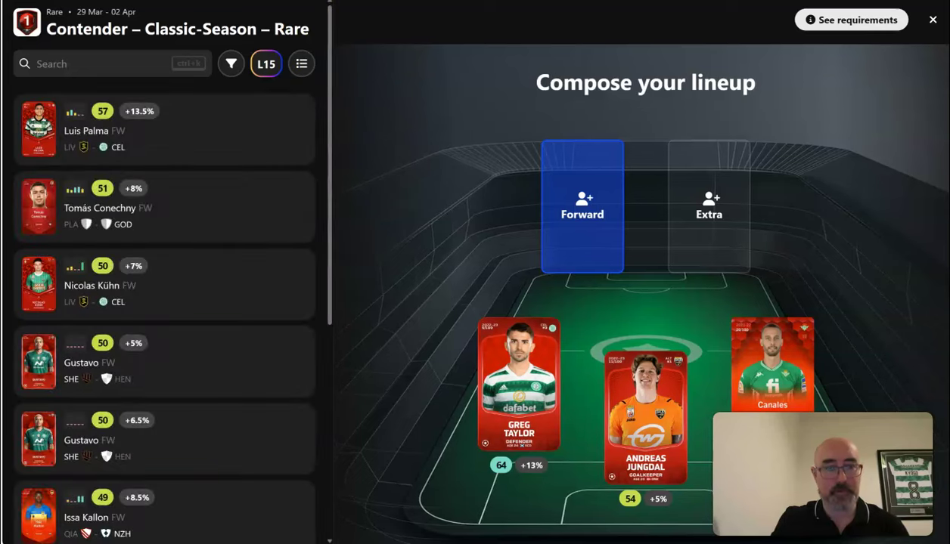
# - Compare the midfielders and forwards in the MyPlayers sheet and add Nicolas Kühn as forward to the Contender Classic Season Rare lineup
pyautogui.click(113, 1)
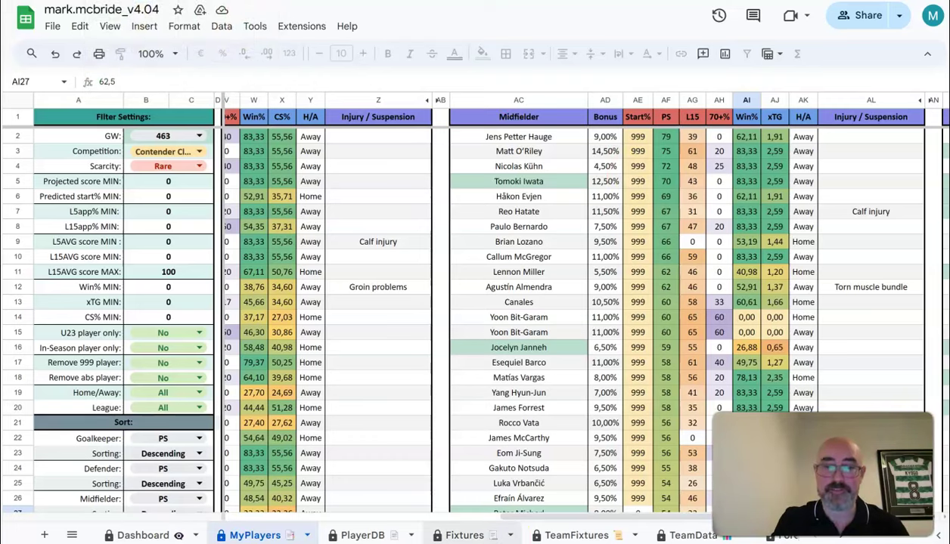
pyautogui.hscroll(5, 573, 511)
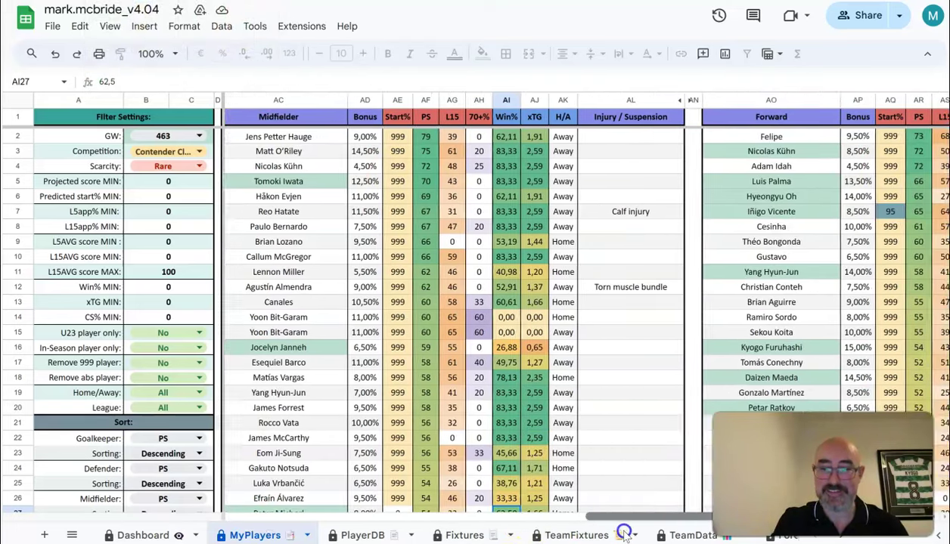
pyautogui.hscroll(3, 623, 533)
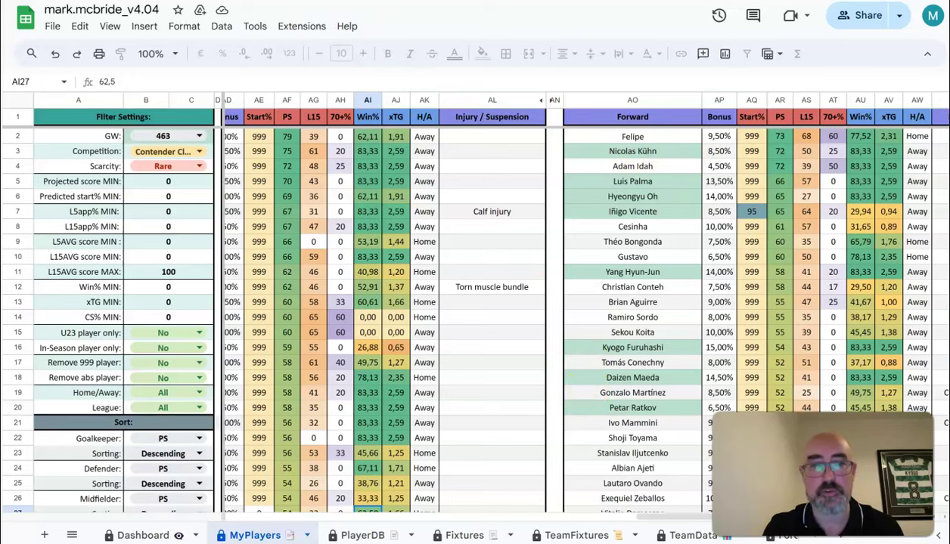
pyautogui.hotkey('ctrl', 'Tab')
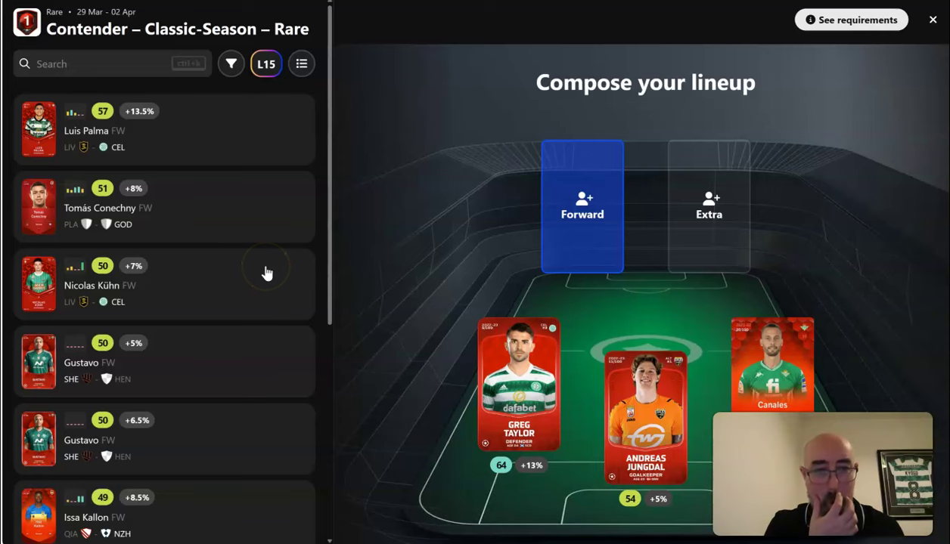
pyautogui.moveTo(329, 246); pyautogui.dragTo(324, 269)
pyautogui.click(186, 292)
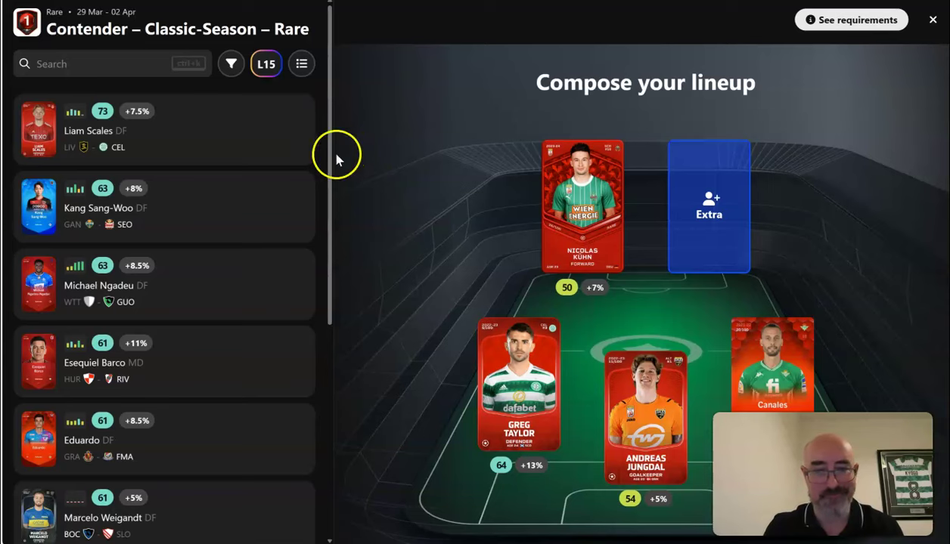
# - After checking the MyPlayers sheet, add Eduardo as the extra player, make Canales captain and submit the Contender lineup
pyautogui.moveTo(329, 142); pyautogui.dragTo(330, 244)
pyautogui.click(257, 85)
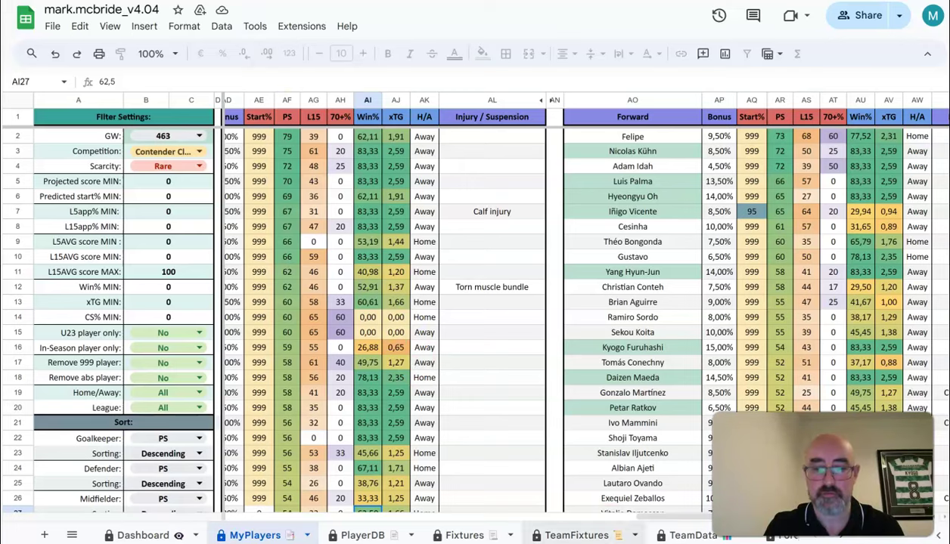
pyautogui.moveTo(650, 516); pyautogui.dragTo(394, 535)
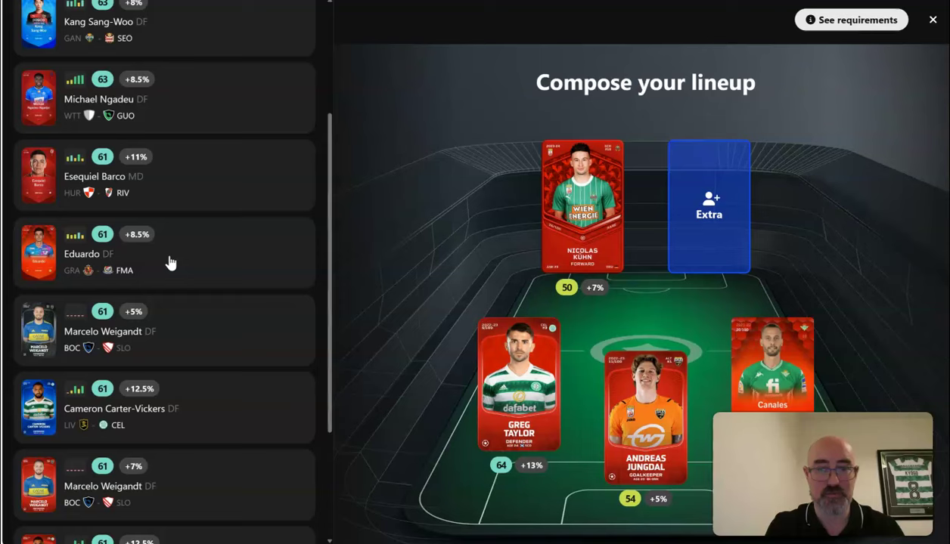
pyautogui.moveTo(329, 311); pyautogui.dragTo(345, 329)
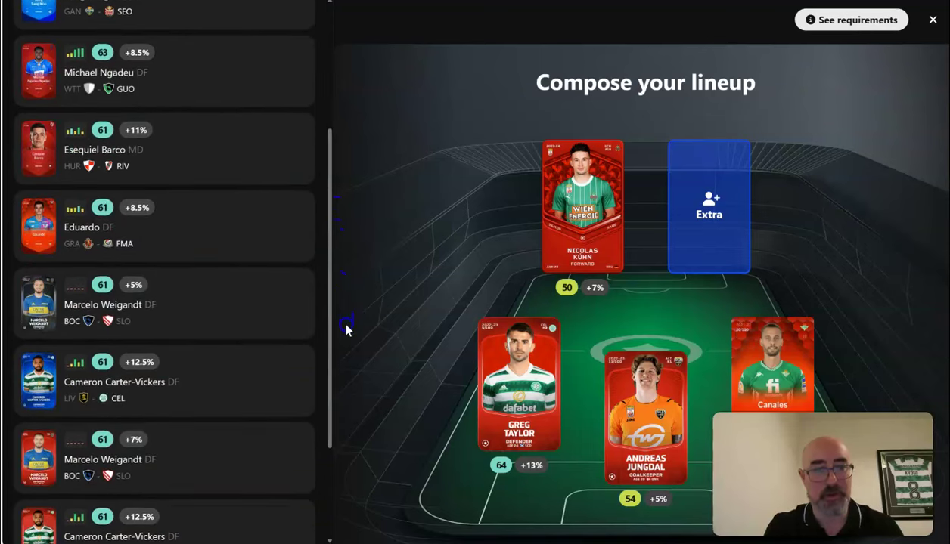
pyautogui.click(186, 234)
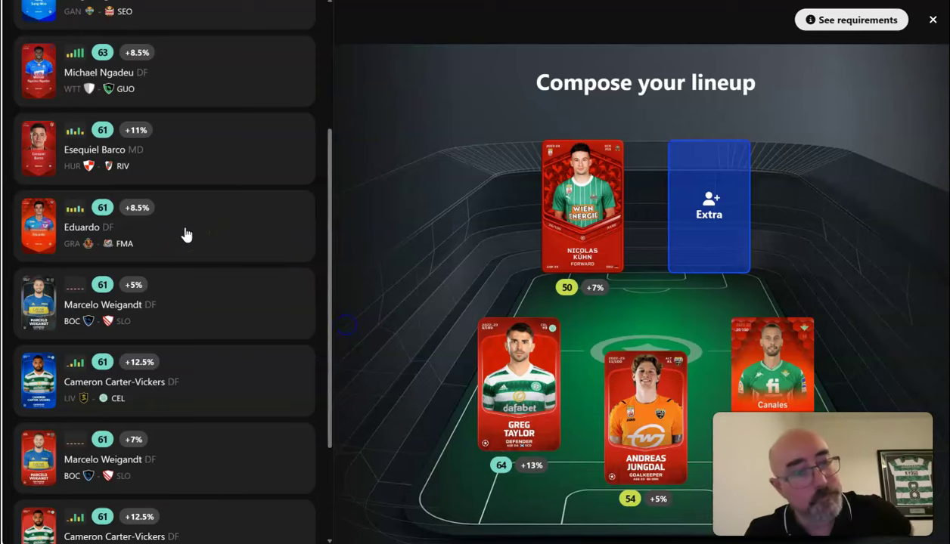
pyautogui.click(234, 229)
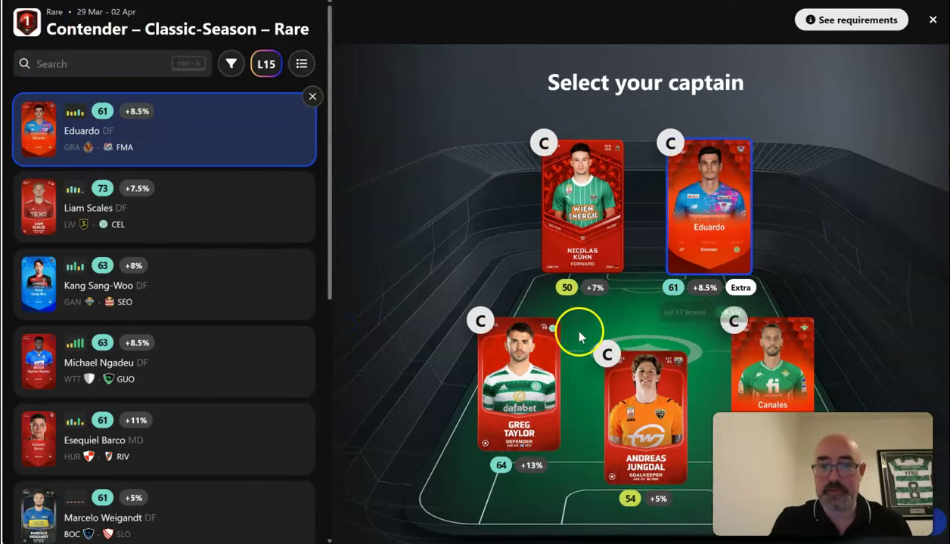
pyautogui.click(733, 323)
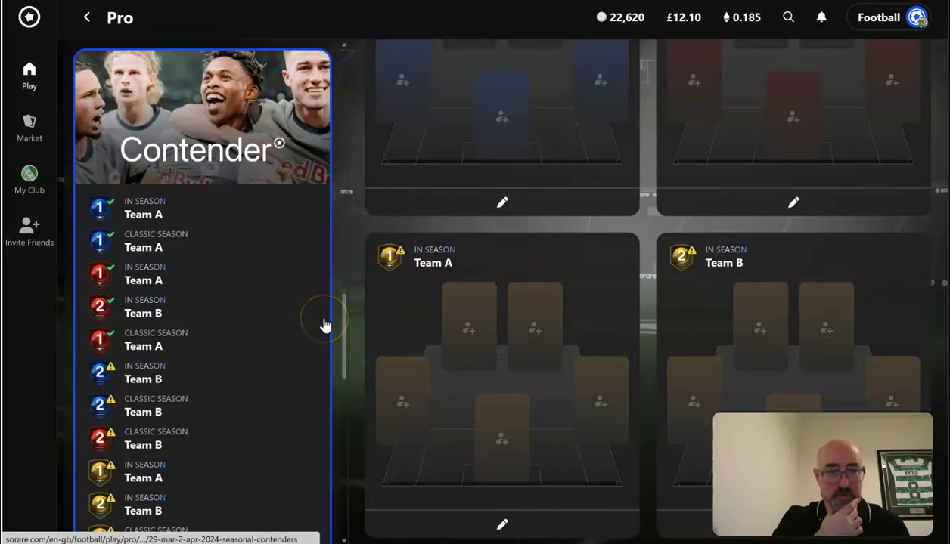
# - Review the Contender teams entered for the game week and look at the goalkeepers available for Rare Classic Season Team B
pyautogui.moveTo(344, 326); pyautogui.dragTo(355, 280)
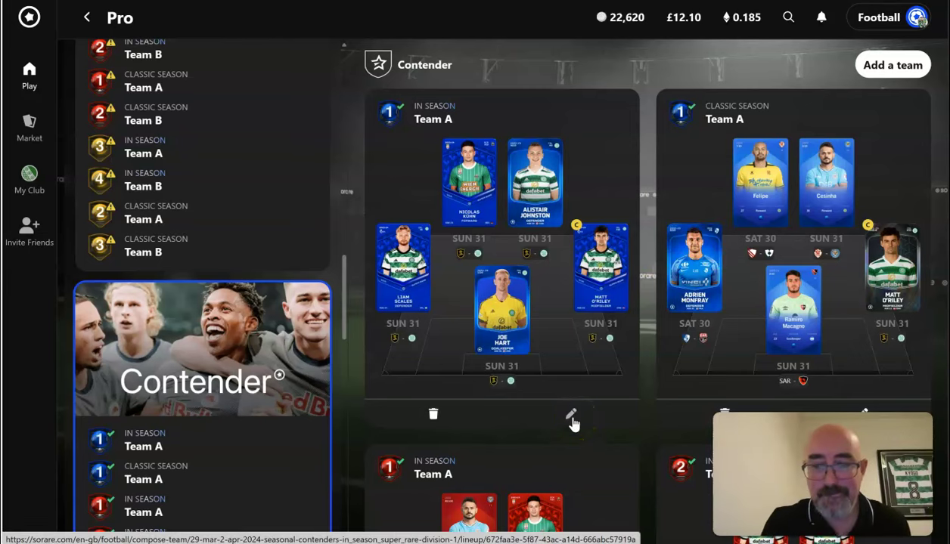
pyautogui.scroll(-8, 636, 286)
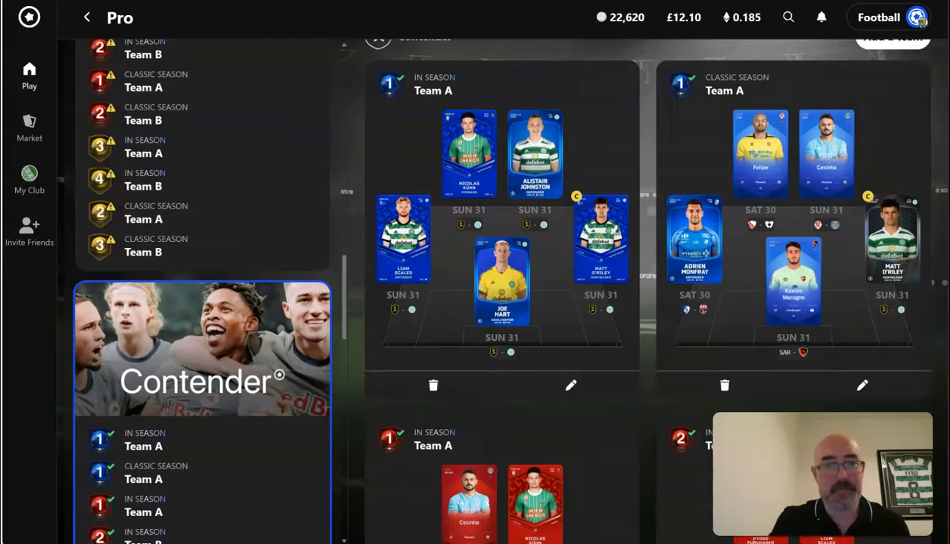
pyautogui.scroll(-2, 635, 285)
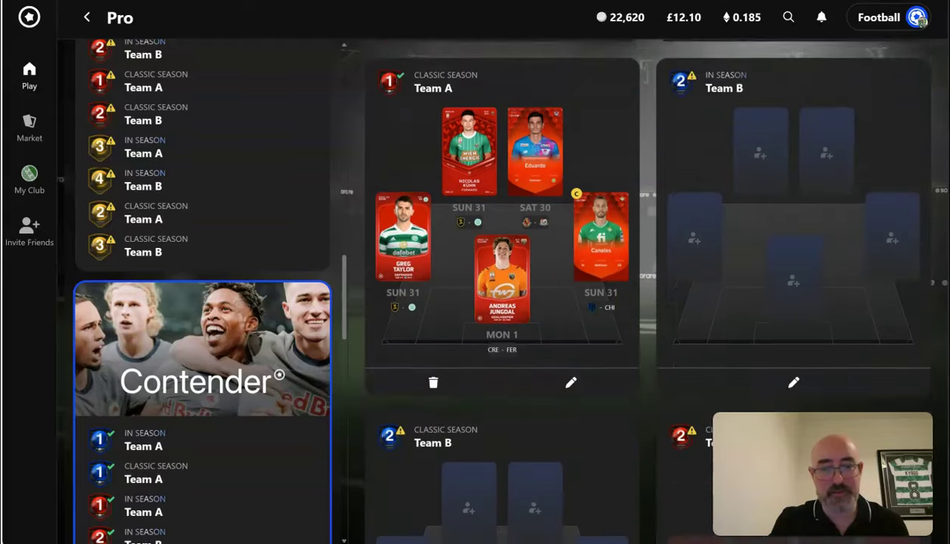
pyautogui.scroll(1, 635, 285)
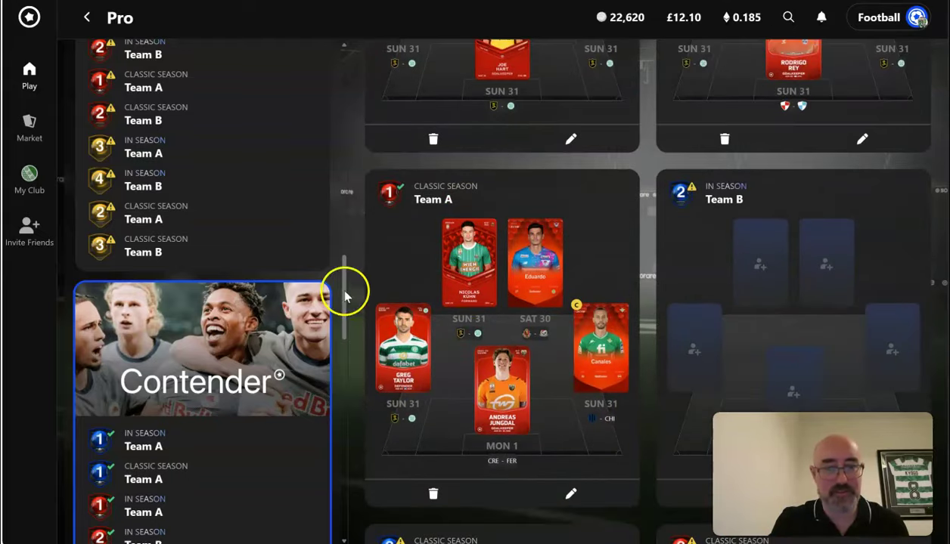
pyautogui.moveTo(342, 289); pyautogui.dragTo(343, 336)
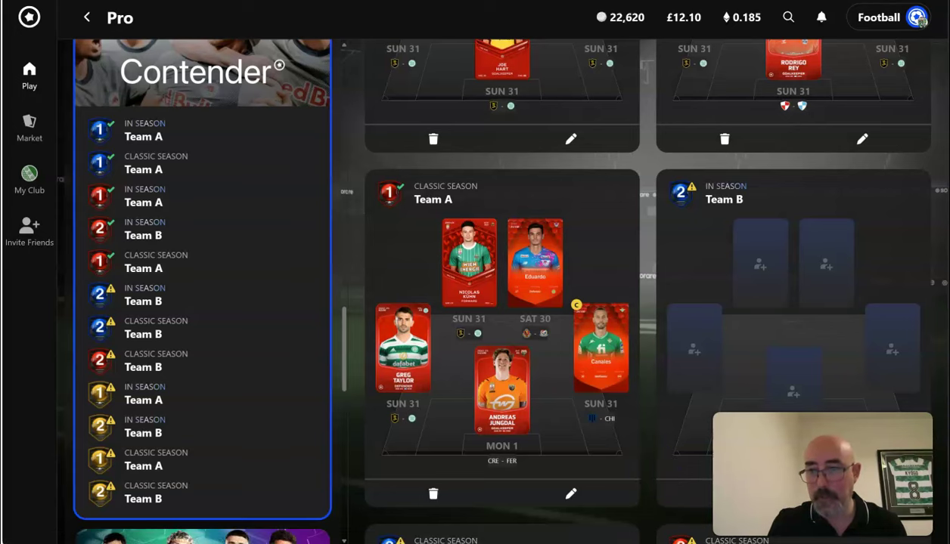
pyautogui.scroll(-8, 794, 279)
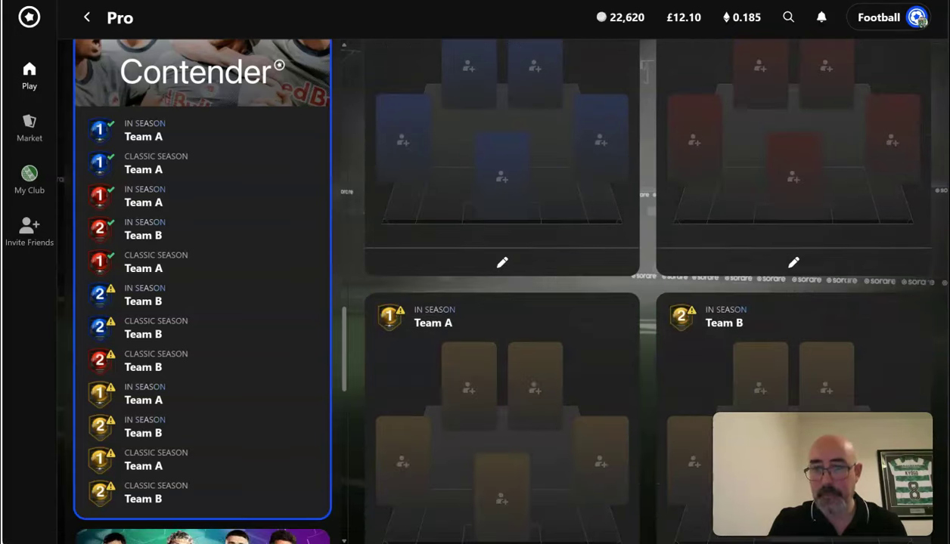
pyautogui.click(794, 268)
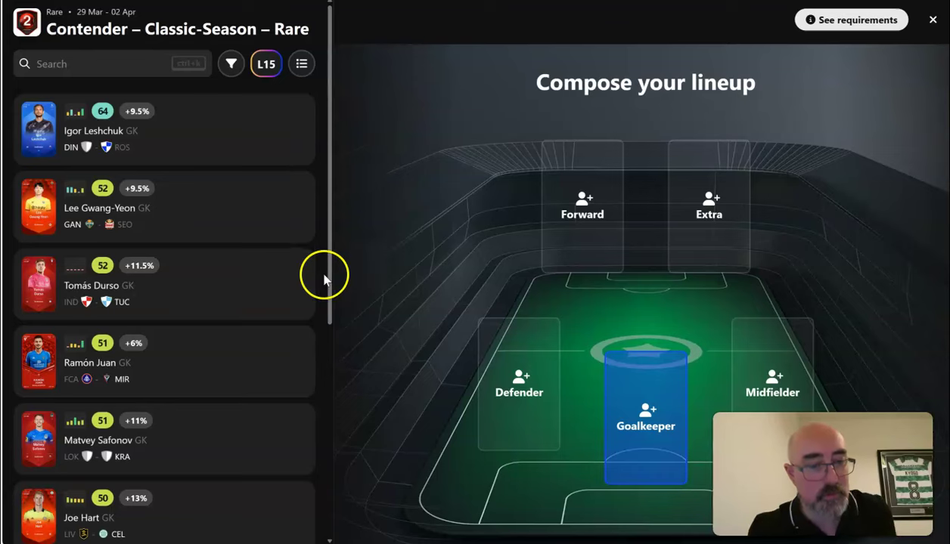
pyautogui.click(933, 23)
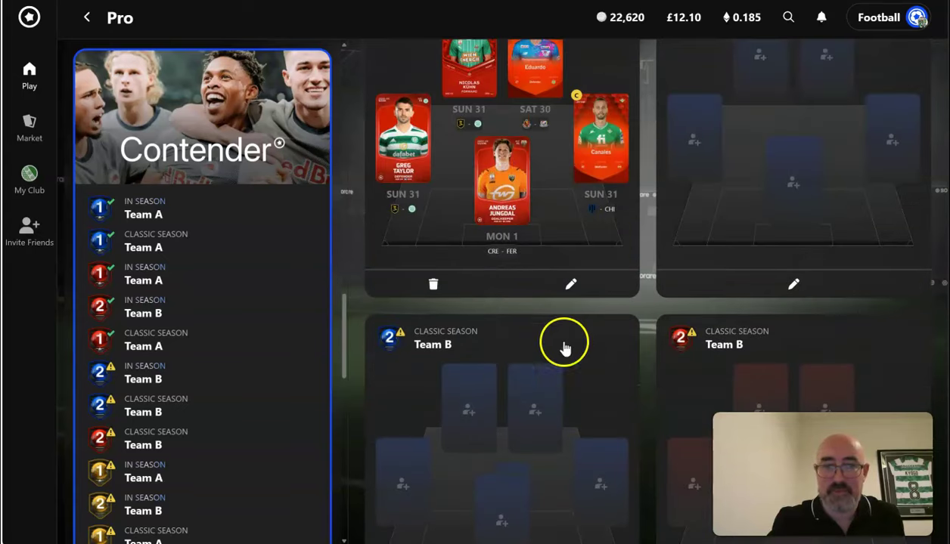
# - In Rare Classic Season Team A, replace the goalkeeper with Joe Hart, make Greg Taylor captain and save the lineup
pyautogui.click(571, 283)
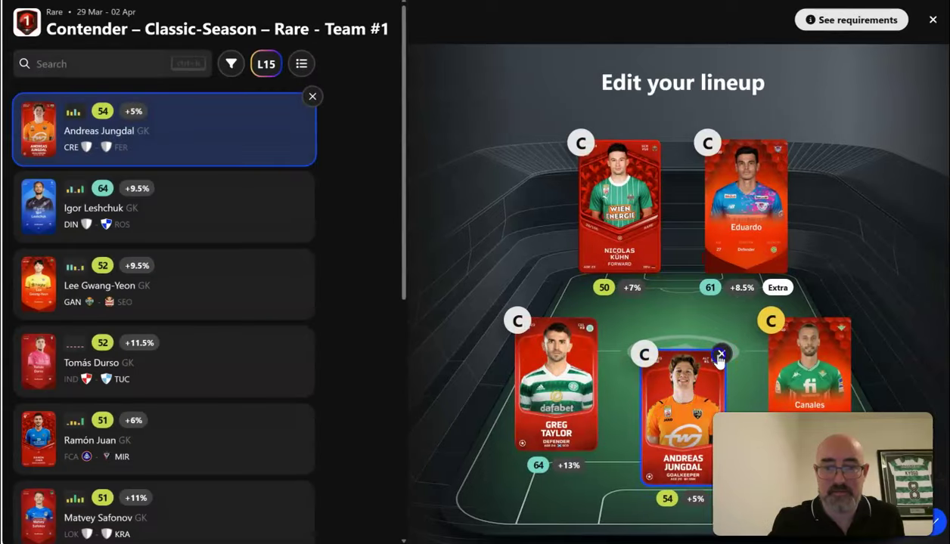
pyautogui.click(718, 354)
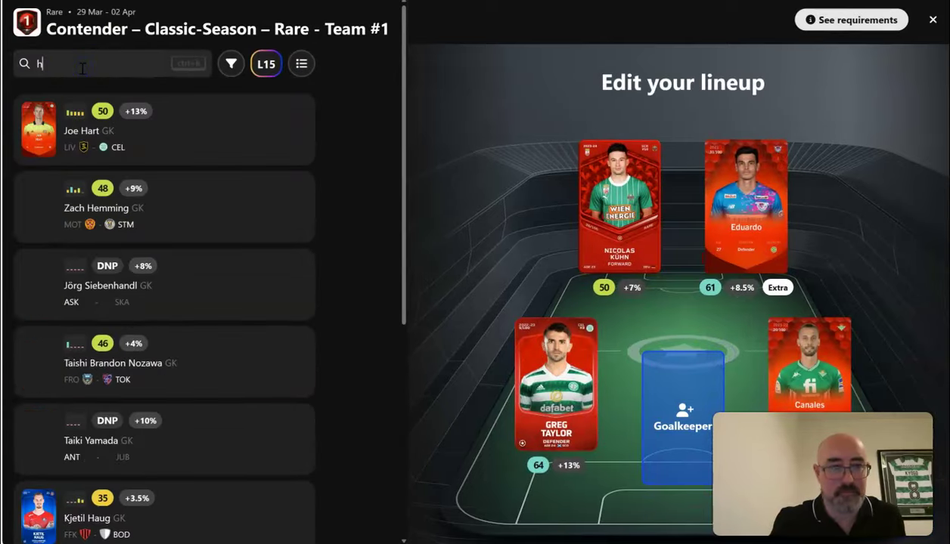
pyautogui.click(148, 134)
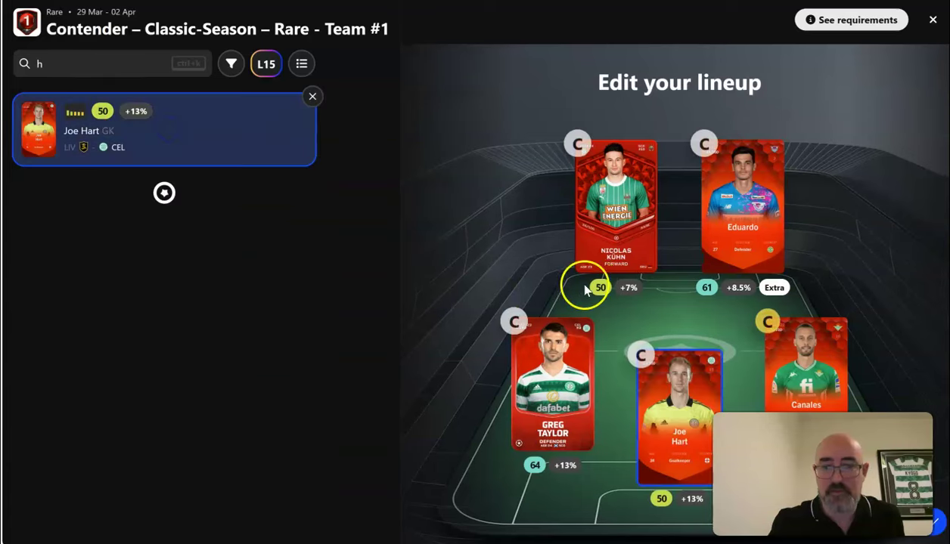
pyautogui.click(517, 321)
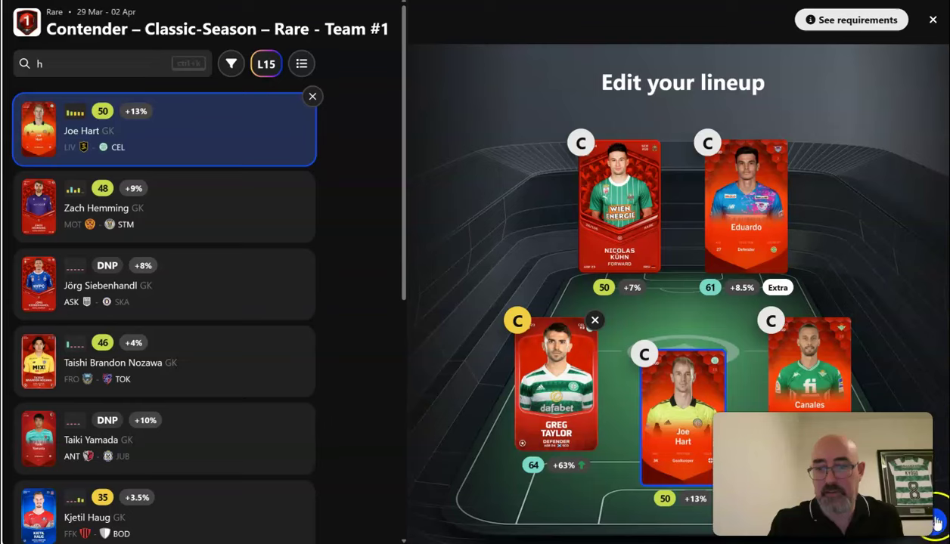
pyautogui.click(938, 522)
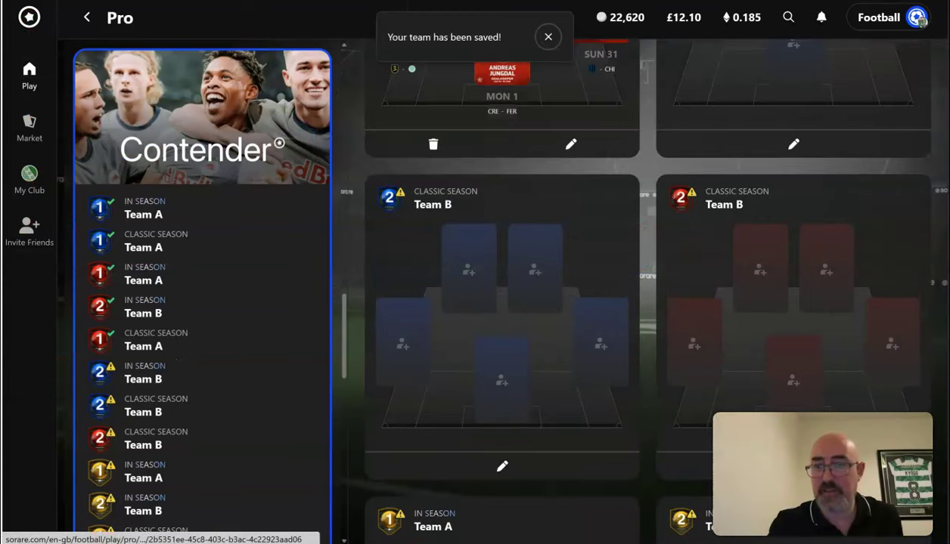
# - Open Rare Classic Season Team B and add goalkeeper Andreas Jungdal, defender Liam Scales and midfielder Callum McGregor
pyautogui.scroll(1, 711, 249)
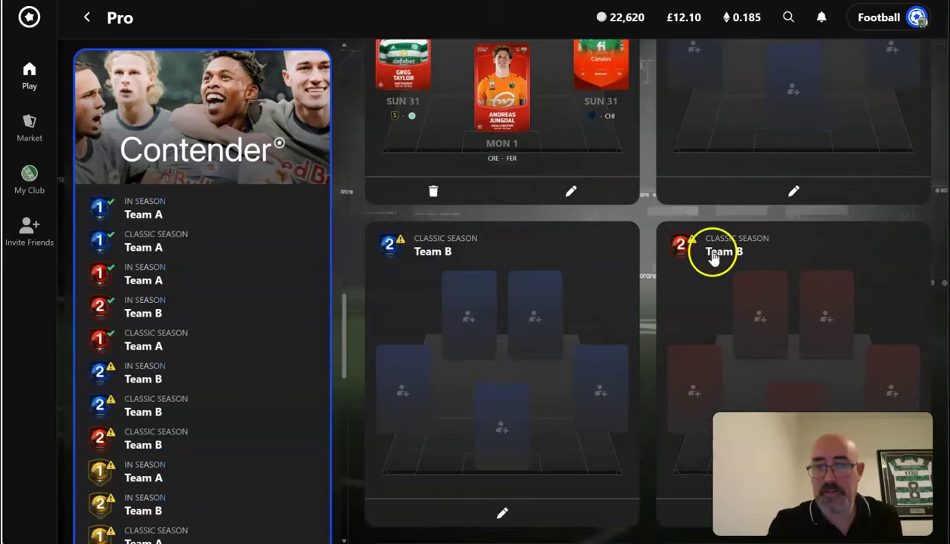
pyautogui.click(687, 255)
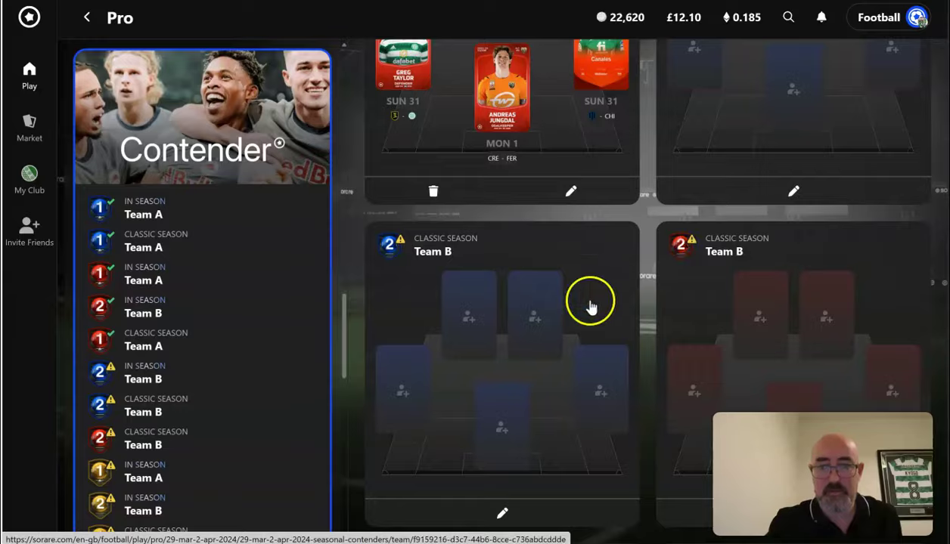
pyautogui.click(482, 411)
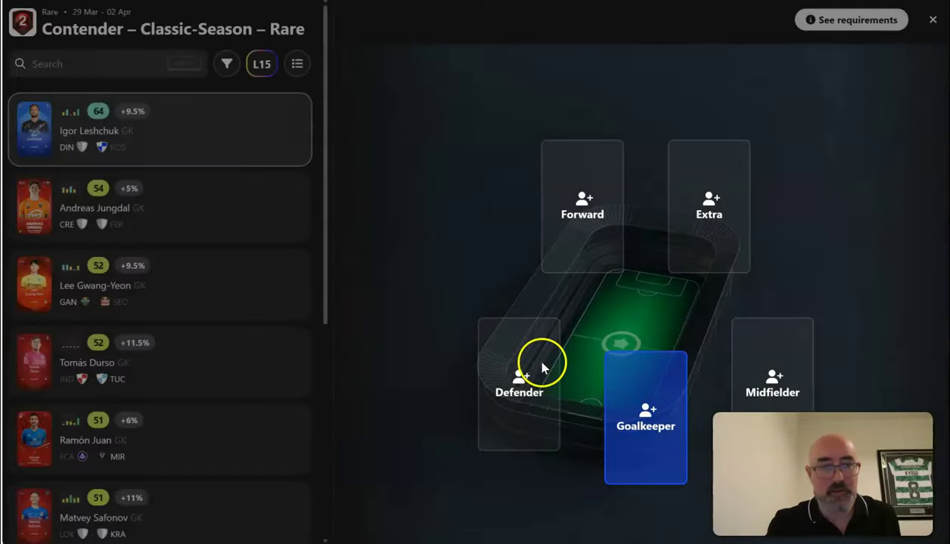
pyautogui.click(211, 202)
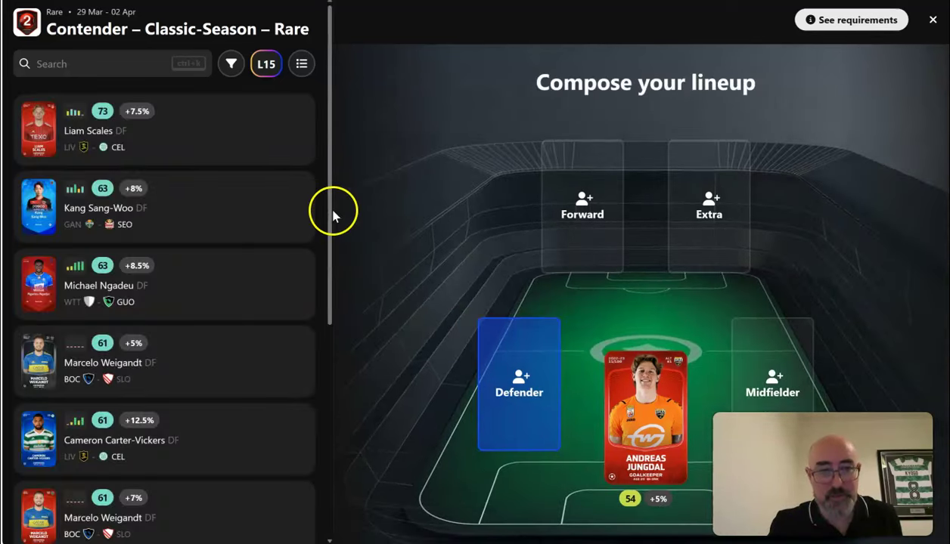
pyautogui.moveTo(330, 211); pyautogui.dragTo(319, 313)
pyautogui.click(91, 142)
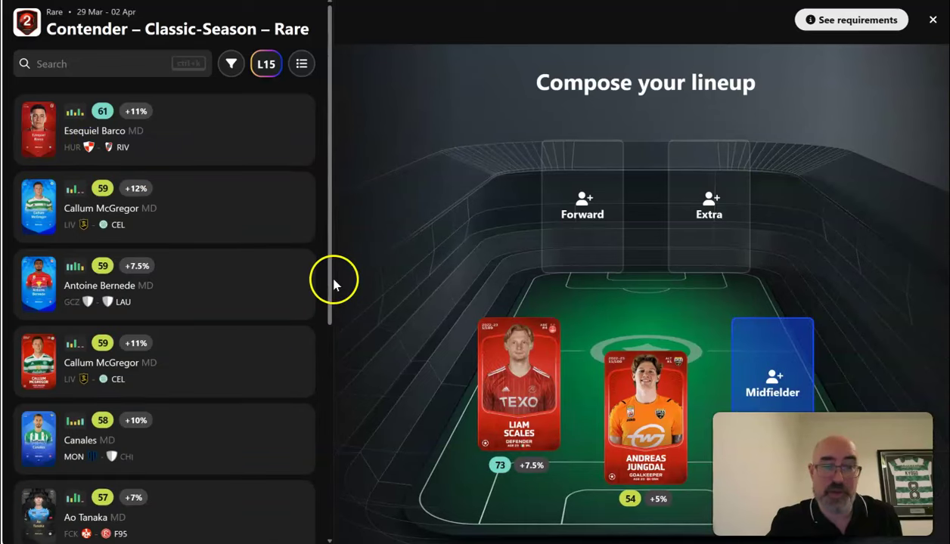
pyautogui.click(233, 354)
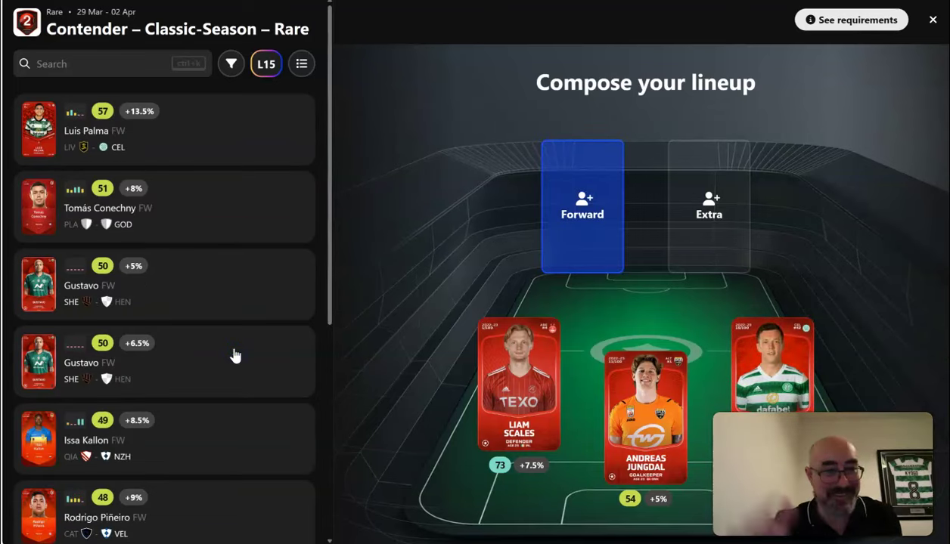
# - Add the blue Kyogo Furuhashi card with the +10% bonus as Team B's forward
pyautogui.moveTo(331, 258); pyautogui.dragTo(331, 448)
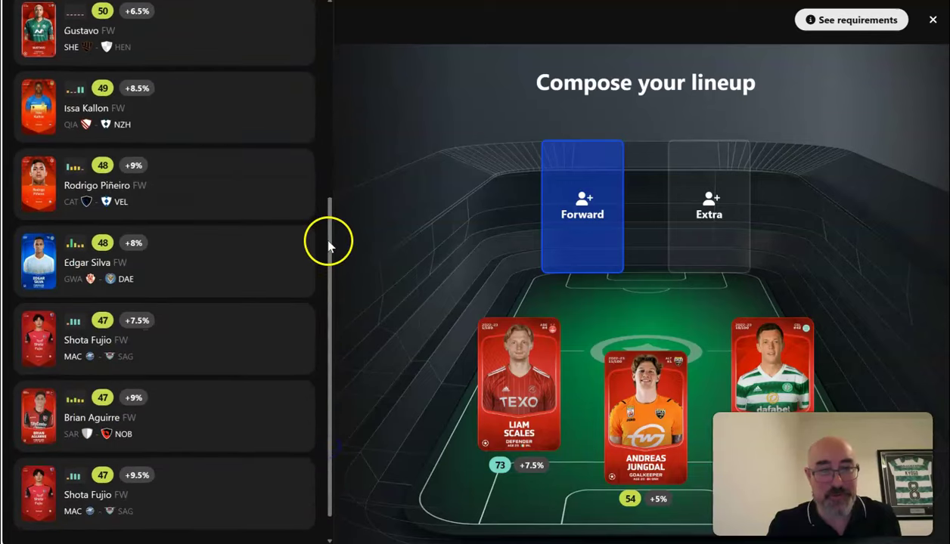
pyautogui.moveTo(329, 290); pyautogui.dragTo(329, 366)
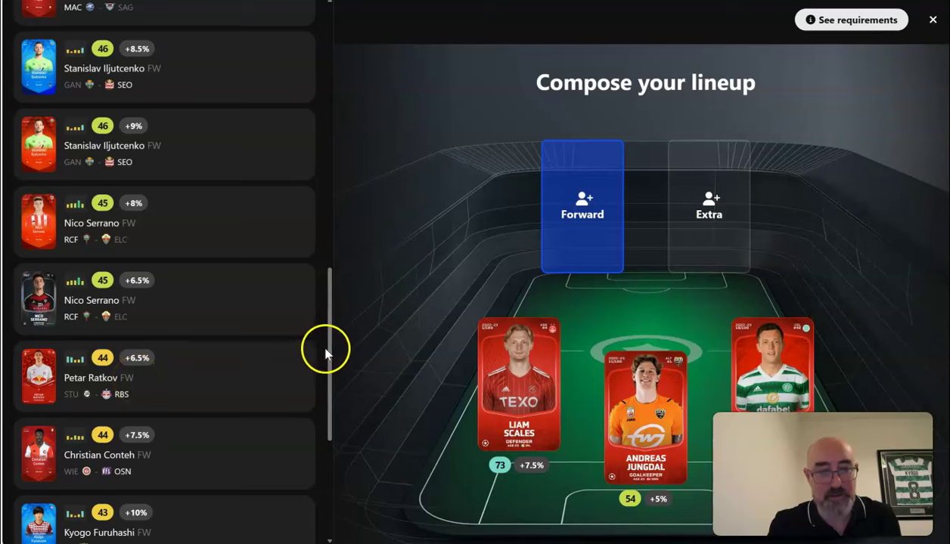
pyautogui.moveTo(328, 353); pyautogui.dragTo(333, 441)
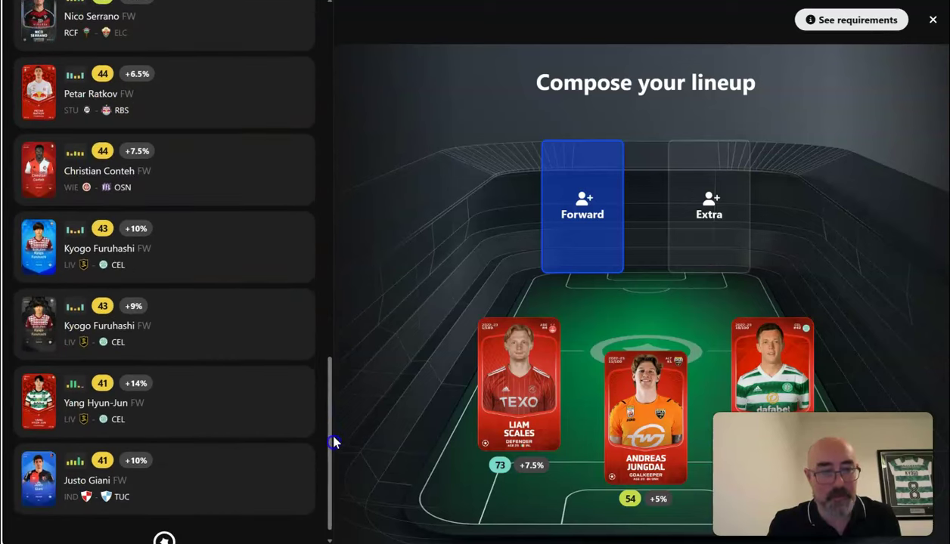
pyautogui.click(125, 261)
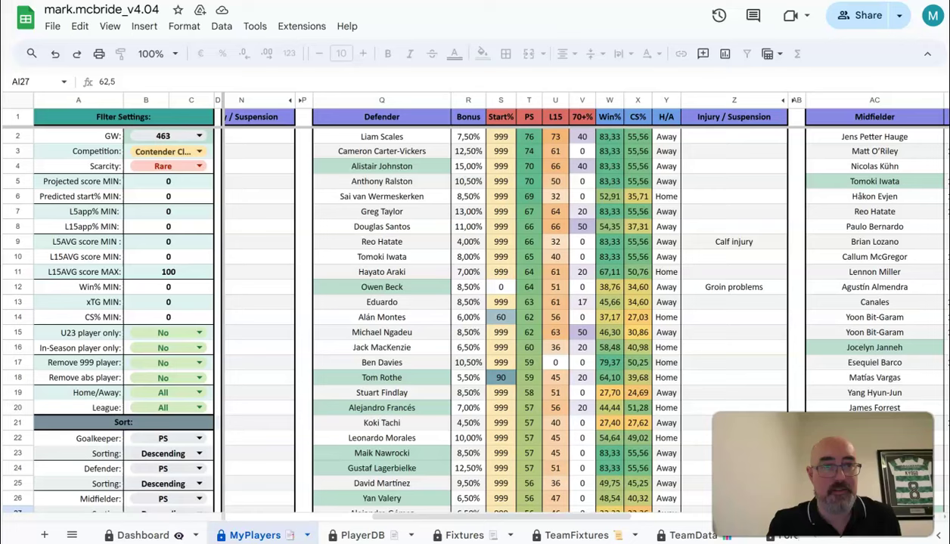
# - Check the Contender Classic projections and add midfielder Fernando, the card with the +10% bonus, as Team B's extra player
pyautogui.click(236, 4)
pyautogui.moveTo(514, 518); pyautogui.dragTo(677, 522)
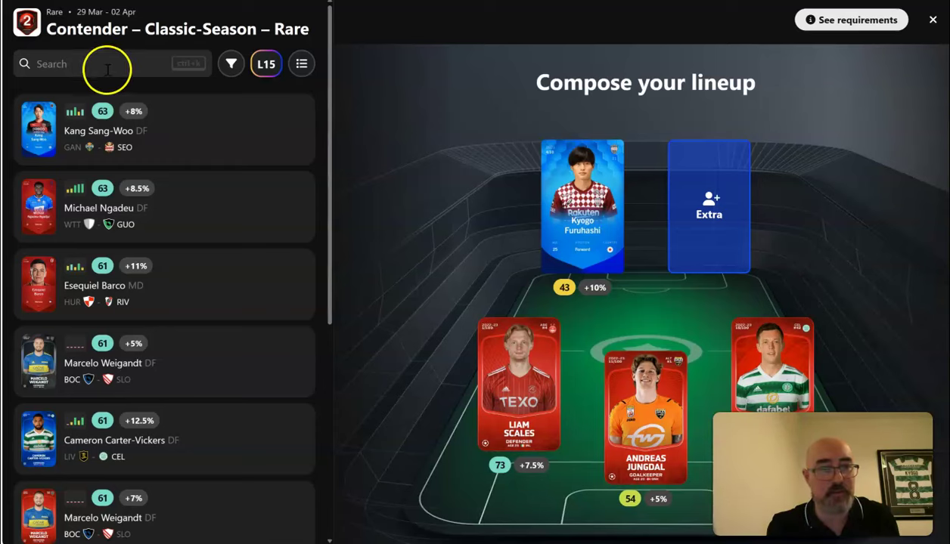
pyautogui.click(98, 67)
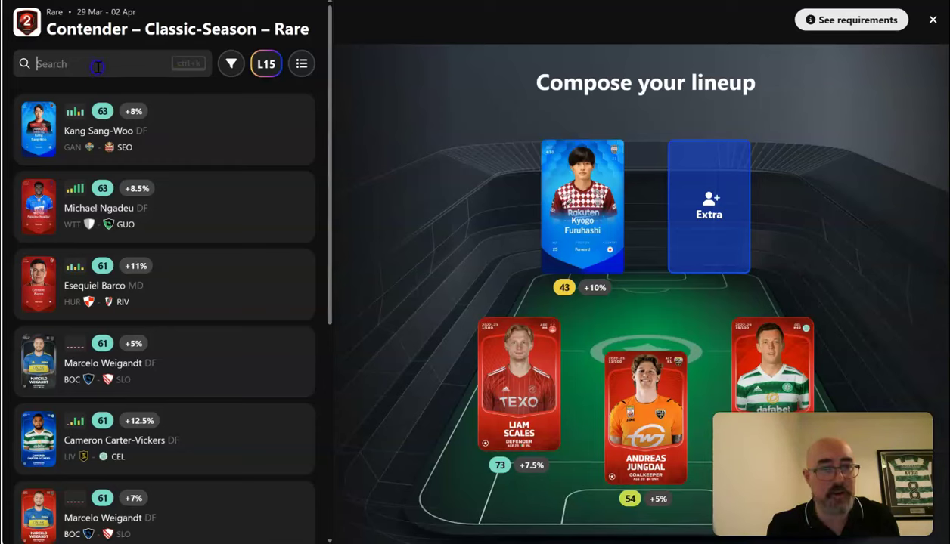
pyautogui.write('fer')
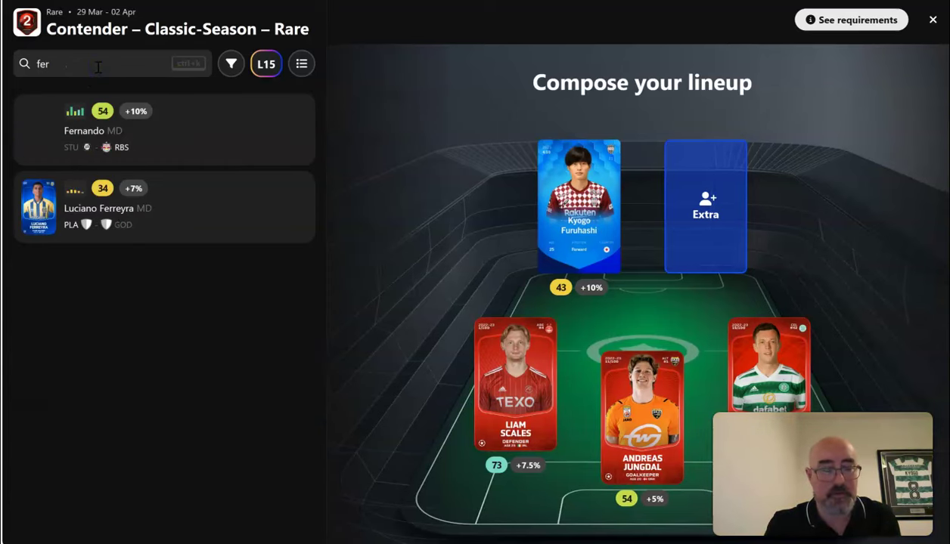
pyautogui.click(137, 128)
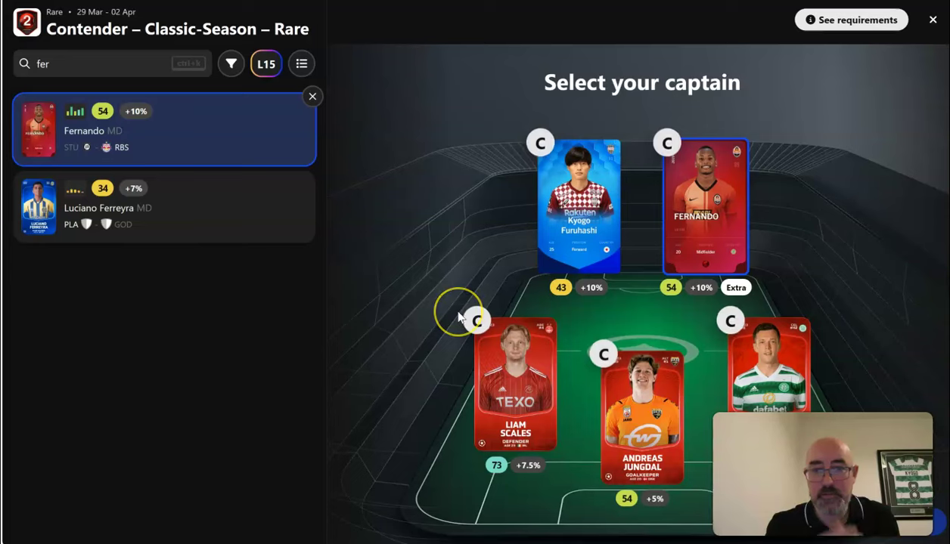
# - Make Liam Scales captain of Rare Classic Season Team B, save the lineup and return to the Contender teams
pyautogui.click(706, 159)
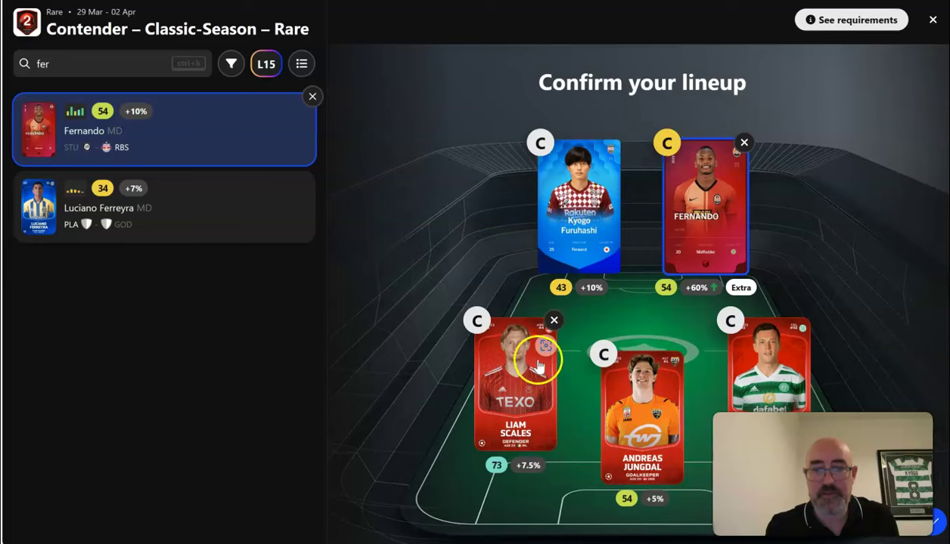
pyautogui.click(478, 319)
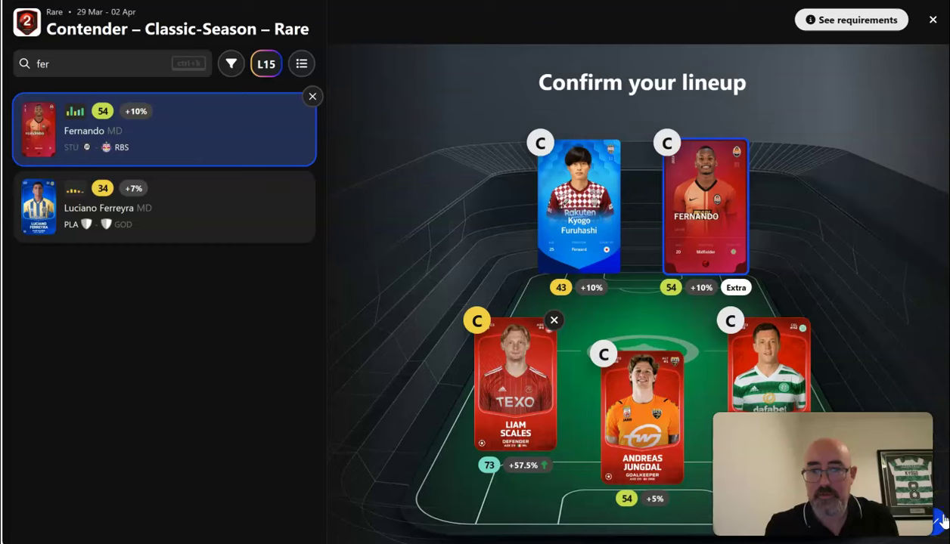
pyautogui.click(361, 297)
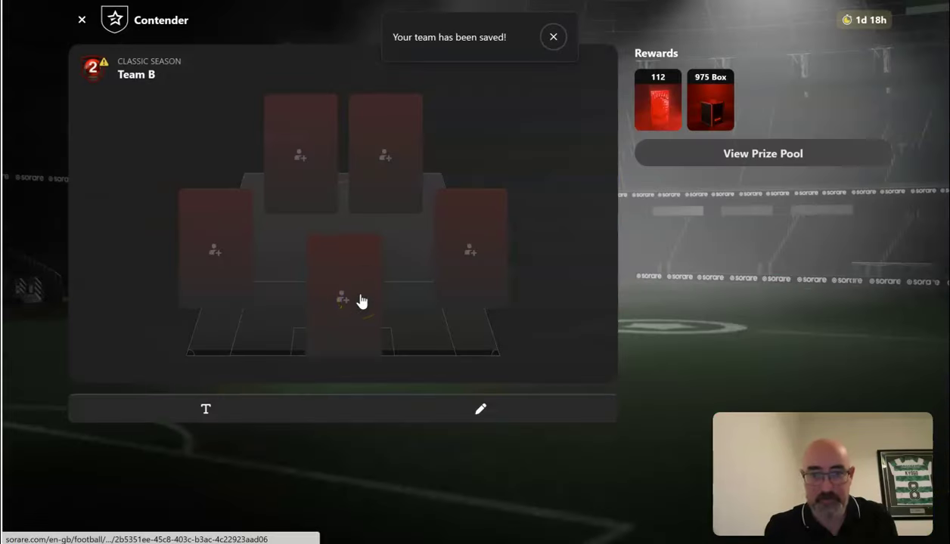
pyautogui.click(44, 9)
pyautogui.click(83, 21)
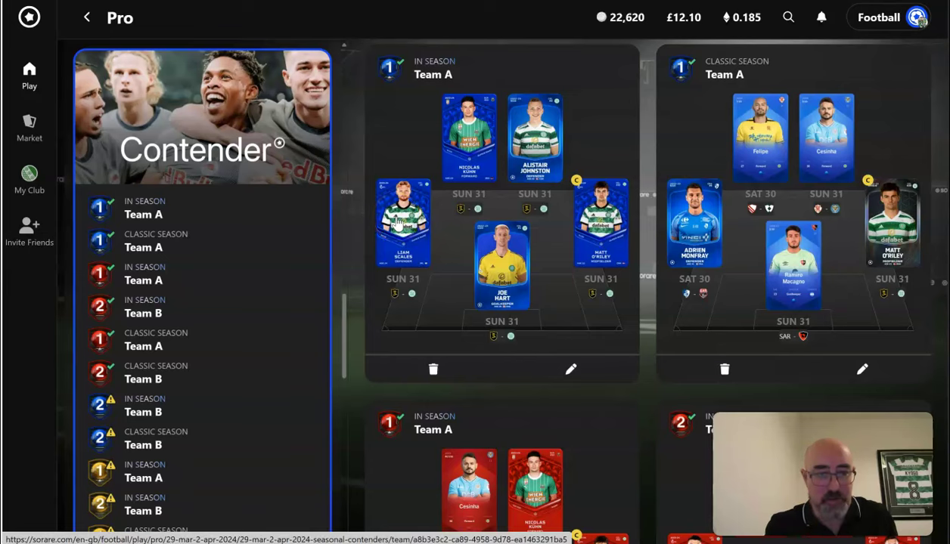
# - In the projections spreadsheet, filter the players to the Challenger Classic competition and Super Rare scarcity
pyautogui.click(344, 322)
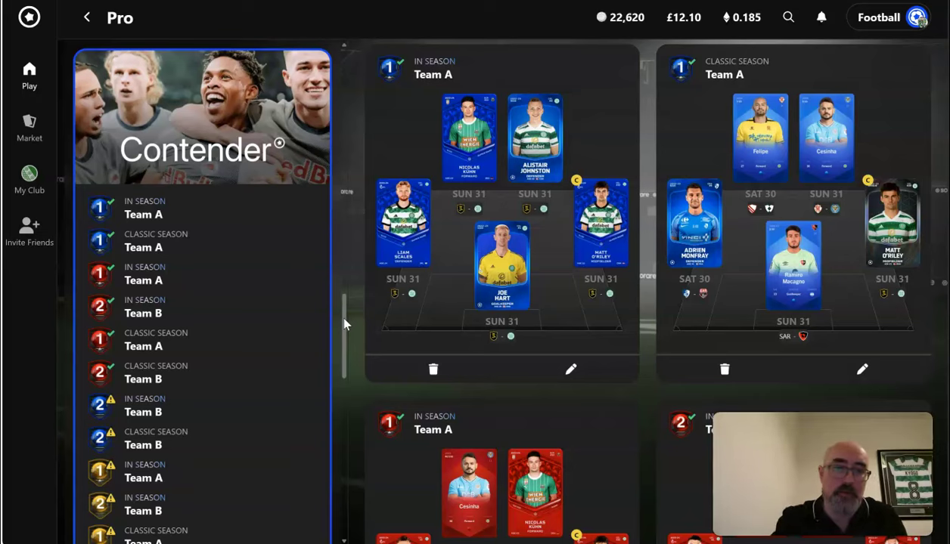
pyautogui.moveTo(344, 323); pyautogui.dragTo(344, 246)
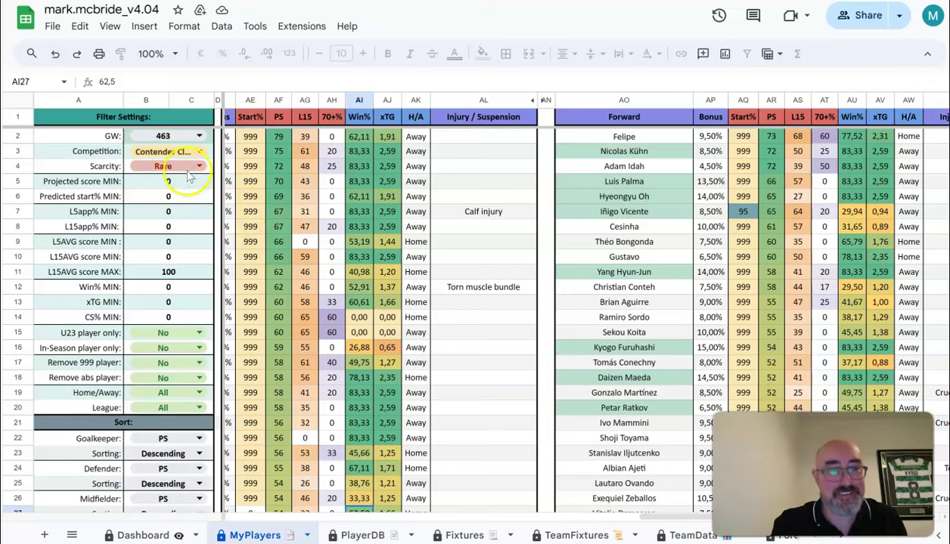
pyautogui.click(175, 152)
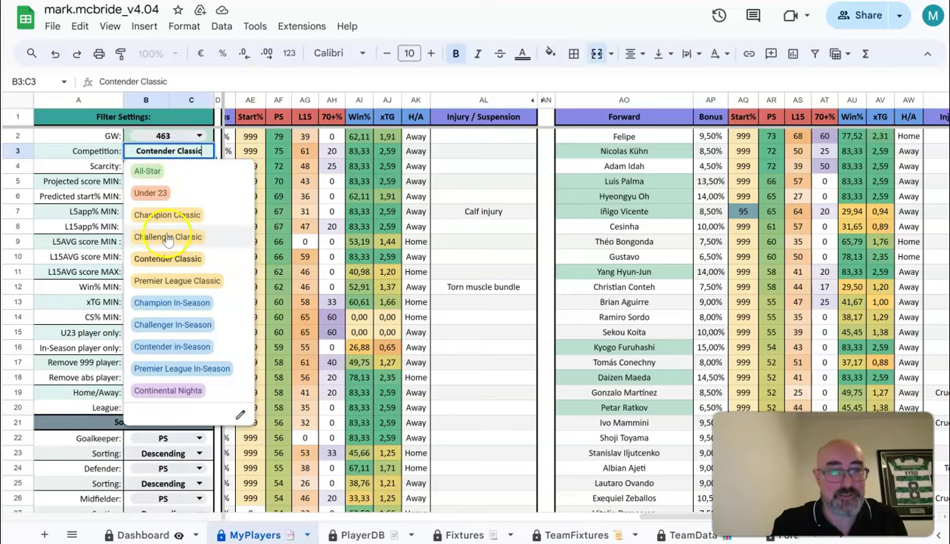
pyautogui.click(167, 237)
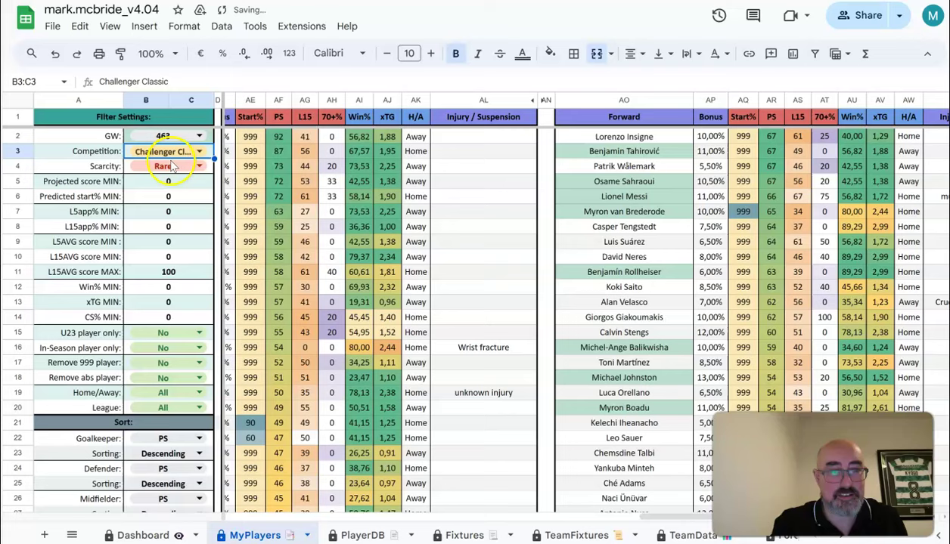
pyautogui.click(176, 168)
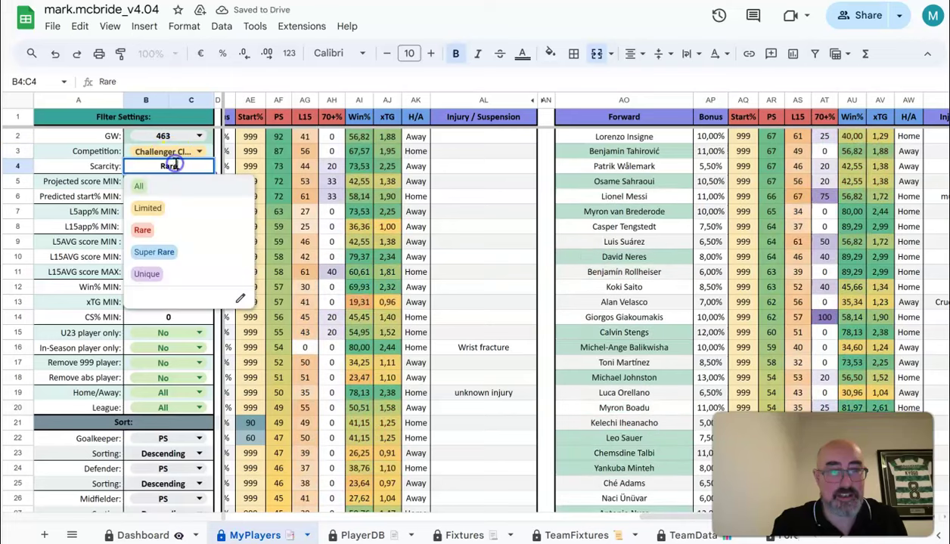
pyautogui.click(155, 249)
pyautogui.click(325, 519)
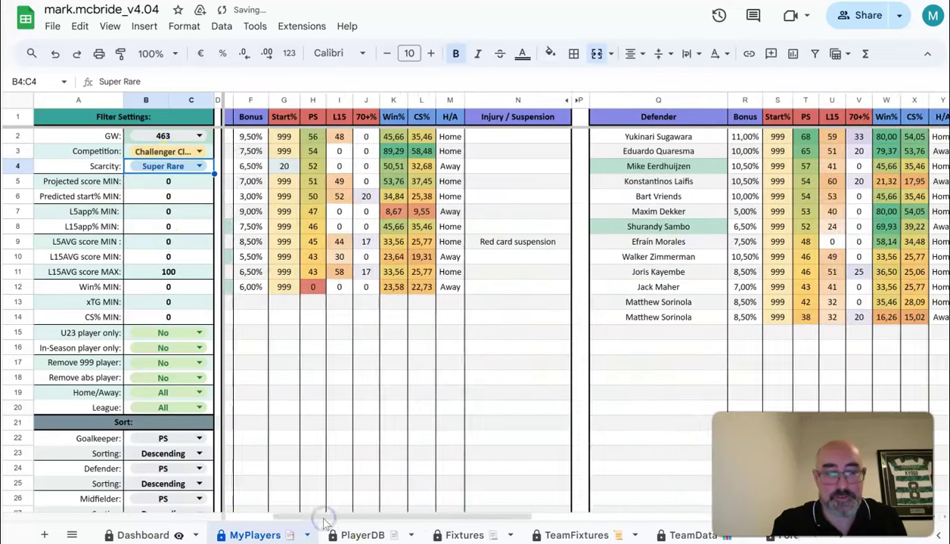
pyautogui.hscroll(-2, 323, 522)
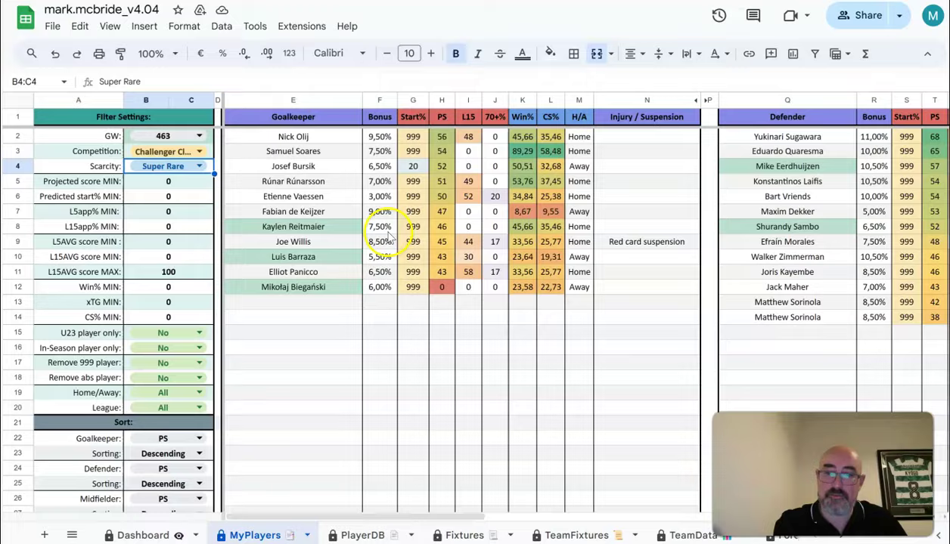
# - Open the Super Rare Challenger Classic Season Team A and add Nick Olij as goalkeeper
pyautogui.hotkey('ctrl', 'Tab')
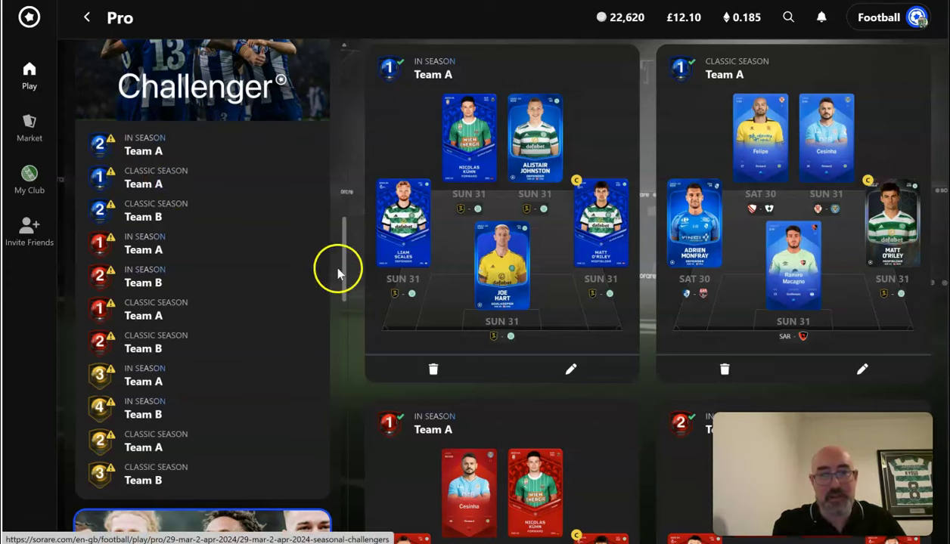
pyautogui.click(183, 186)
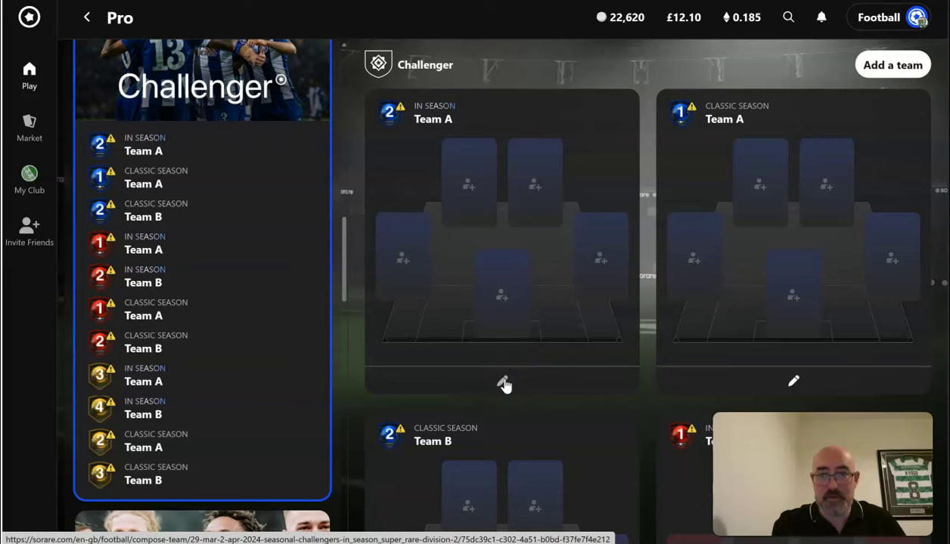
pyautogui.click(796, 383)
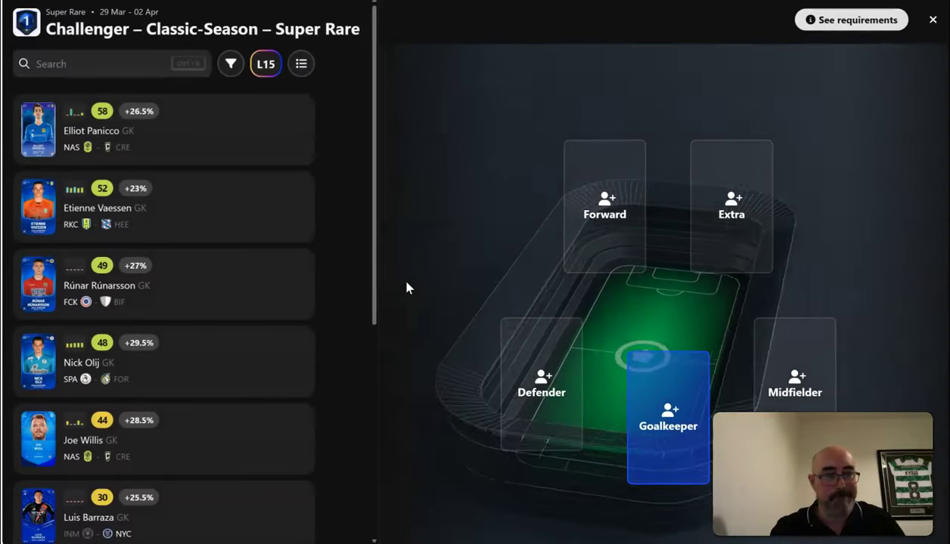
pyautogui.click(157, 385)
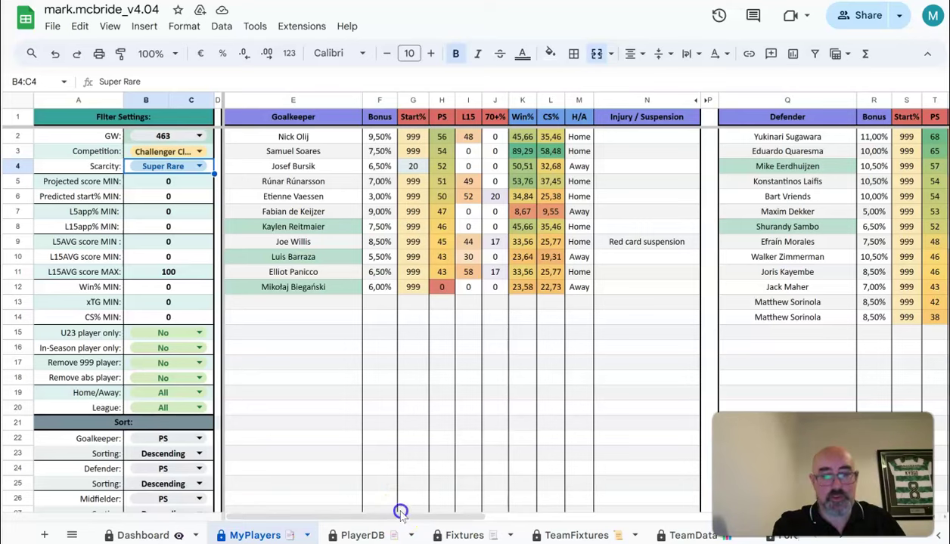
# - Compare the Super Rare defenders' projections in the spreadsheet and add Mike Eerdhuijzen as the Challenger team's defender
pyautogui.moveTo(403, 511); pyautogui.dragTo(446, 520)
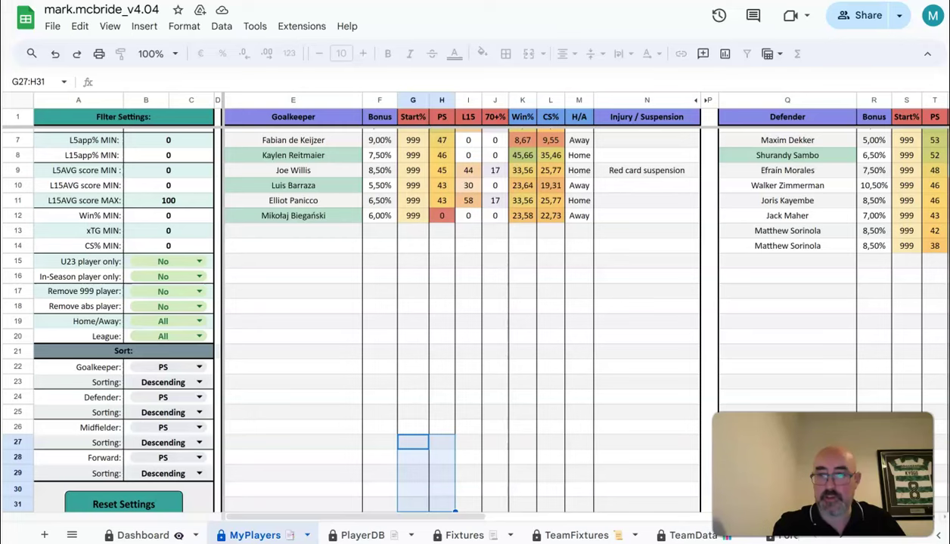
pyautogui.scroll(2, 808, 197)
pyautogui.moveTo(421, 515); pyautogui.dragTo(513, 529)
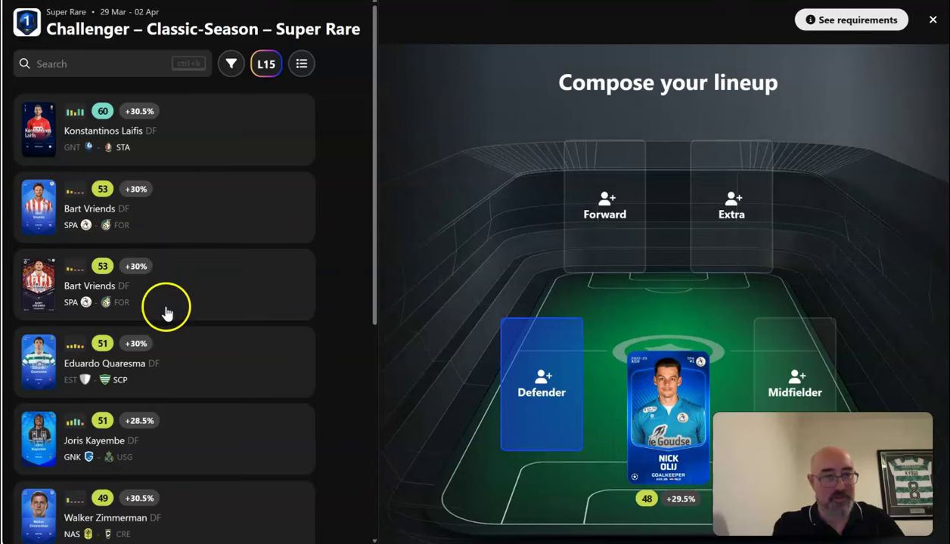
pyautogui.moveTo(375, 266); pyautogui.dragTo(373, 356)
pyautogui.click(191, 421)
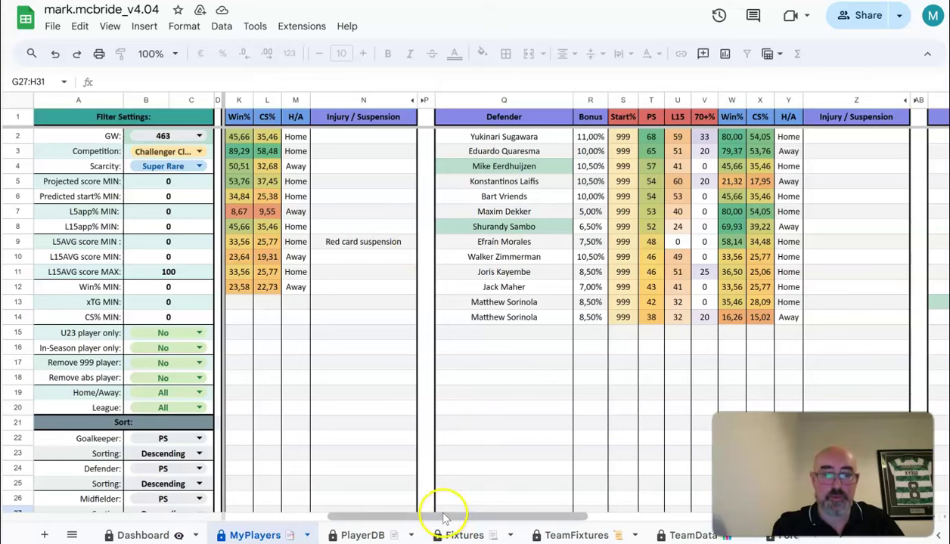
# - Compare the midfielders' projections and add Nicolas Madsen as the Challenger team's midfielder
pyautogui.moveTo(444, 517); pyautogui.dragTo(625, 514)
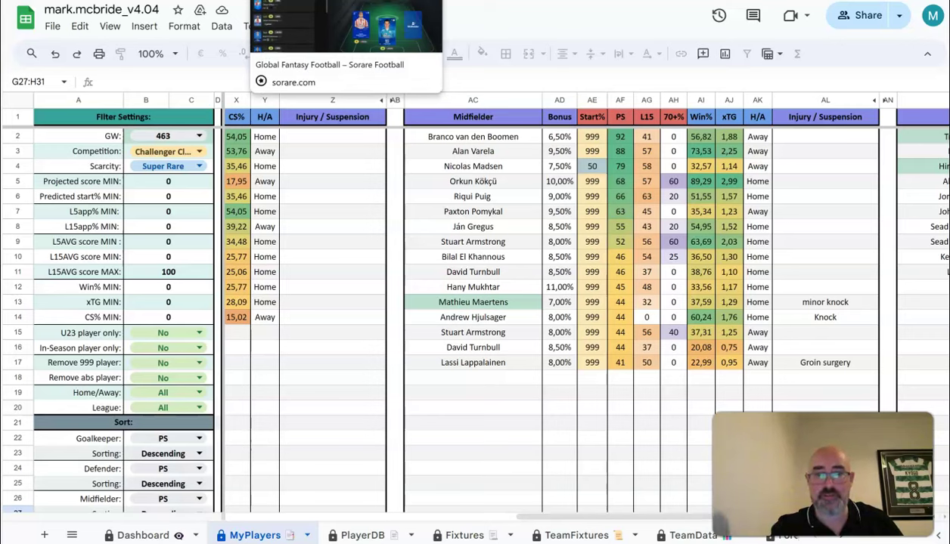
pyautogui.click(346, 2)
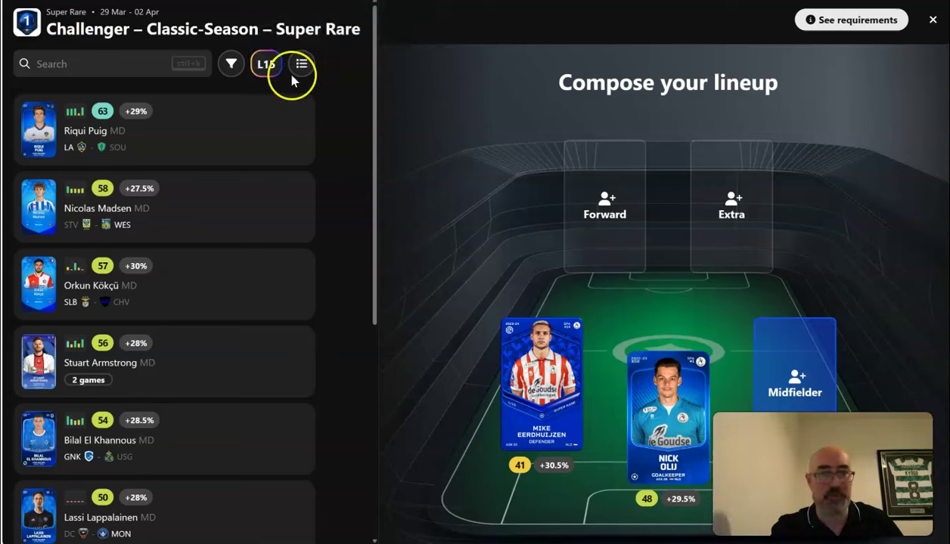
pyautogui.click(174, 214)
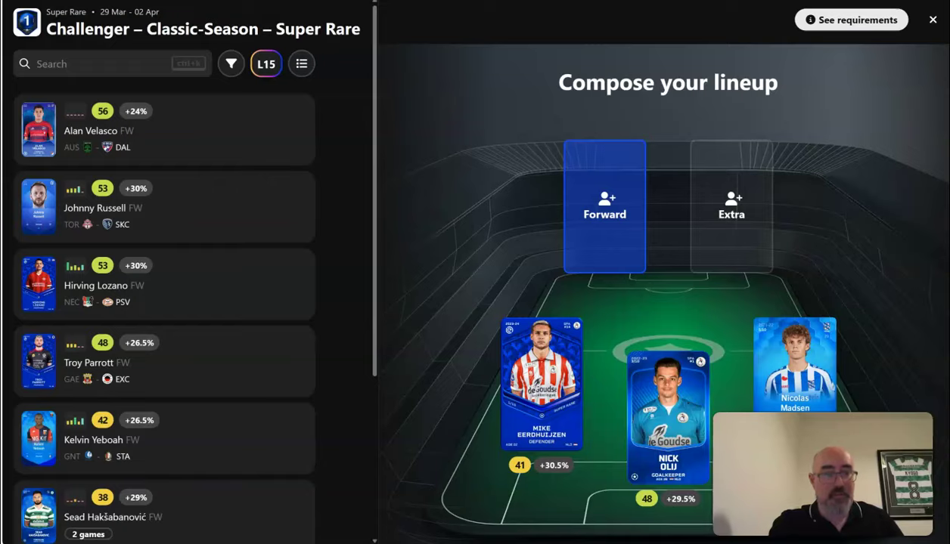
# - Compare the forwards' projections and add Hirving Lozano as the Challenger team's forward
pyautogui.hotkey('ctrl', 'shift', 'Tab')
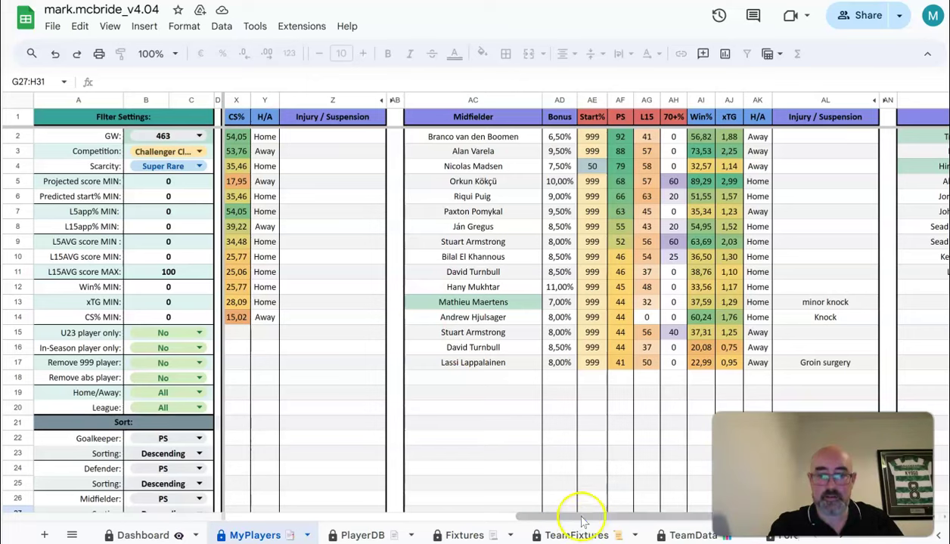
pyautogui.moveTo(586, 516); pyautogui.dragTo(715, 522)
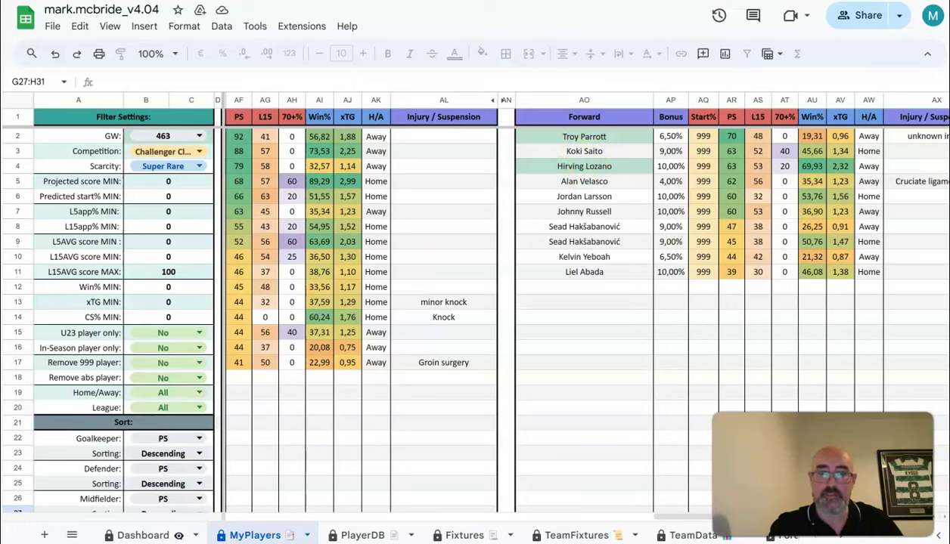
pyautogui.click(288, 2)
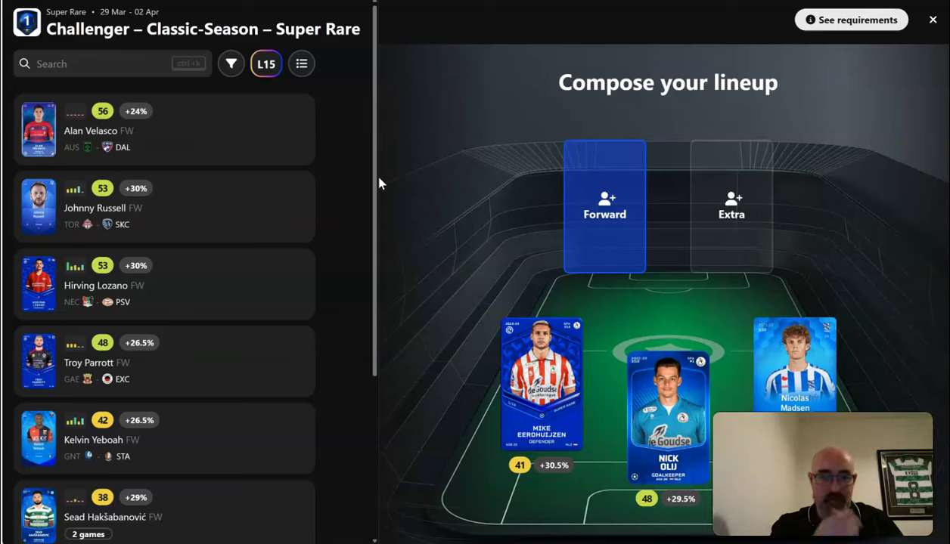
pyautogui.click(180, 292)
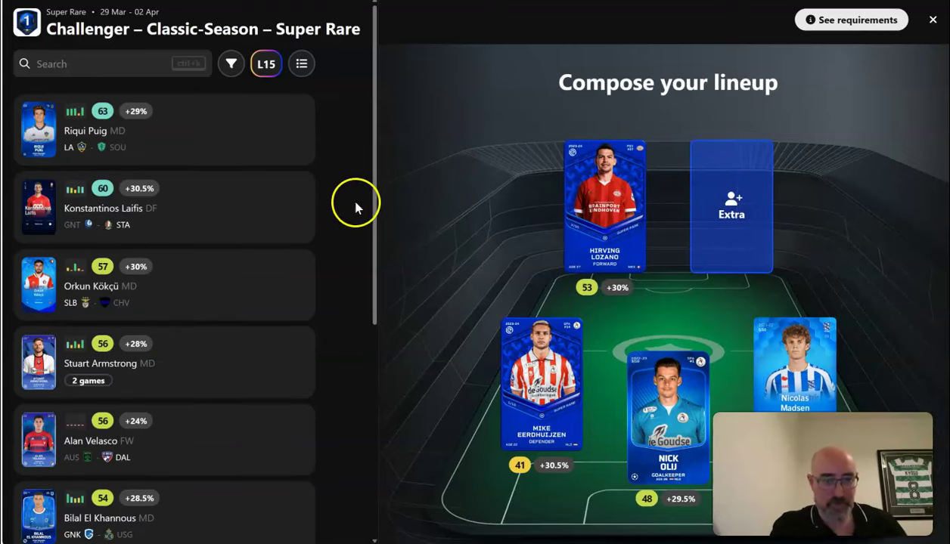
# - Compare the Super Rare defender, midfielder and forward projections in the spreadsheet to find a candidate for the Challenger team's Extra slot
pyautogui.moveTo(376, 213); pyautogui.dragTo(358, 437)
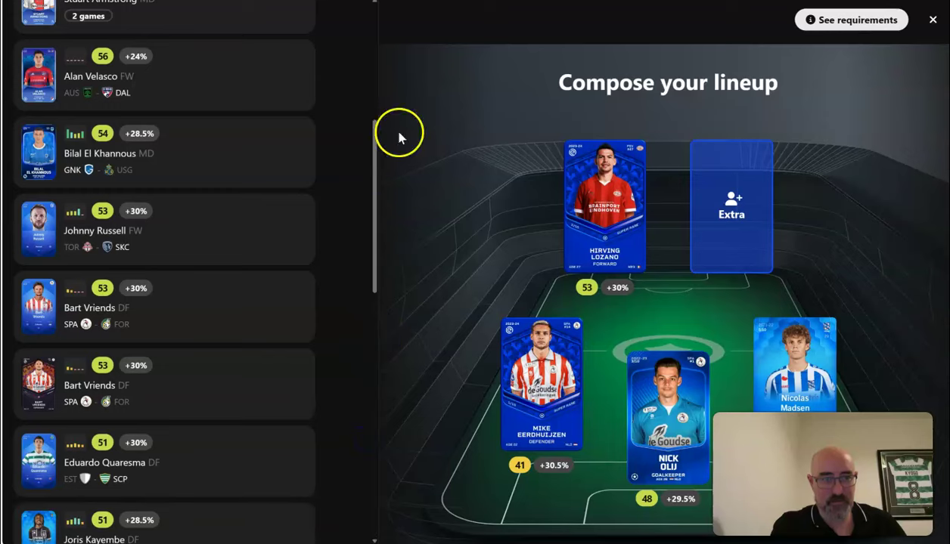
pyautogui.hotkey('alt', 'Tab')
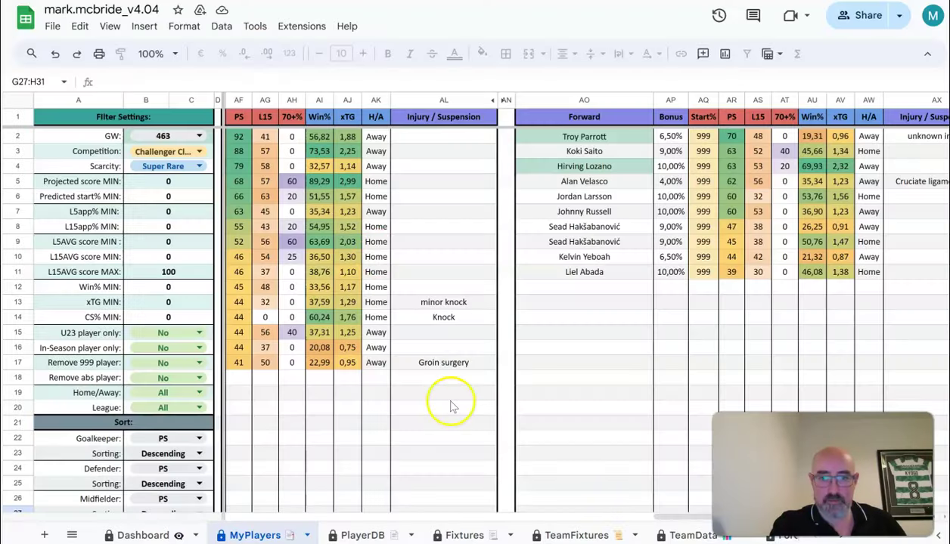
pyautogui.click(634, 527)
pyautogui.rightClick(614, 524)
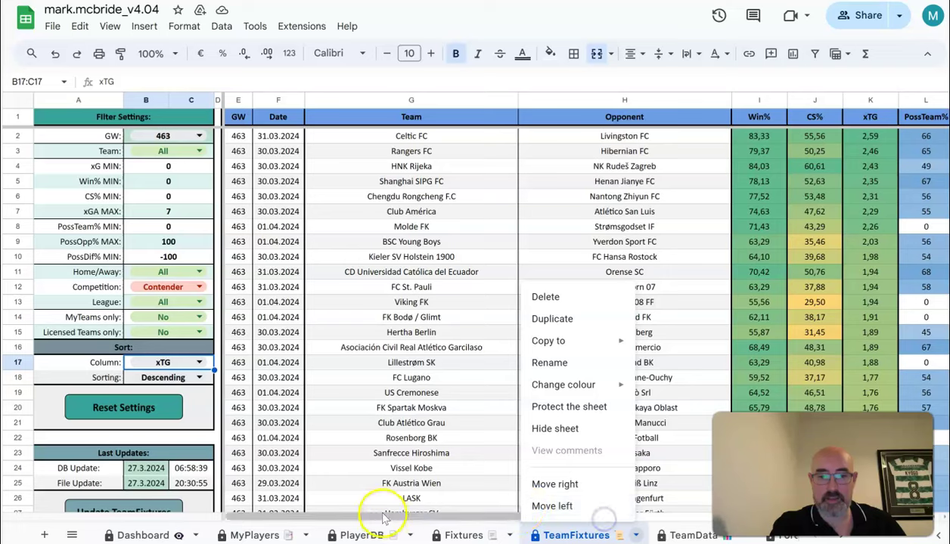
pyautogui.click(370, 535)
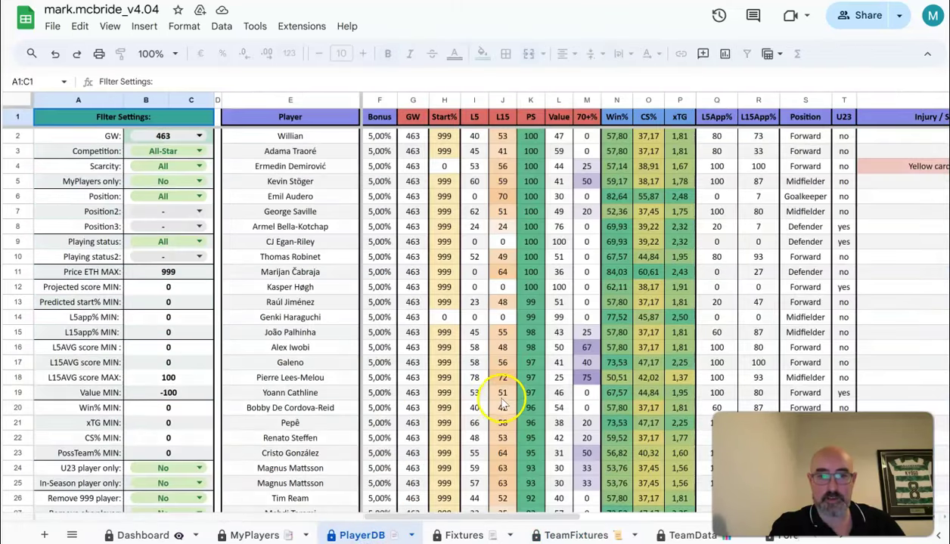
pyautogui.click(256, 535)
pyautogui.moveTo(668, 521); pyautogui.dragTo(378, 535)
pyautogui.moveTo(475, 515); pyautogui.dragTo(426, 509)
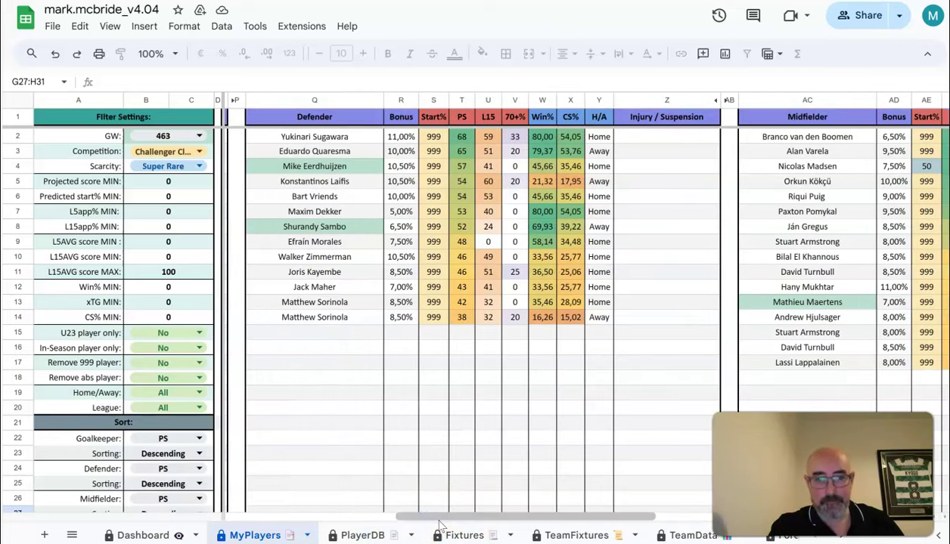
pyautogui.moveTo(440, 522); pyautogui.dragTo(252, 520)
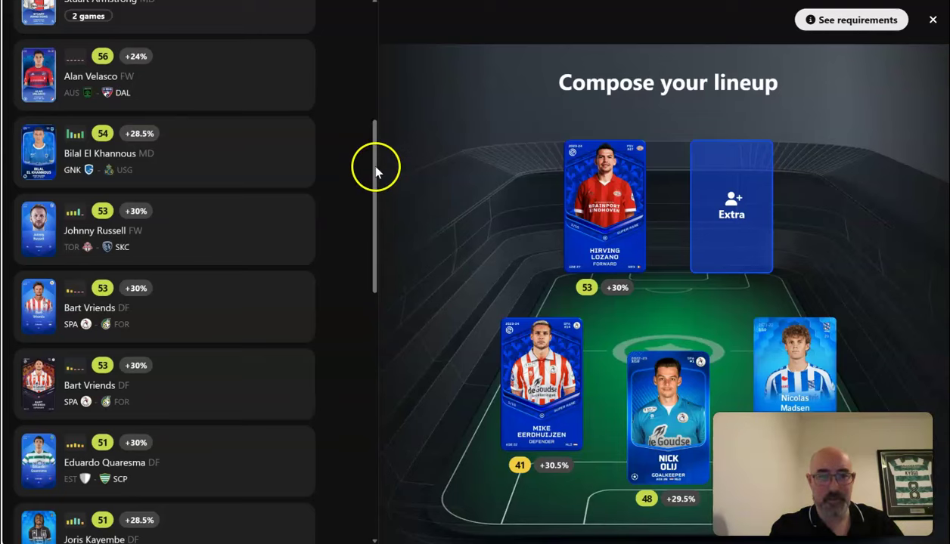
# - Add Riqui Puig in the Extra slot, make him captain and submit the Super Rare Challenger lineup
pyautogui.moveTo(375, 173); pyautogui.dragTo(378, 45)
pyautogui.click(166, 148)
pyautogui.click(730, 163)
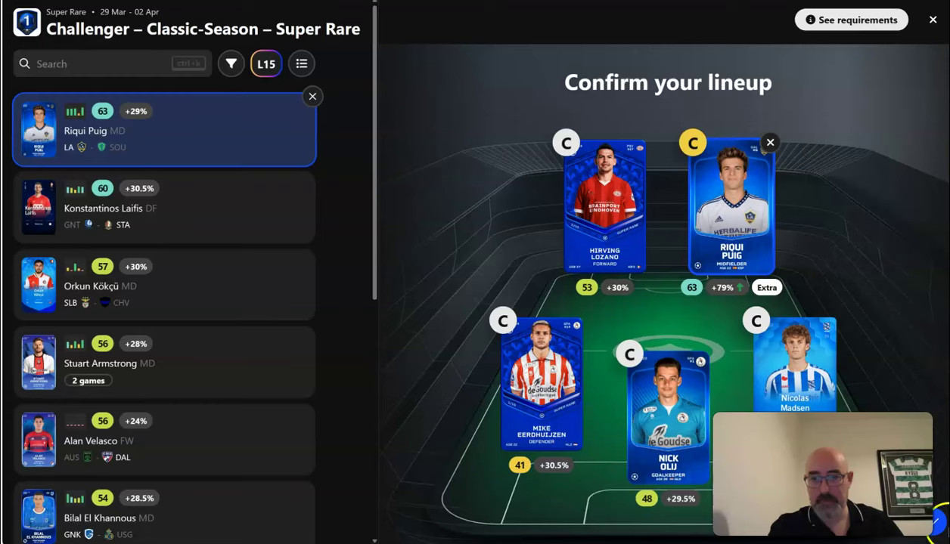
pyautogui.click(942, 528)
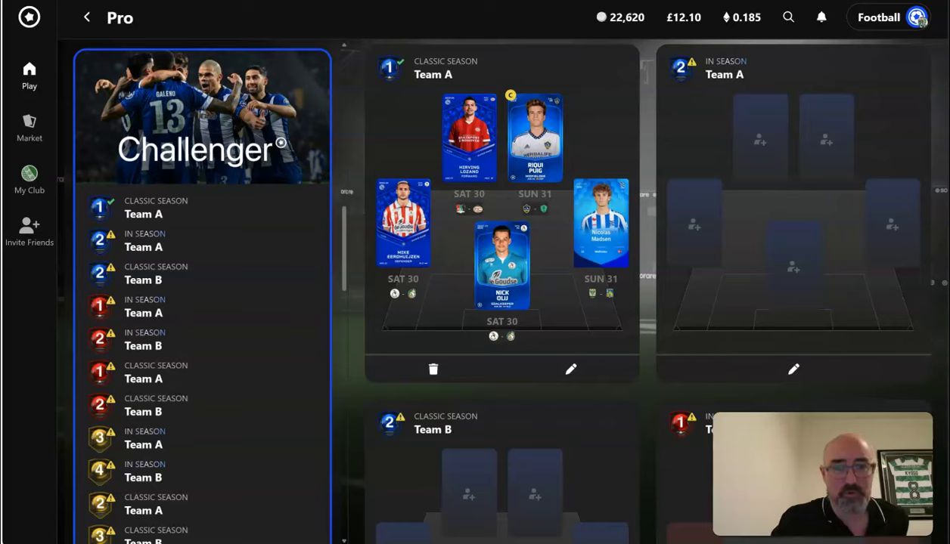
# - Switch to the projections spreadsheet and set the player list's scarcity filter to Rare
pyautogui.hotkey('alt', 'Tab')
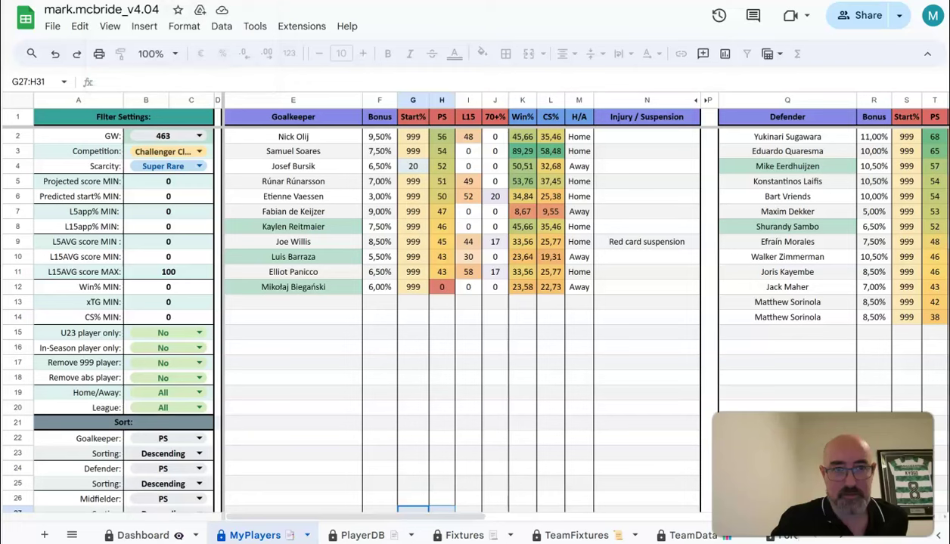
pyautogui.click(181, 172)
pyautogui.click(142, 230)
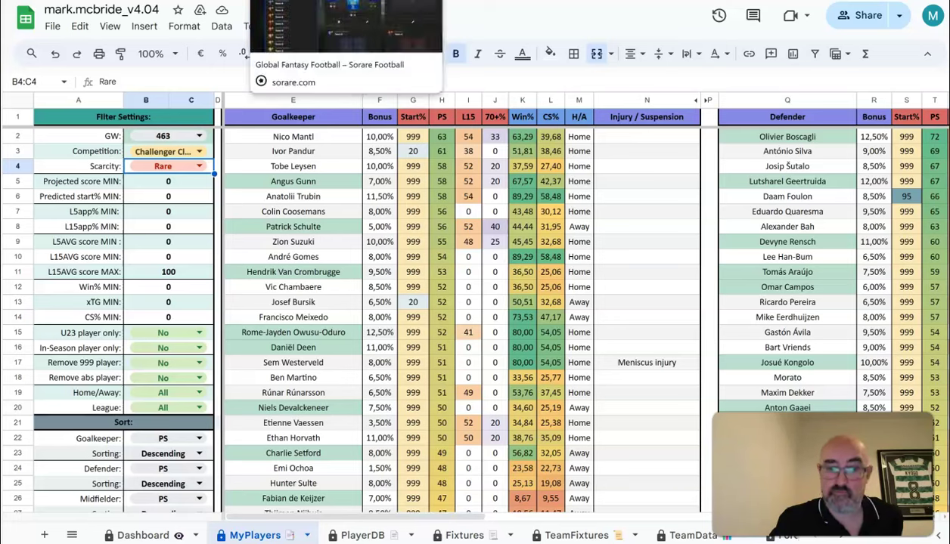
# - Open the Rare Challenger In-Season Team A in Sorare and add Angus Gunn as goalkeeper
pyautogui.click(346, 0)
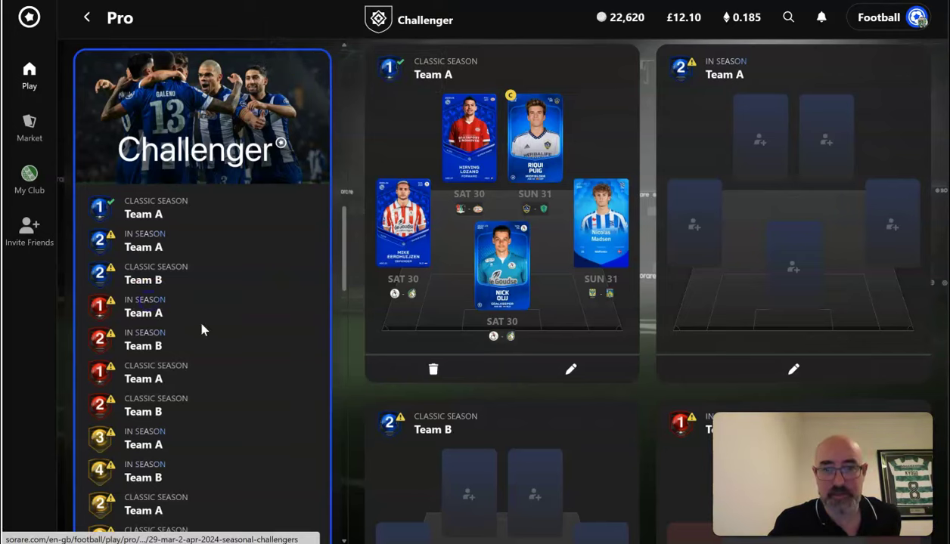
pyautogui.scroll(-5, 772, 321)
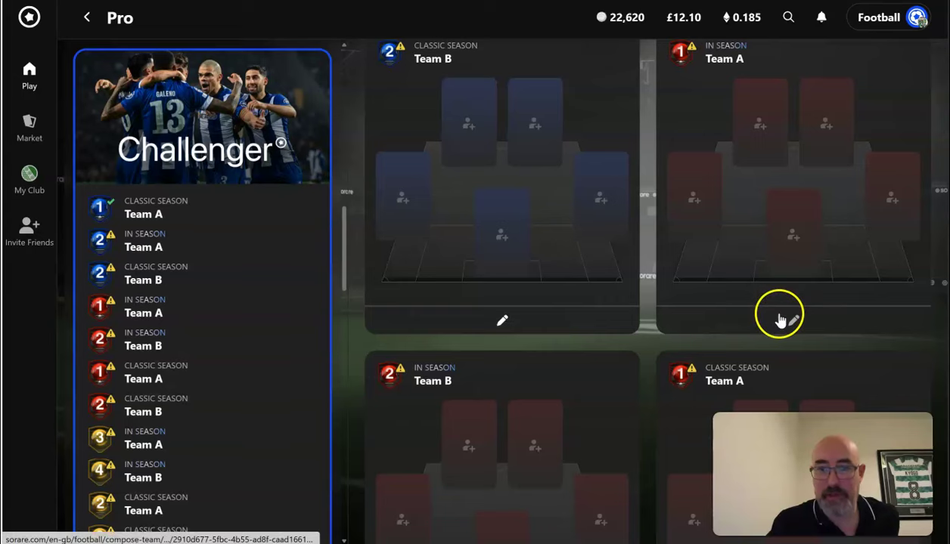
pyautogui.click(781, 320)
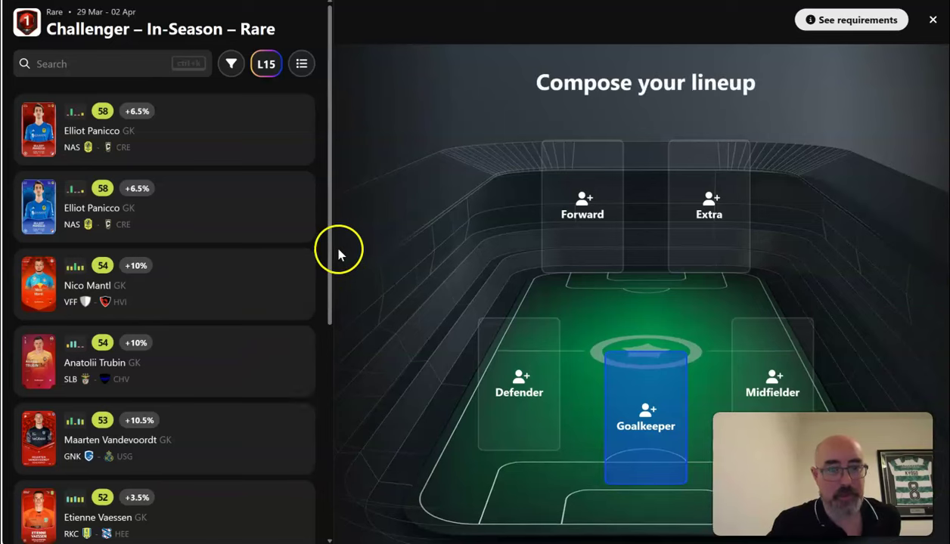
pyautogui.moveTo(329, 239); pyautogui.dragTo(326, 437)
pyautogui.moveTo(86, 502)
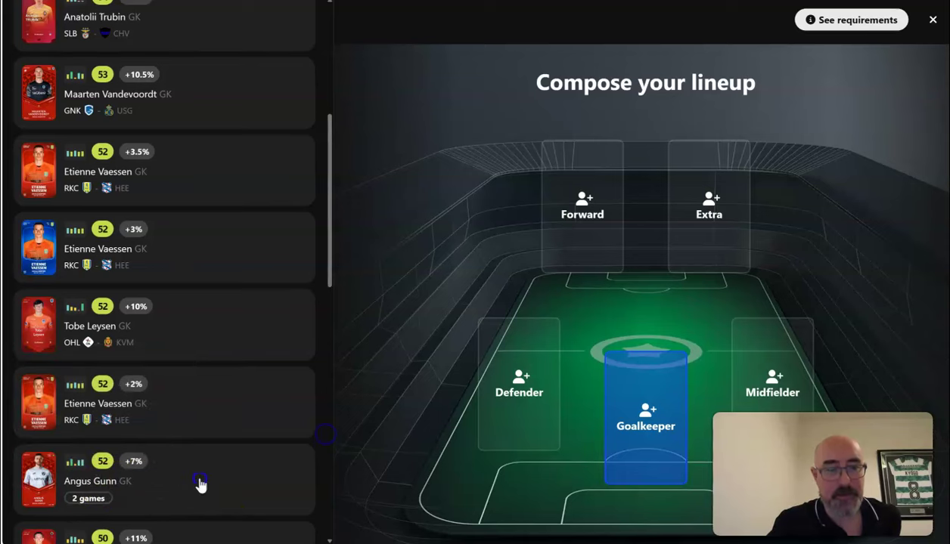
pyautogui.click(200, 484)
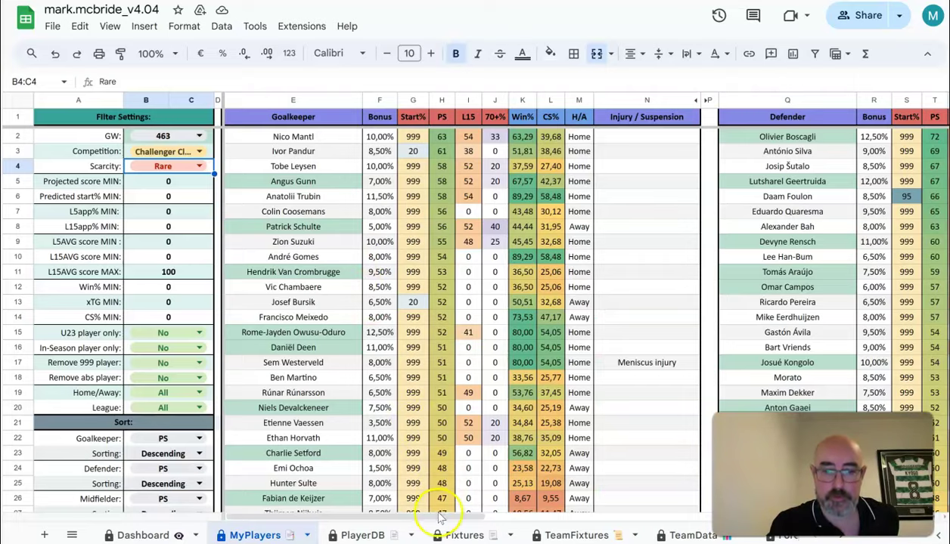
# - Check the Rare defenders' projections in the spreadsheet and add Olivier Boscagli as the Challenger In-Season team's defender
pyautogui.click(437, 512)
pyautogui.moveTo(436, 516); pyautogui.dragTo(589, 514)
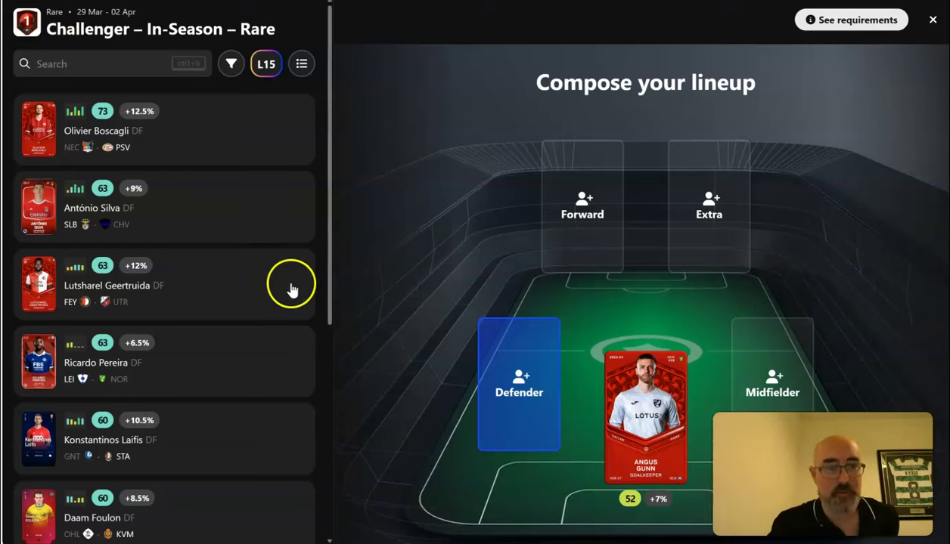
pyautogui.moveTo(329, 226); pyautogui.dragTo(317, 201)
pyautogui.click(148, 144)
# - Compare the Rare midfielders' projections in the spreadsheet and add Thom Haye as the Challenger In-Season team's midfielder
pyautogui.hotkey('alt', 'Tab')
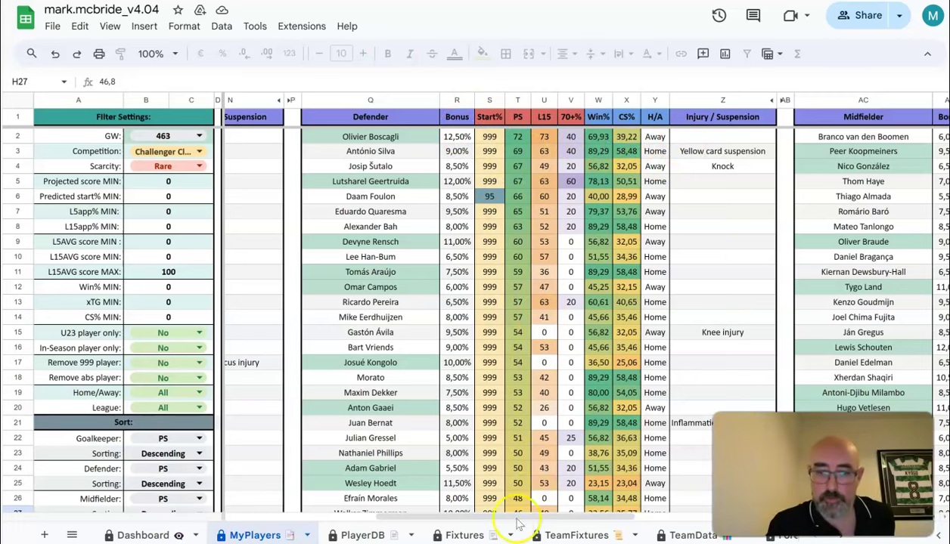
pyautogui.moveTo(510, 521); pyautogui.dragTo(643, 519)
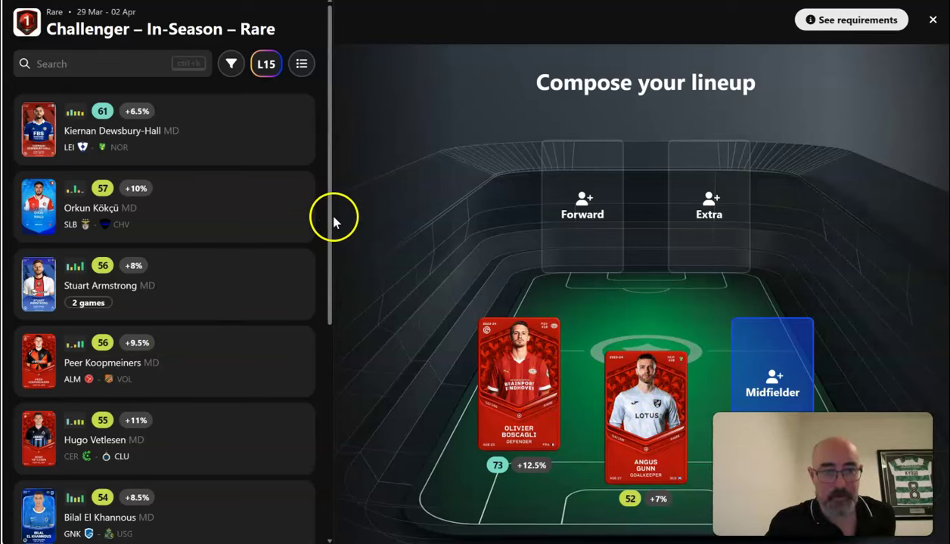
pyautogui.moveTo(327, 213); pyautogui.dragTo(316, 242)
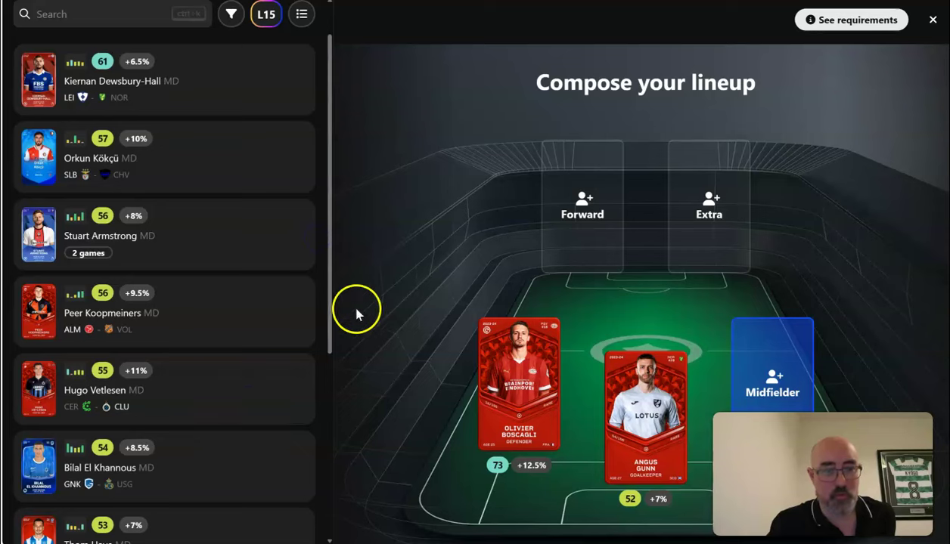
pyautogui.moveTo(329, 301); pyautogui.dragTo(248, 384)
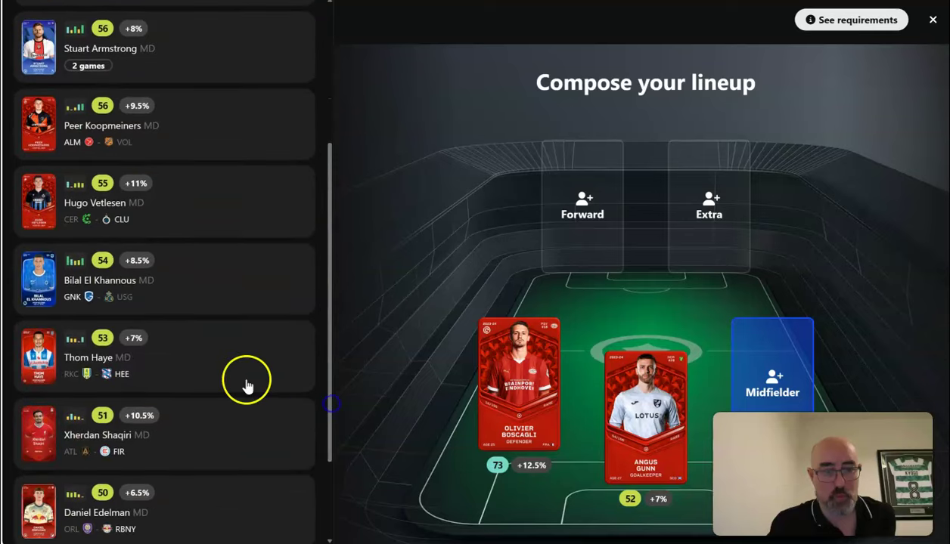
pyautogui.click(209, 371)
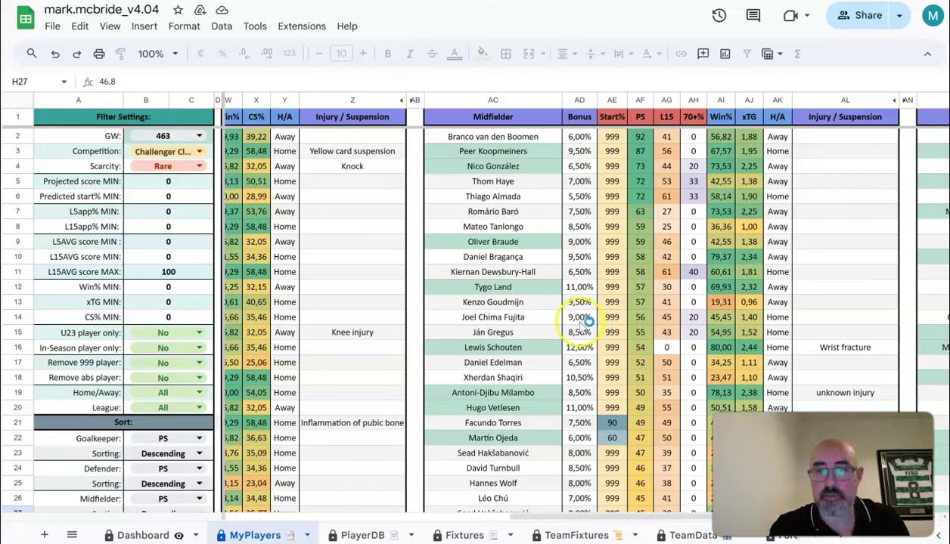
# - Compare the Rare forwards' projections in the spreadsheet and add Michael Johnston as the Challenger In-Season team's forward
pyautogui.moveTo(568, 513); pyautogui.dragTo(670, 524)
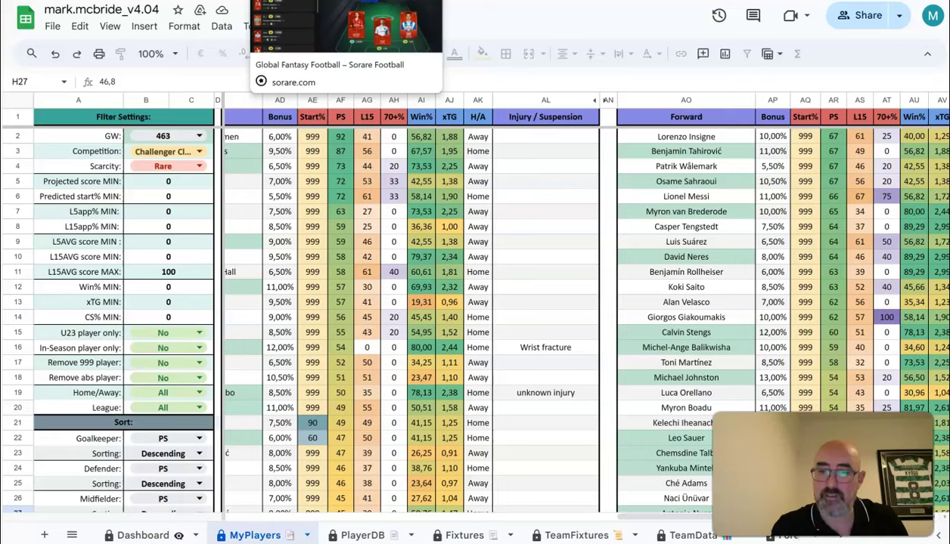
pyautogui.click(268, 2)
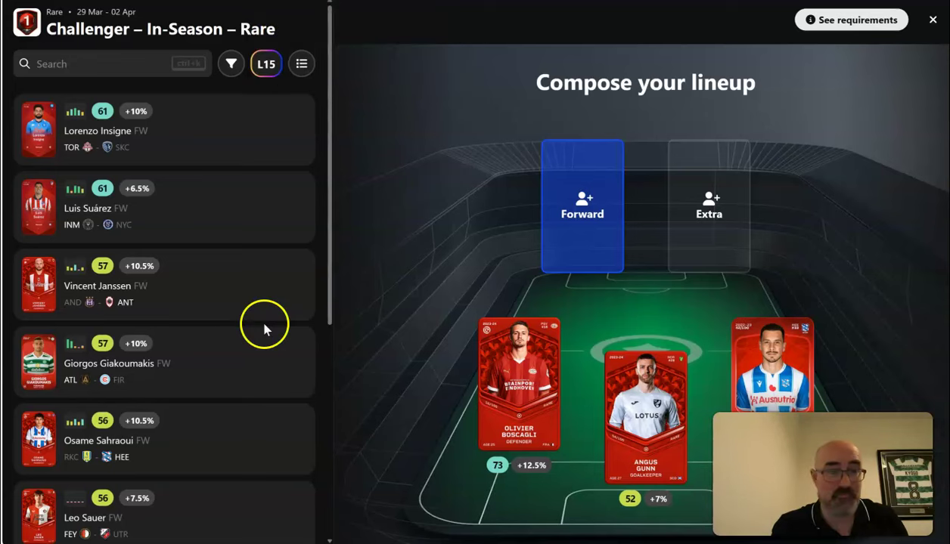
pyautogui.moveTo(326, 287); pyautogui.dragTo(328, 497)
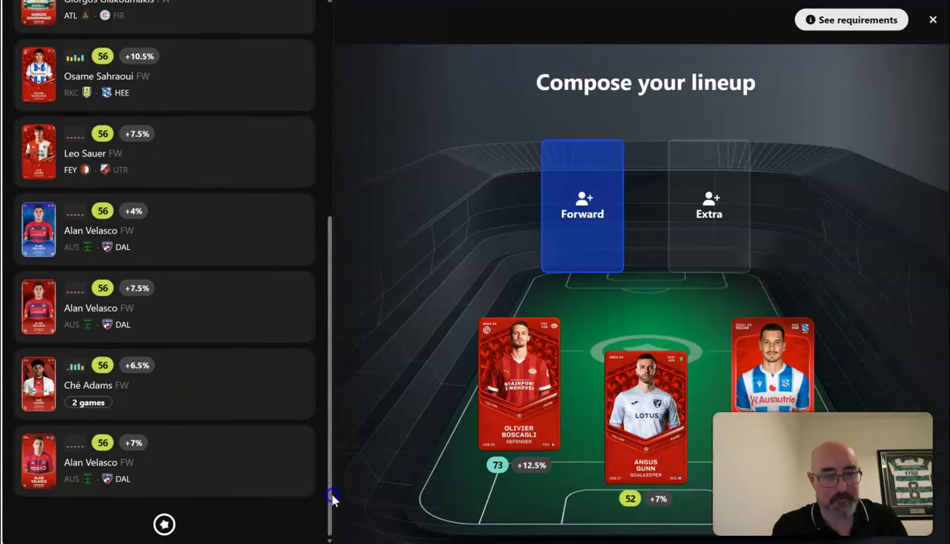
pyautogui.scroll(-3, 328, 497)
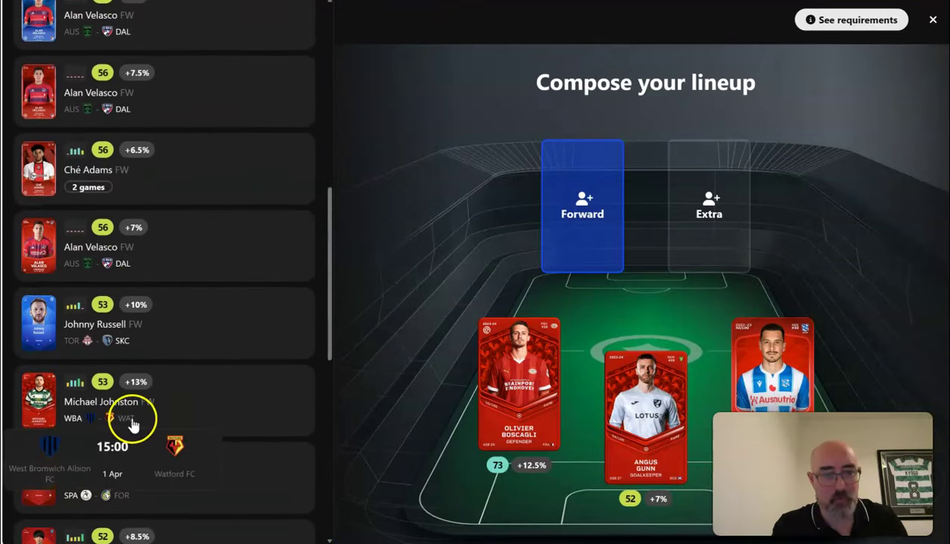
pyautogui.click(169, 397)
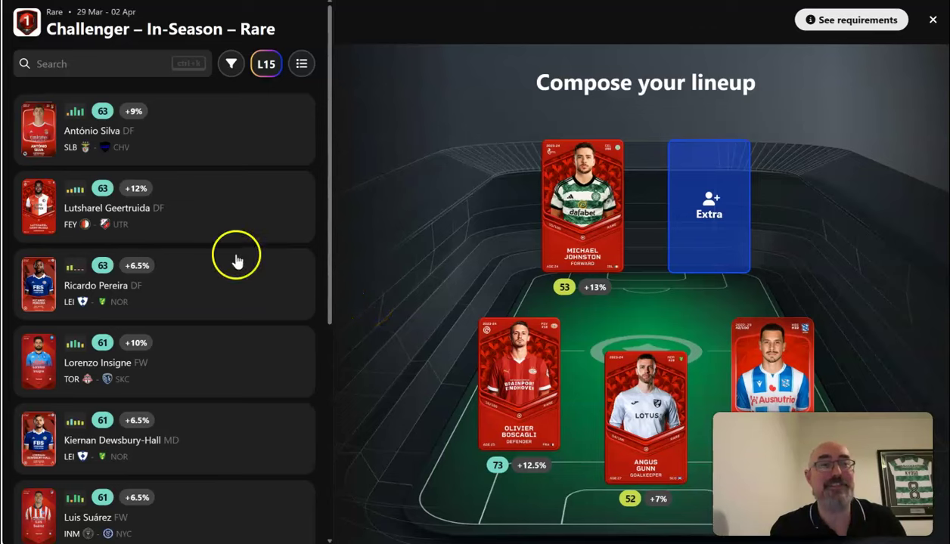
# - Add Lutsharel Geertruida in the Extra slot, make Olivier Boscagli captain and submit the Rare Challenger In-Season lineup
pyautogui.click(179, 208)
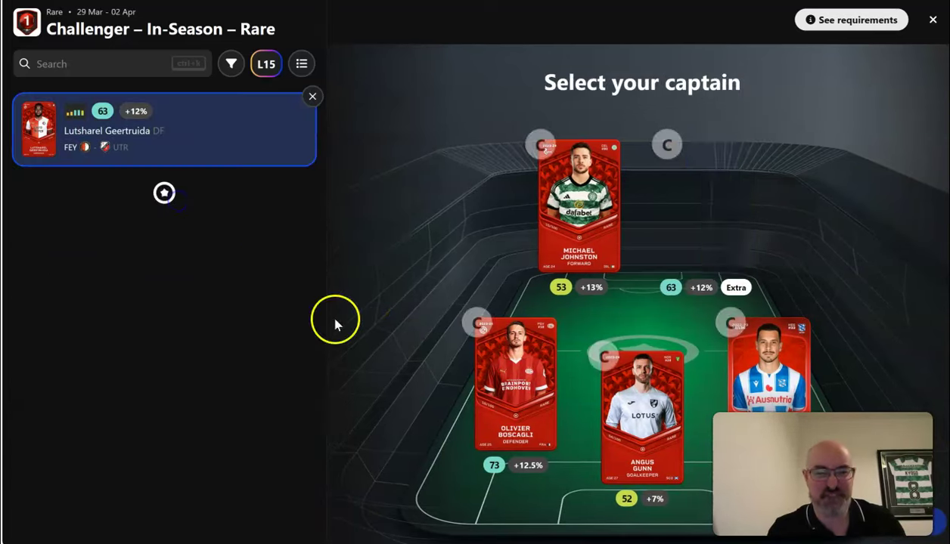
pyautogui.click(480, 321)
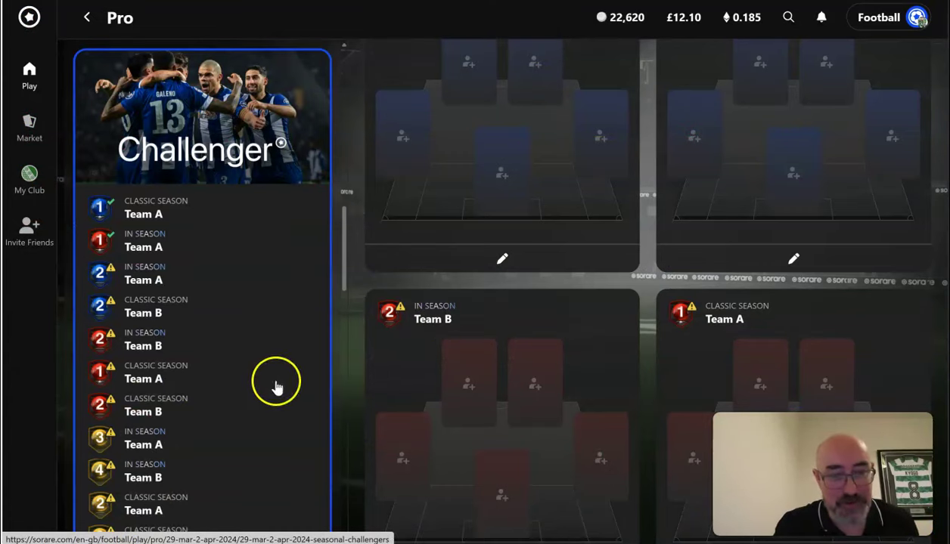
# - Look through the Pro competitions list to see which teams still need a lineup
pyautogui.moveTo(345, 276); pyautogui.dragTo(345, 290)
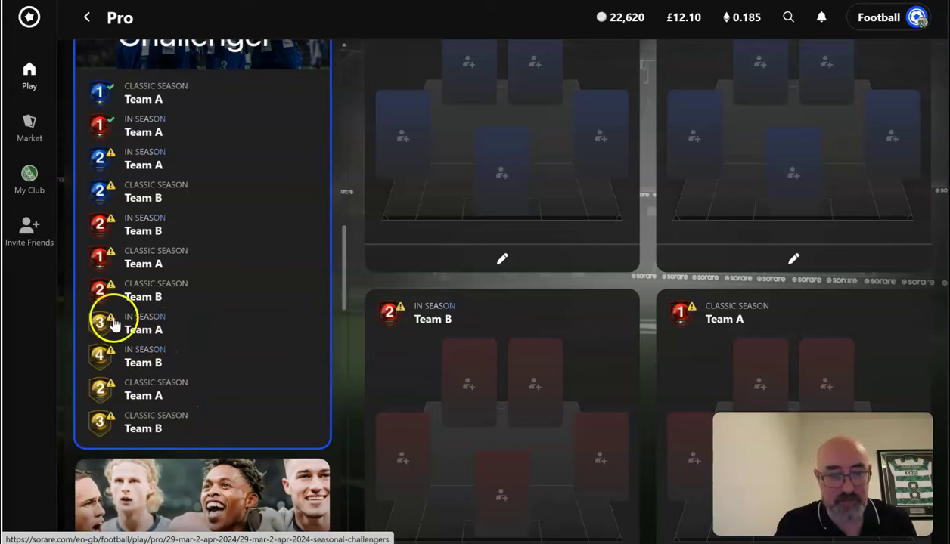
pyautogui.moveTo(344, 282); pyautogui.dragTo(343, 395)
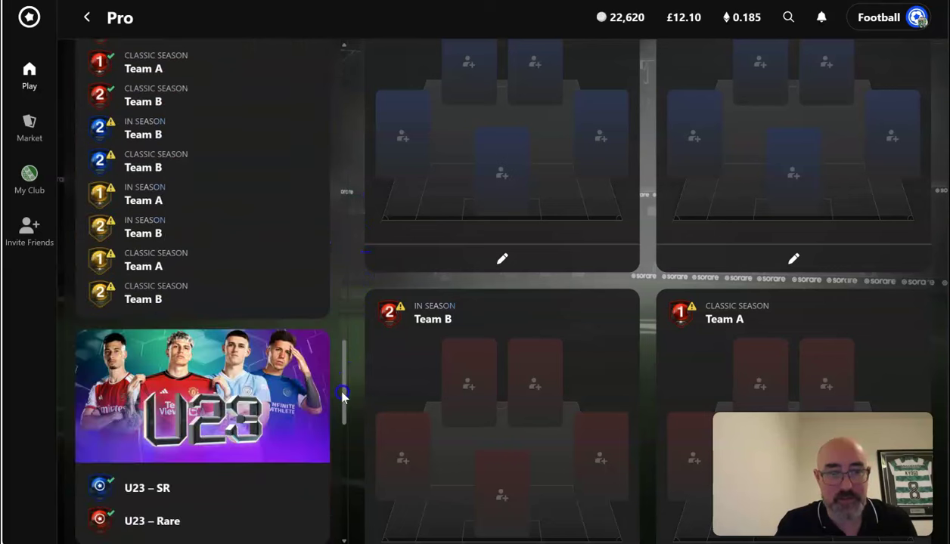
pyautogui.moveTo(345, 376); pyautogui.dragTo(353, 115)
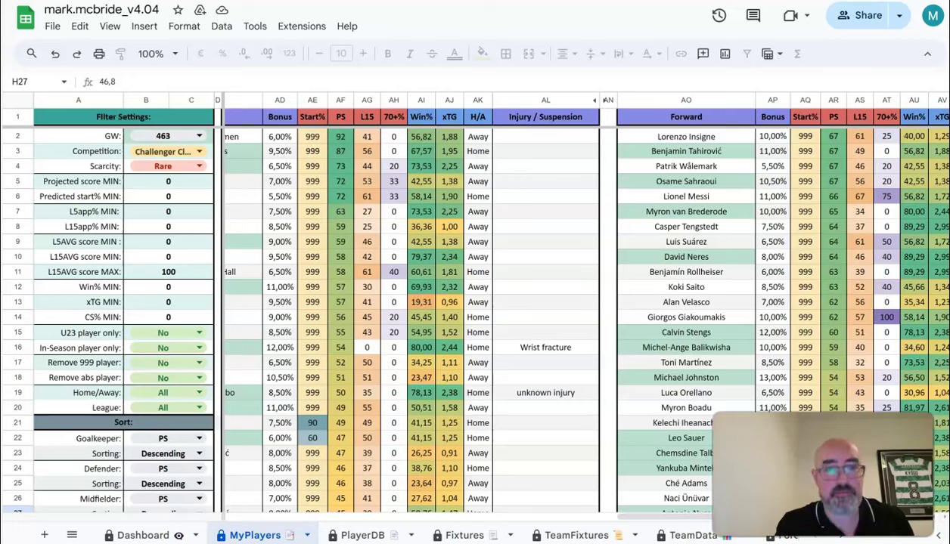
# - Set the spreadsheet's competition filter to Premier League In-Season and bring the Rare goalkeepers and defenders into view
pyautogui.click(168, 151)
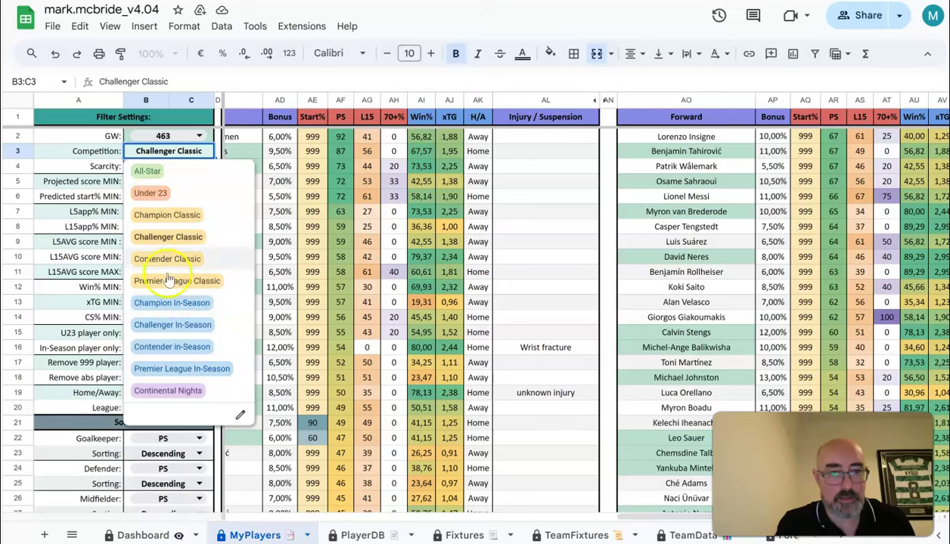
pyautogui.click(189, 370)
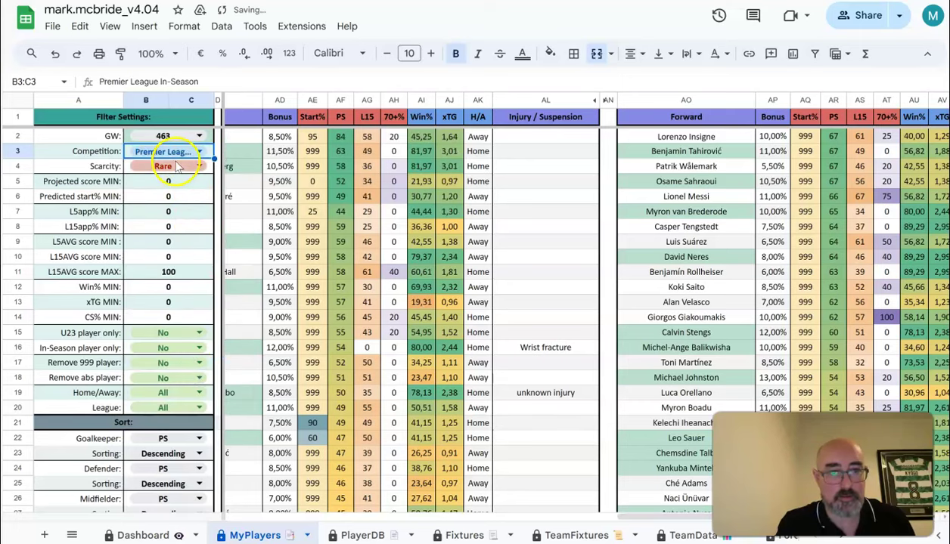
pyautogui.click(298, 515)
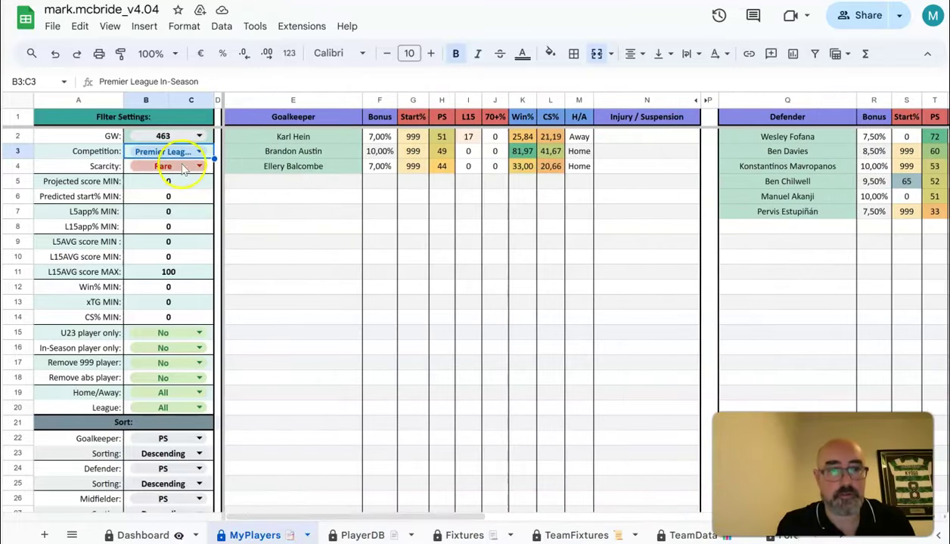
# - Set the spreadsheet's competition filter to Premier League Classic and add Caoimhin Kelleher as goalkeeper of the Rare Premier League In-Season Team A
pyautogui.click(185, 151)
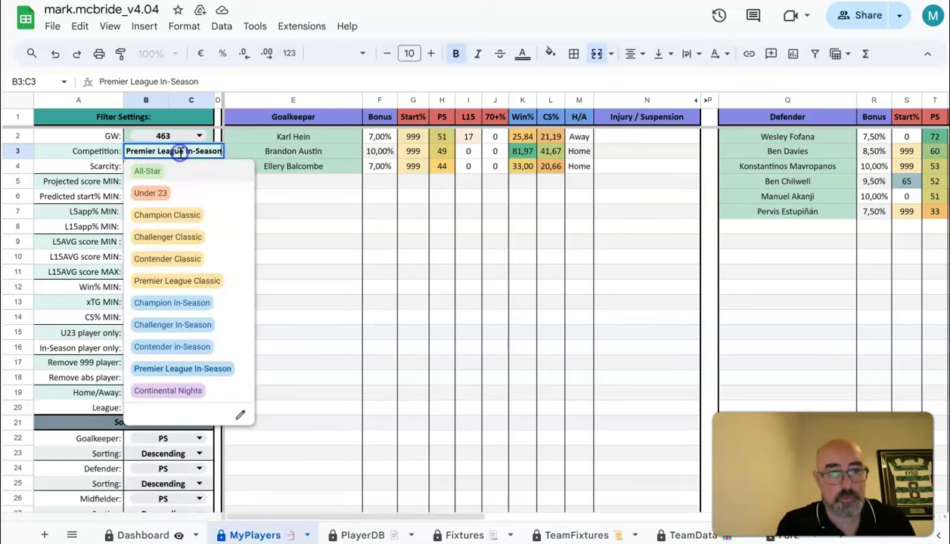
pyautogui.click(197, 280)
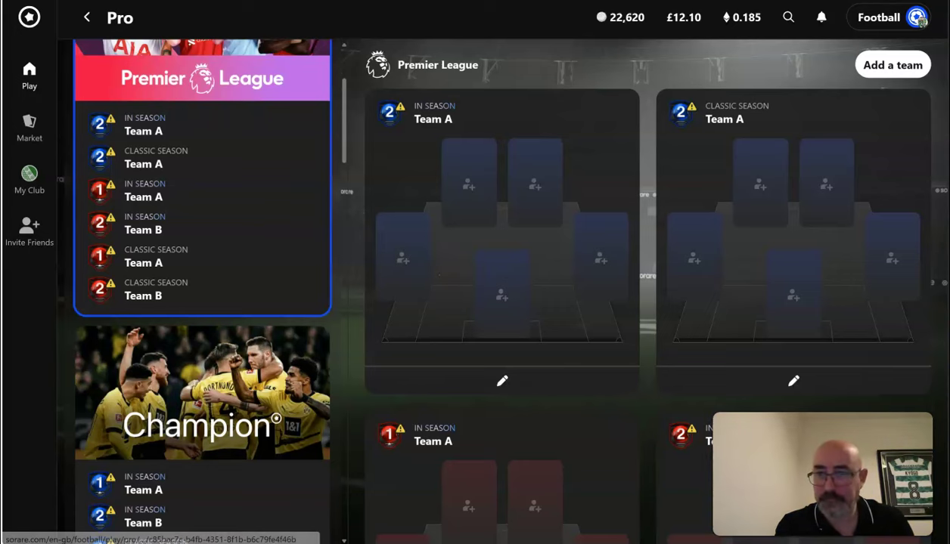
pyautogui.scroll(-3, 724, 406)
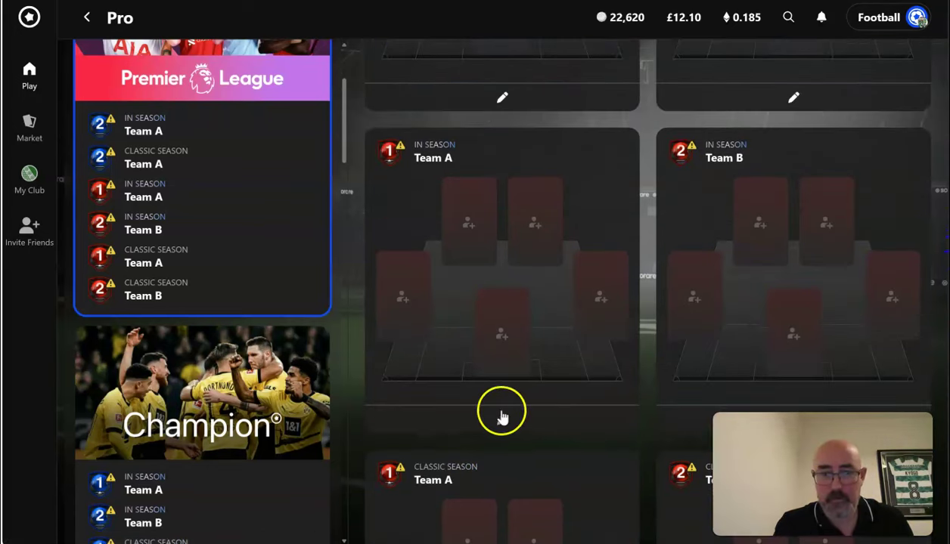
pyautogui.click(504, 422)
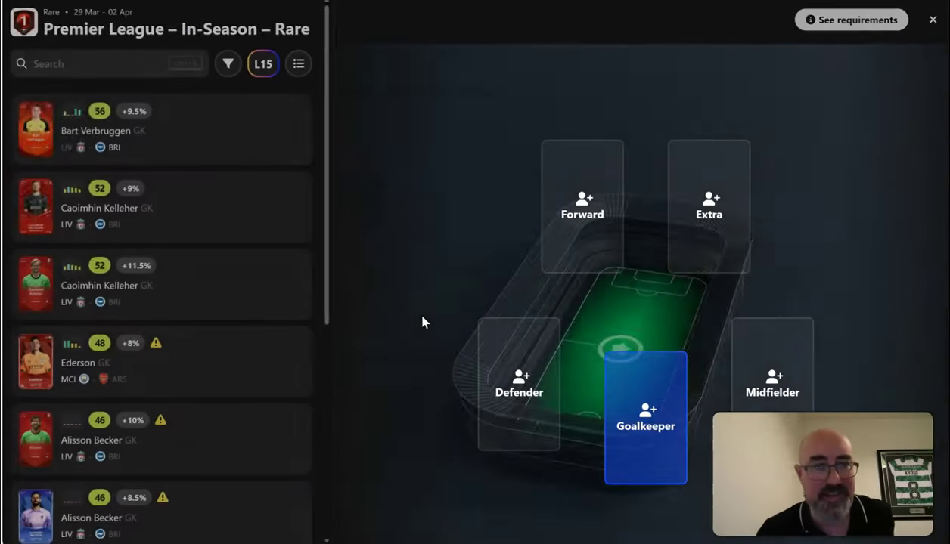
pyautogui.click(216, 211)
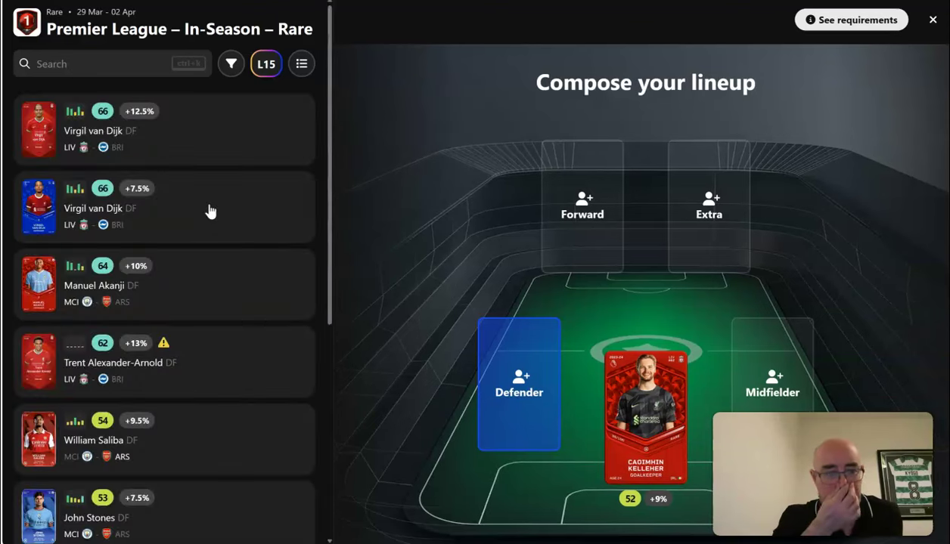
# - Compare the Rare defenders' projections in the spreadsheet and add the Rare Virgil van Dijk card with the 12.5% bonus as defender
pyautogui.click(250, 69)
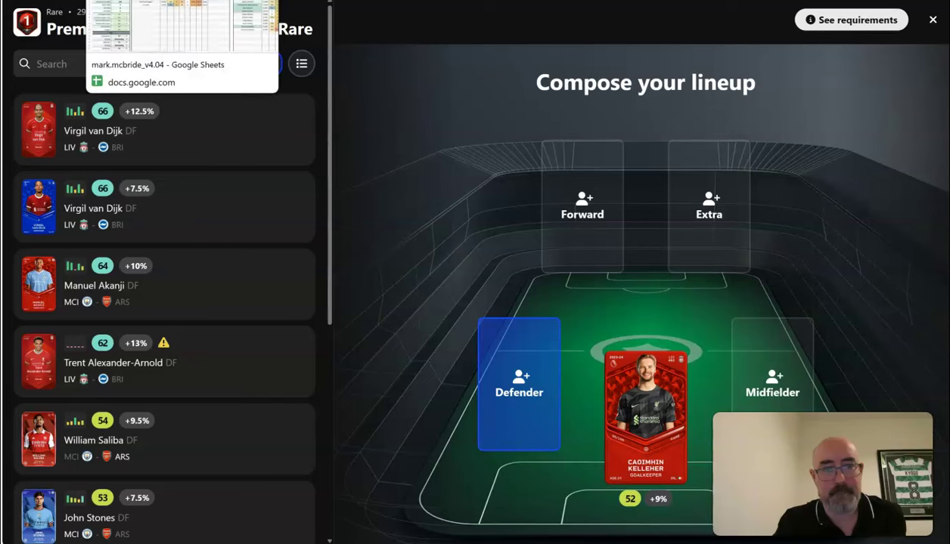
pyautogui.click(192, 211)
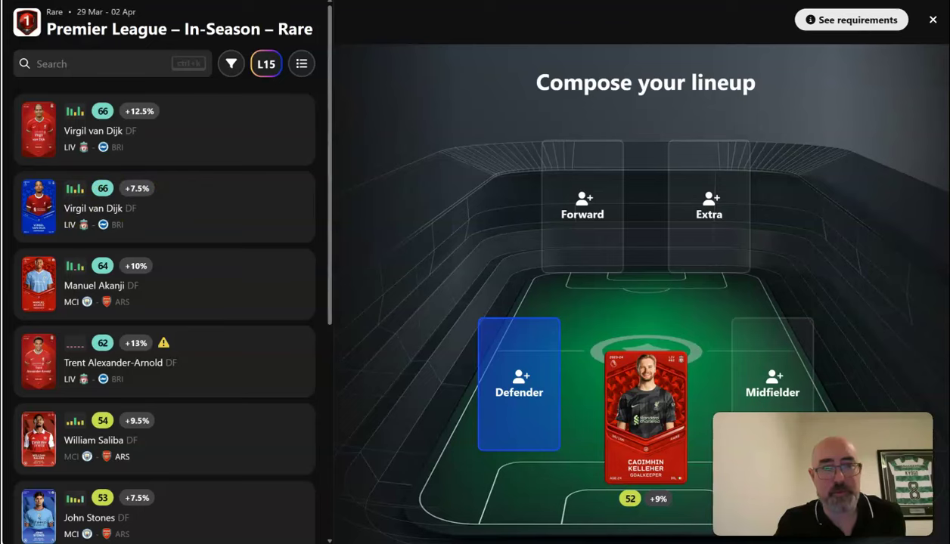
pyautogui.hotkey('alt', 'Tab')
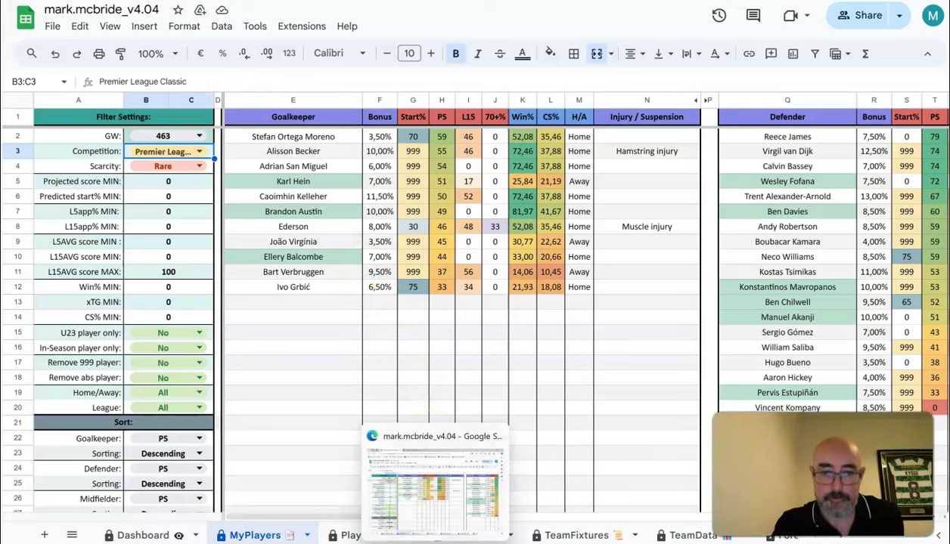
pyautogui.moveTo(329, 517); pyautogui.dragTo(461, 516)
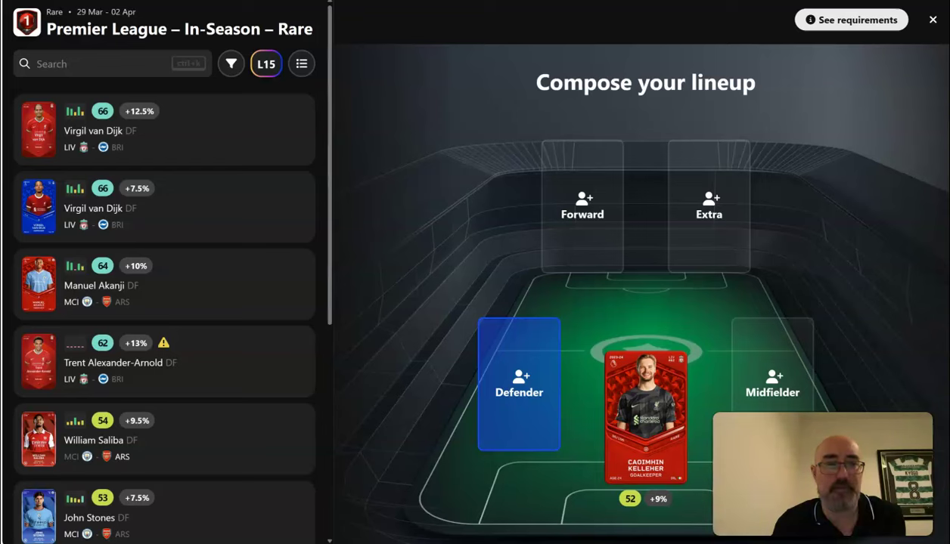
pyautogui.click(161, 140)
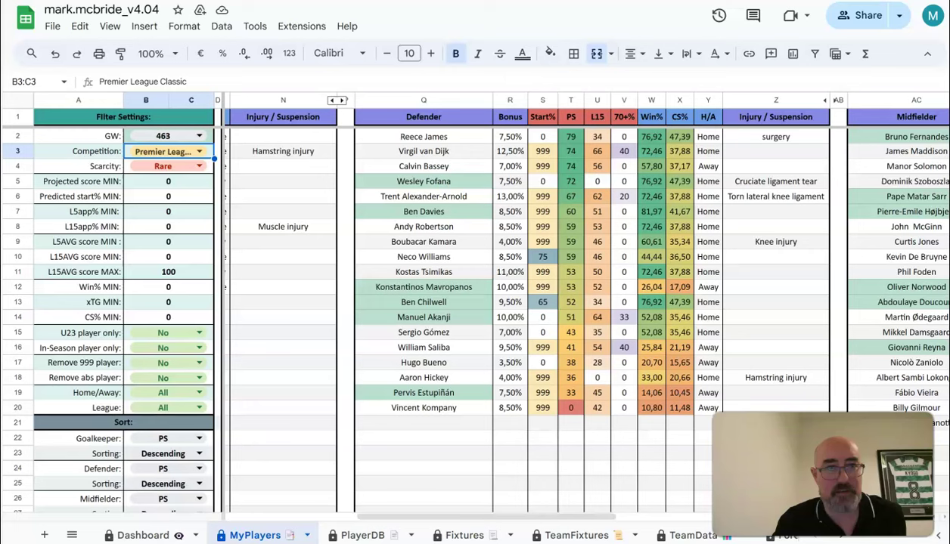
# - Check the Rare midfielders' projections in the spreadsheet, search the lineup cards for "bru" and add Bruno Fernandes as midfielder
pyautogui.moveTo(513, 522); pyautogui.dragTo(586, 506)
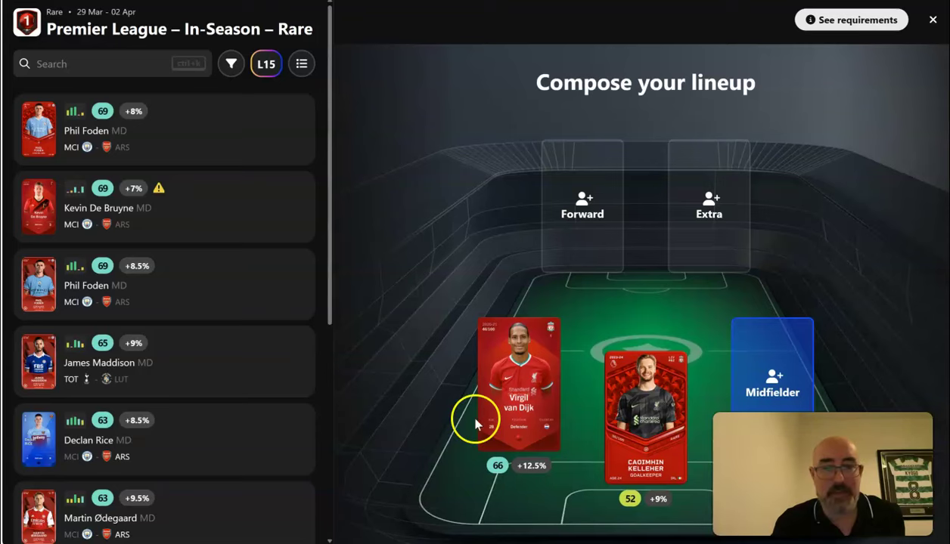
pyautogui.moveTo(537, 375)
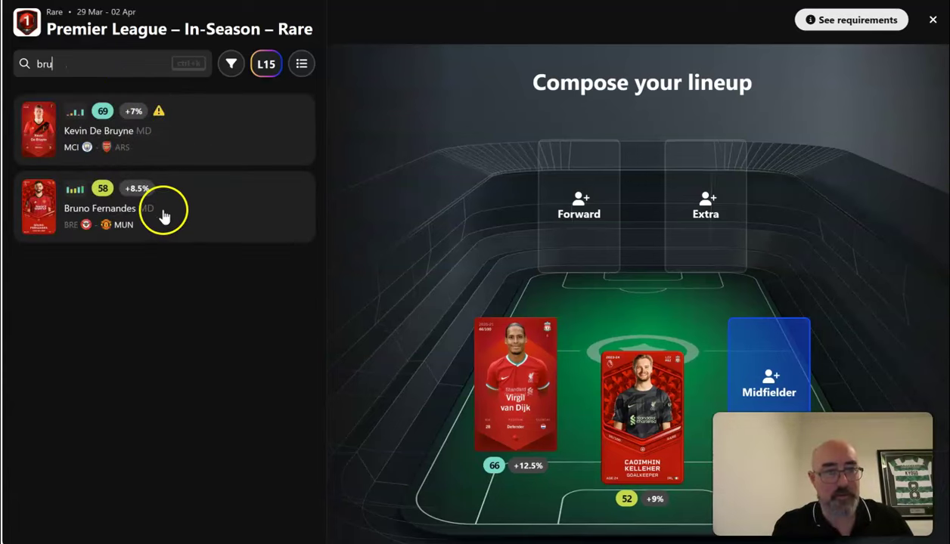
pyautogui.click(161, 215)
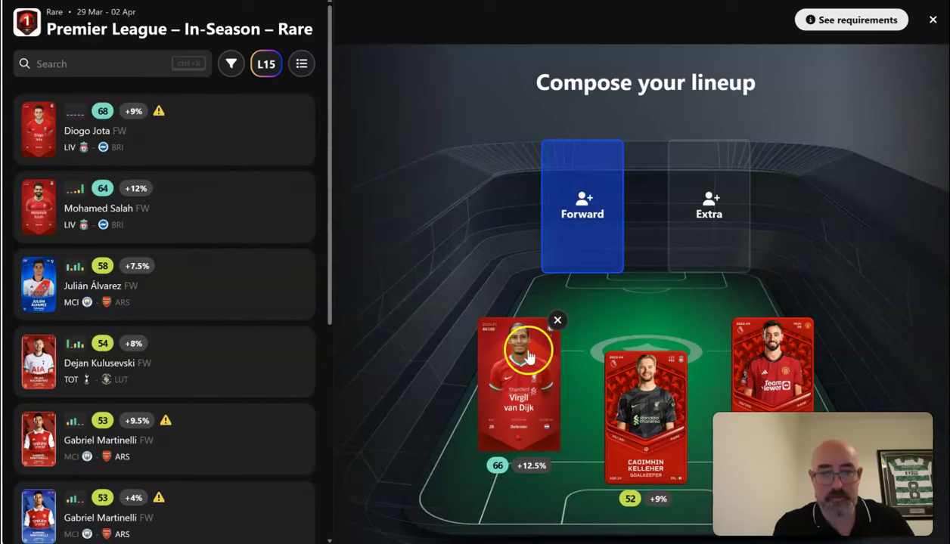
# - Replace the defender with the Super Rare Virgil van Dijk card with the 7.5% bonus and add Mohamed Salah as forward
pyautogui.click(554, 323)
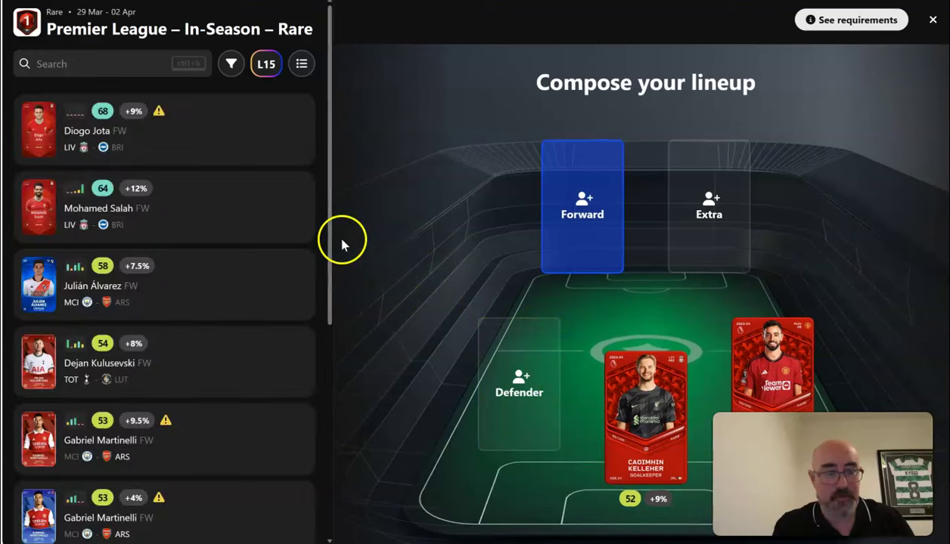
pyautogui.moveTo(330, 235); pyautogui.dragTo(335, 256)
pyautogui.click(499, 349)
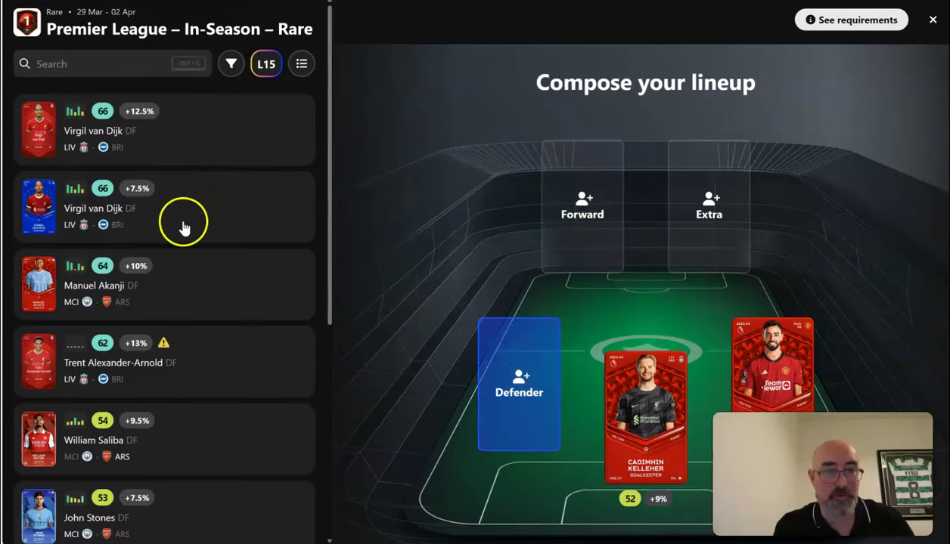
pyautogui.click(185, 224)
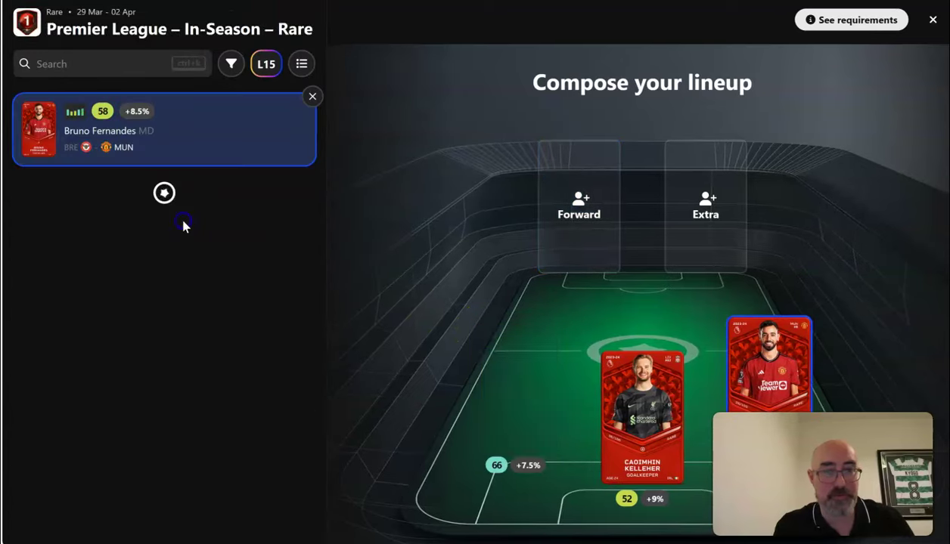
pyautogui.click(572, 208)
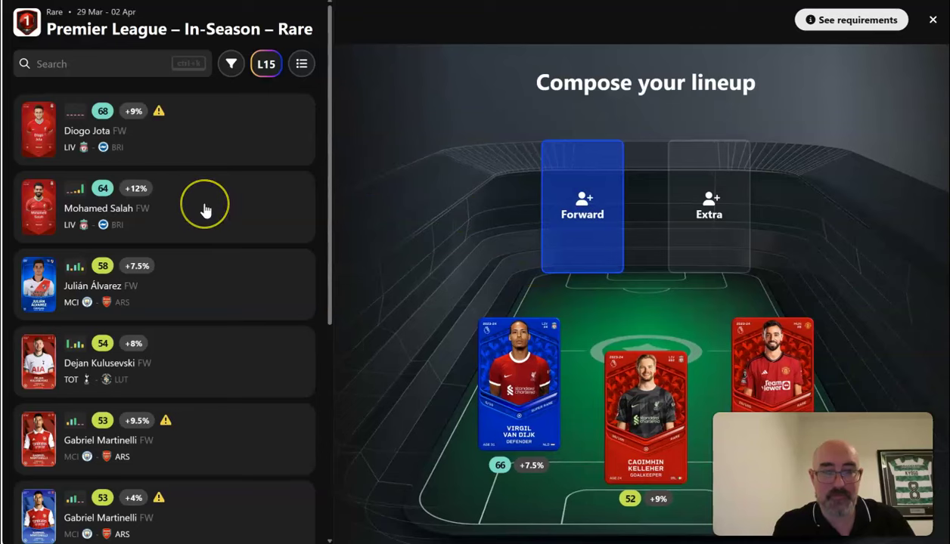
pyautogui.click(204, 210)
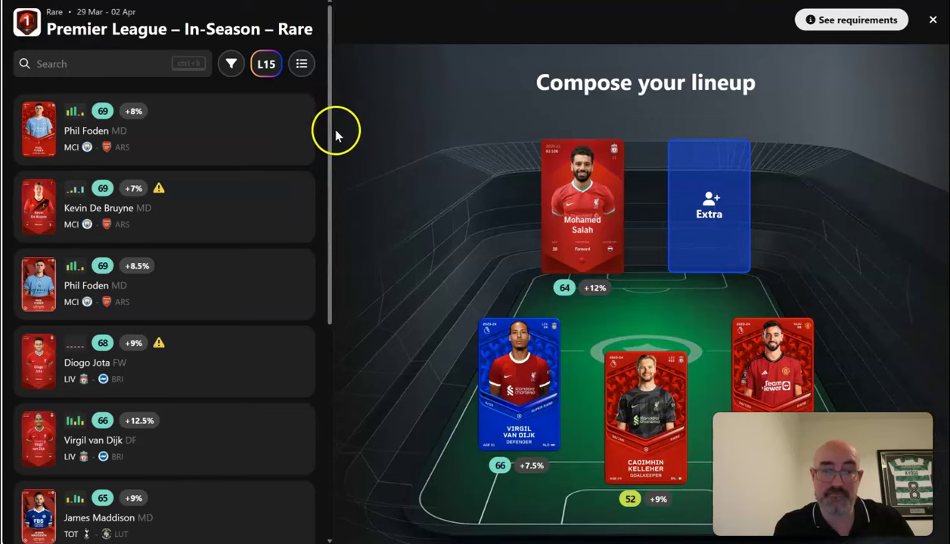
# - Compare the remaining players' projections in the spreadsheet and add the Phil Foden card with the 8% bonus in the Extra slot
pyautogui.moveTo(332, 123)
pyautogui.mouseDown()
pyautogui.moveTo(316, 345)
pyautogui.moveTo(329, 276)
pyautogui.moveTo(328, 134)
pyautogui.mouseUp()
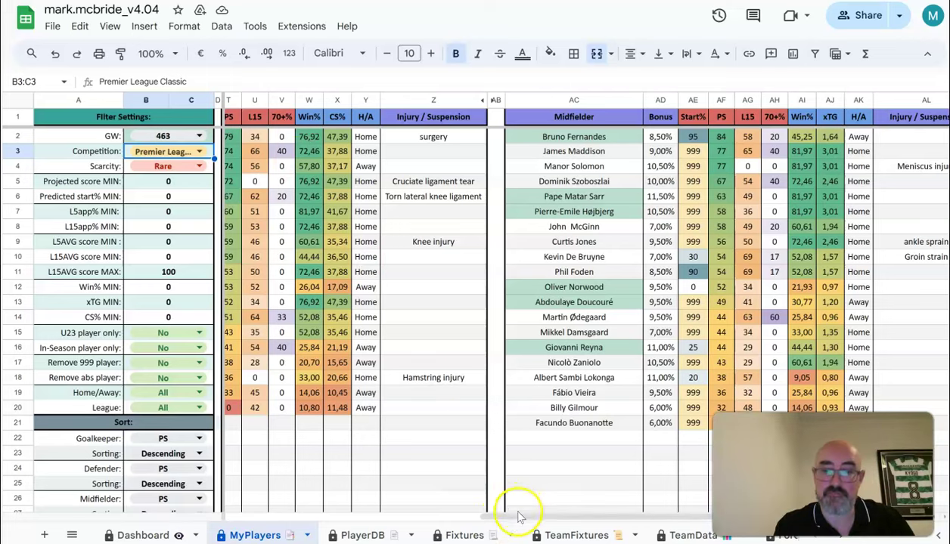
pyautogui.moveTo(516, 519)
pyautogui.mouseDown()
pyautogui.moveTo(377, 512)
pyautogui.moveTo(500, 519)
pyautogui.mouseUp()
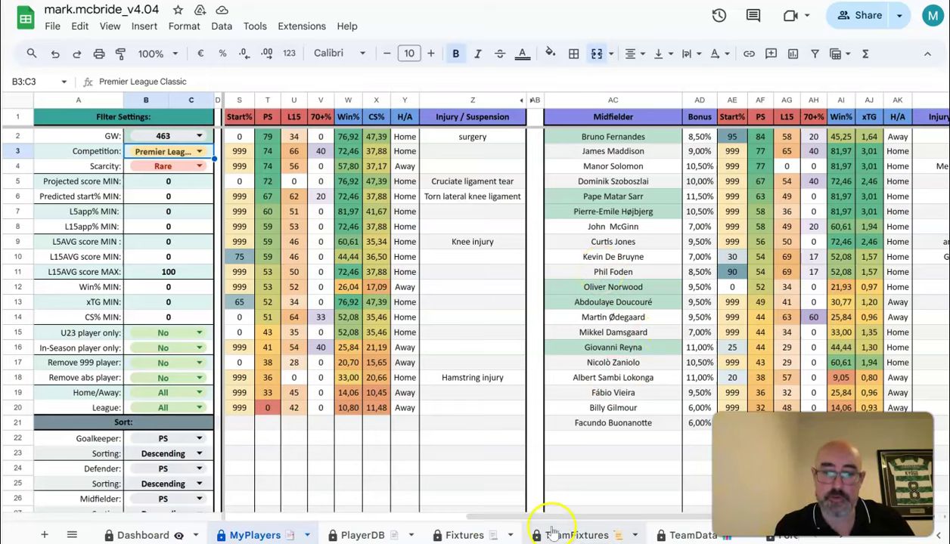
pyautogui.moveTo(537, 520); pyautogui.dragTo(622, 515)
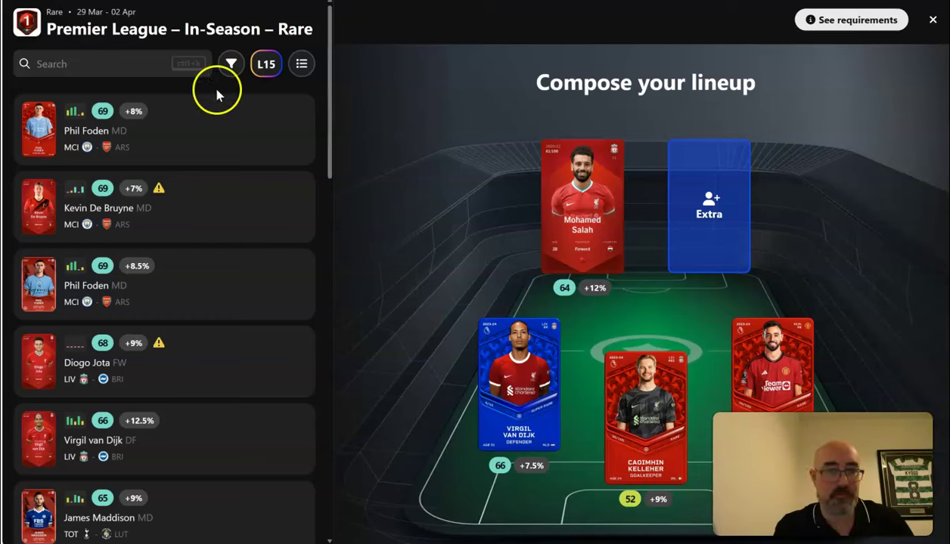
pyautogui.click(176, 124)
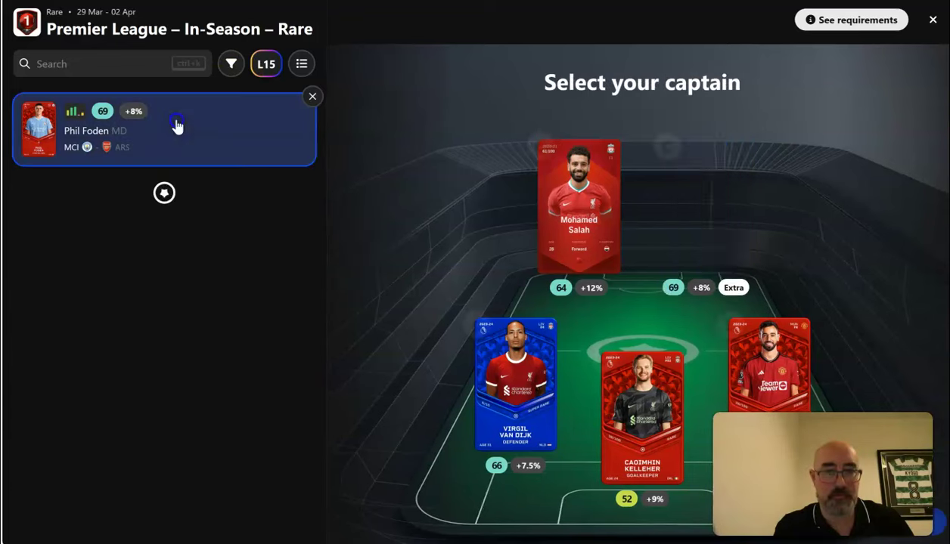
# - Make Bruno Fernandes captain and submit the Rare Premier League In-Season lineup
pyautogui.click(731, 322)
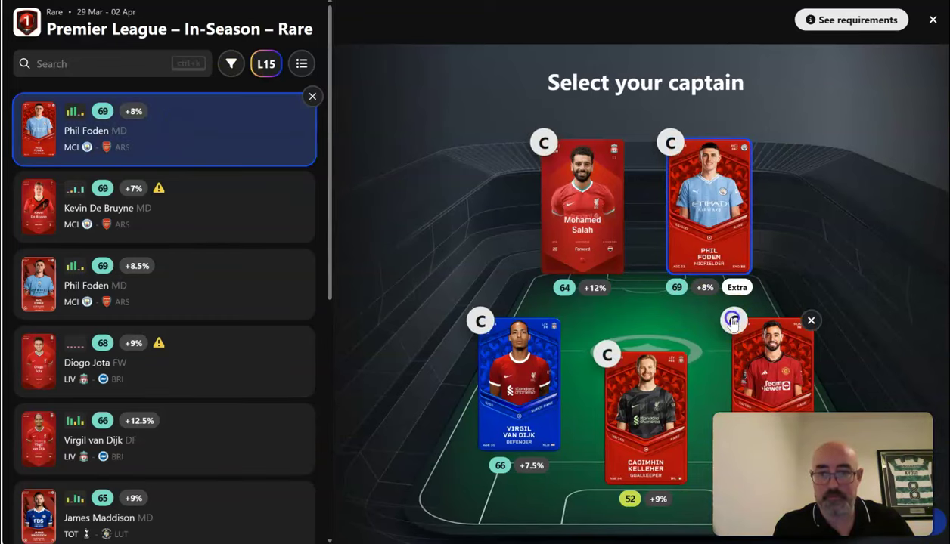
pyautogui.moveTo(551, 501)
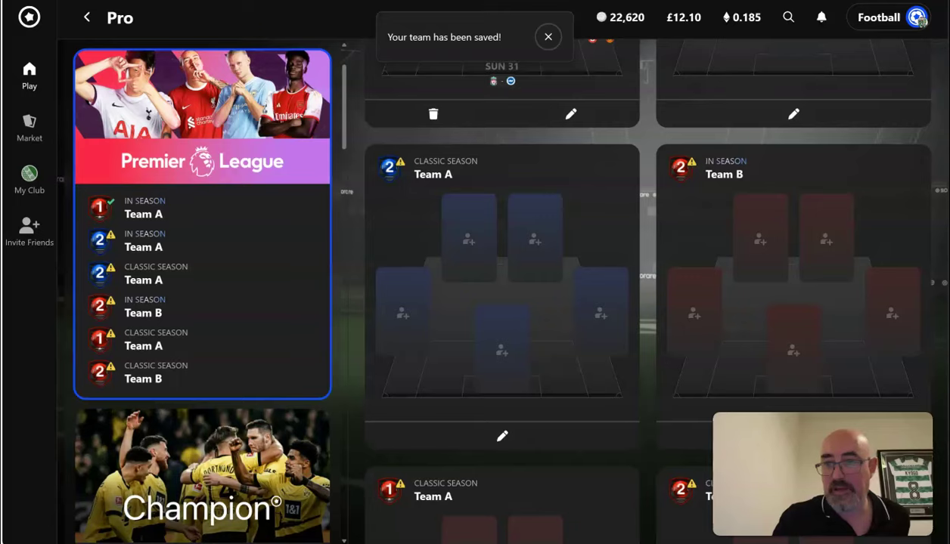
# - Review the saved Rare Premier League In-Season Team A and its rank-based prize pool, and return to the Pro competitions
pyautogui.scroll(4, 859, 31)
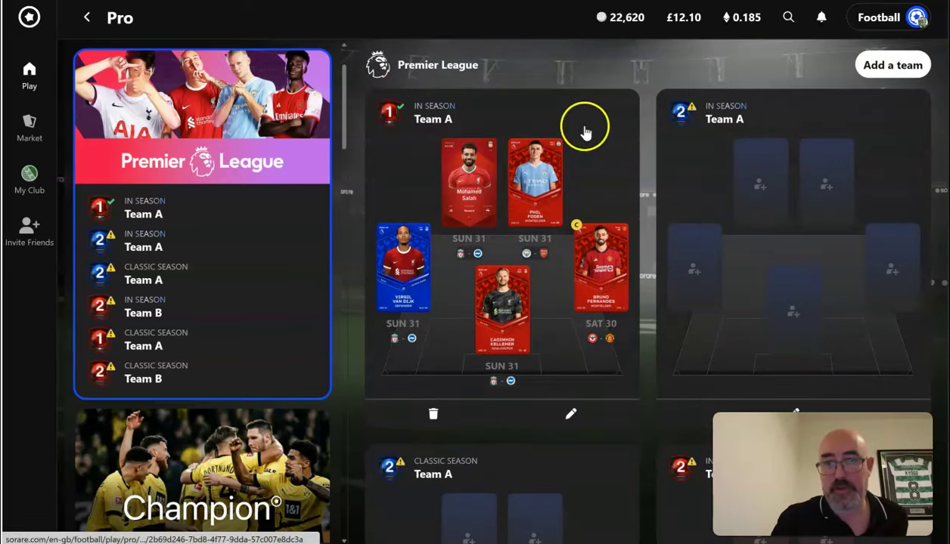
pyautogui.click(460, 112)
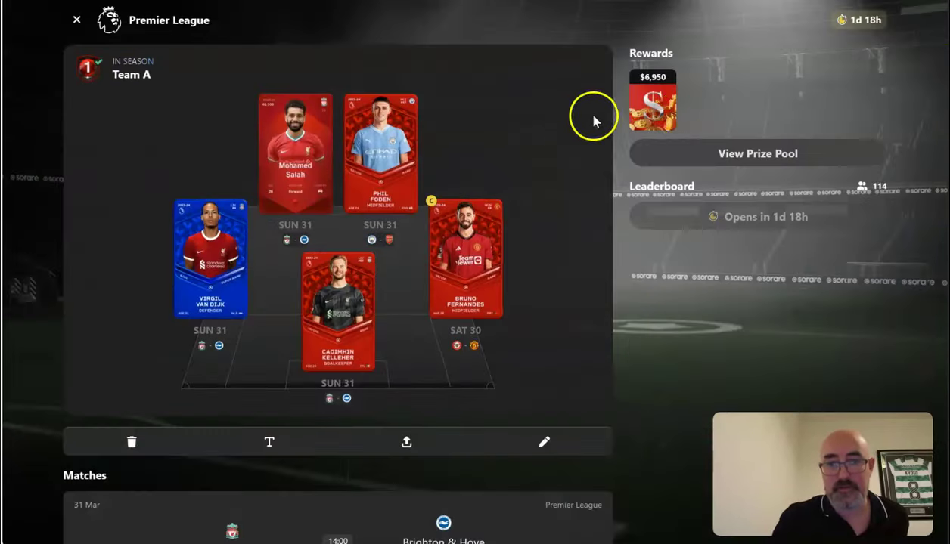
pyautogui.click(769, 161)
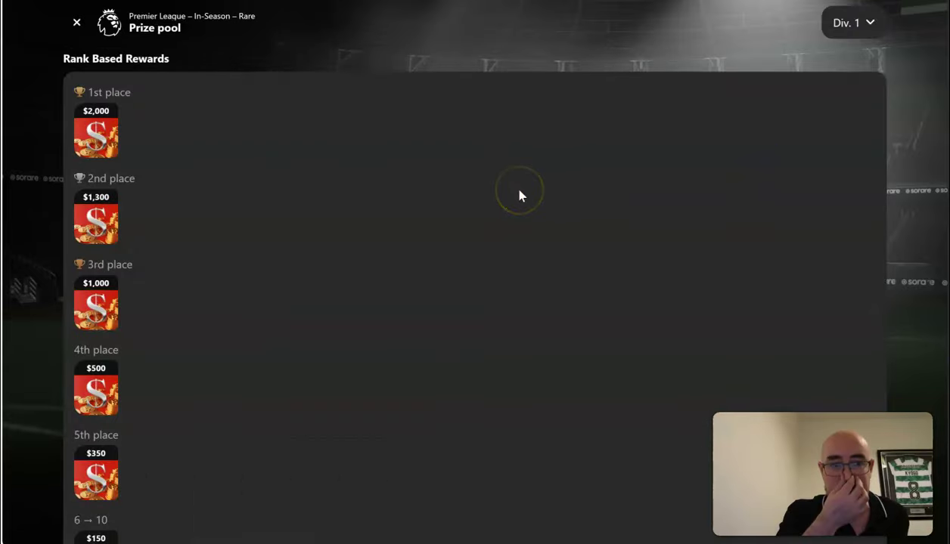
pyautogui.click(76, 23)
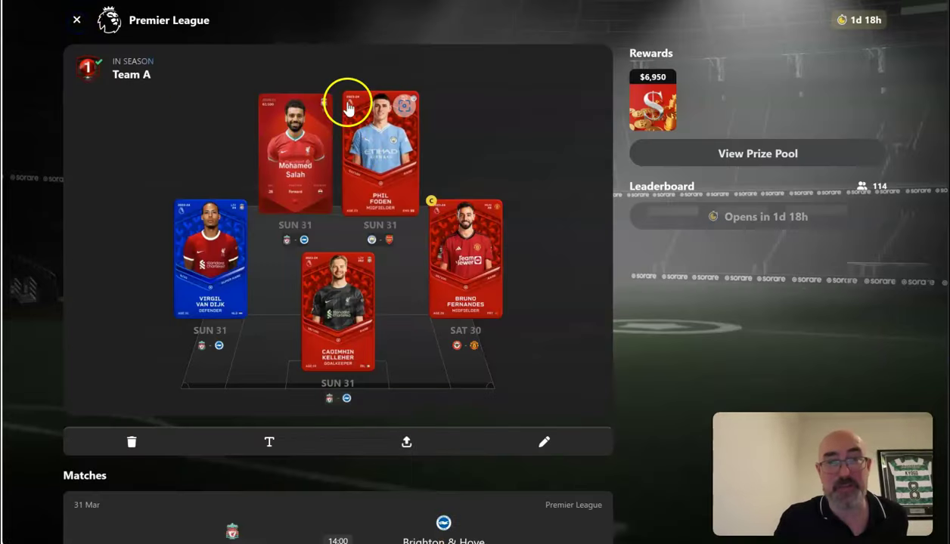
pyautogui.click(77, 21)
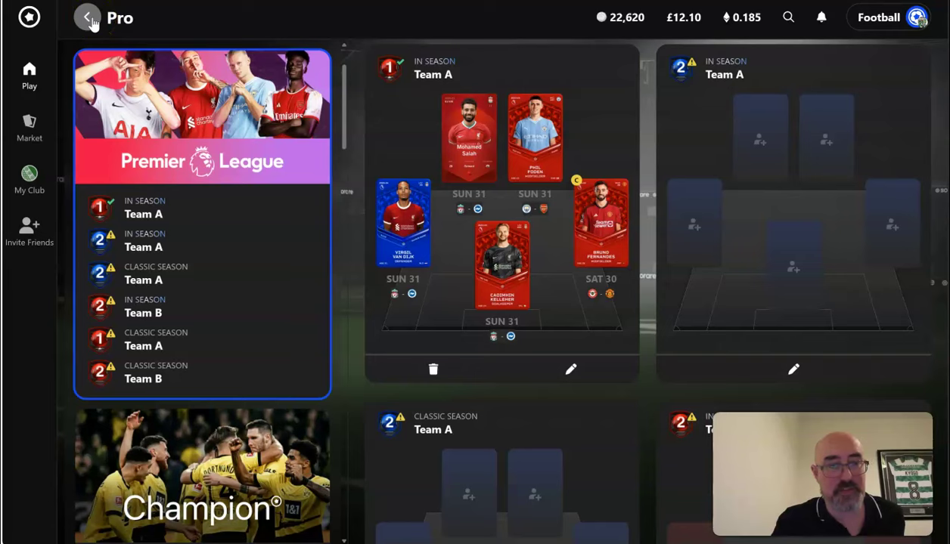
# - Check the Champion teams in the Pro competitions list and set the spreadsheet's competition filter to Champion Classic
pyautogui.scroll(-3, 490, 372)
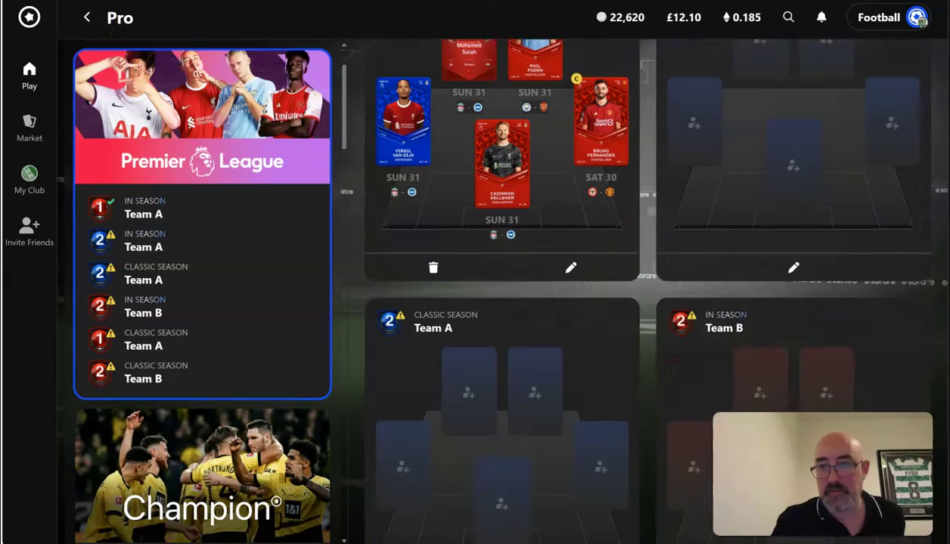
pyautogui.scroll(1, 490, 372)
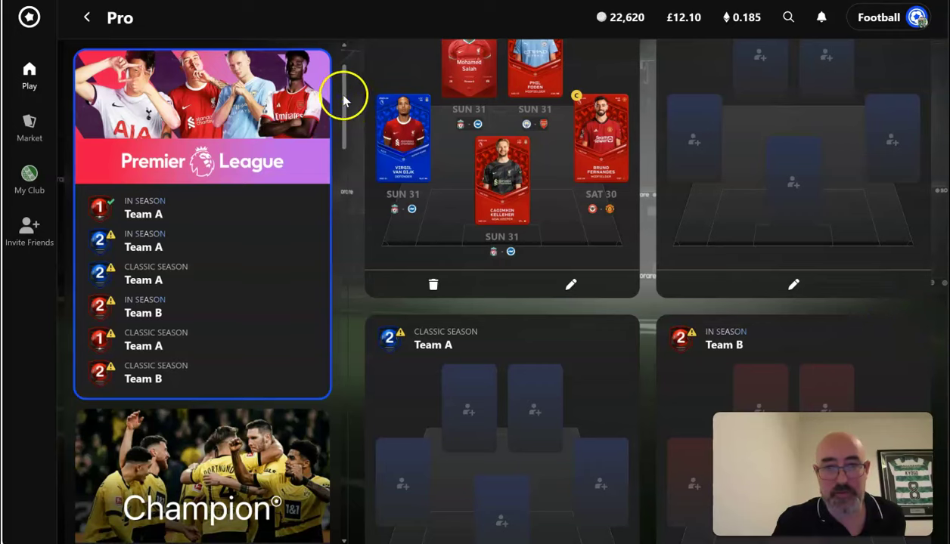
pyautogui.scroll(-4, 342, 133)
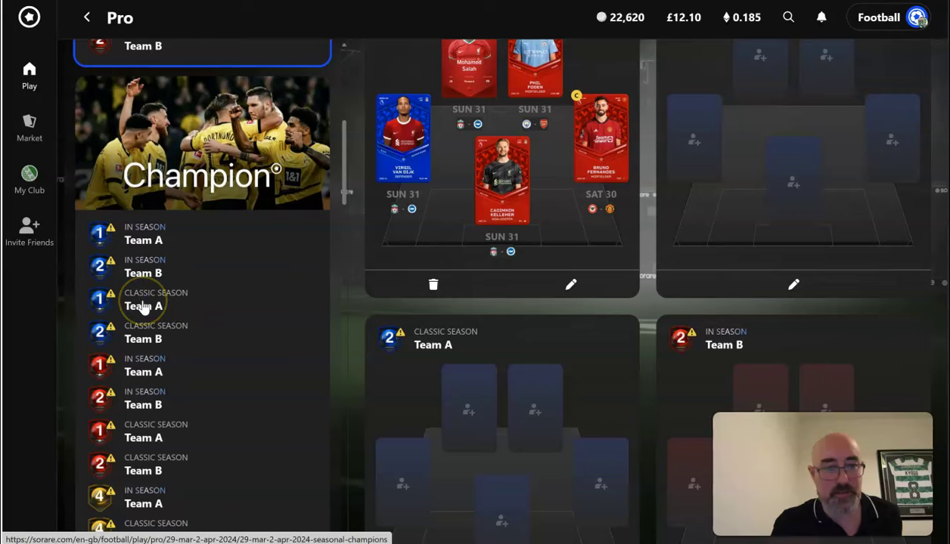
pyautogui.click(310, 106)
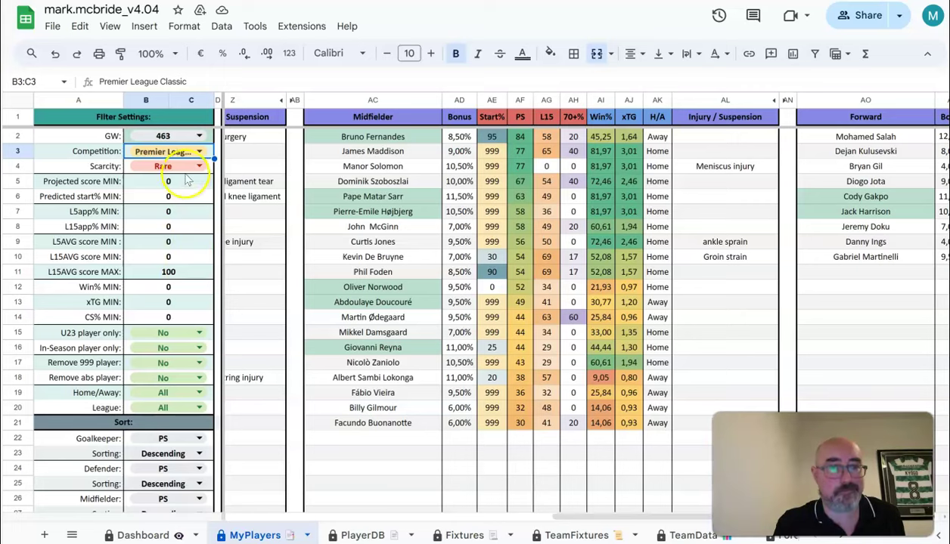
pyautogui.click(185, 152)
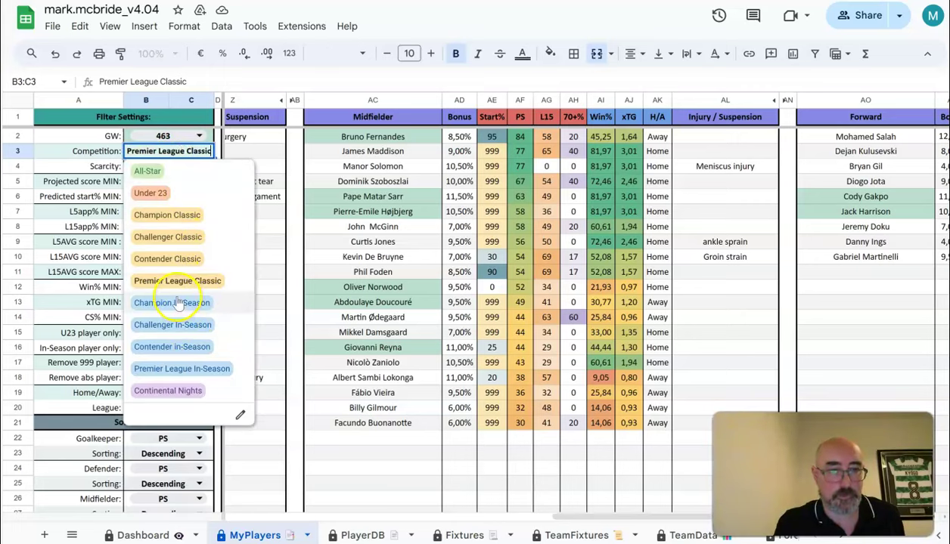
pyautogui.click(168, 215)
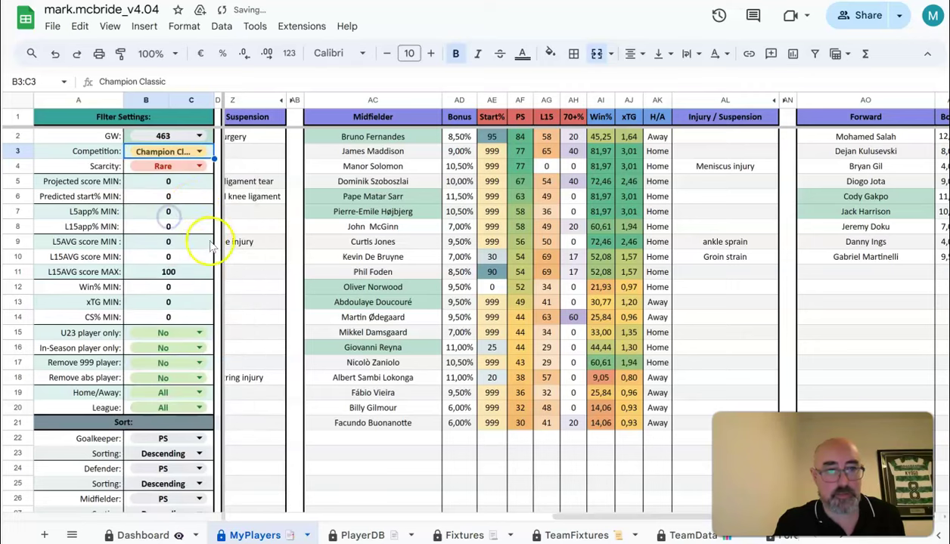
# - Set the spreadsheet's scarcity filter to Super Rare and check the goalkeepers' projections
pyautogui.click(168, 167)
pyautogui.click(156, 247)
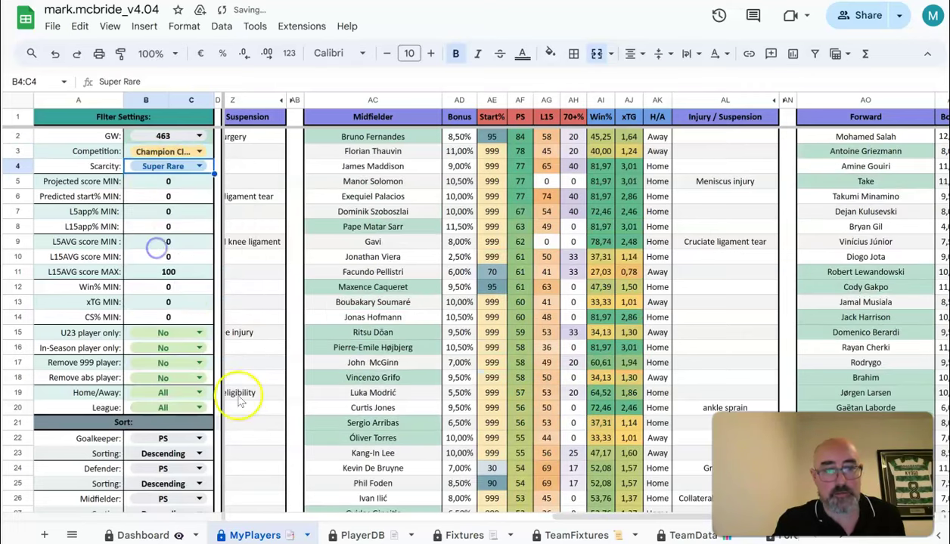
pyautogui.hscroll(-10, 314, 517)
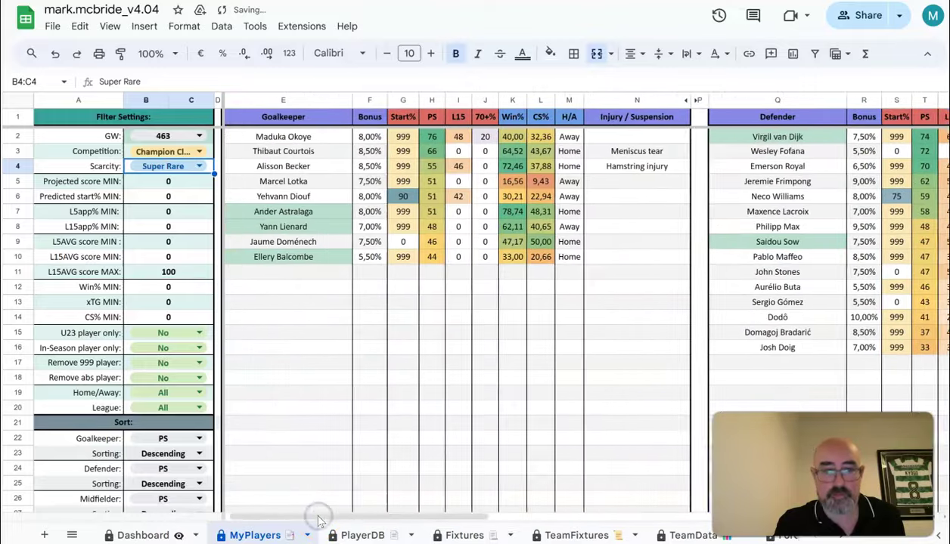
pyautogui.hscroll(-1, 317, 520)
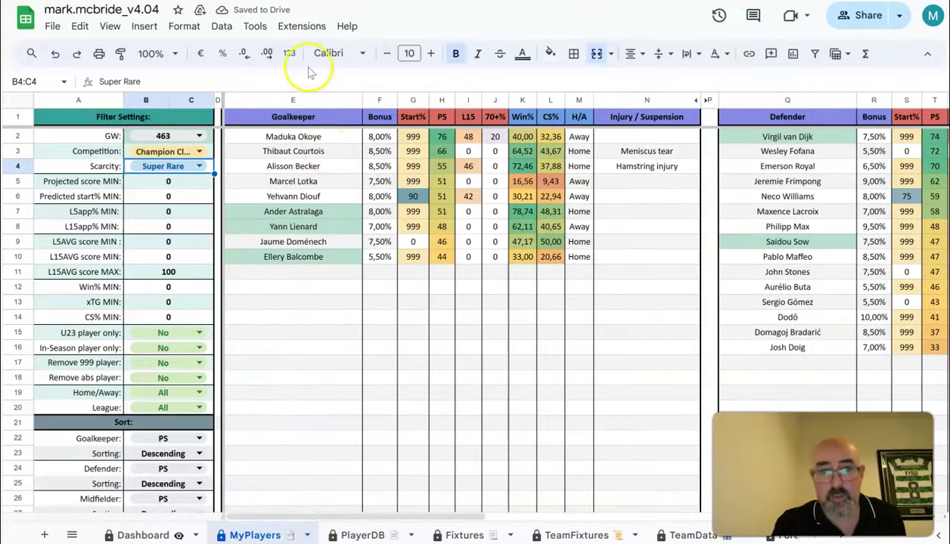
# - Switch to Sorare, start the Super Rare Champion In-Season Team A lineup and add Maduka Okoye as goalkeeper
pyautogui.hotkey('alt', 'Tab')
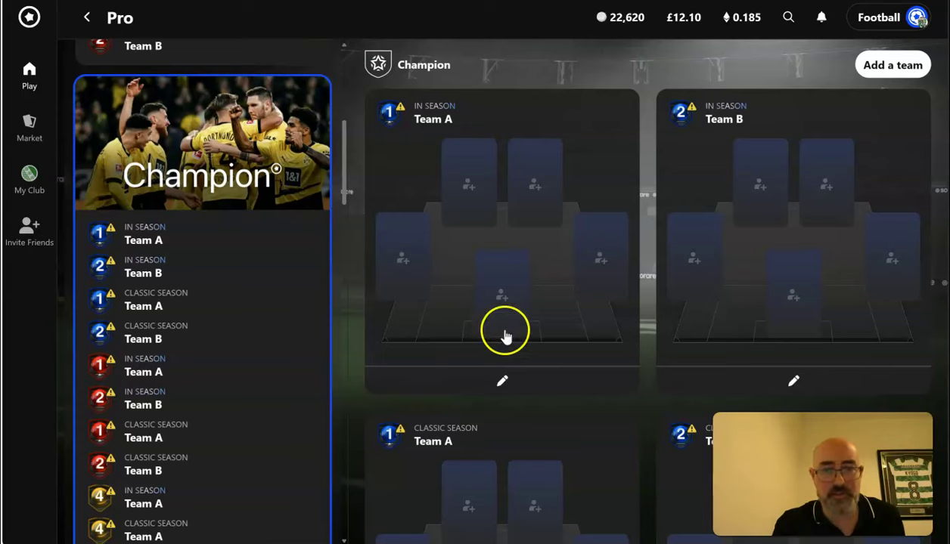
pyautogui.click(507, 380)
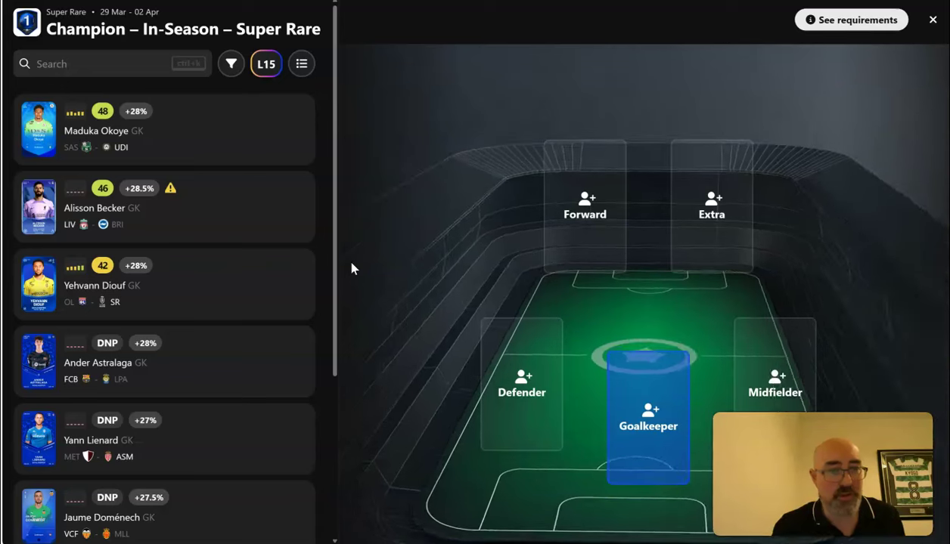
pyautogui.click(200, 144)
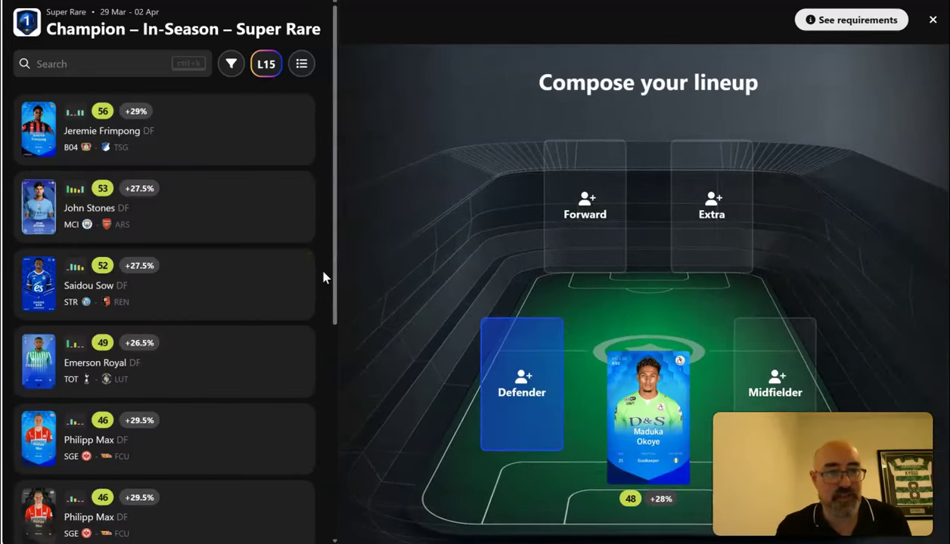
# - Compare the Super Rare defenders' projections in the spreadsheet and add Jeremie Frimpong as defender
pyautogui.hotkey('alt', 'Tab')
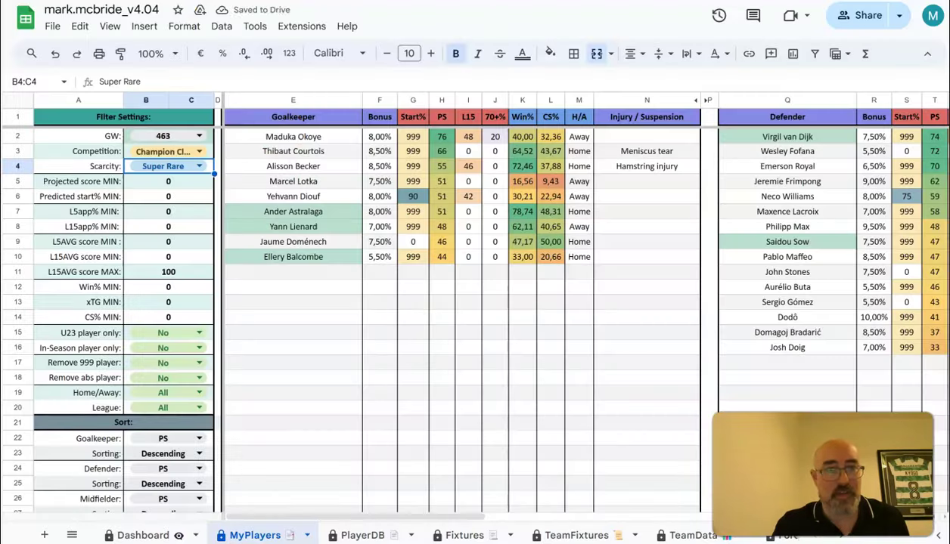
pyautogui.moveTo(423, 517); pyautogui.dragTo(534, 517)
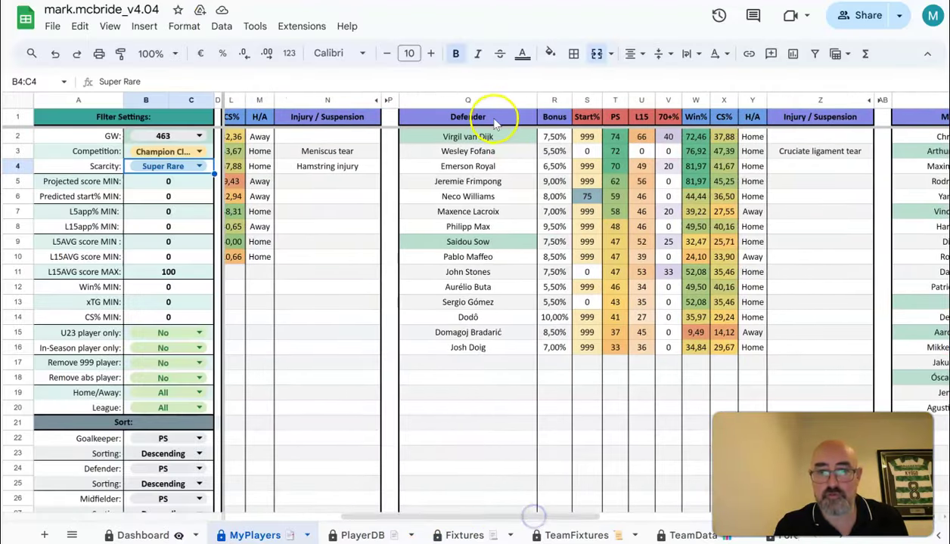
pyautogui.hotkey('alt', 'Tab')
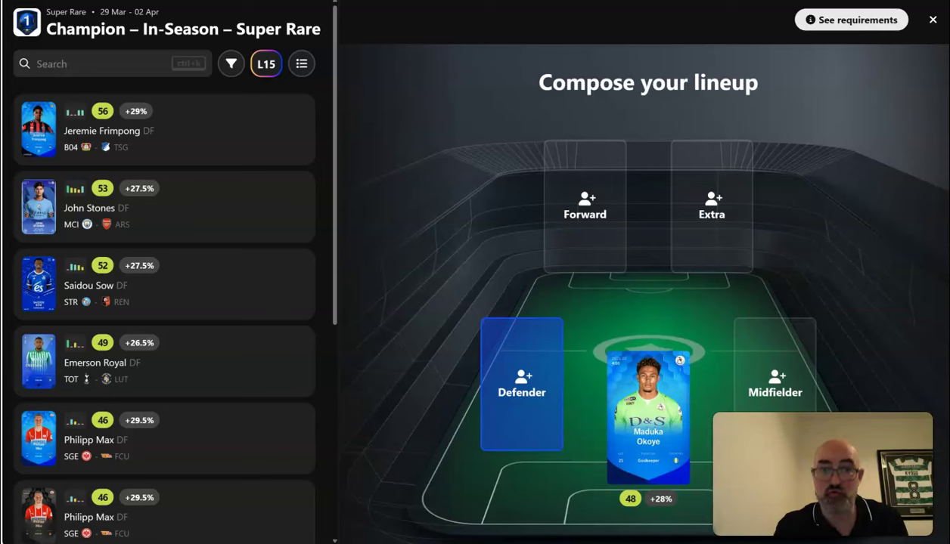
pyautogui.moveTo(336, 236)
pyautogui.mouseDown()
pyautogui.moveTo(334, 385)
pyautogui.moveTo(343, 380)
pyautogui.moveTo(343, 236)
pyautogui.mouseUp()
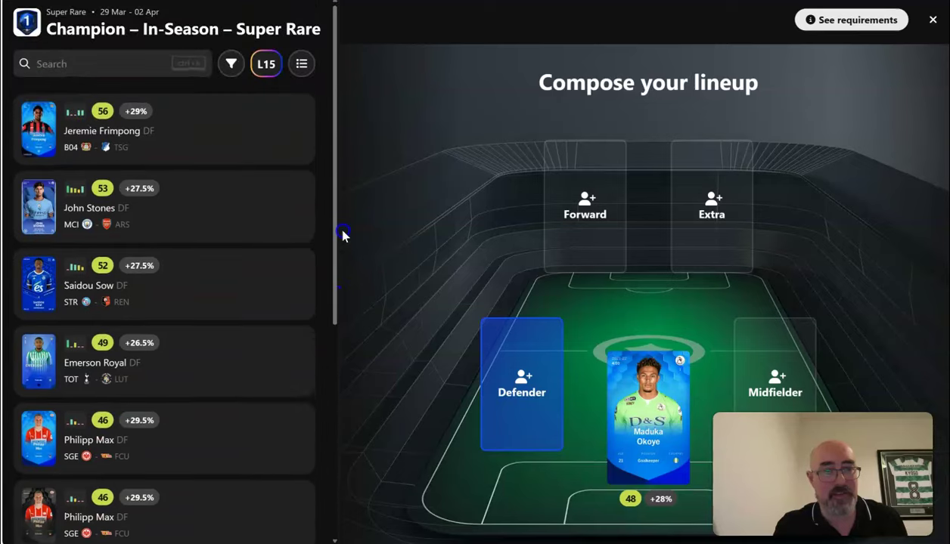
pyautogui.click(169, 158)
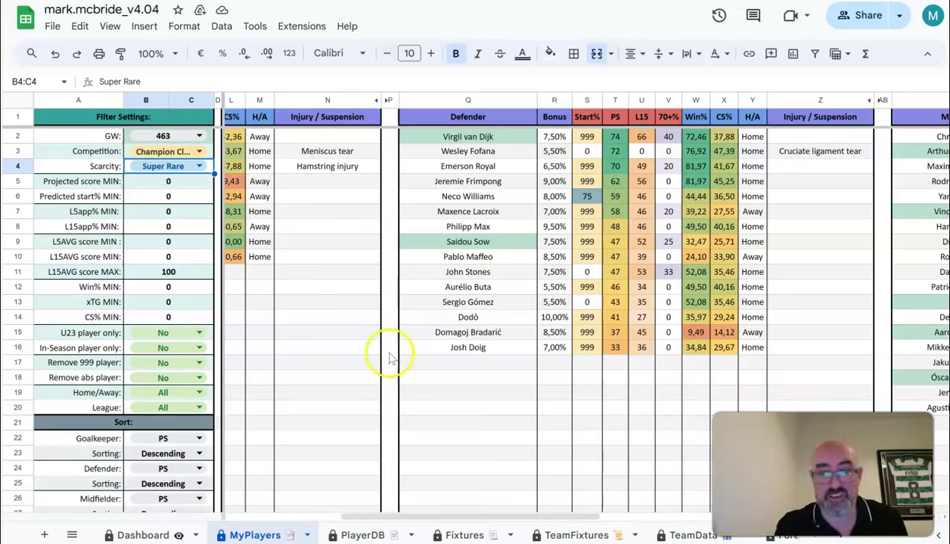
# - Check midfielder and forward projections in the spreadsheet, adding Chris Führich as midfielder and Antoine Griezmann as forward
pyautogui.moveTo(454, 517); pyautogui.dragTo(583, 520)
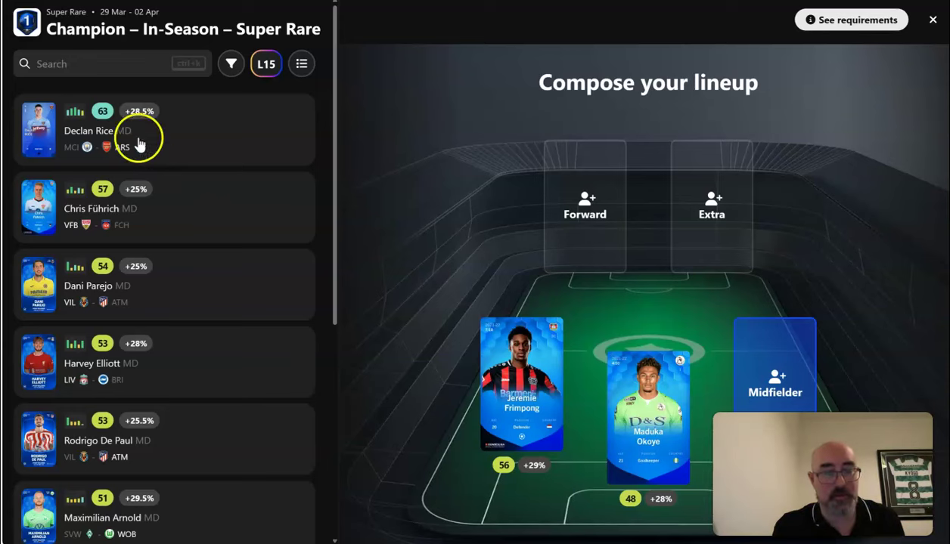
pyautogui.click(168, 217)
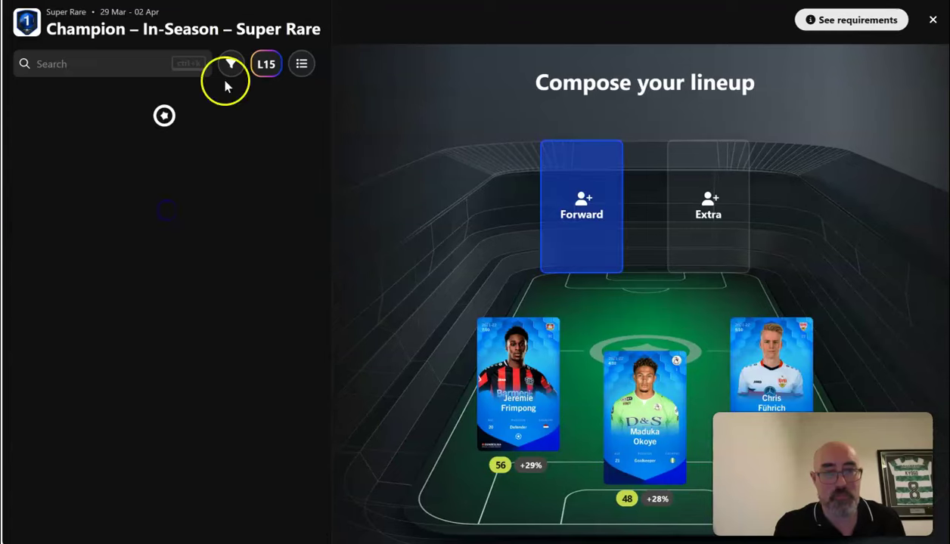
pyautogui.hotkey('alt', 'Tab')
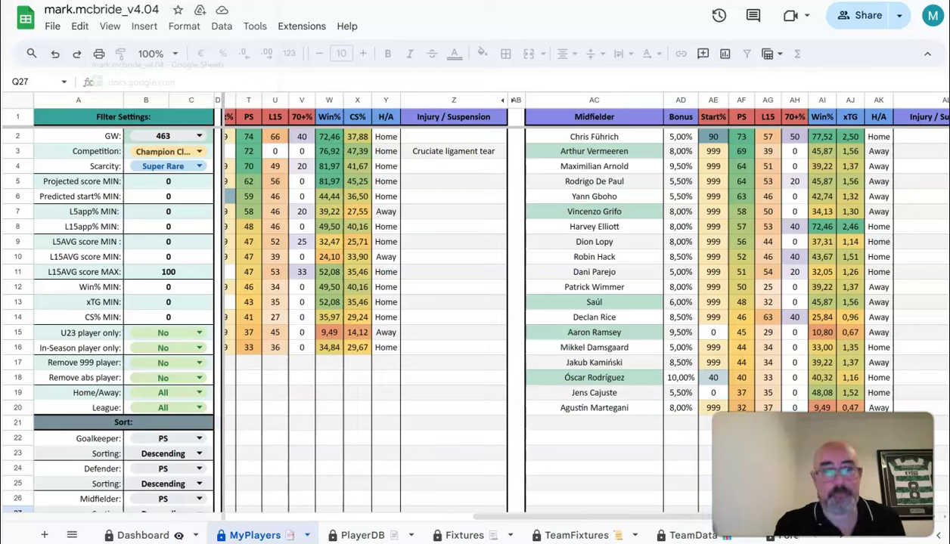
pyautogui.moveTo(519, 517); pyautogui.dragTo(635, 522)
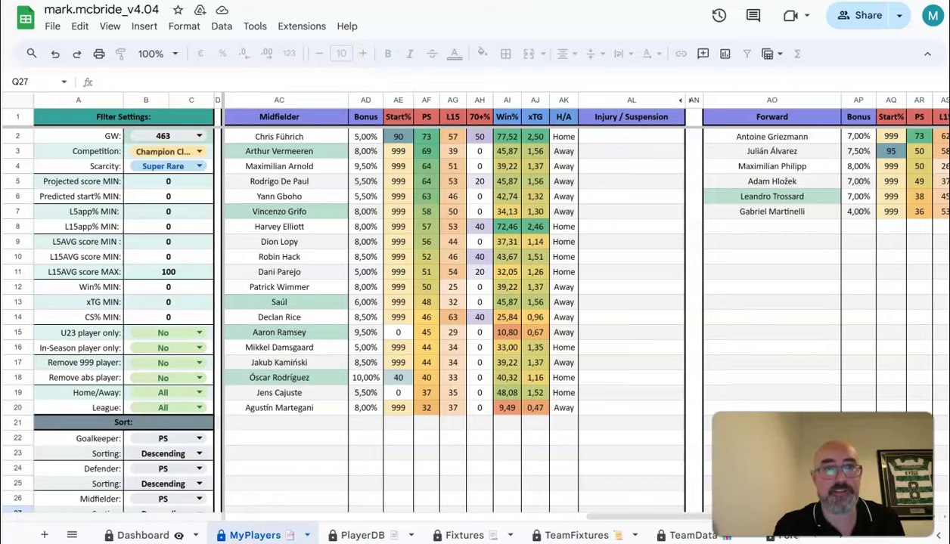
pyautogui.hotkey('alt', 'Tab')
pyautogui.click(182, 133)
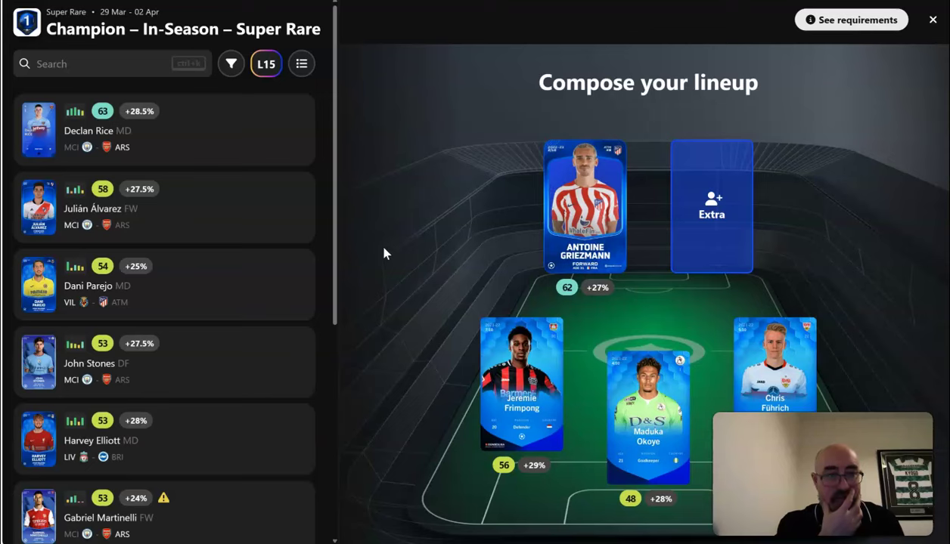
# - Compare the remaining Super Rare players' projections in the spreadsheet and add Vincenzo Grifo in the Extra slot
pyautogui.moveTo(328, 229); pyautogui.dragTo(323, 431)
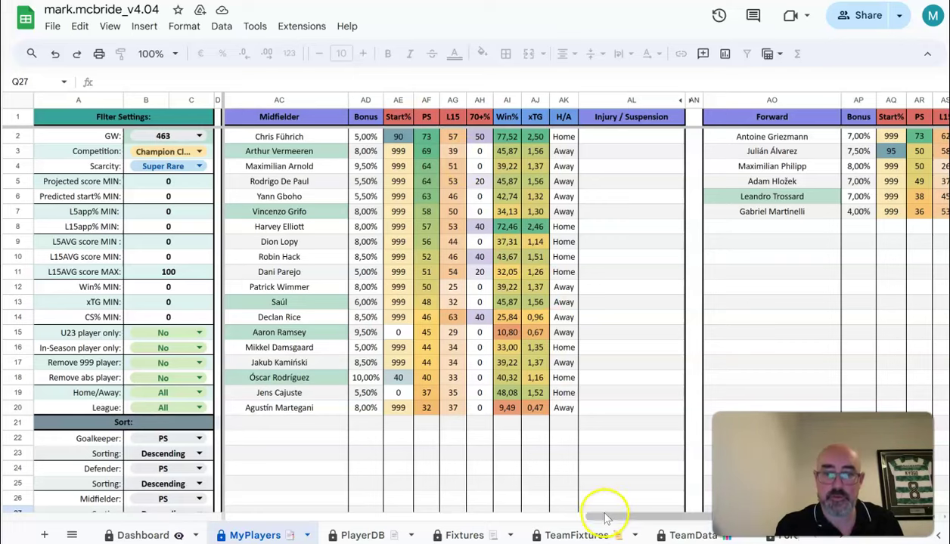
pyautogui.moveTo(603, 515); pyautogui.dragTo(499, 518)
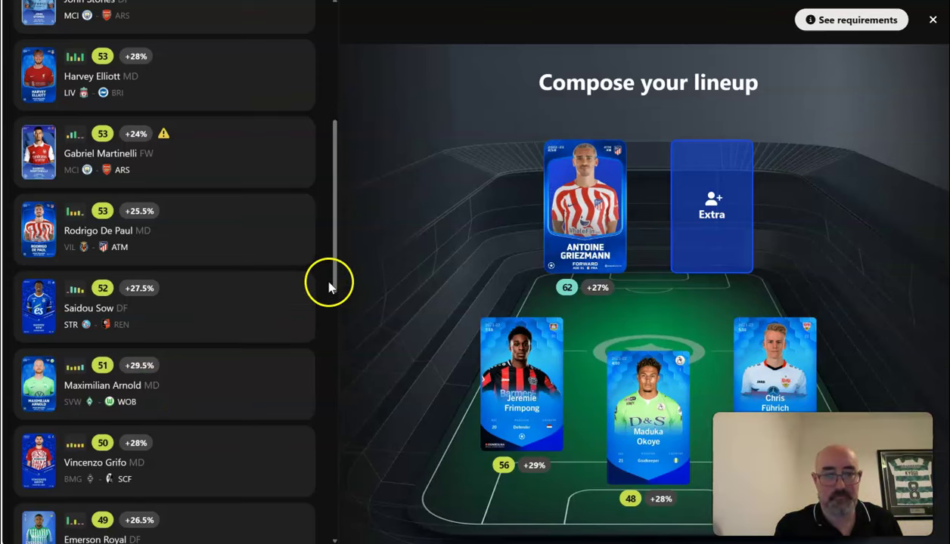
pyautogui.scroll(-4, 333, 276)
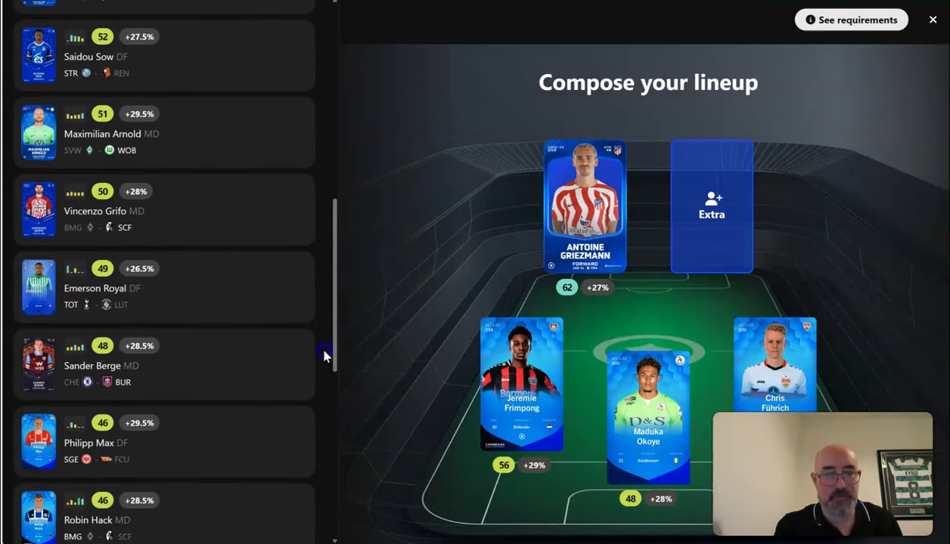
pyautogui.moveTo(324, 372); pyautogui.dragTo(329, 322)
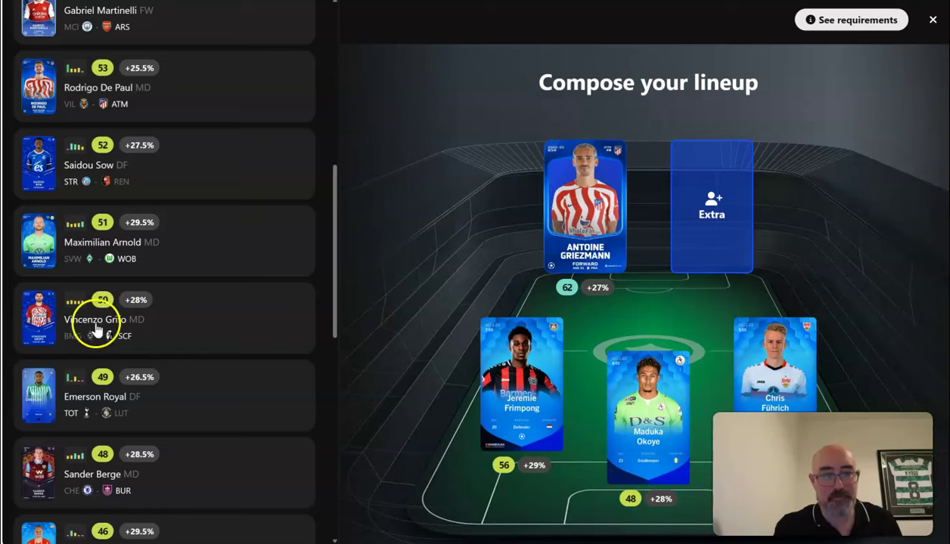
pyautogui.click(187, 323)
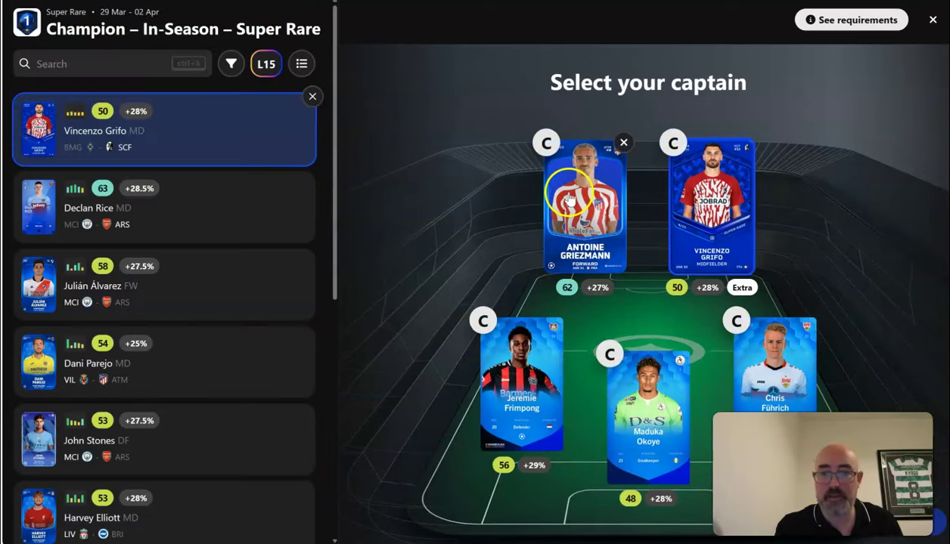
# - Make Antoine Griezmann captain, check the lineup requirements and leave the In-Season lineup without submitting it
pyautogui.click(546, 142)
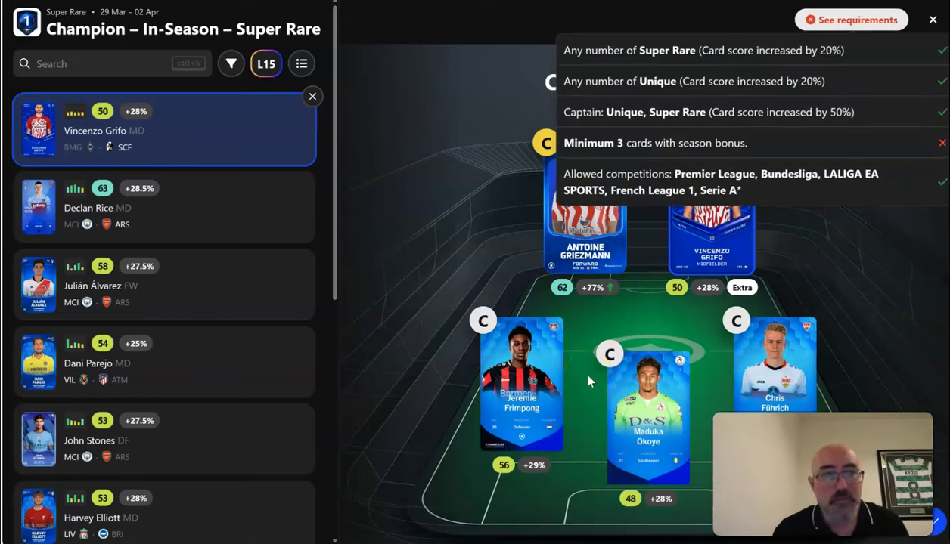
pyautogui.click(934, 21)
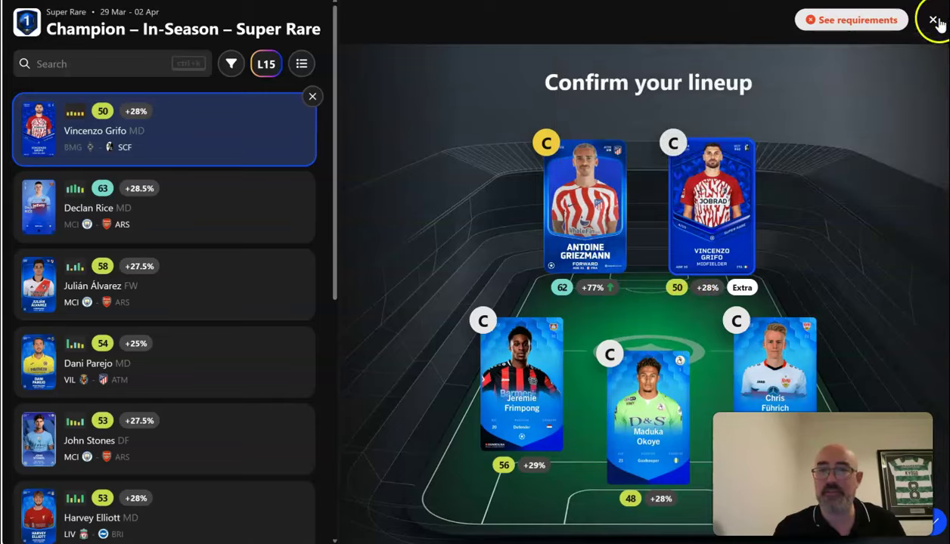
pyautogui.click(934, 21)
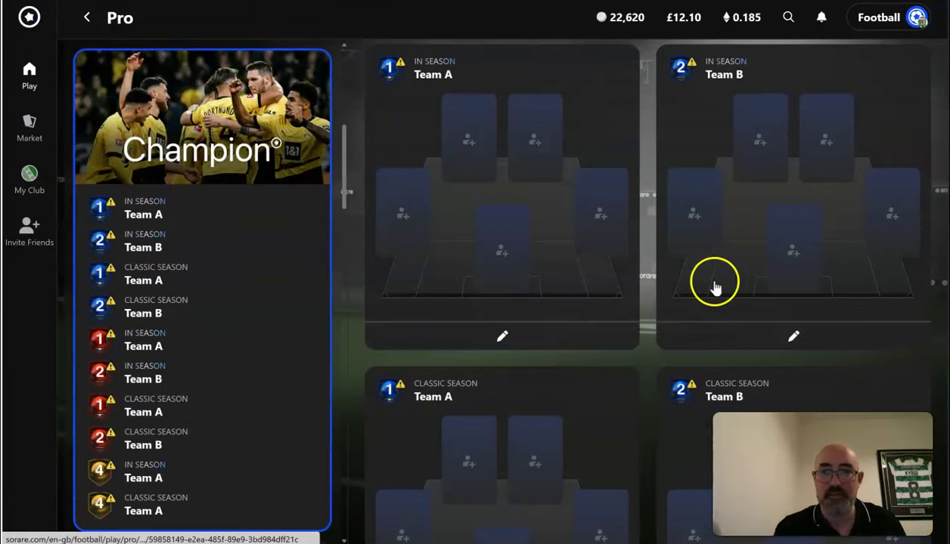
# - Start the Super Rare Champion Classic-Season Team A lineup with Maduka Okoye, Jeremie Frimpong, Chris Führich and Antoine Griezmann
pyautogui.click(441, 397)
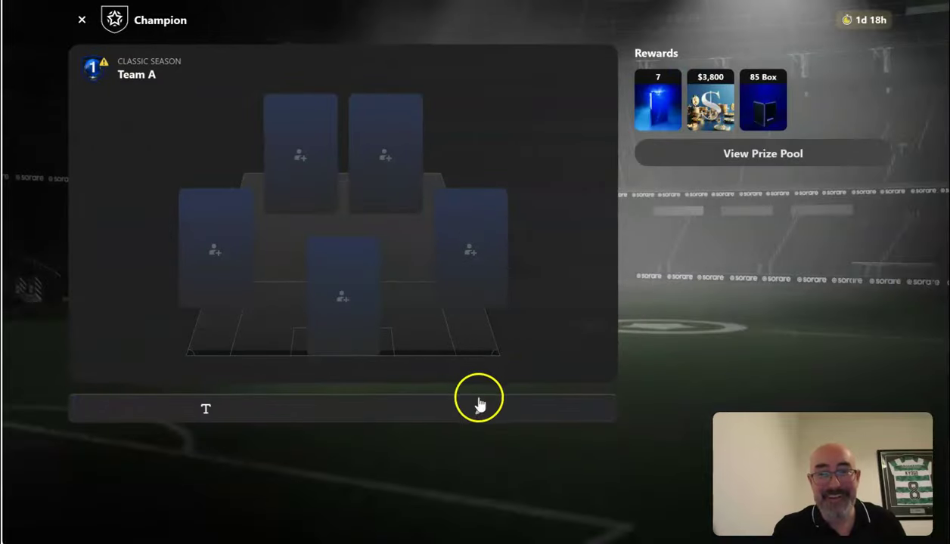
pyautogui.click(478, 406)
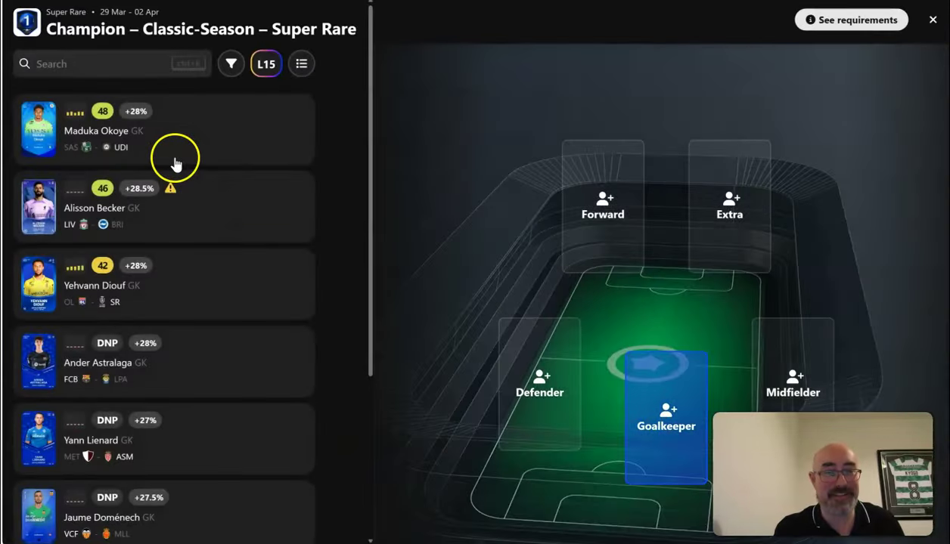
pyautogui.click(176, 159)
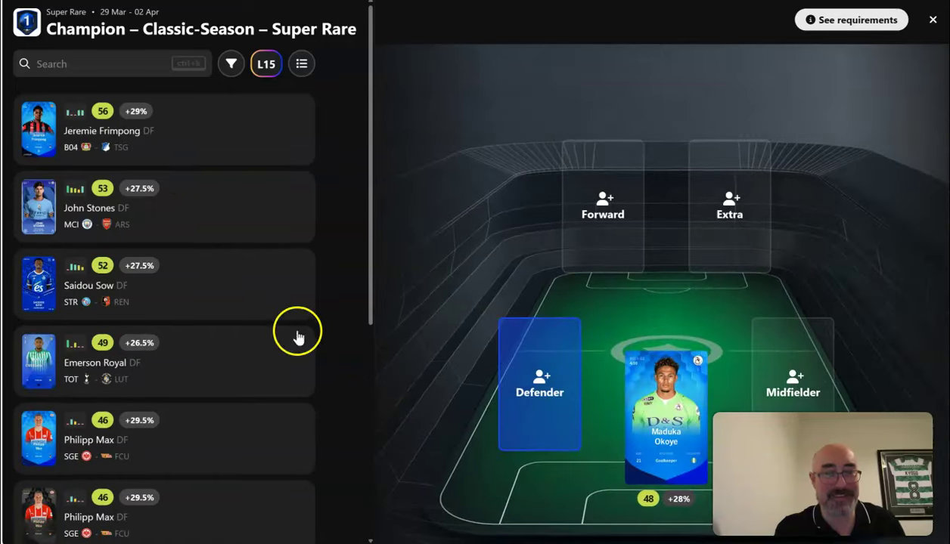
pyautogui.click(191, 144)
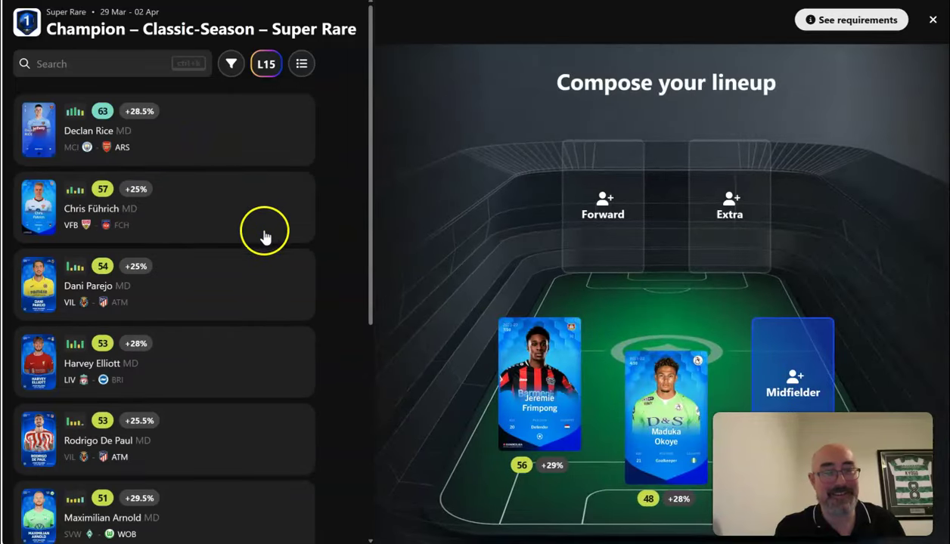
pyautogui.click(211, 213)
pyautogui.click(172, 139)
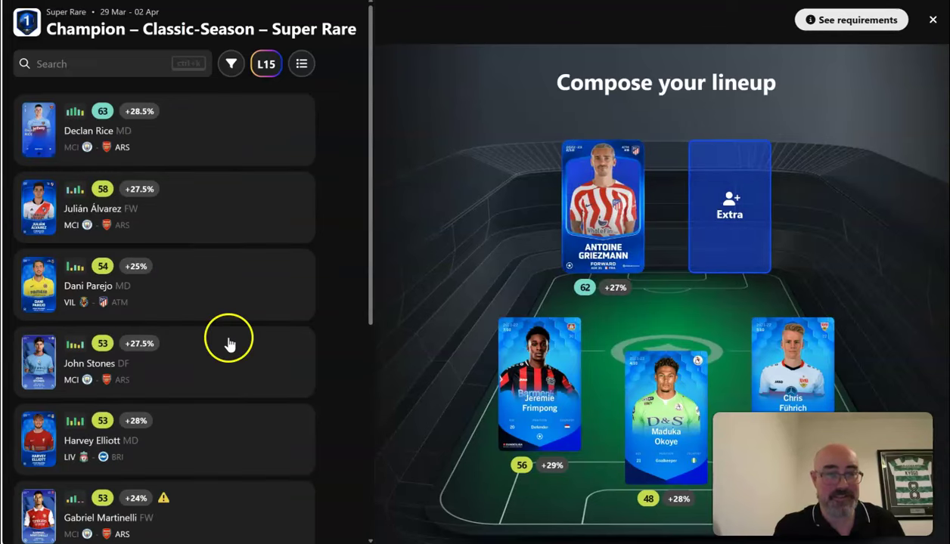
# - Add Vincenzo Grifo in the Extra slot, make Antoine Griezmann captain and submit the Classic-Season lineup
pyautogui.moveTo(371, 263); pyautogui.dragTo(371, 393)
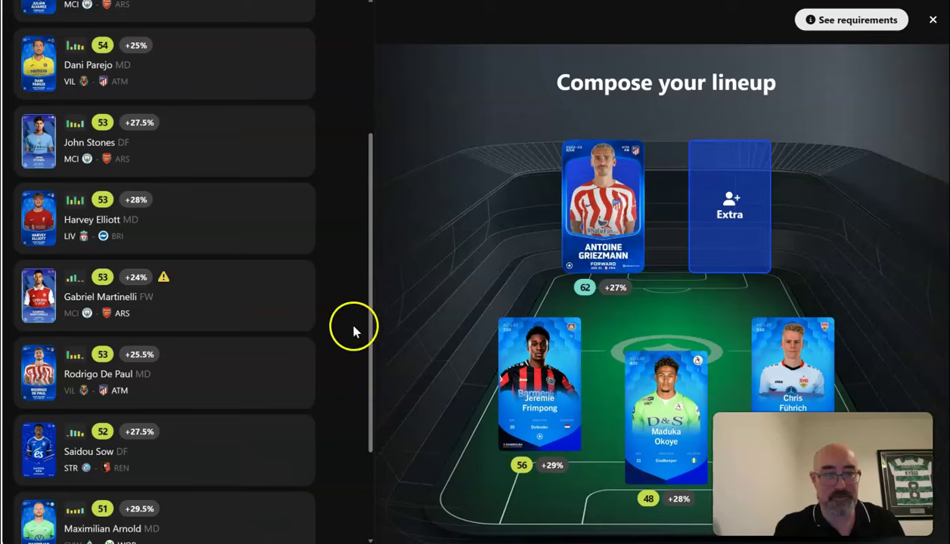
pyautogui.moveTo(371, 349); pyautogui.dragTo(372, 425)
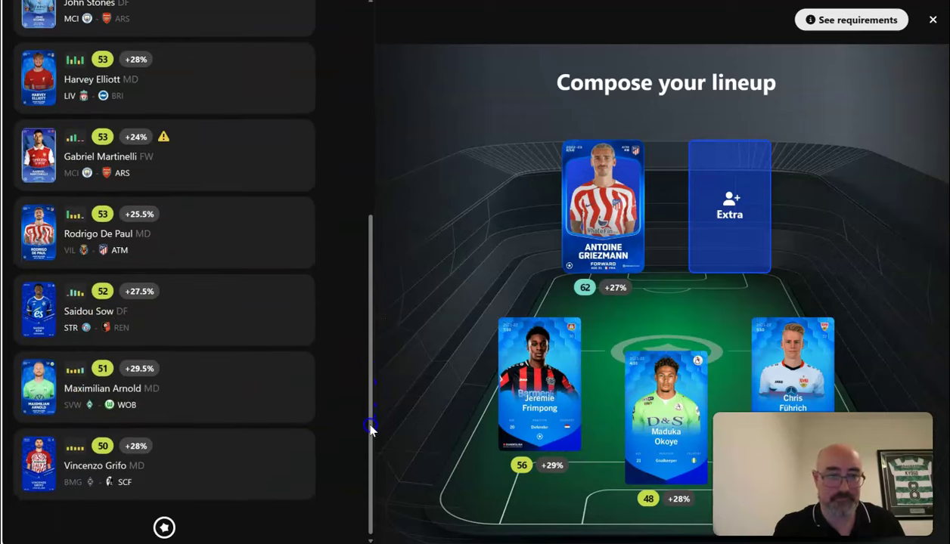
pyautogui.click(186, 470)
pyautogui.click(564, 143)
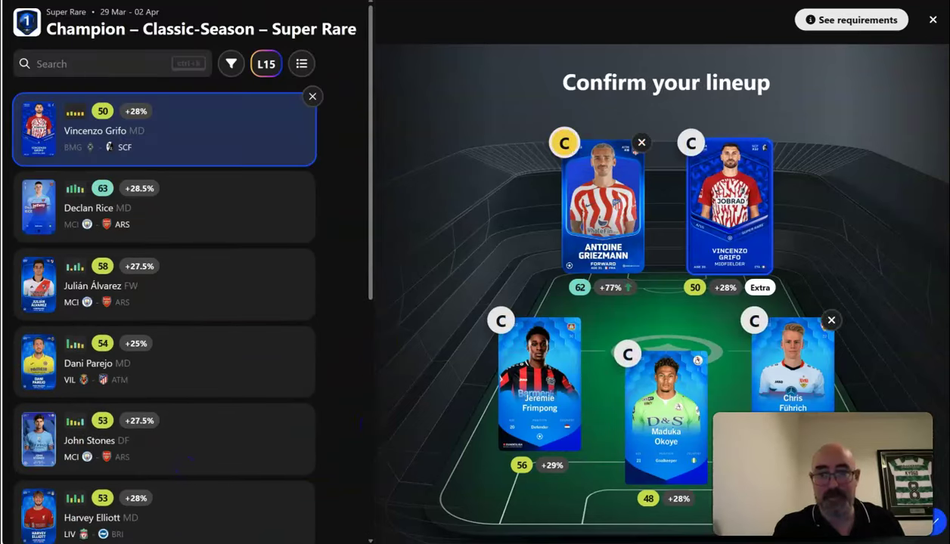
pyautogui.click(940, 531)
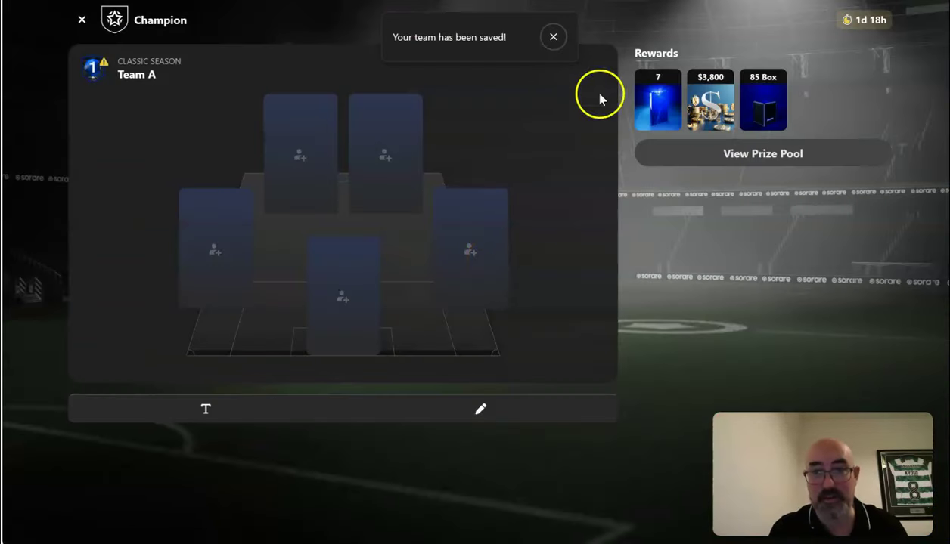
# - Review the rank-based prize pool of the Super Rare Champion Classic-Season competition and return to Team A
pyautogui.click(757, 171)
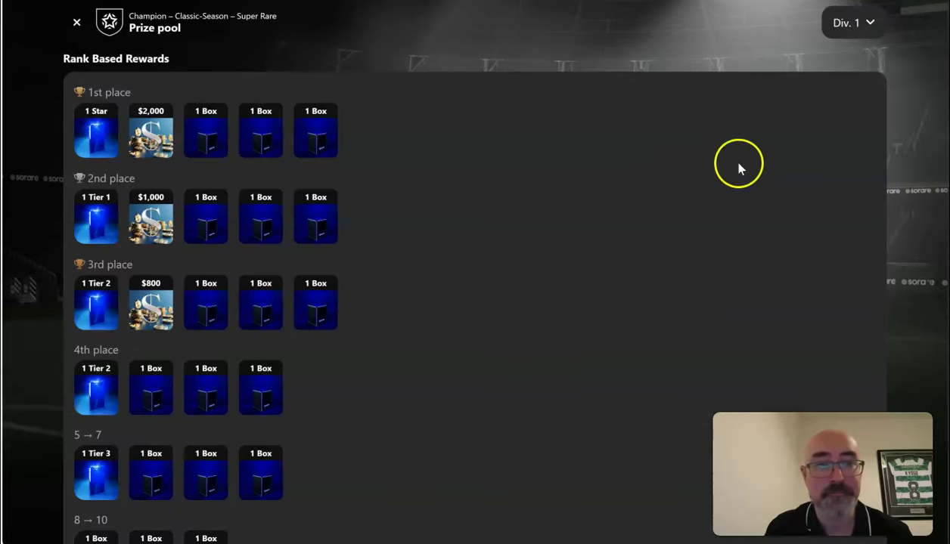
pyautogui.click(76, 23)
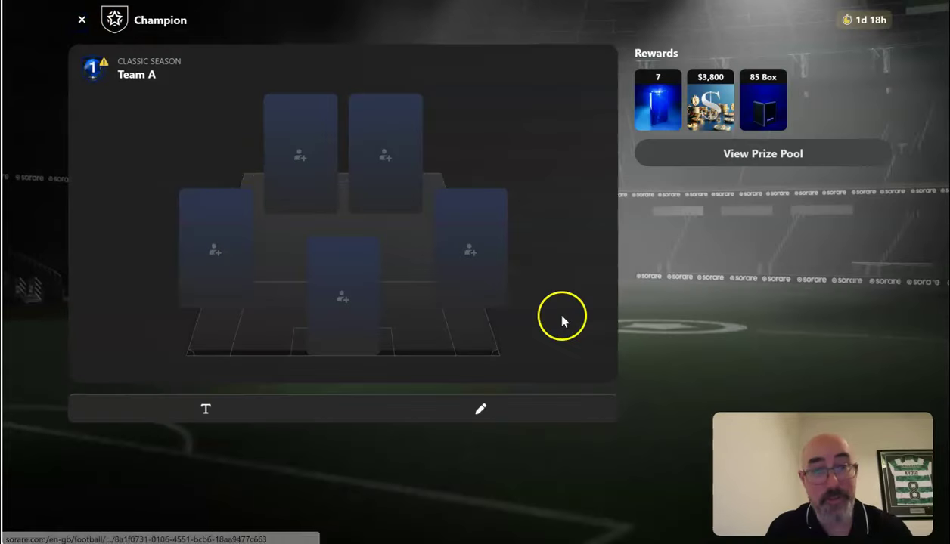
# - Return to the Champion teams overview and open the Rare In-Season Team A lineup for editing
pyautogui.click(200, 134)
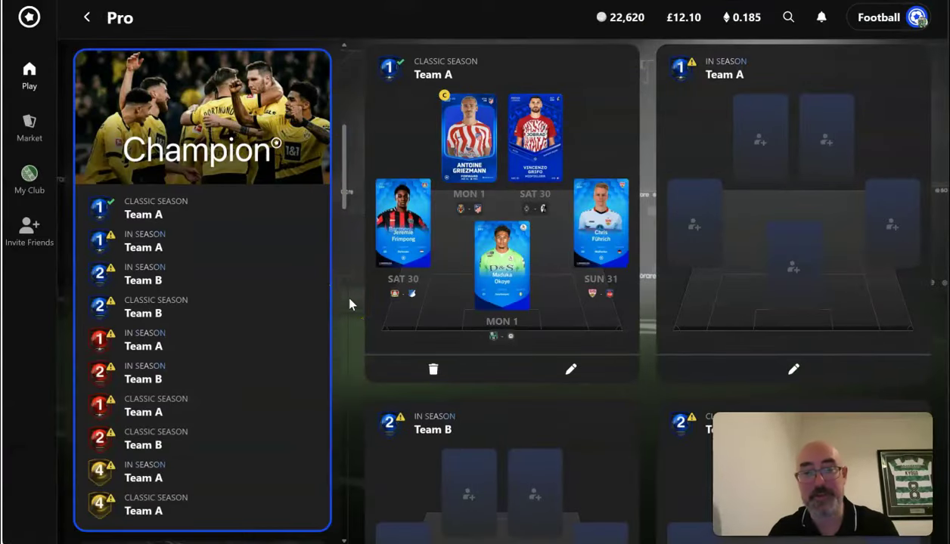
pyautogui.click(342, 144)
pyautogui.moveTo(346, 148)
pyautogui.mouseDown()
pyautogui.moveTo(352, 68)
pyautogui.moveTo(350, 148)
pyautogui.mouseUp()
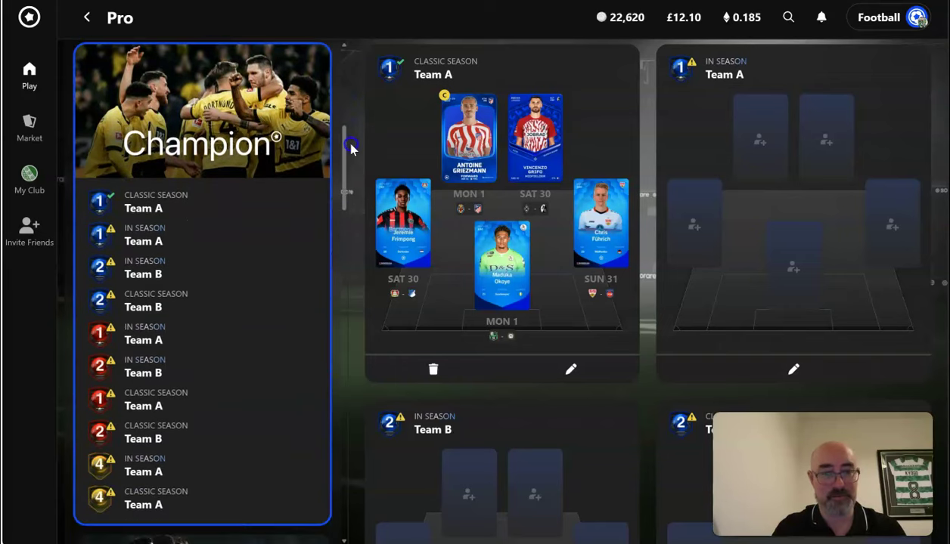
pyautogui.click(130, 338)
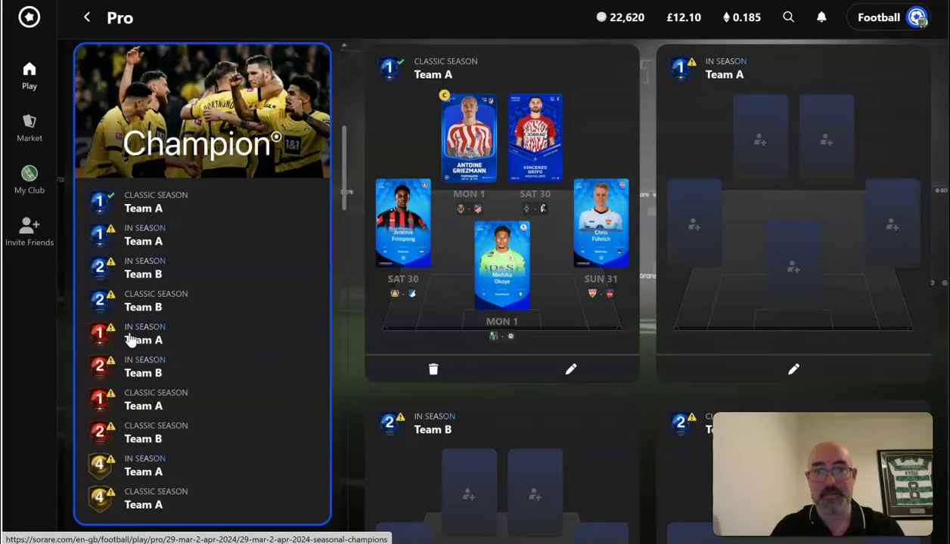
pyautogui.click(768, 220)
pyautogui.scroll(-3, 768, 221)
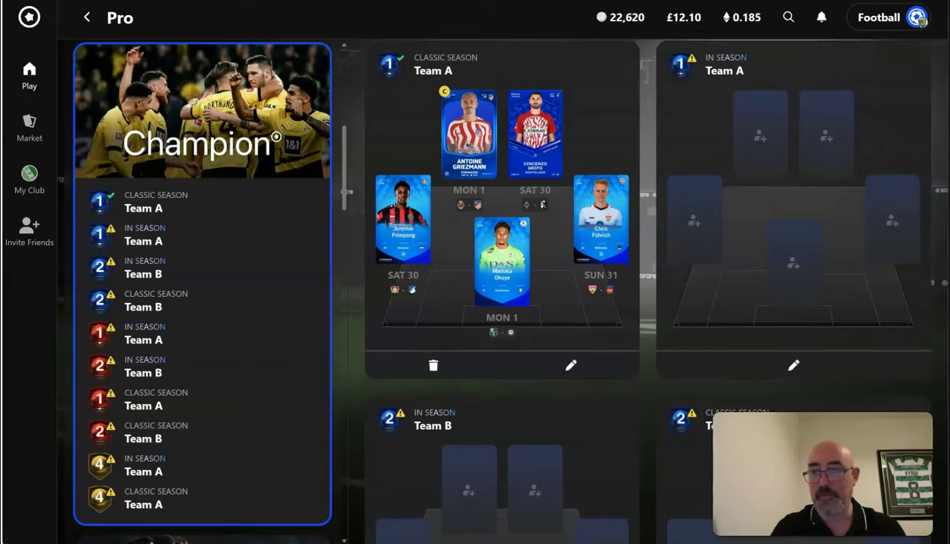
pyautogui.scroll(-5, 615, 388)
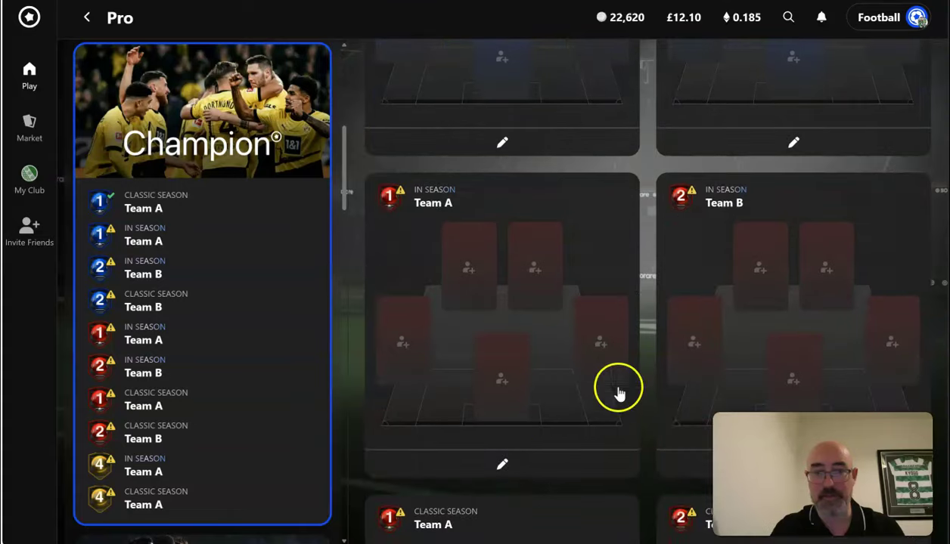
pyautogui.click(505, 467)
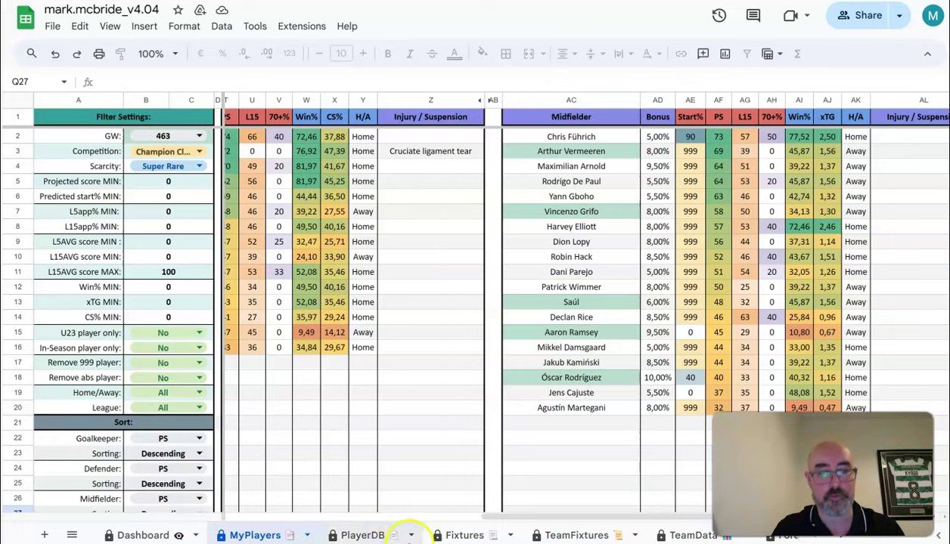
# - Switch to the Google Sheets projections and set the MyPlayers scarcity filter to Rare
pyautogui.click(381, 515)
pyautogui.moveTo(381, 515); pyautogui.dragTo(302, 514)
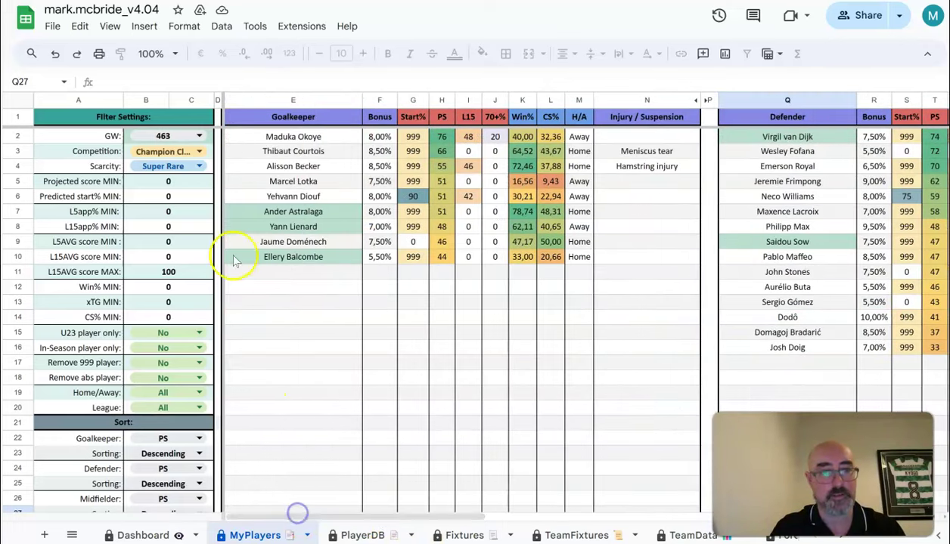
pyautogui.click(176, 166)
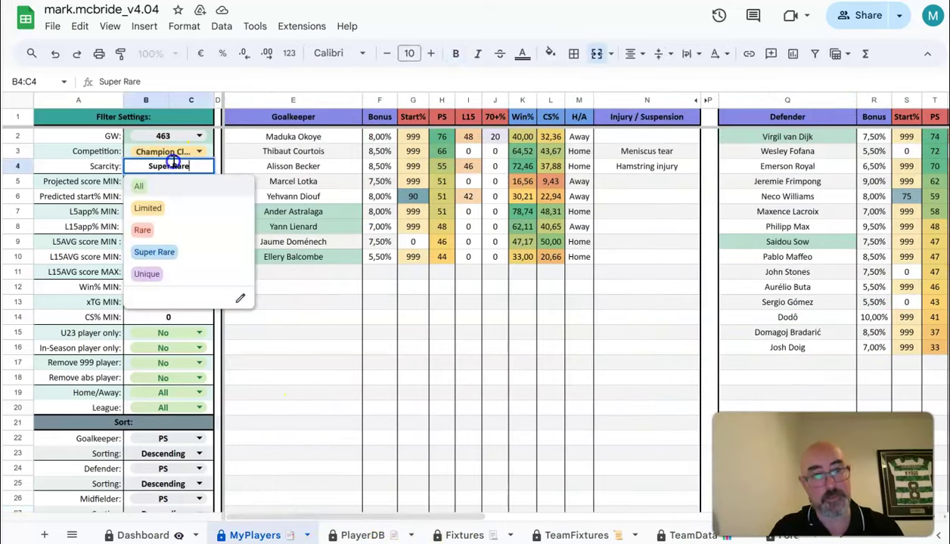
pyautogui.click(135, 223)
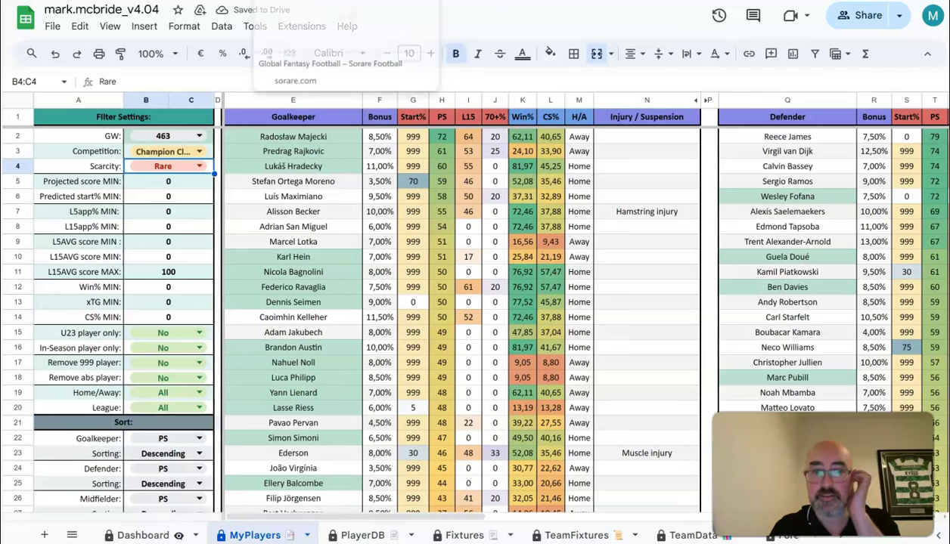
# - Back in Sorare, add Radosław Majecki as goalkeeper and, after comparing the defender projections, Sergio Ramos as defender
pyautogui.click(318, 11)
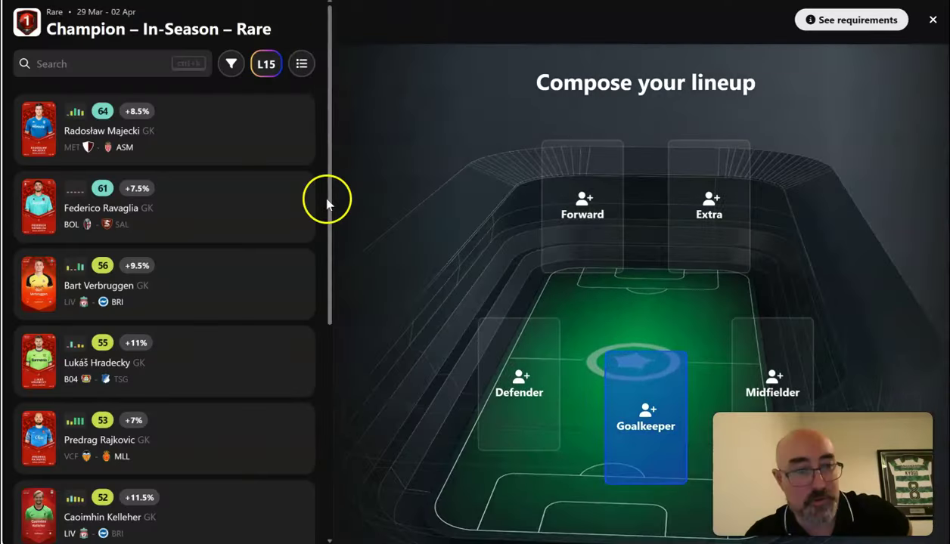
pyautogui.click(194, 137)
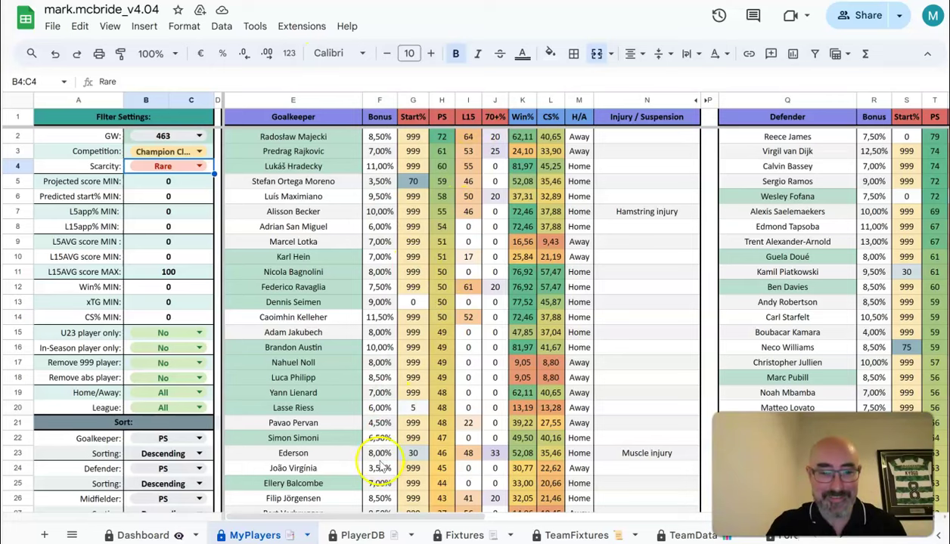
pyautogui.moveTo(365, 516); pyautogui.dragTo(606, 535)
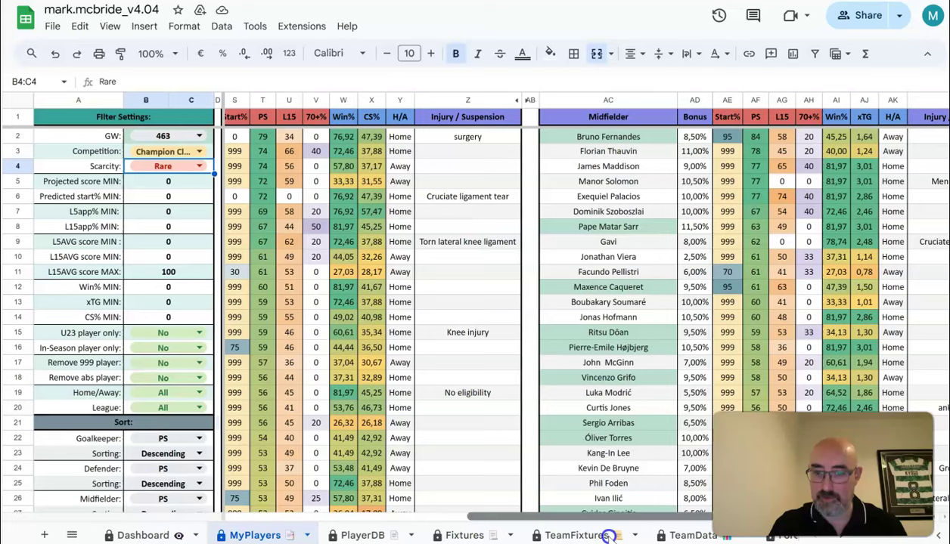
pyautogui.moveTo(607, 534); pyautogui.dragTo(607, 535)
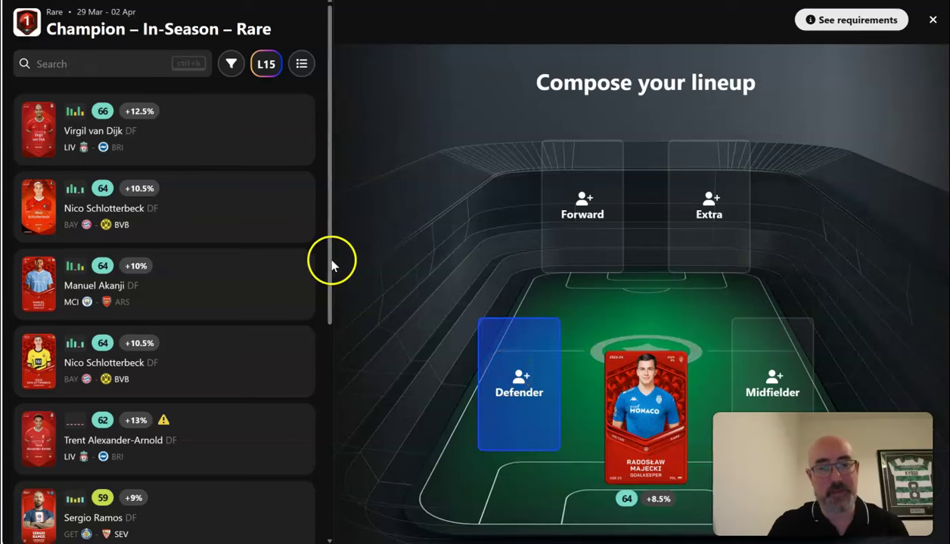
pyautogui.moveTo(330, 262); pyautogui.dragTo(322, 497)
pyautogui.scroll(-3, 325, 507)
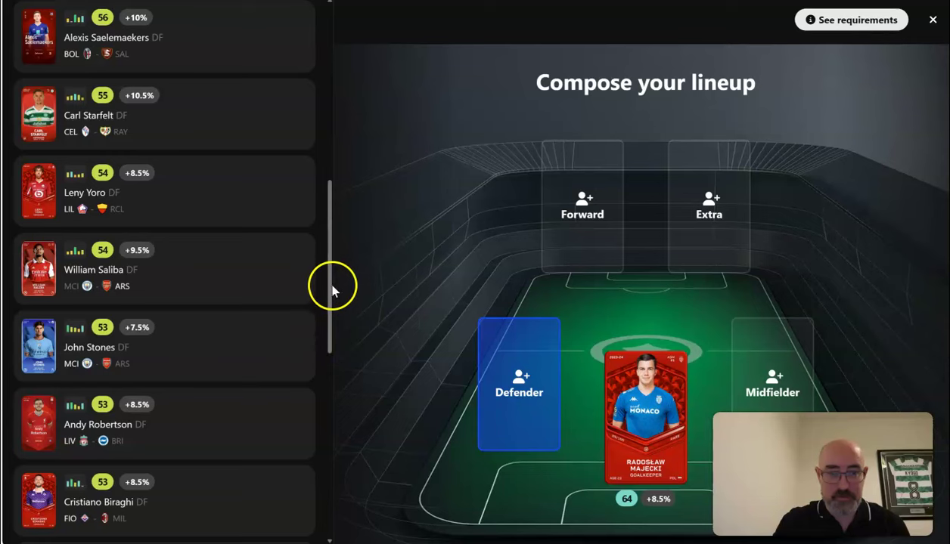
pyautogui.moveTo(331, 291); pyautogui.dragTo(333, 91)
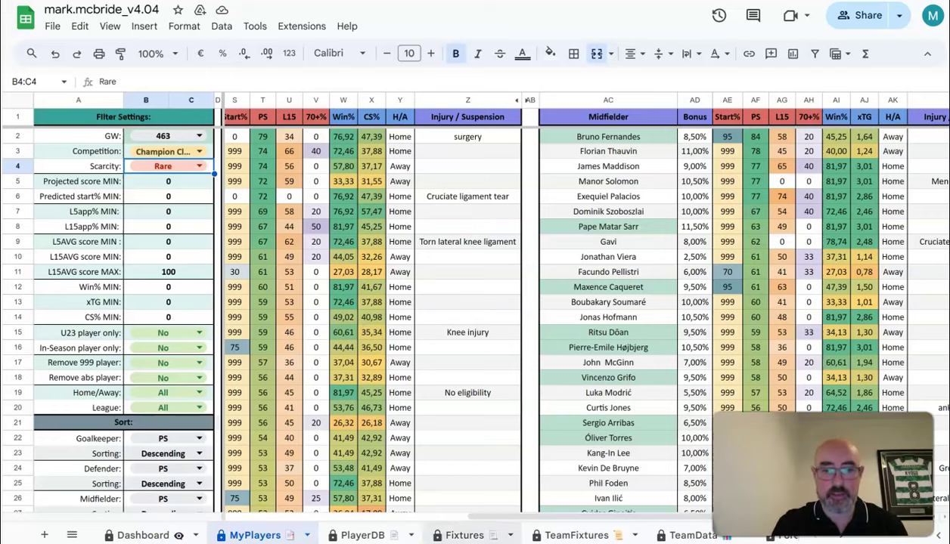
pyautogui.moveTo(493, 517); pyautogui.dragTo(387, 521)
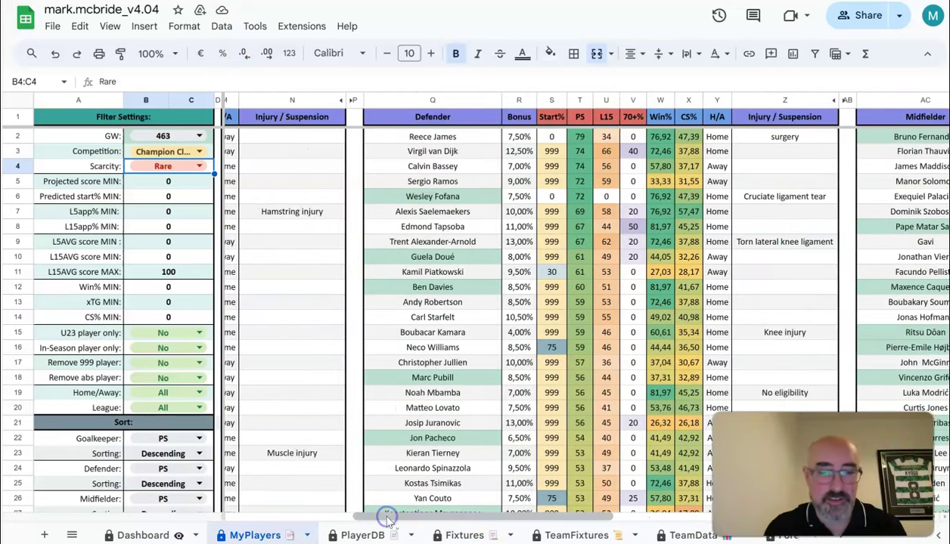
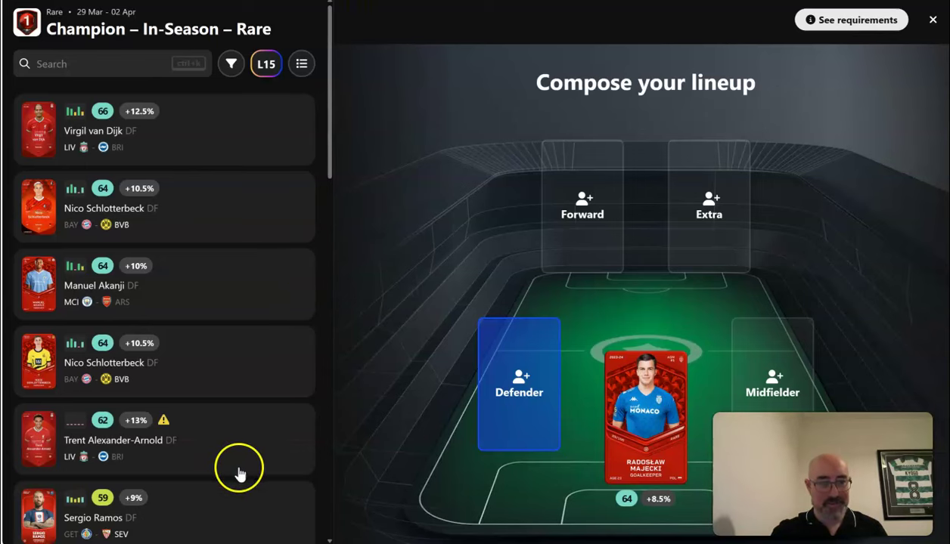
pyautogui.click(195, 515)
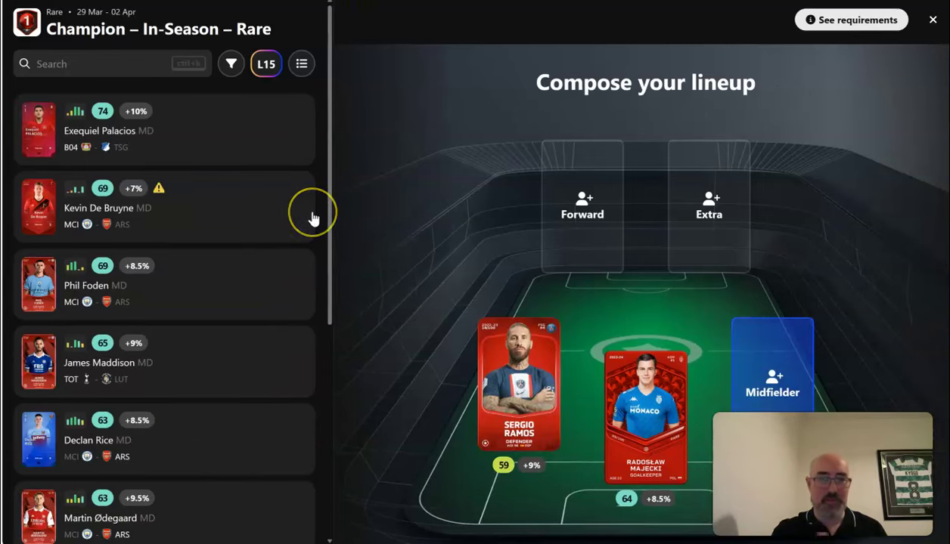
# - Limit the midfielder choices to In-Season cards only and add Maxence Caqueret as midfielder
pyautogui.click(232, 64)
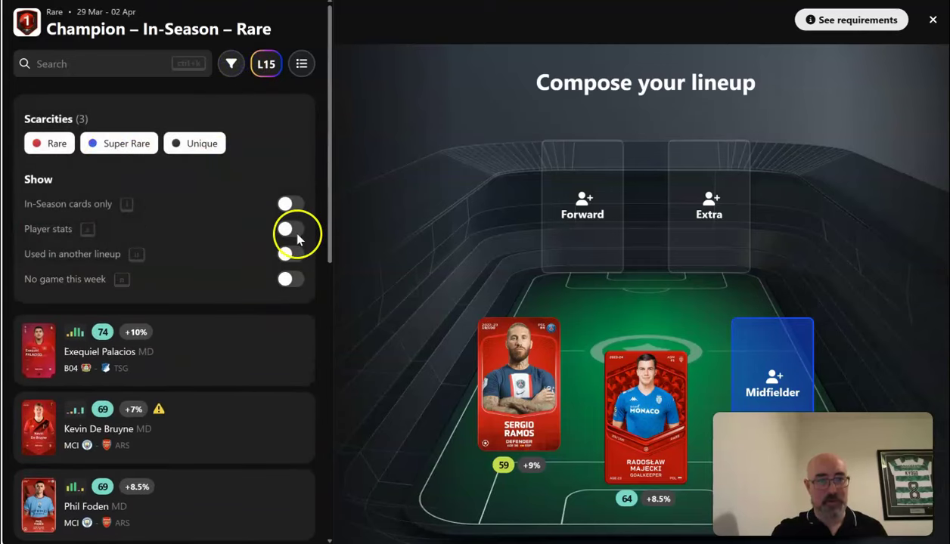
pyautogui.click(285, 205)
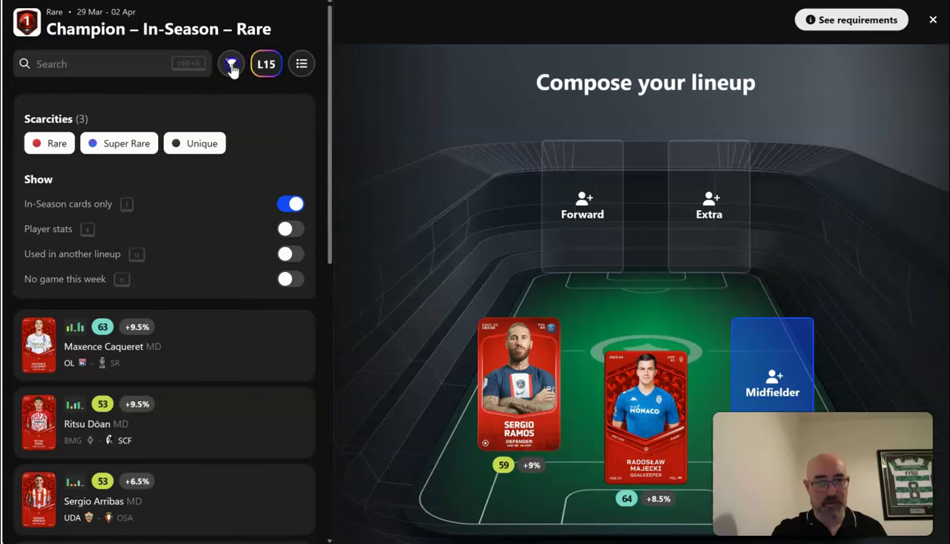
pyautogui.click(230, 64)
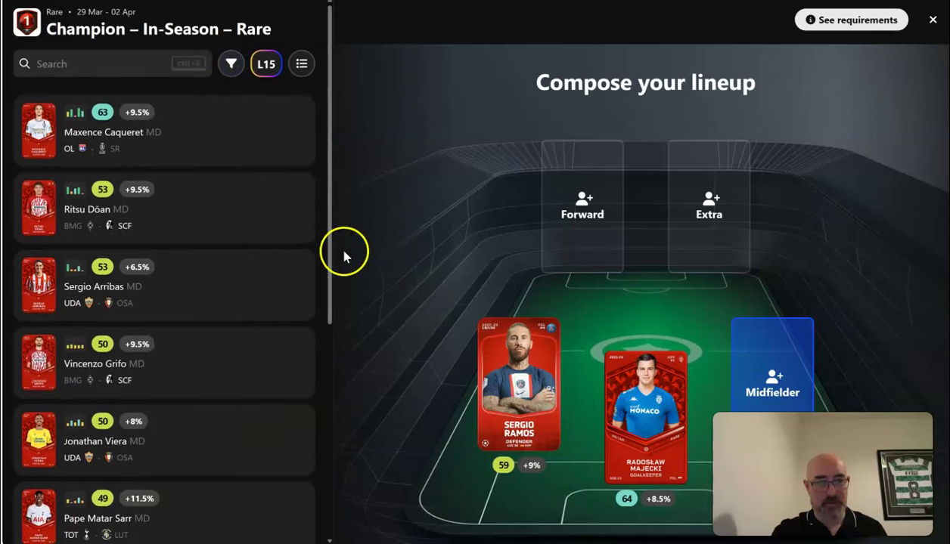
pyautogui.click(242, 131)
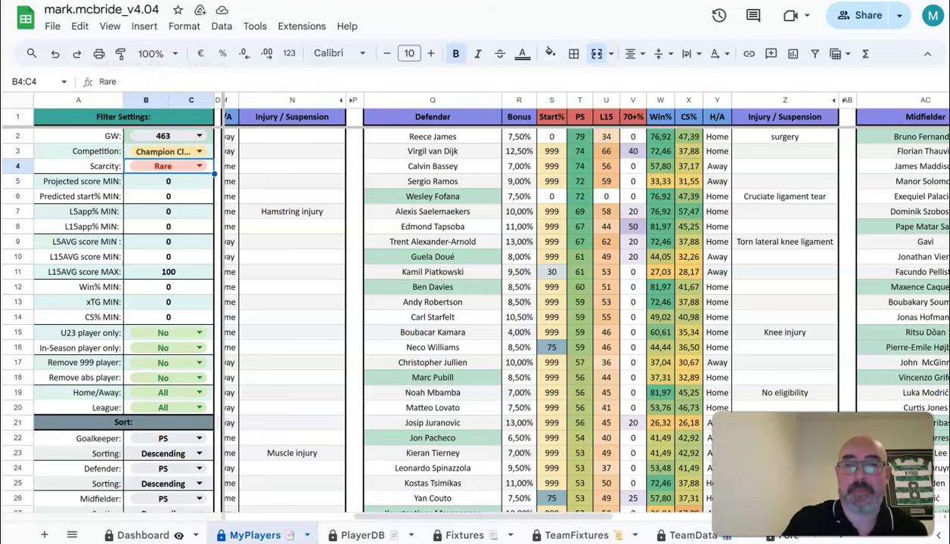
# - Add Antoine Griezmann as forward and Robert Lewandowski as Extra, make Griezmann captain and submit the lineup
pyautogui.moveTo(408, 520); pyautogui.dragTo(722, 519)
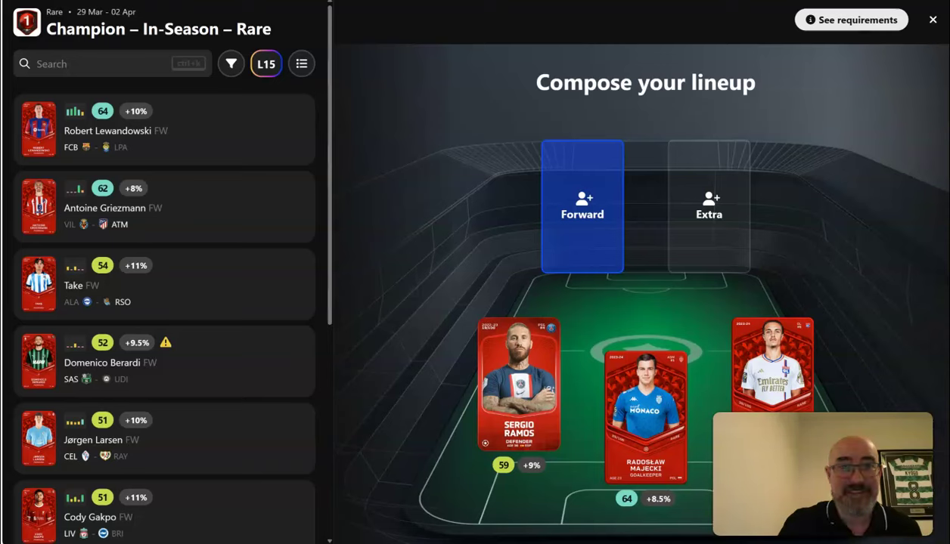
pyautogui.click(189, 210)
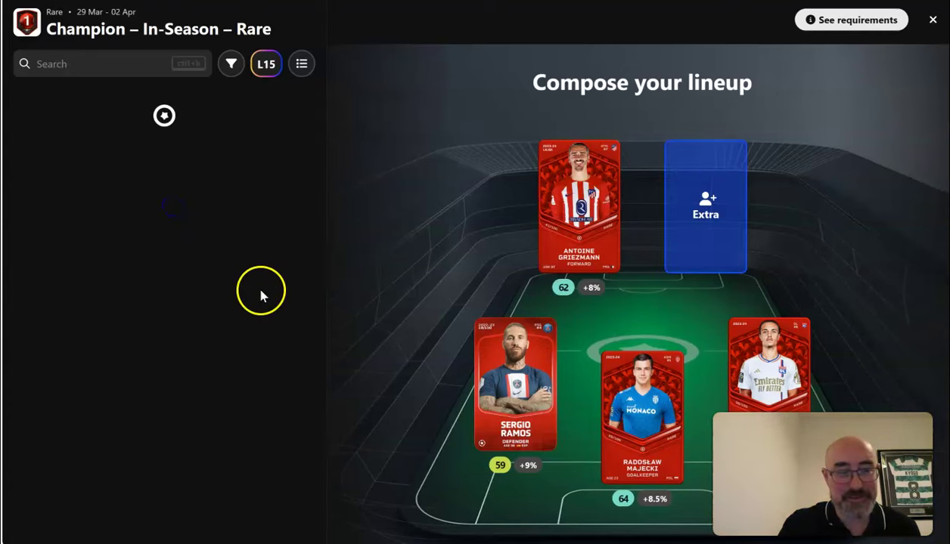
pyautogui.click(187, 148)
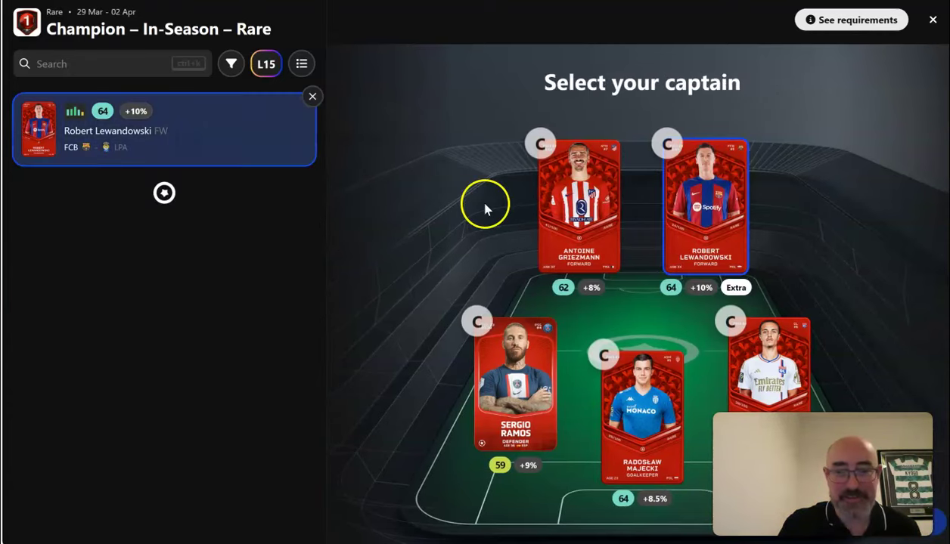
pyautogui.click(543, 142)
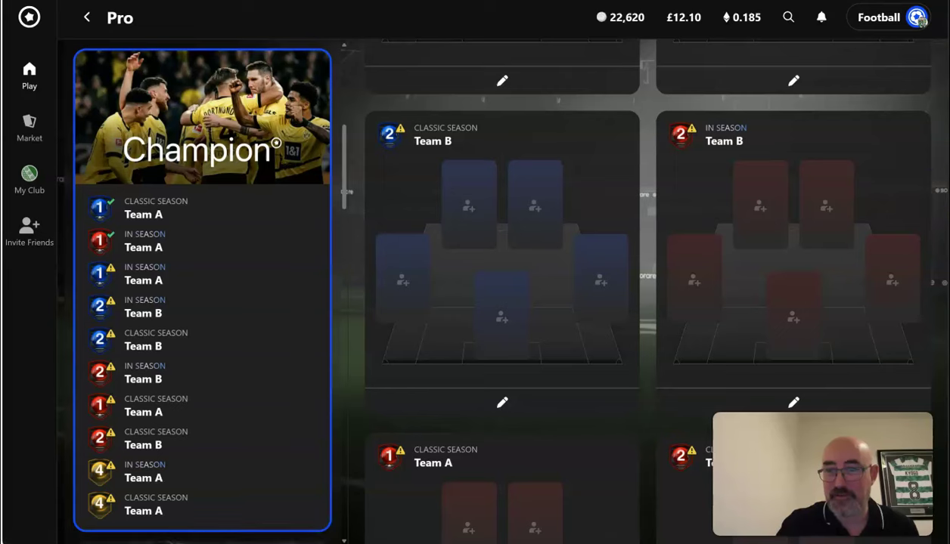
# - Review the rank-based prize pool of the Rare Champion In-Season competition and return to the Champion teams overview
pyautogui.scroll(10, 648, 287)
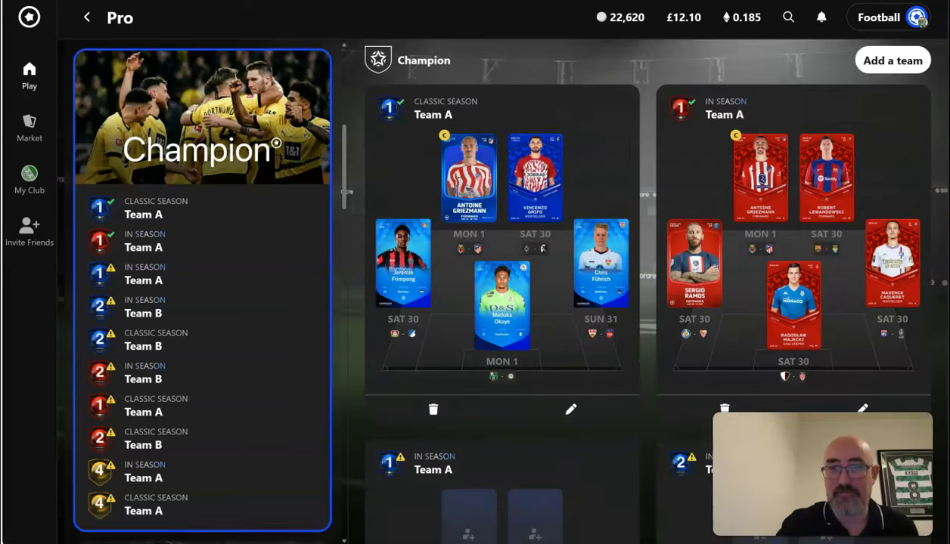
pyautogui.click(848, 124)
pyautogui.click(766, 148)
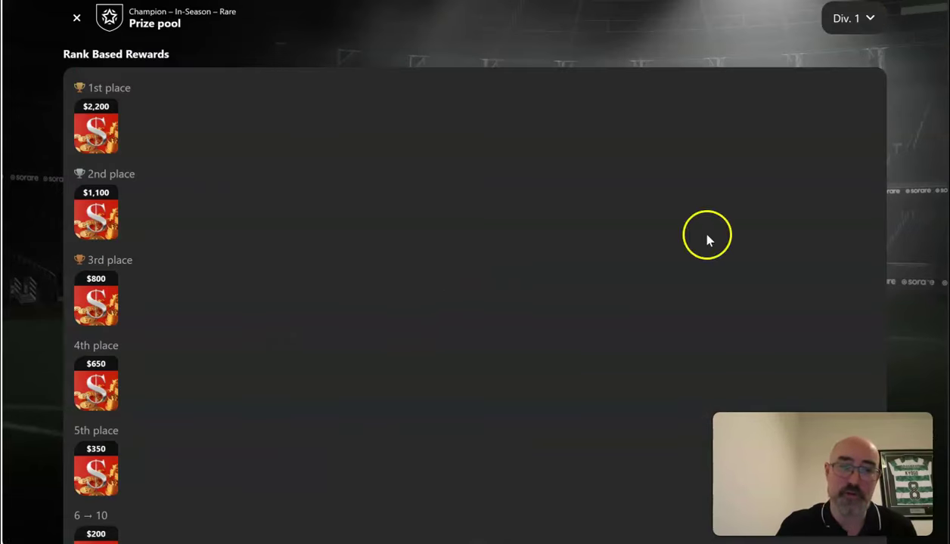
pyautogui.scroll(-4, 475, 273)
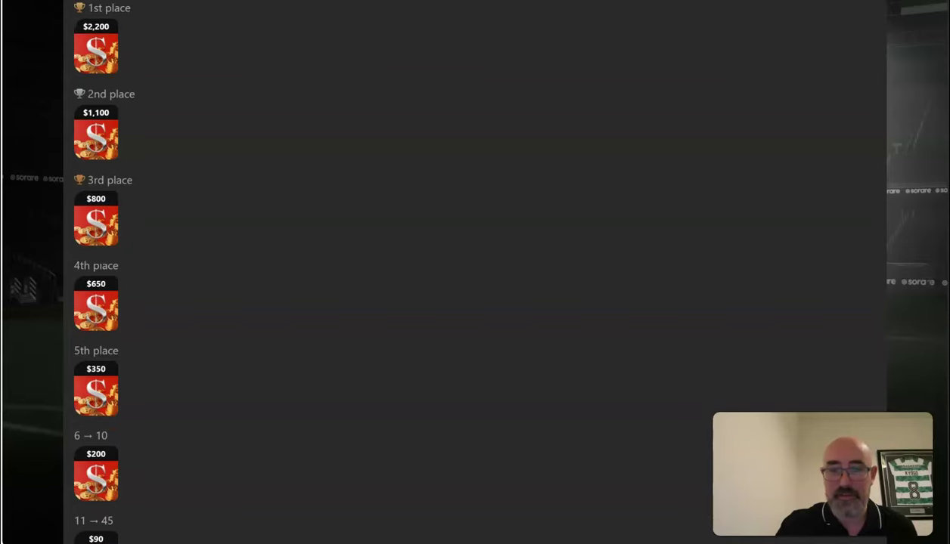
pyautogui.scroll(4, 947, 122)
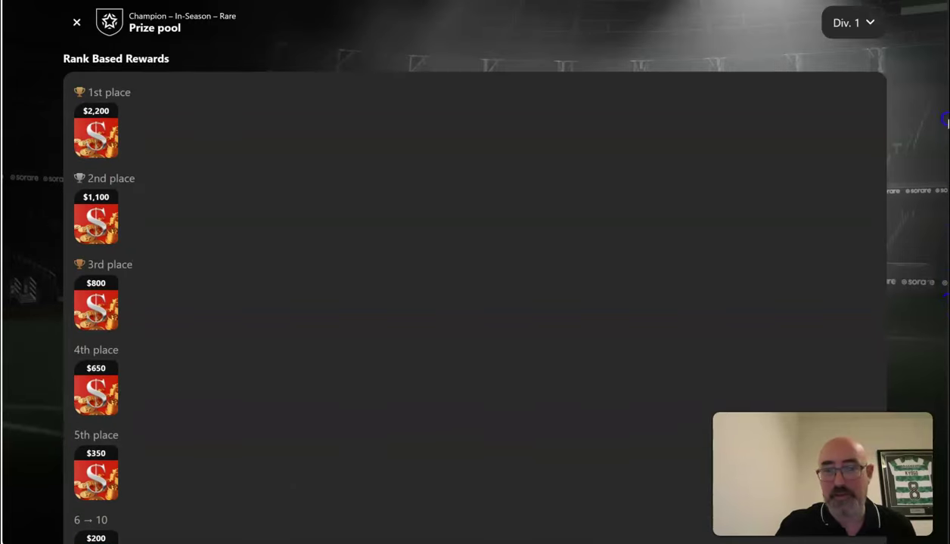
pyautogui.click(76, 23)
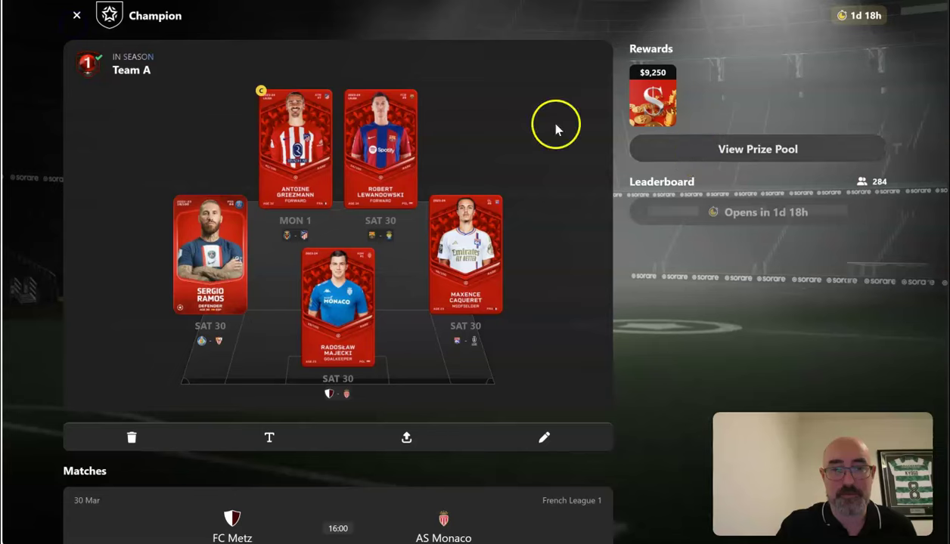
pyautogui.click(76, 15)
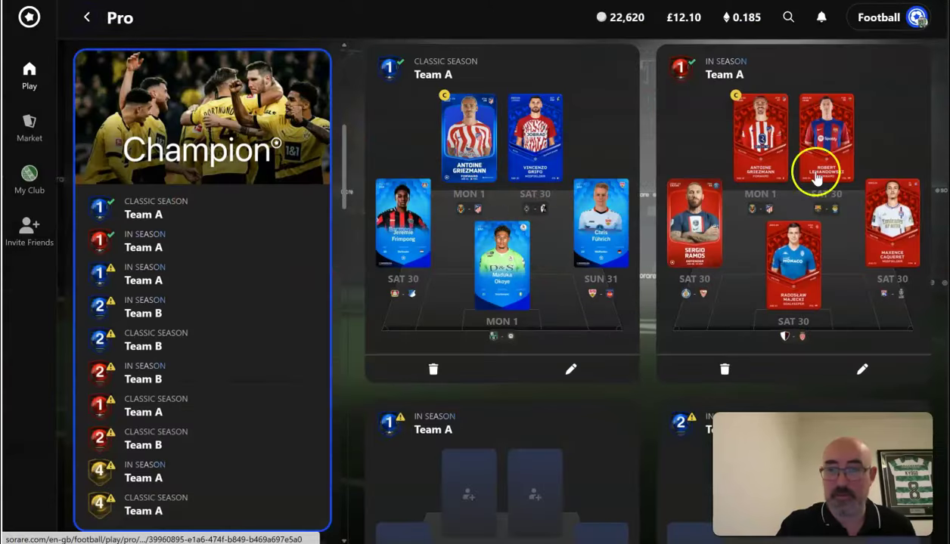
# - Find the Global All-Star competition among the entered competitions and open its AS – Rare teams
pyautogui.scroll(-2, 647, 288)
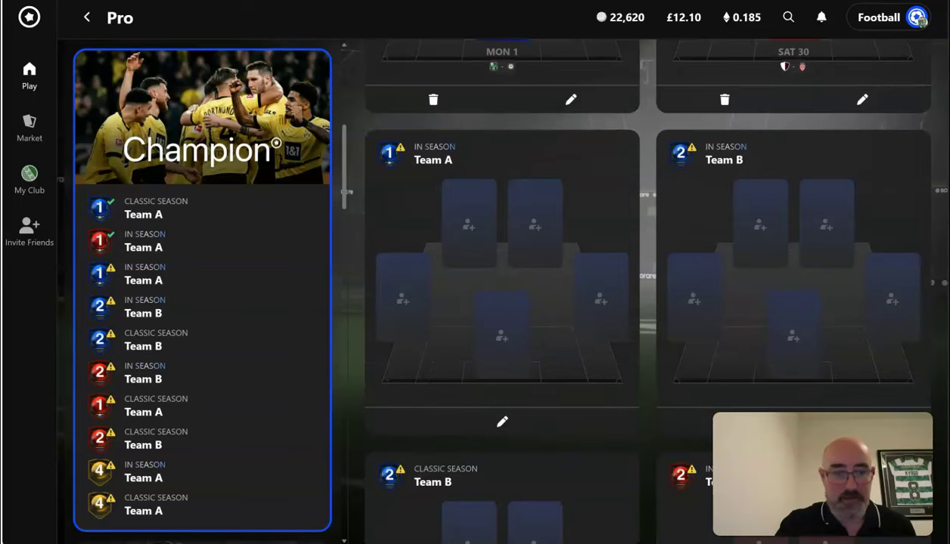
pyautogui.moveTo(342, 145); pyautogui.dragTo(346, 457)
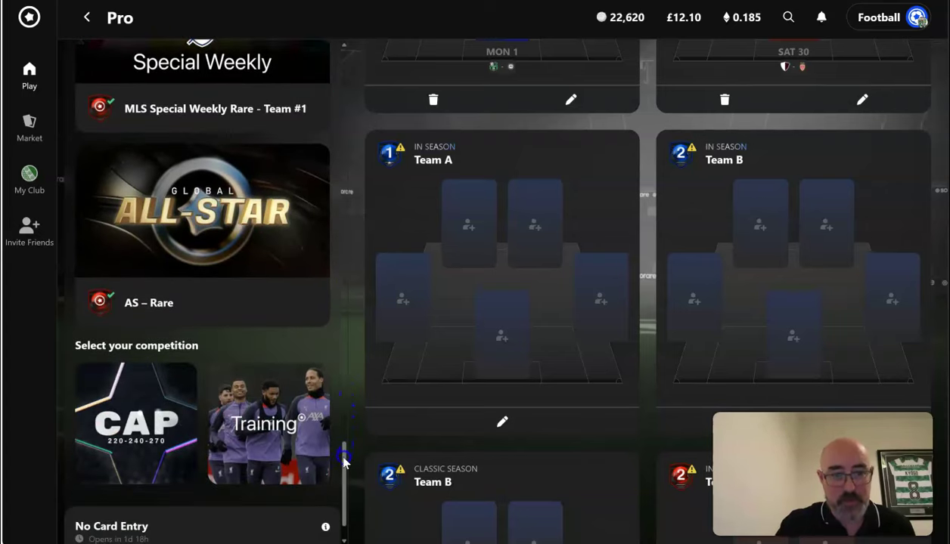
pyautogui.click(215, 305)
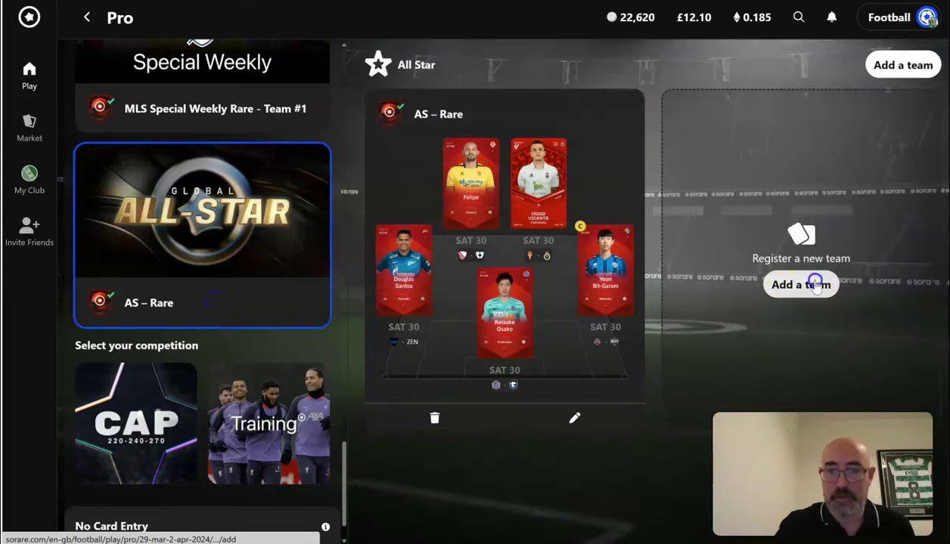
# - Start a Super Rare Global All-Star team and filter the spreadsheet projections to the All-Star competition and Super Rare scarcity
pyautogui.click(816, 285)
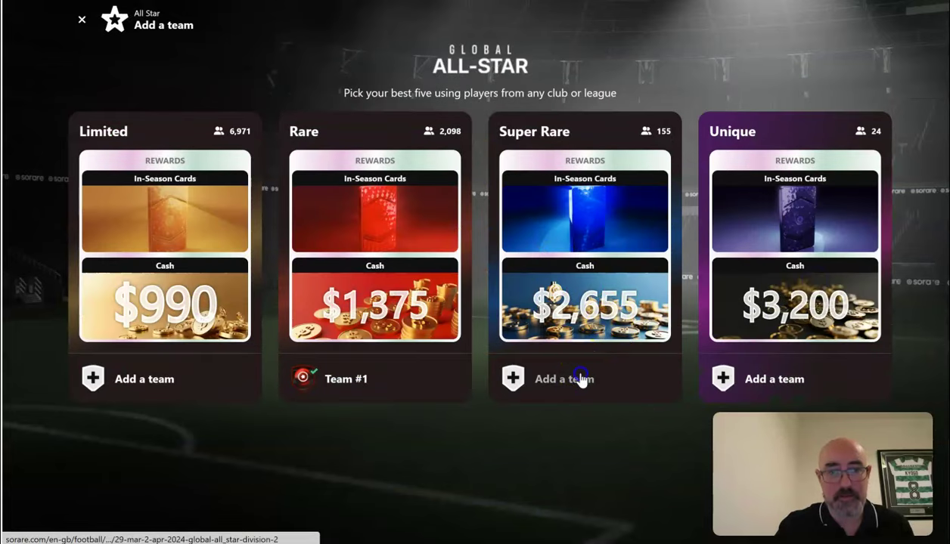
pyautogui.click(580, 378)
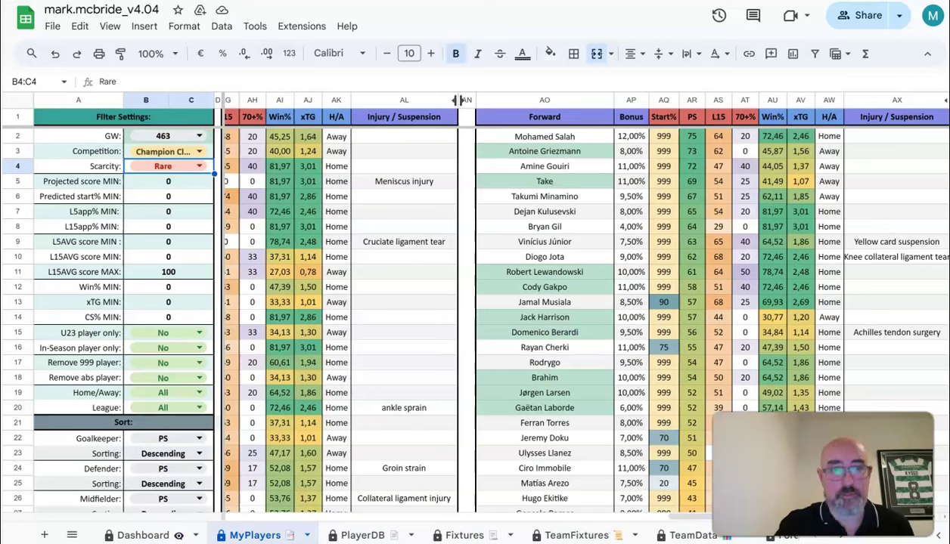
pyautogui.click(161, 152)
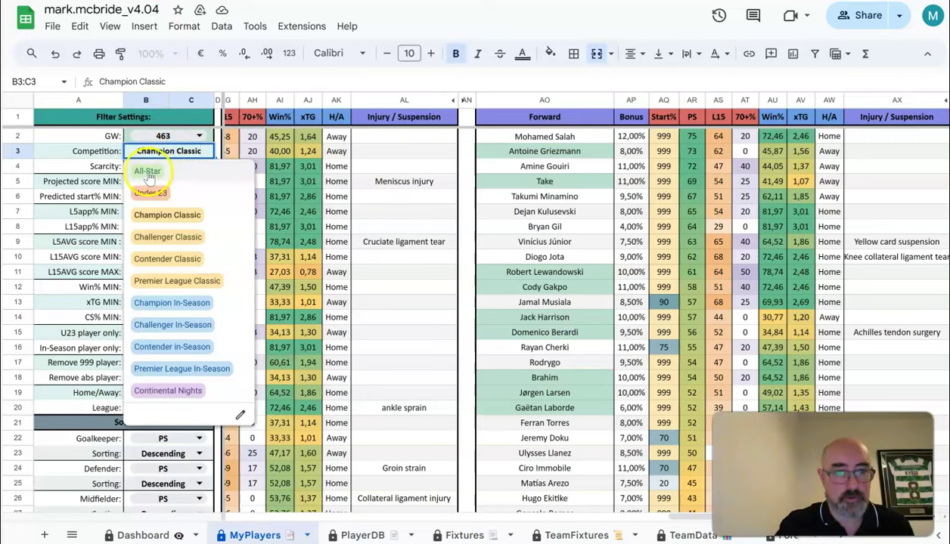
pyautogui.click(148, 173)
pyautogui.click(206, 167)
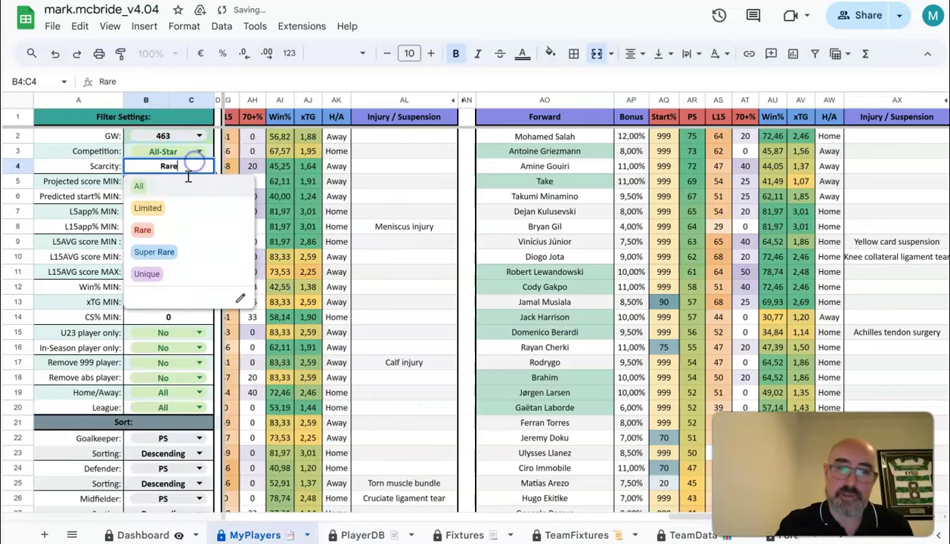
pyautogui.click(160, 253)
pyautogui.hscroll(-15, 297, 517)
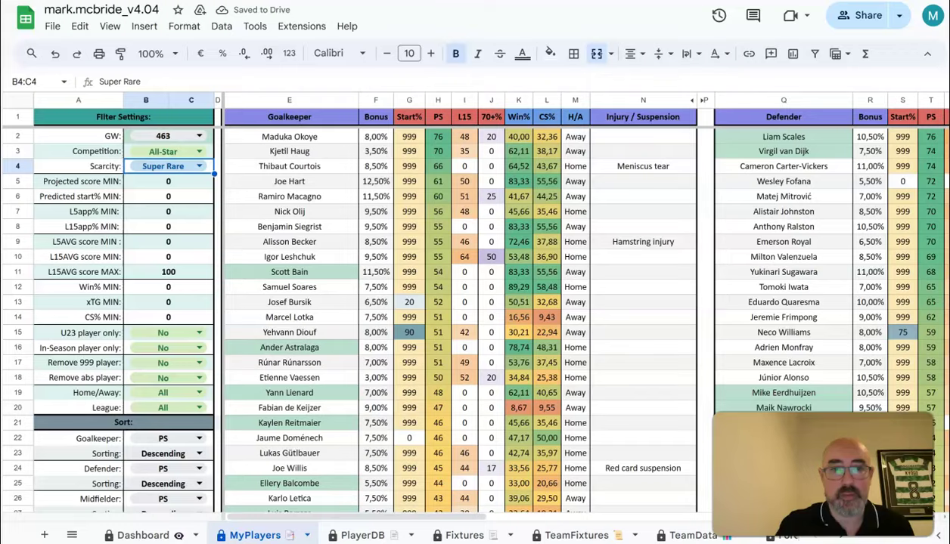
# - Compare the available goalkeepers with the spreadsheet projections and add Etienne Vaessen as goalkeeper
pyautogui.click(318, 1)
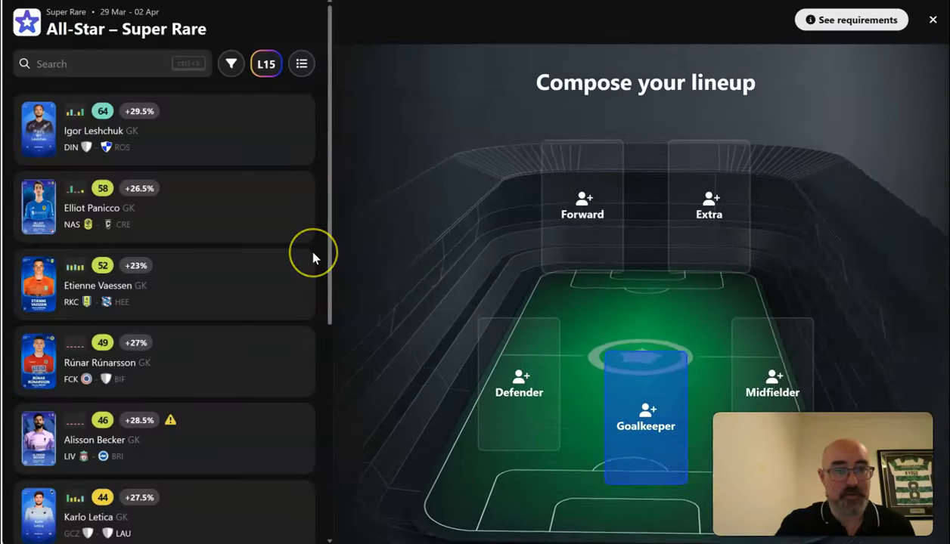
pyautogui.click(137, 266)
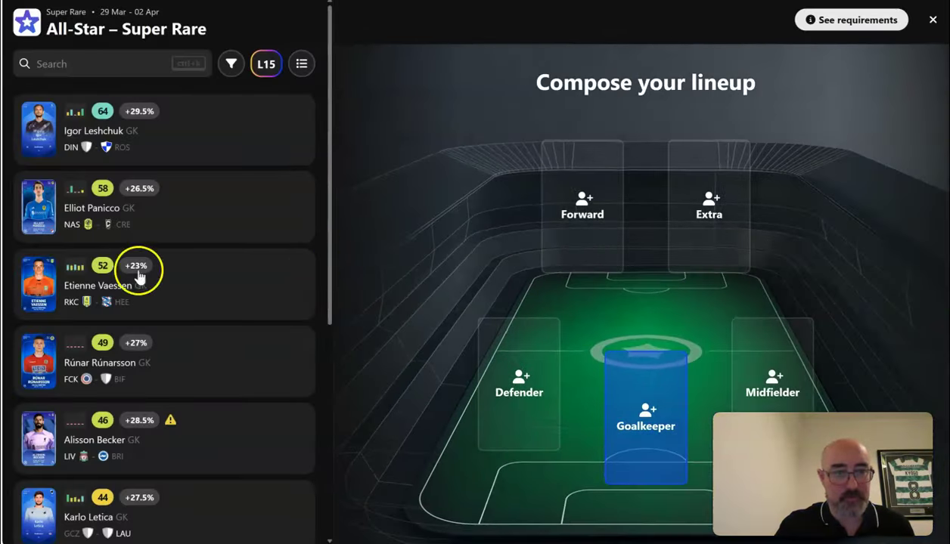
pyautogui.hotkey('ctrl', 'shift', 'Tab')
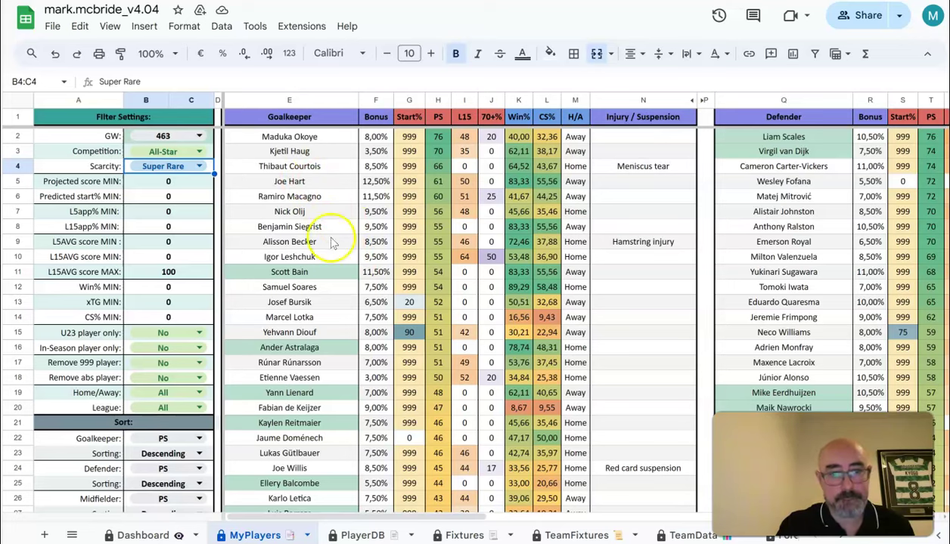
pyautogui.hotkey('ctrl', 'Tab')
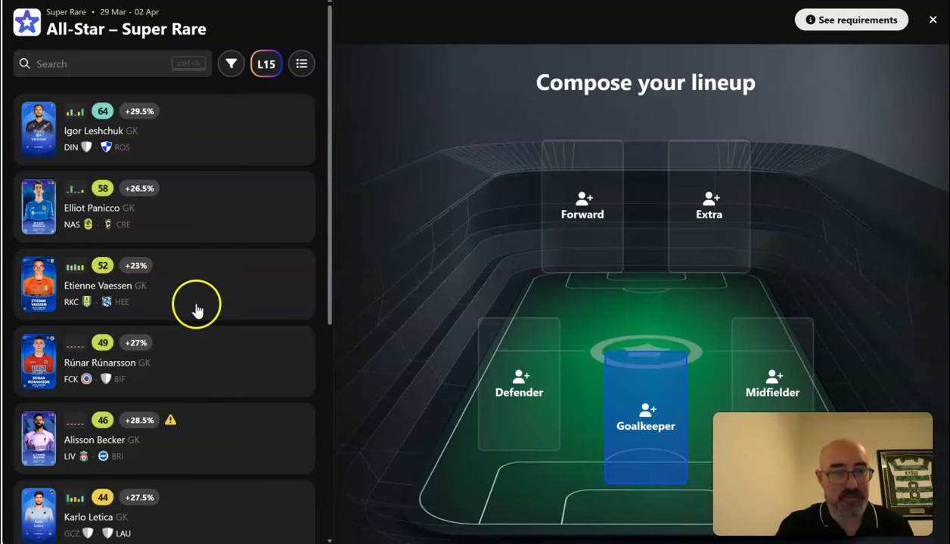
pyautogui.click(182, 286)
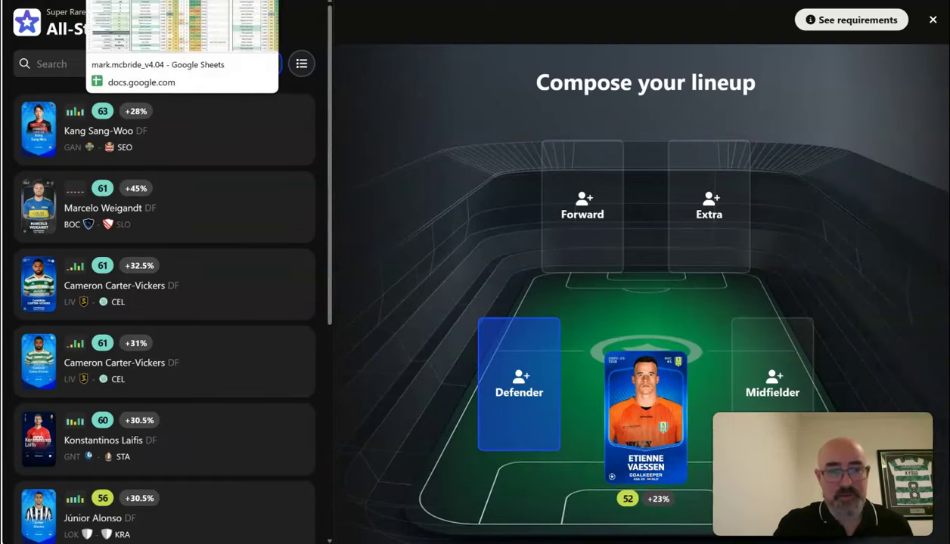
# - Check the defender projections in the spreadsheet and add the +32.5% Cameron Carter-Vickers card as defender
pyautogui.click(129, 6)
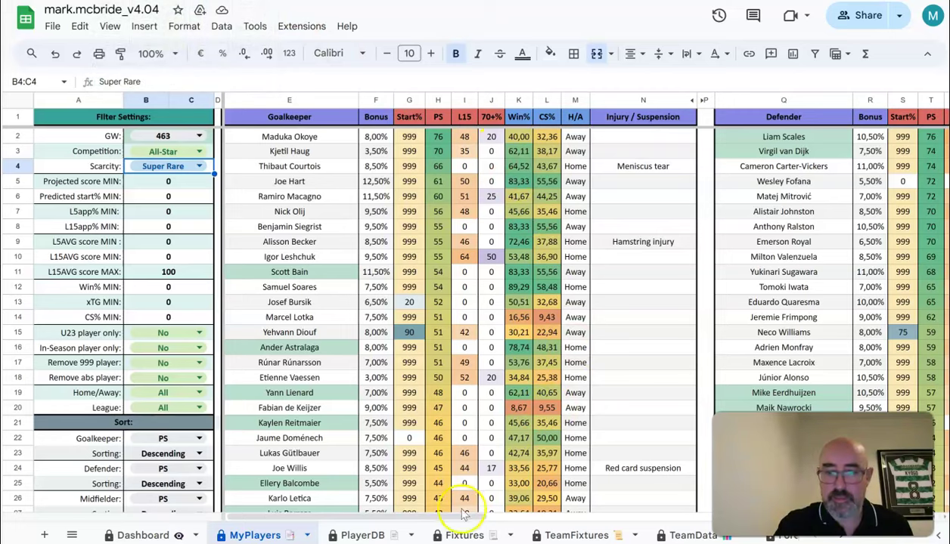
pyautogui.hscroll(8, 479, 519)
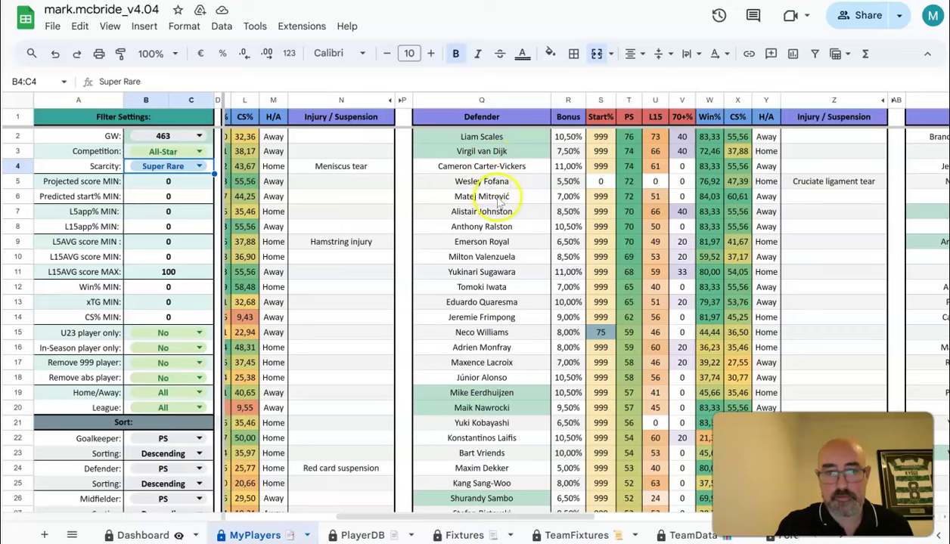
pyautogui.hotkey('ctrl', 'Tab')
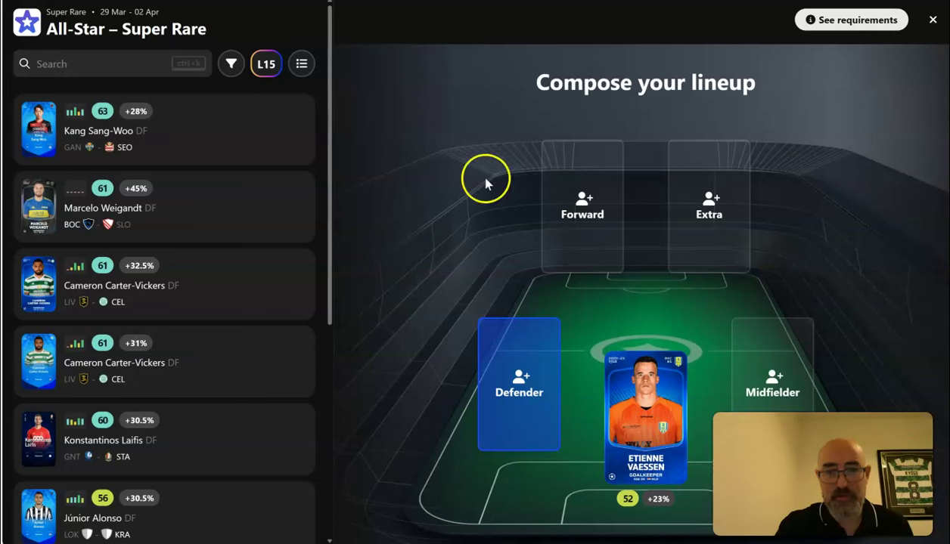
pyautogui.click(651, 376)
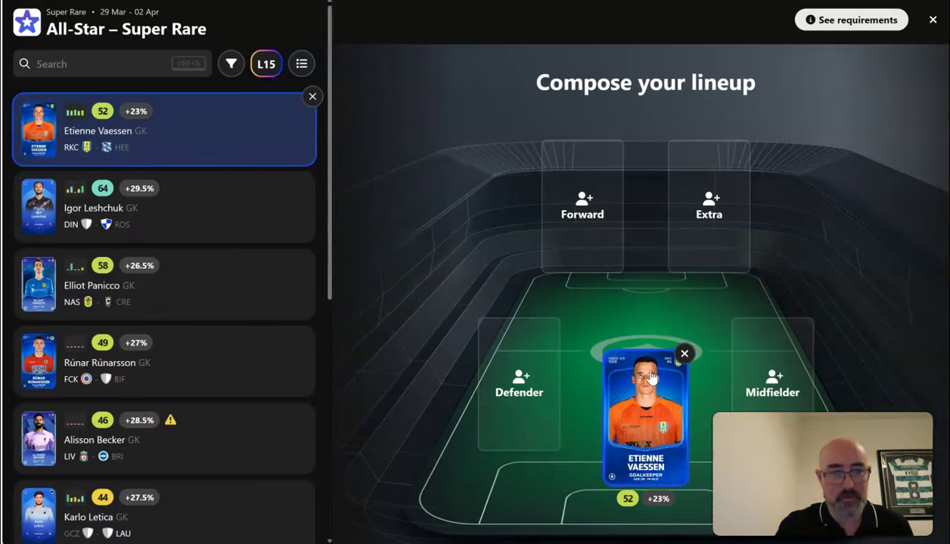
pyautogui.moveTo(331, 221); pyautogui.dragTo(346, 187)
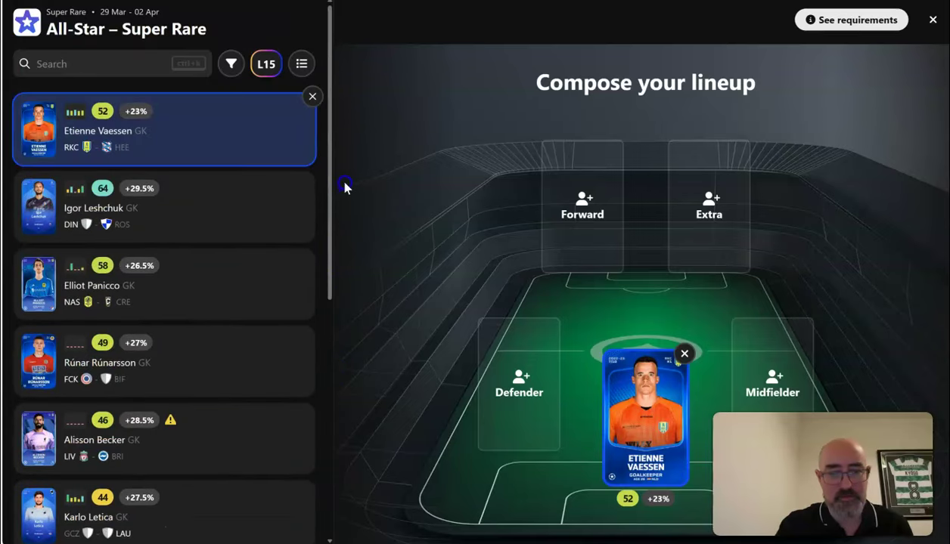
pyautogui.click(499, 341)
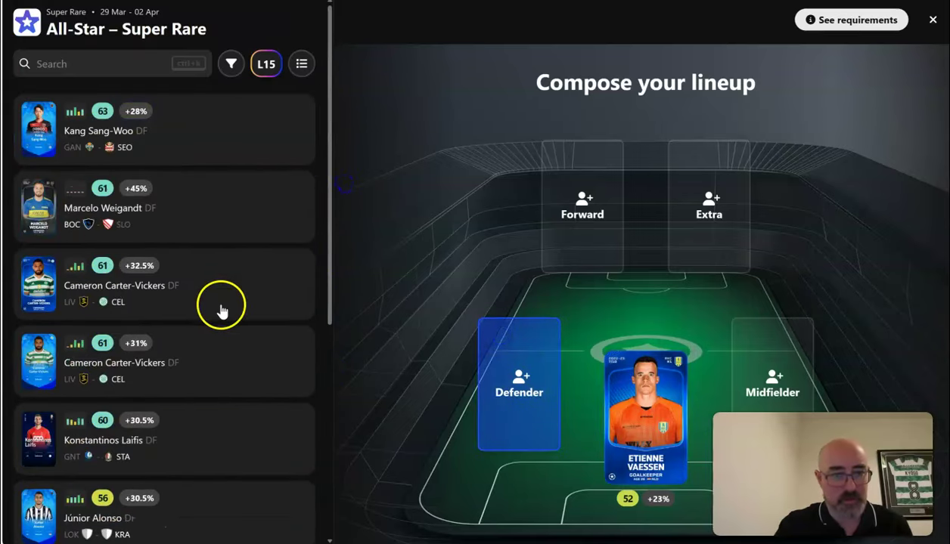
pyautogui.click(199, 295)
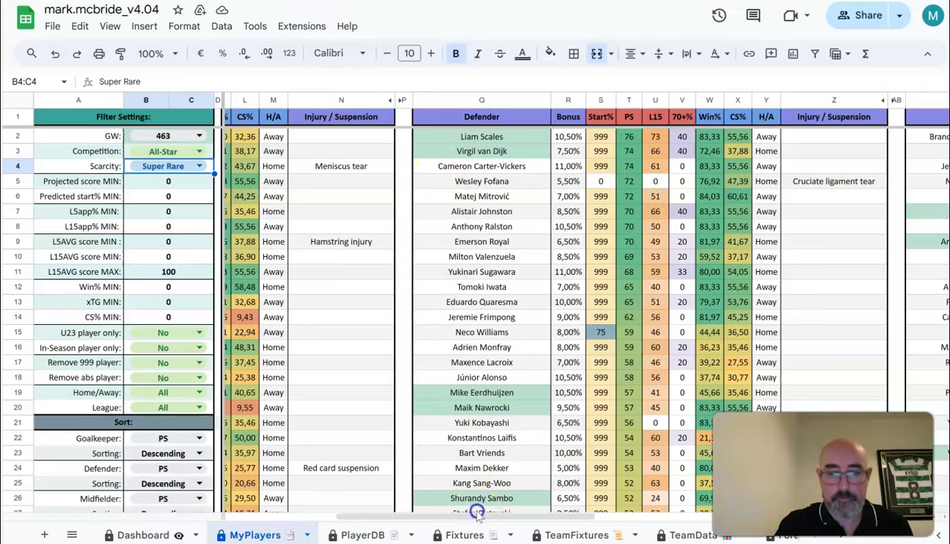
# - Check the midfielder projections in the spreadsheet and add Canales as midfielder
pyautogui.click(477, 514)
pyautogui.moveTo(488, 515); pyautogui.dragTo(619, 522)
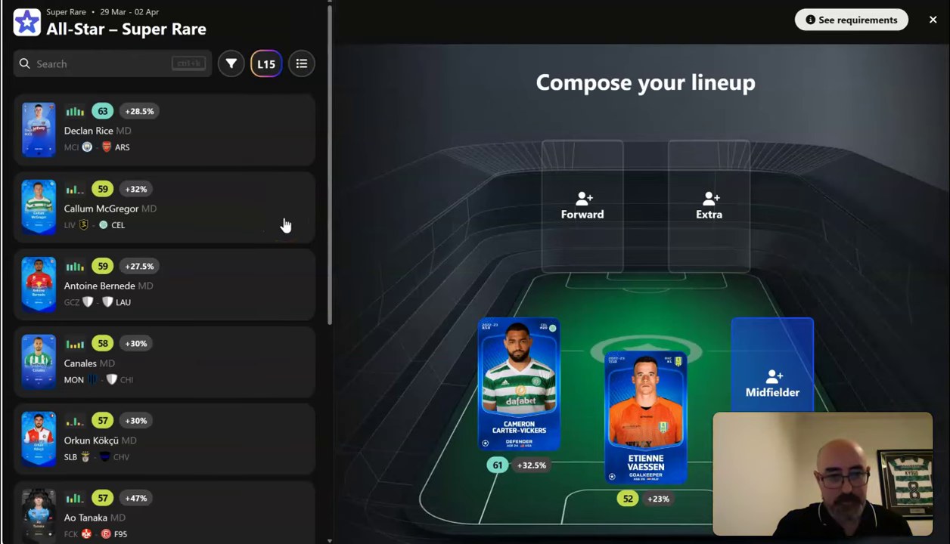
pyautogui.click(178, 365)
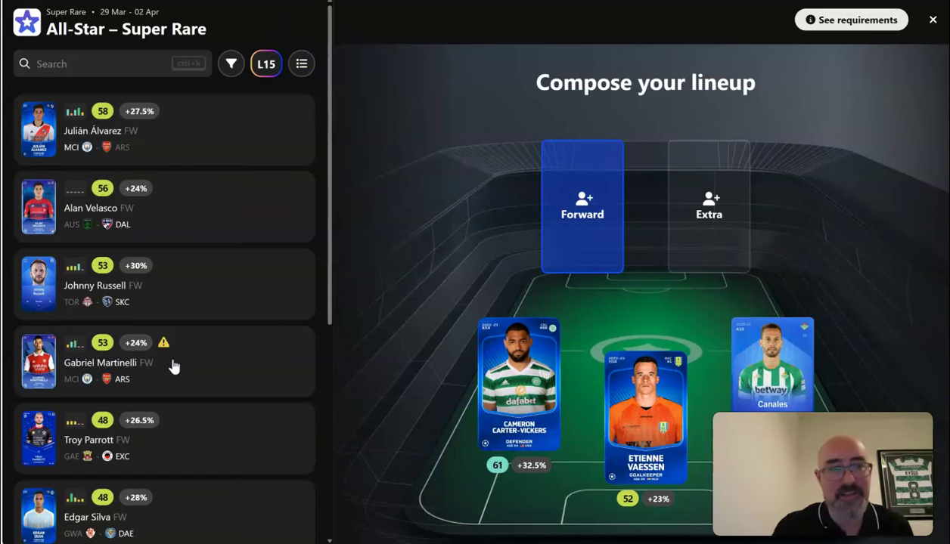
# - Compare the available forward cards with the spreadsheet's forward projections and add Kyogo Furuhashi as forward
pyautogui.click(279, 123)
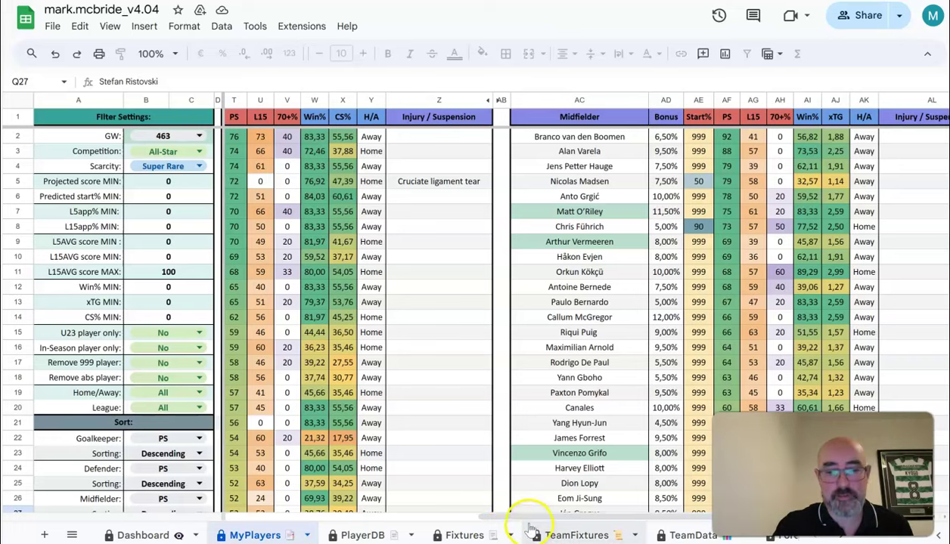
pyautogui.click(527, 519)
pyautogui.moveTo(527, 519); pyautogui.dragTo(697, 527)
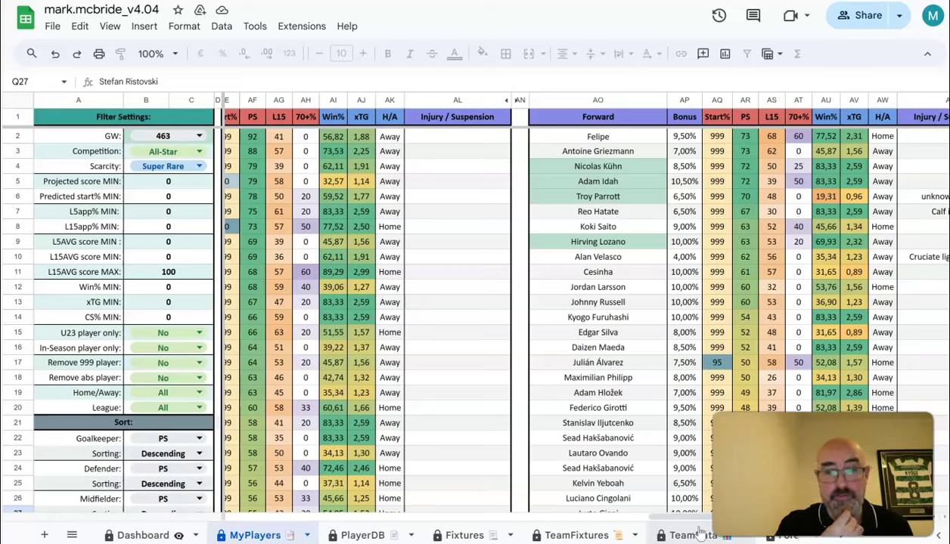
pyautogui.click(616, 321)
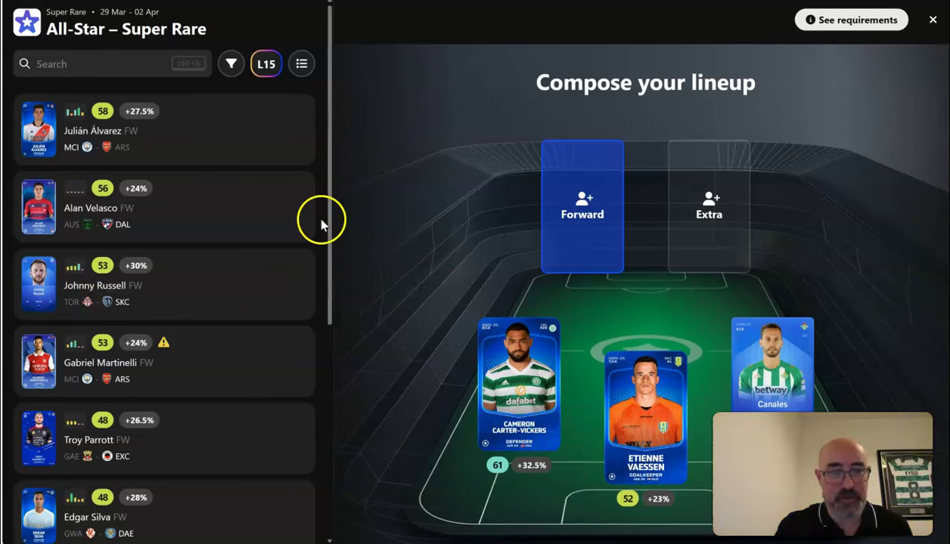
pyautogui.moveTo(328, 213); pyautogui.dragTo(335, 536)
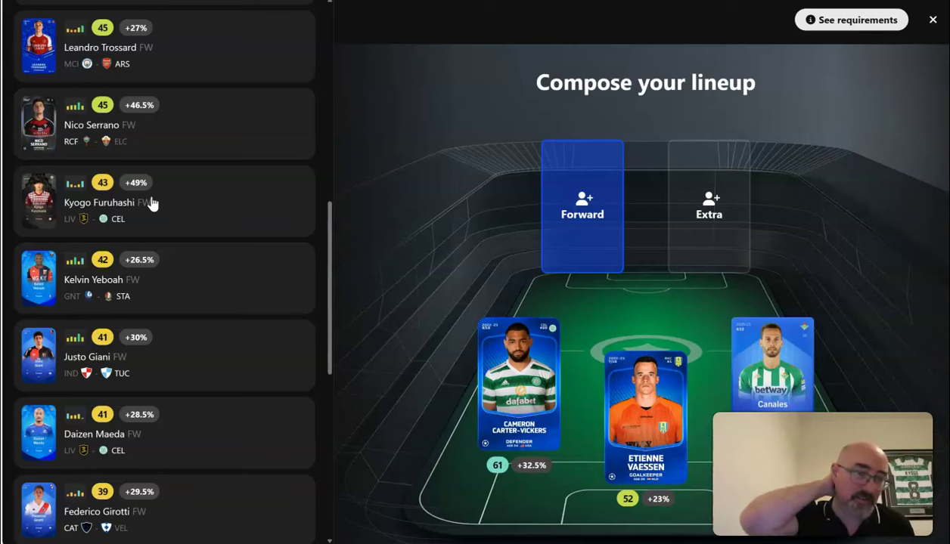
pyautogui.moveTo(333, 285); pyautogui.dragTo(308, 168)
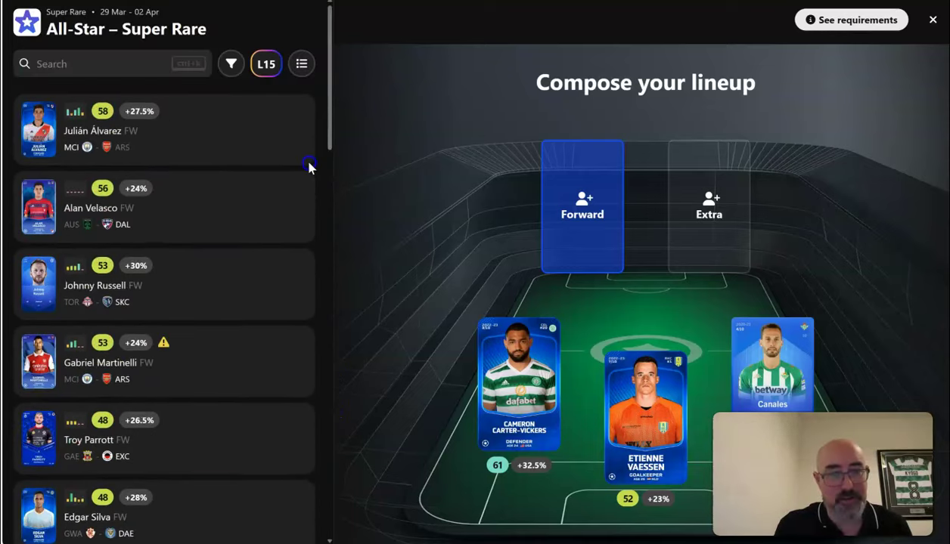
pyautogui.scroll(-7, 312, 191)
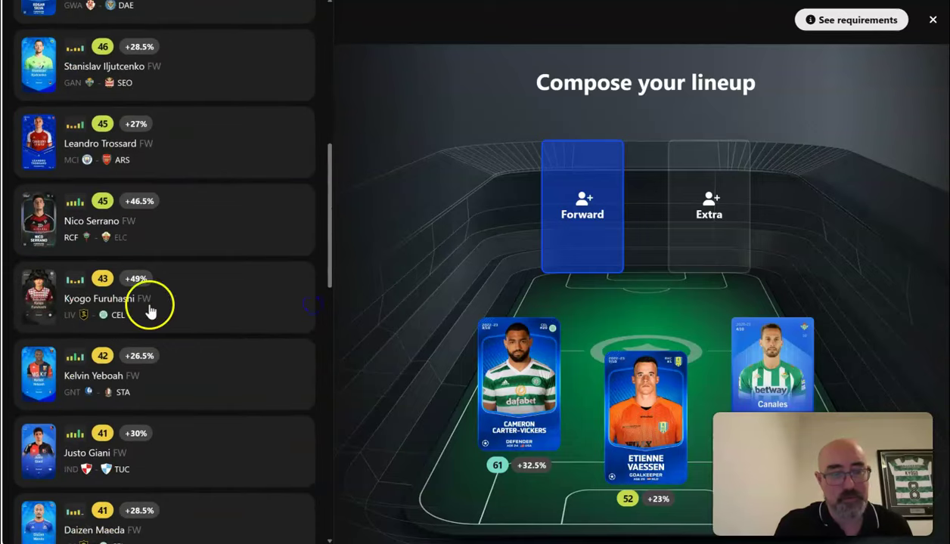
pyautogui.click(125, 307)
# - Review the Super Rare defender projections in the spreadsheet for the open Extra slot
pyautogui.click(327, 189)
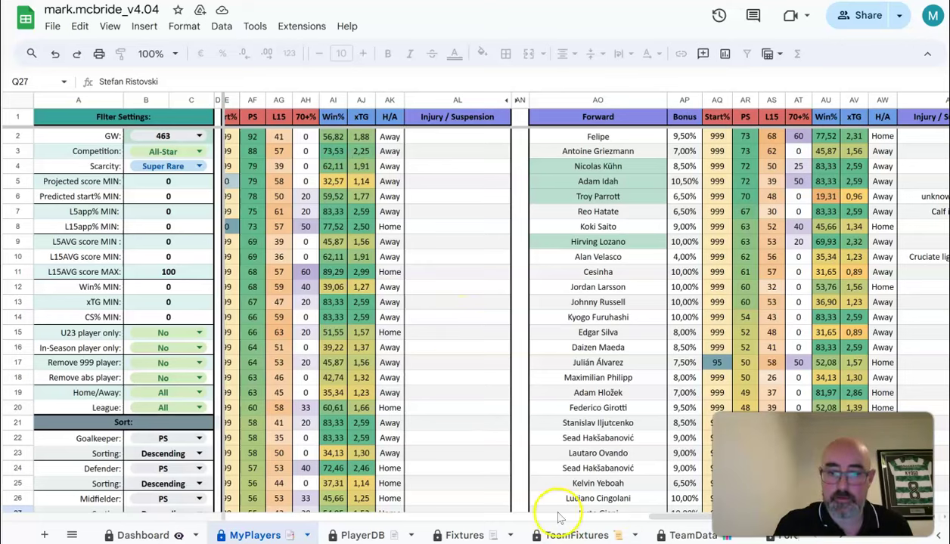
pyautogui.moveTo(663, 519); pyautogui.dragTo(386, 530)
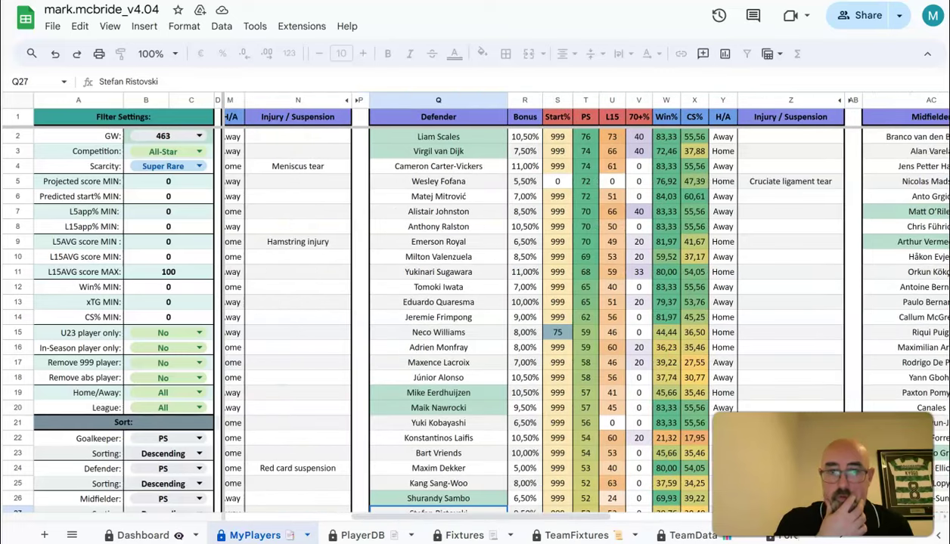